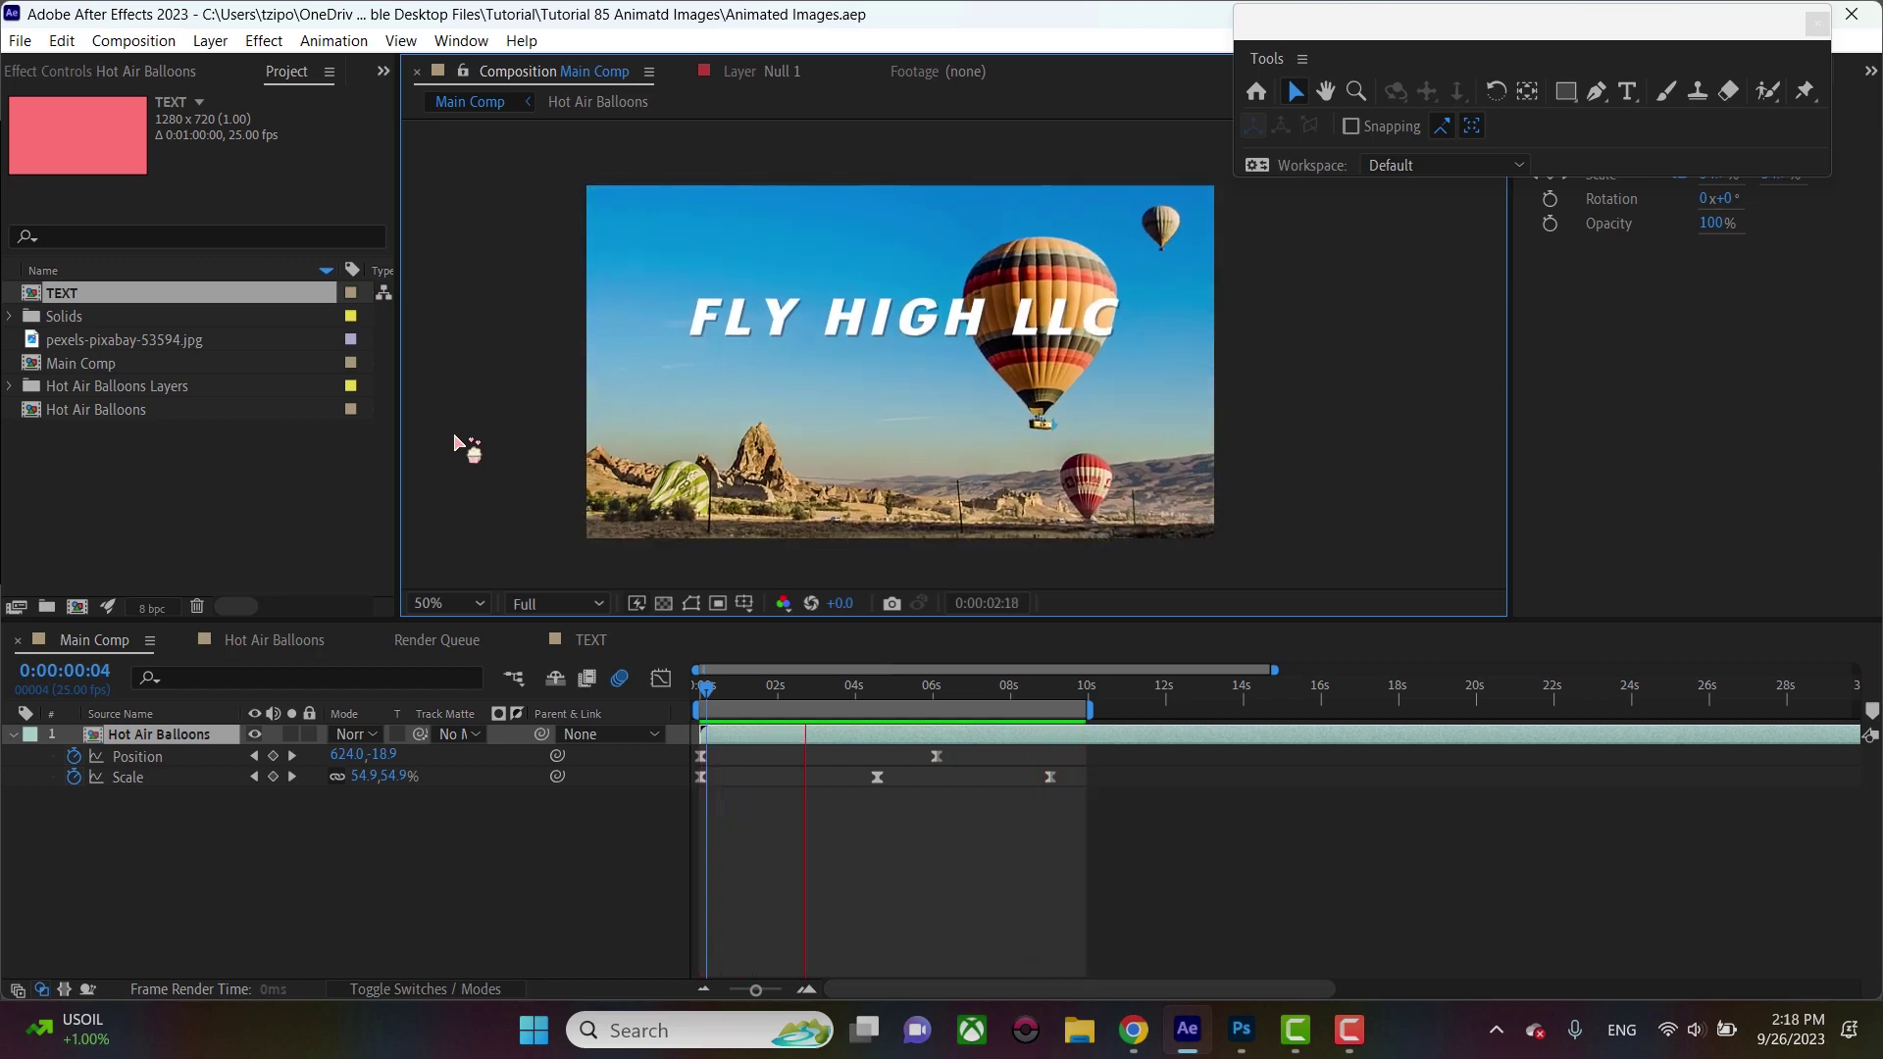
Play the Main Comp animation preview and stop it
key(space)
key(space)
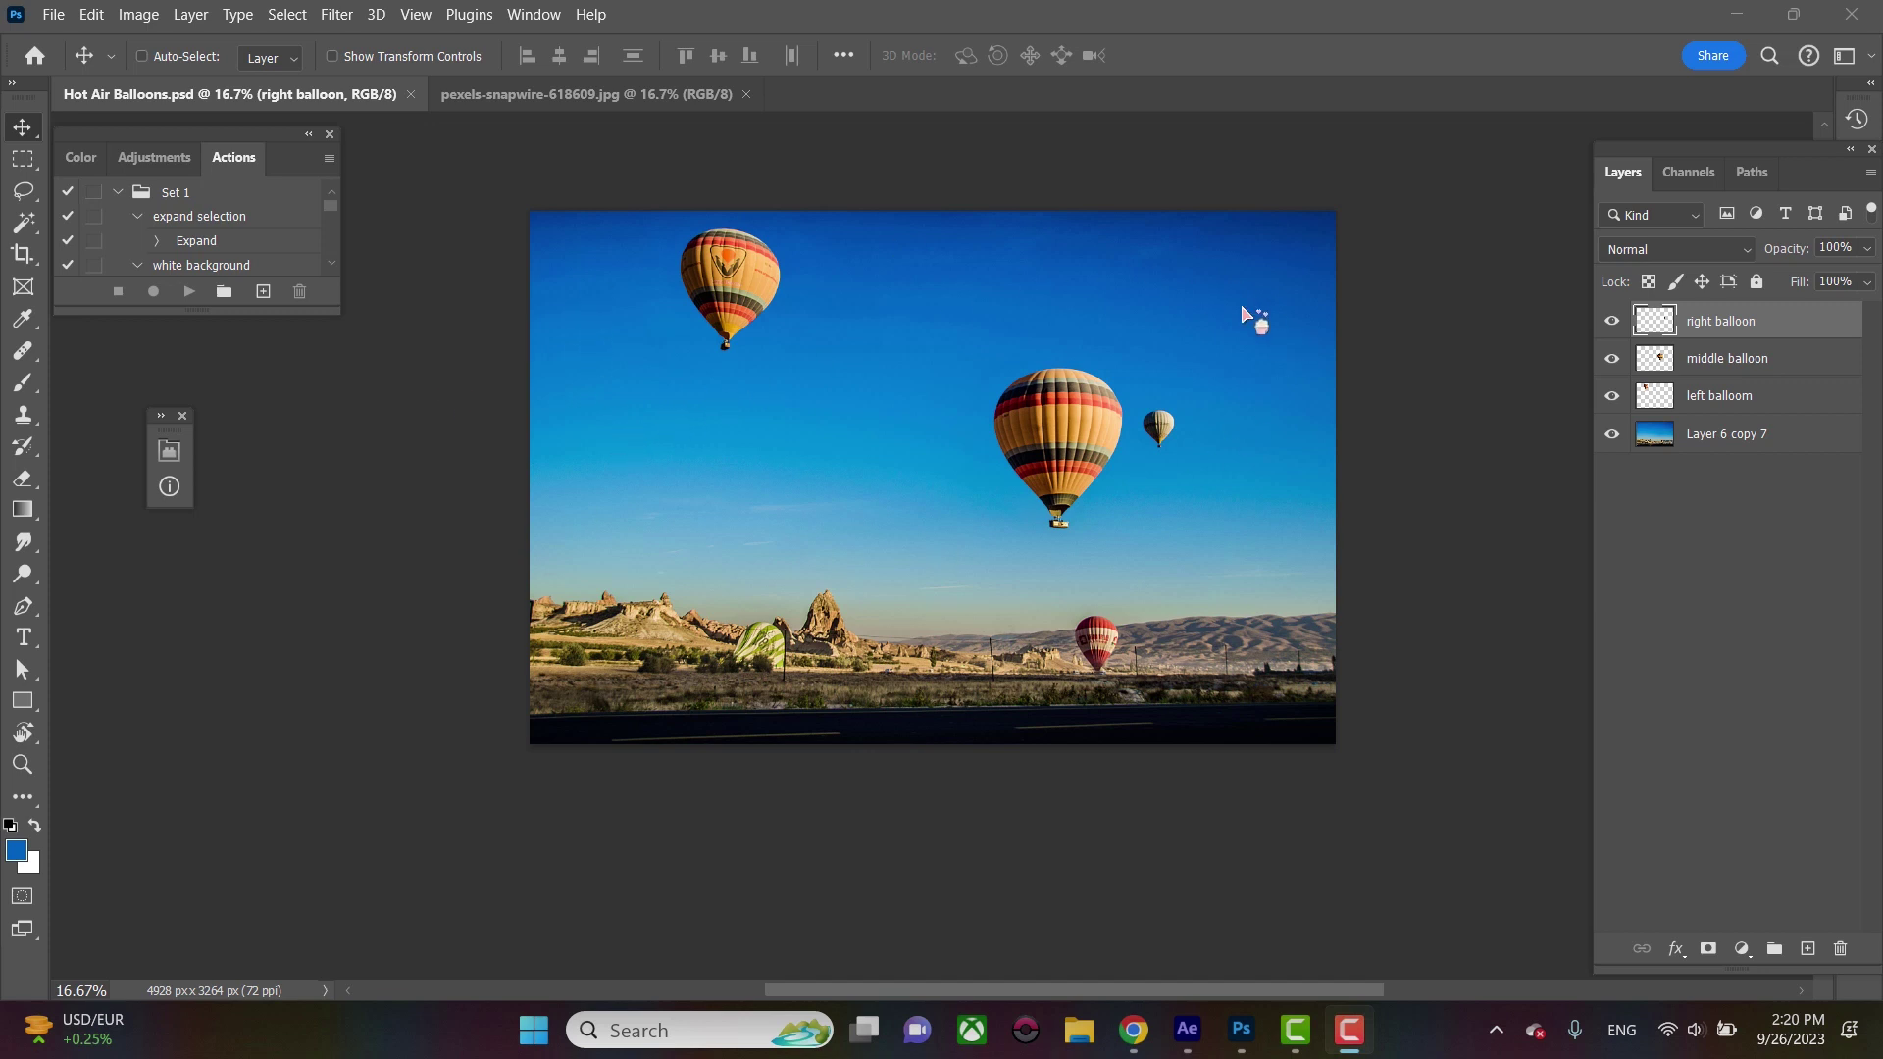
In Photoshop, hide and show again the right, middle and left balloon layers to examine what each one contains
click(1630, 331)
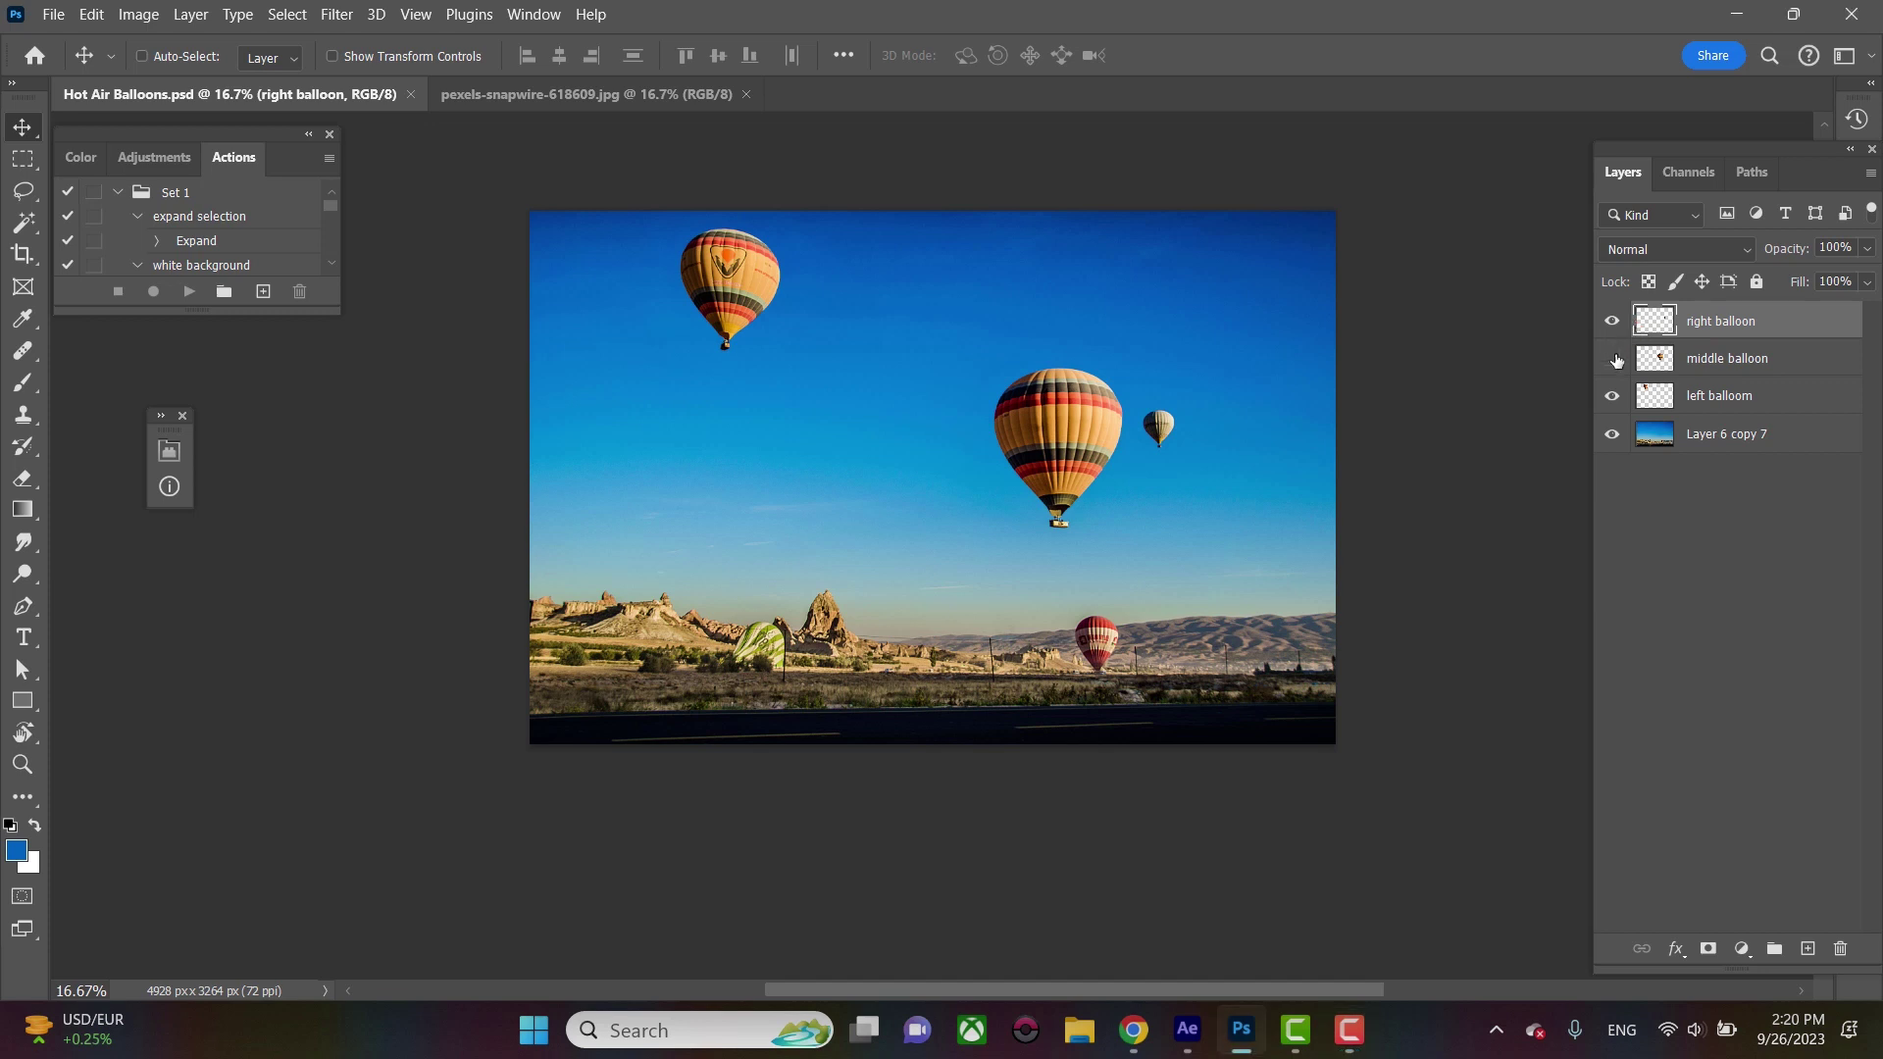
click(1613, 359)
click(1613, 396)
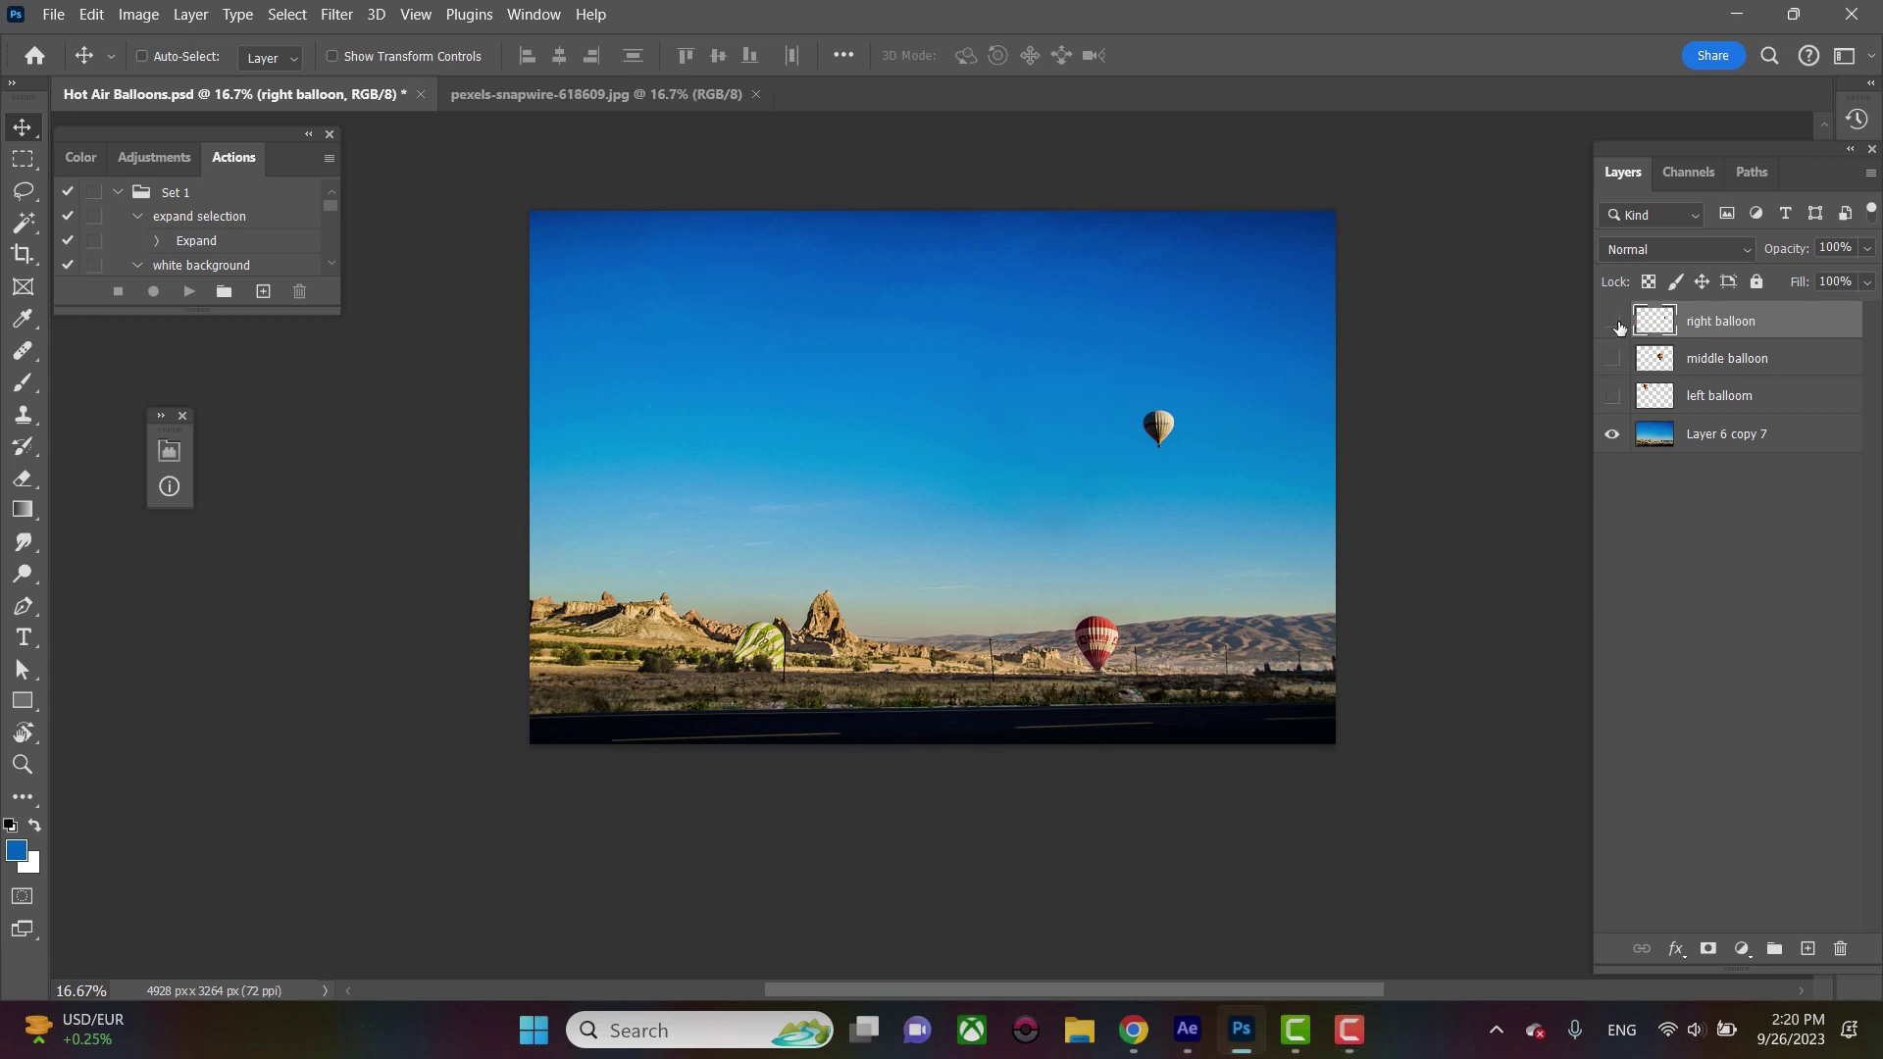
click(1612, 321)
click(1613, 359)
click(1612, 394)
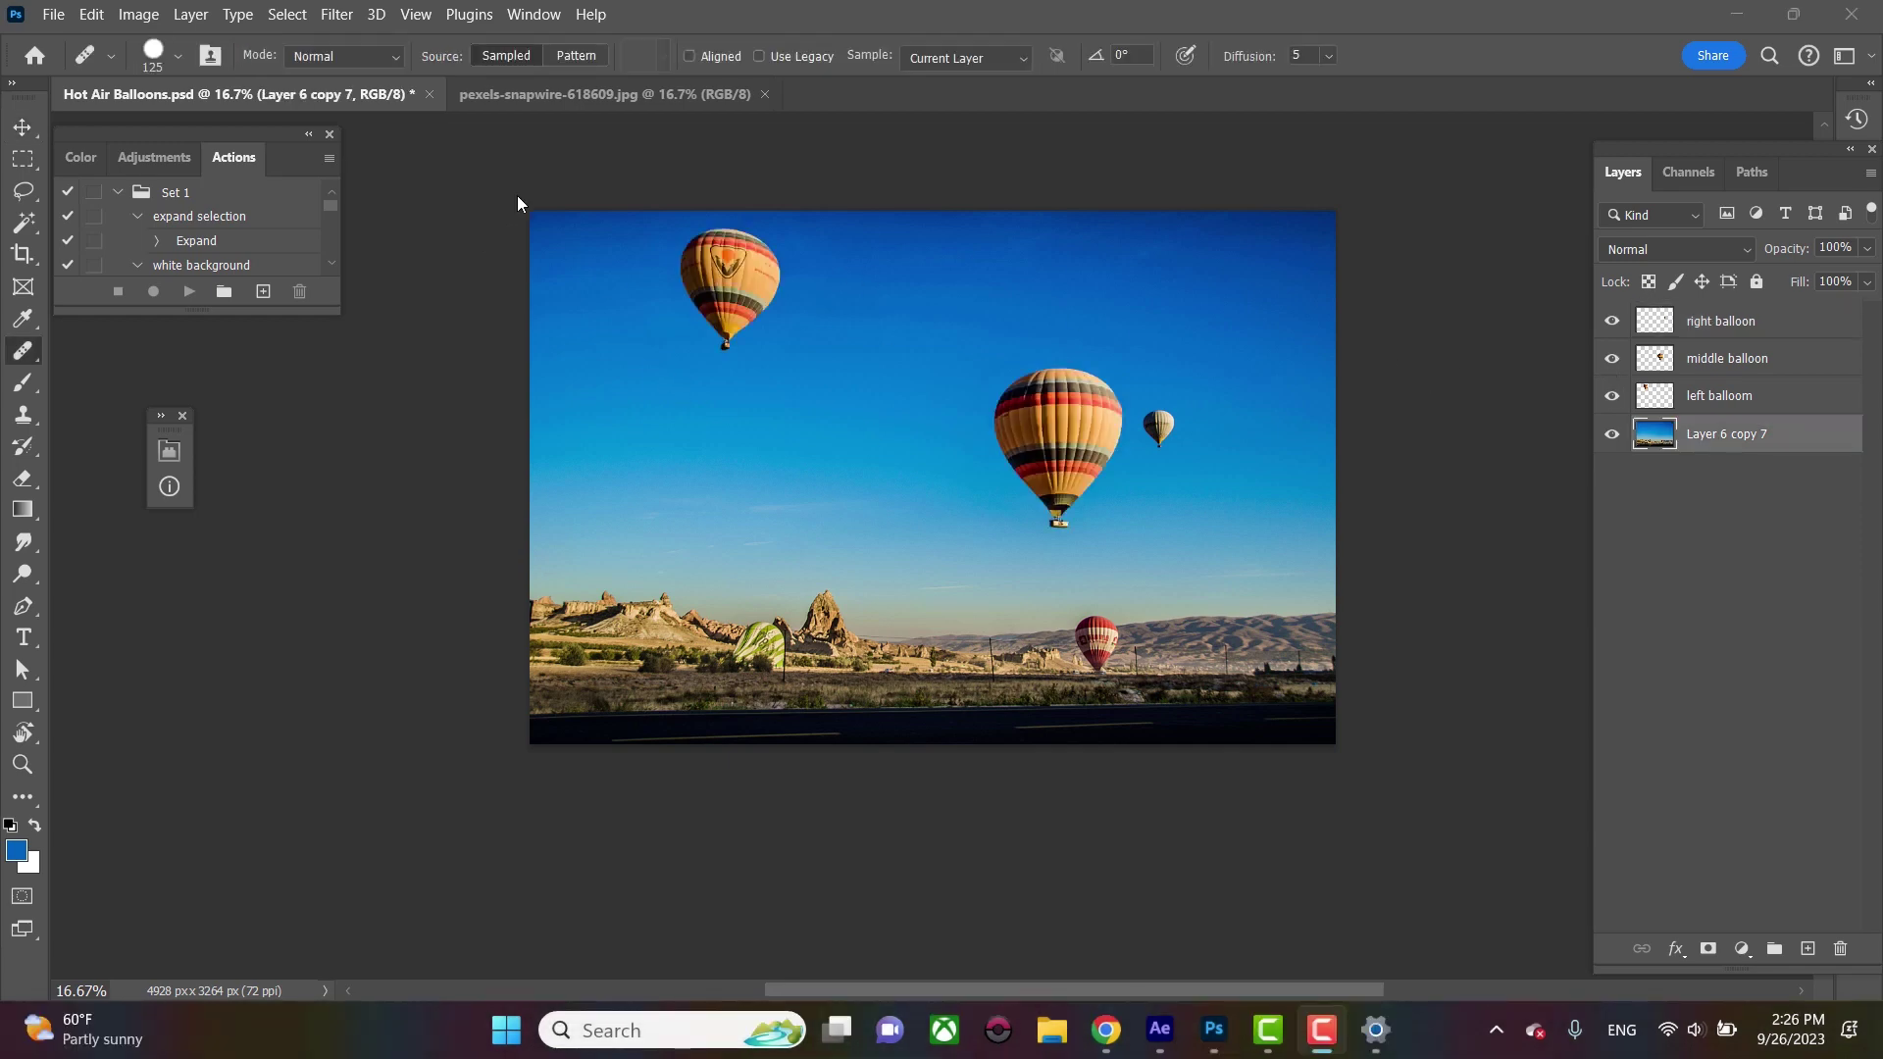
Bring up the pexels-snapwire-618609.jpg document and convert its locked background into a regular layer named Layer 0
click(575, 98)
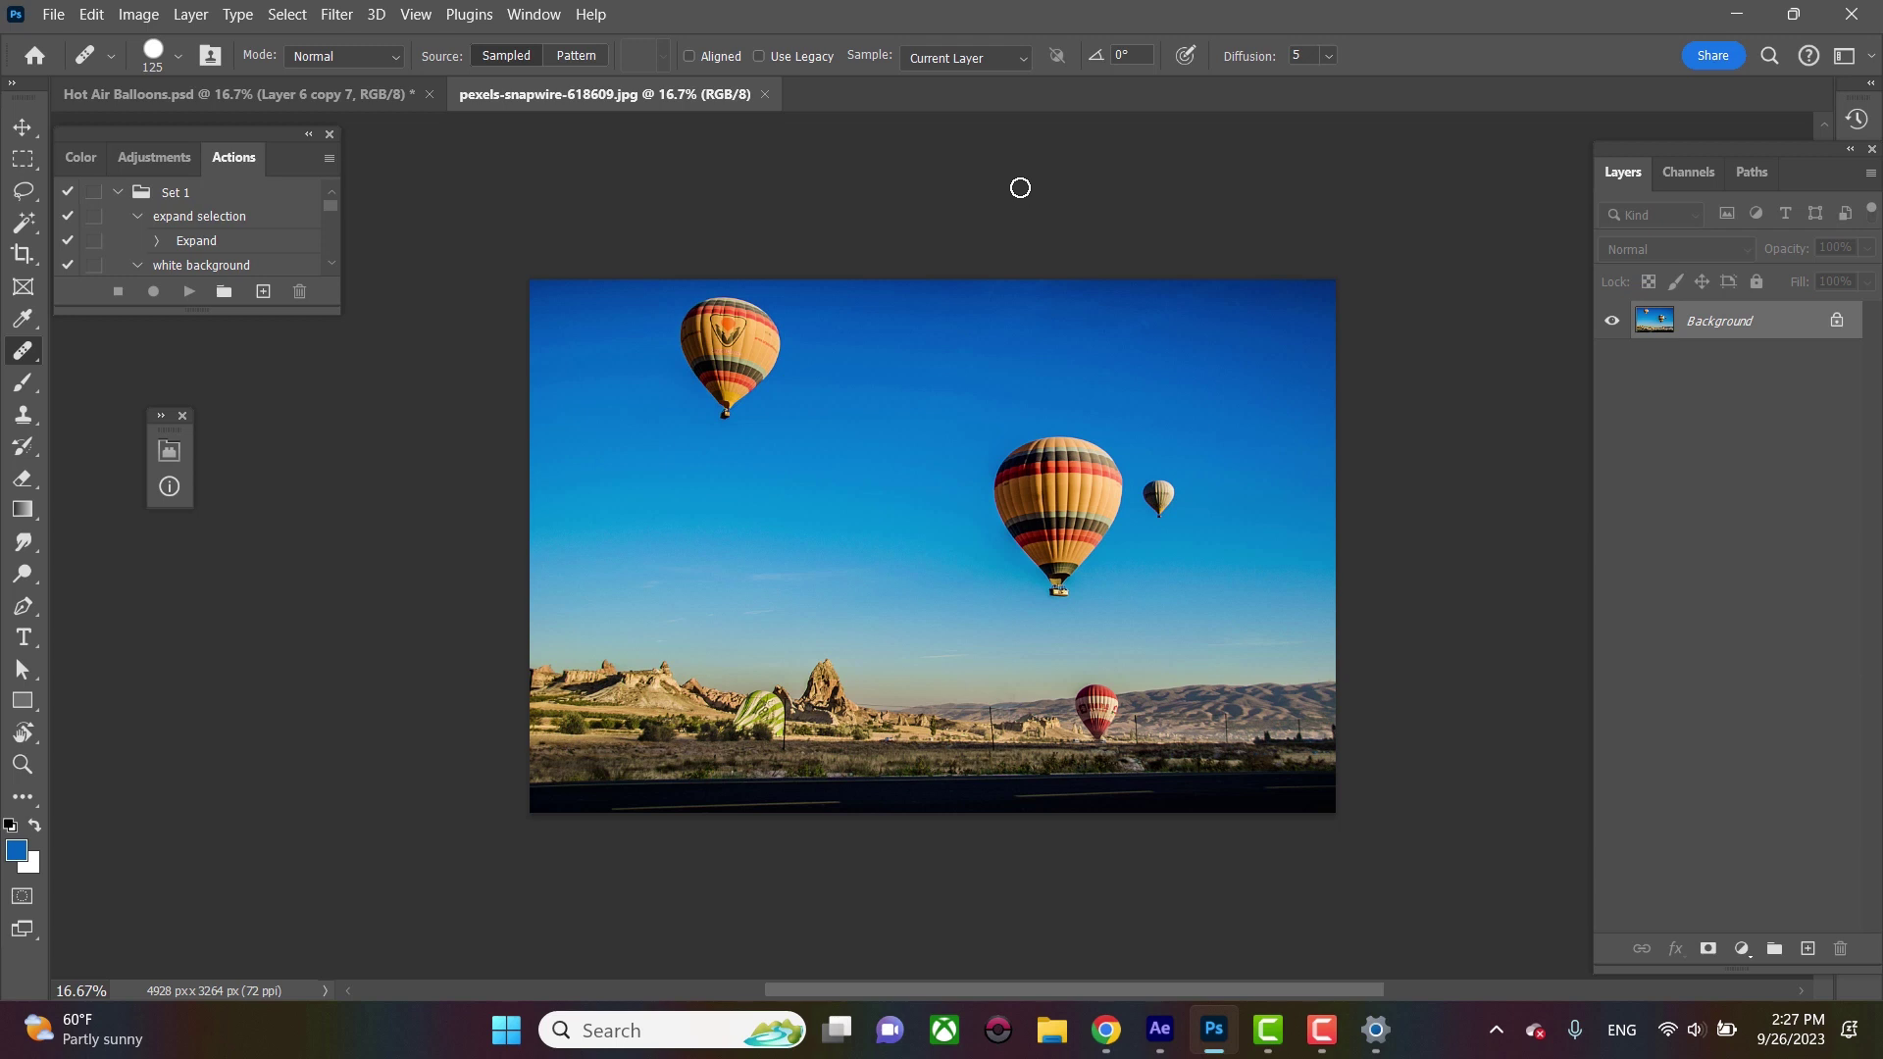
double_click(1726, 322)
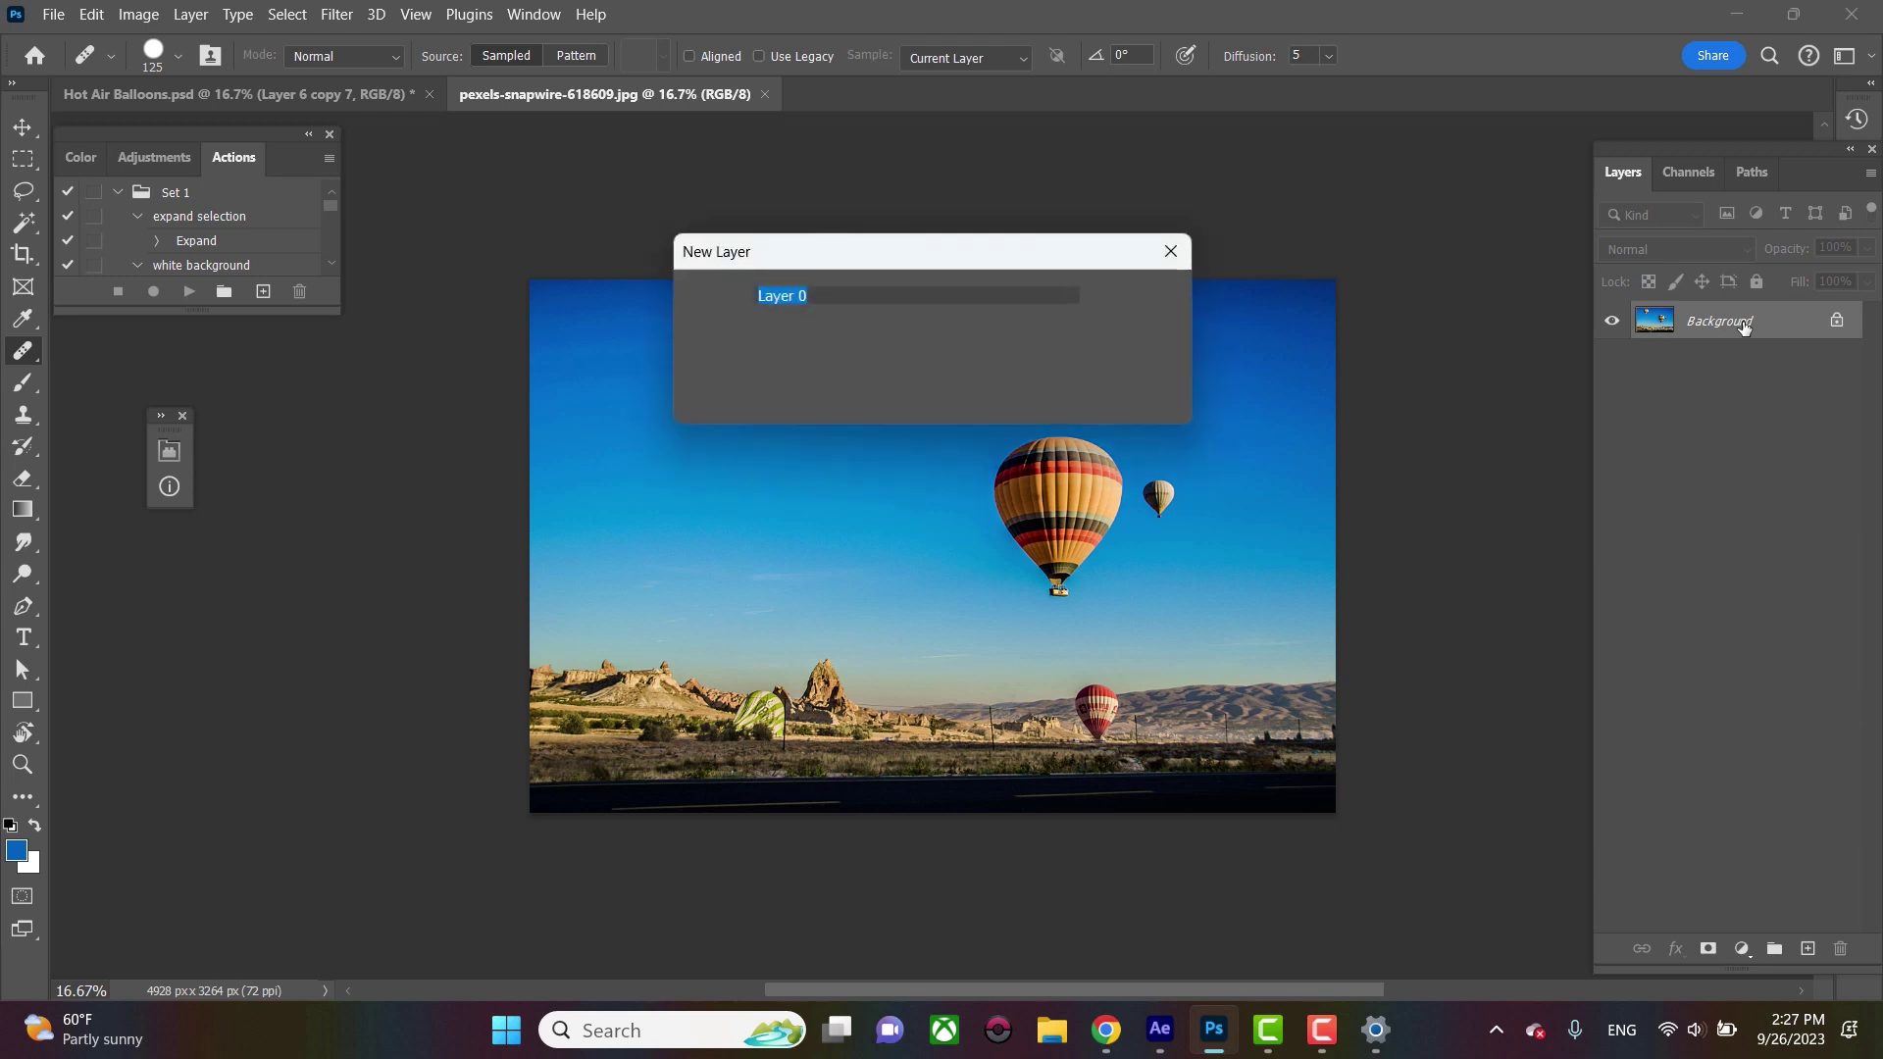
click(1140, 298)
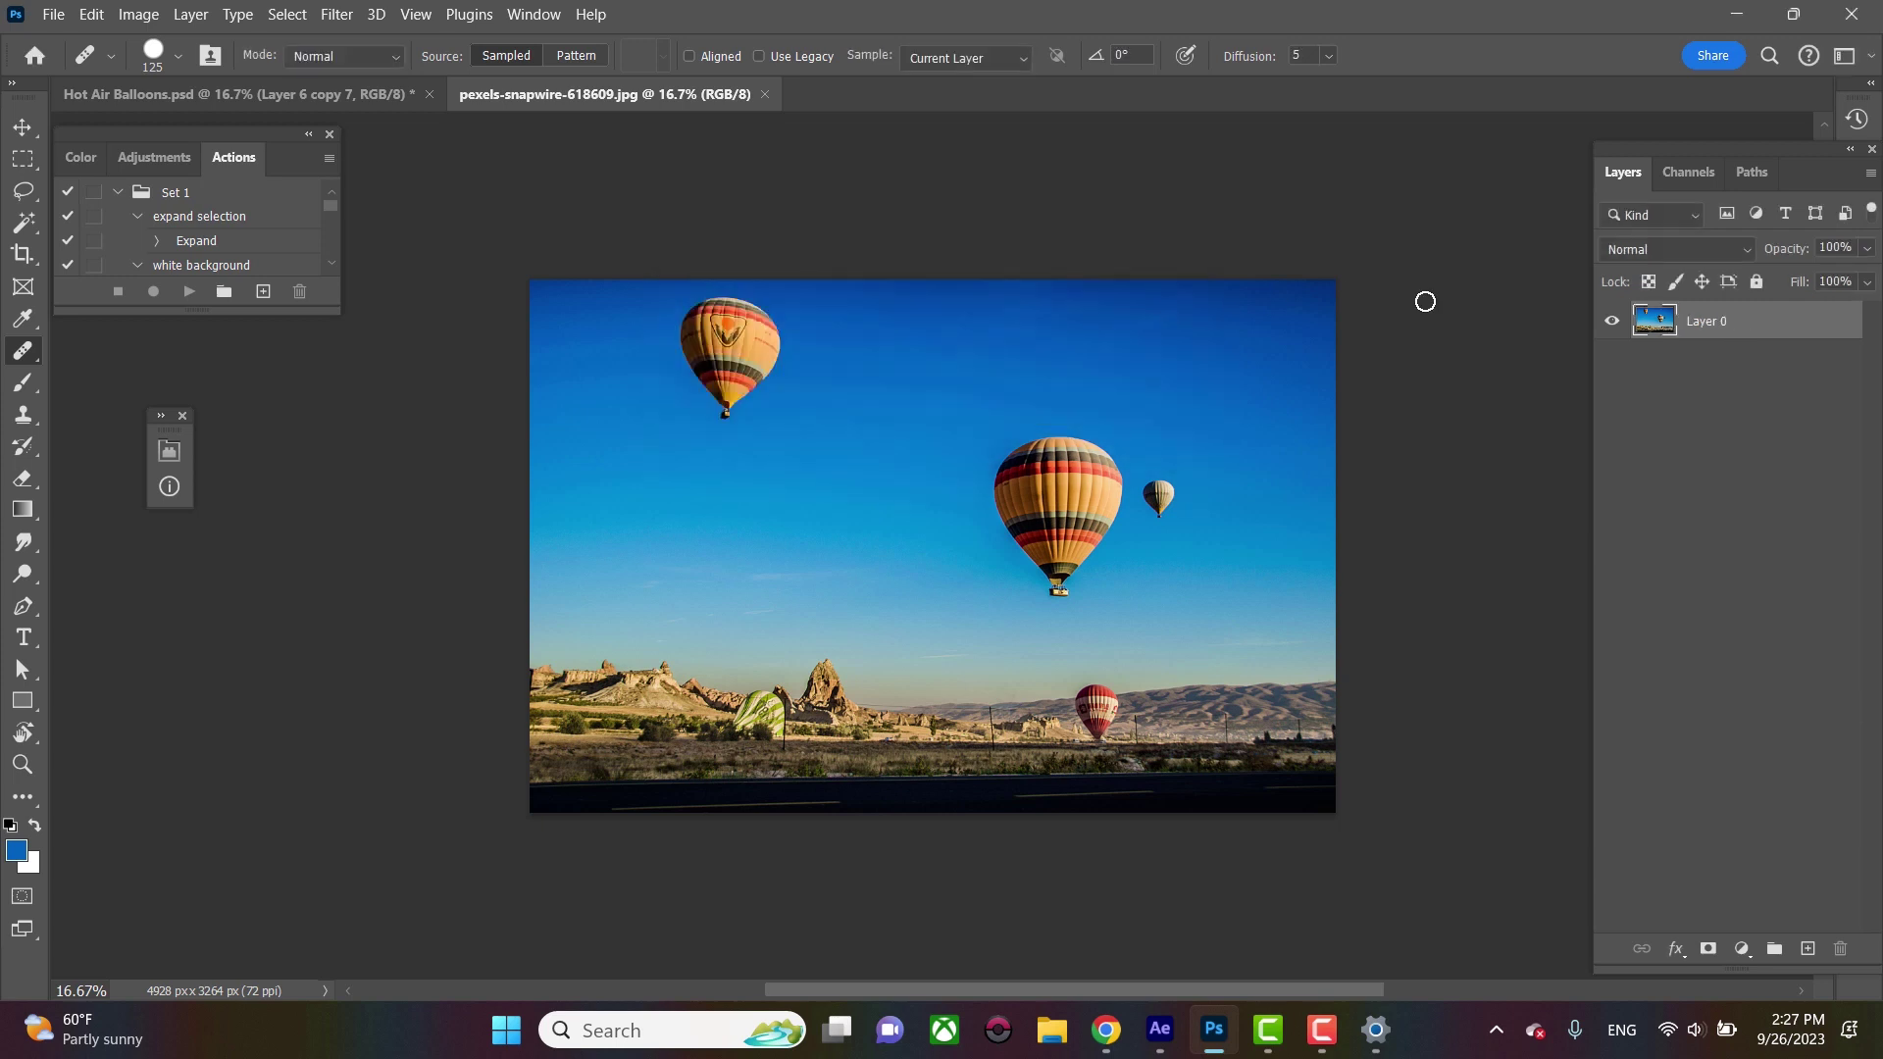
Select the entire sky and landscape around the three flying balloons with the Quick Selection tool, enlarging its brush to 100
click(31, 229)
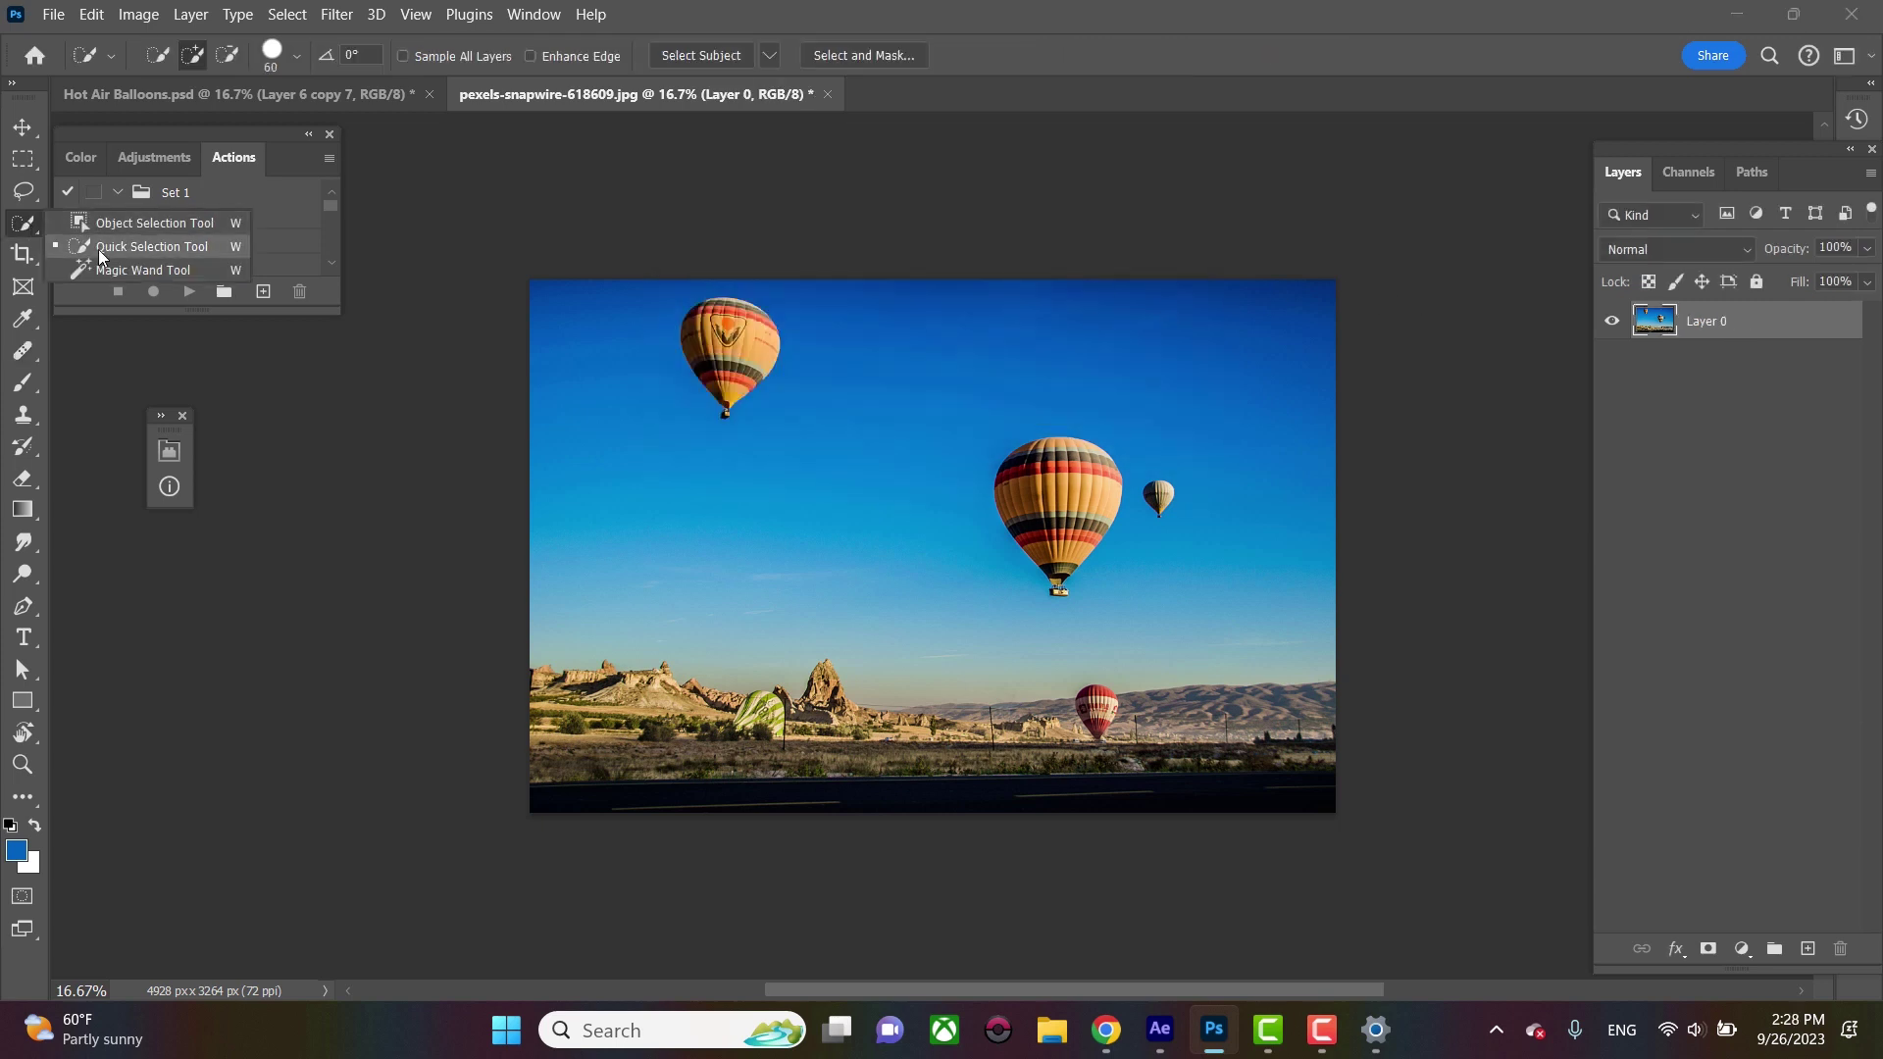
click(155, 247)
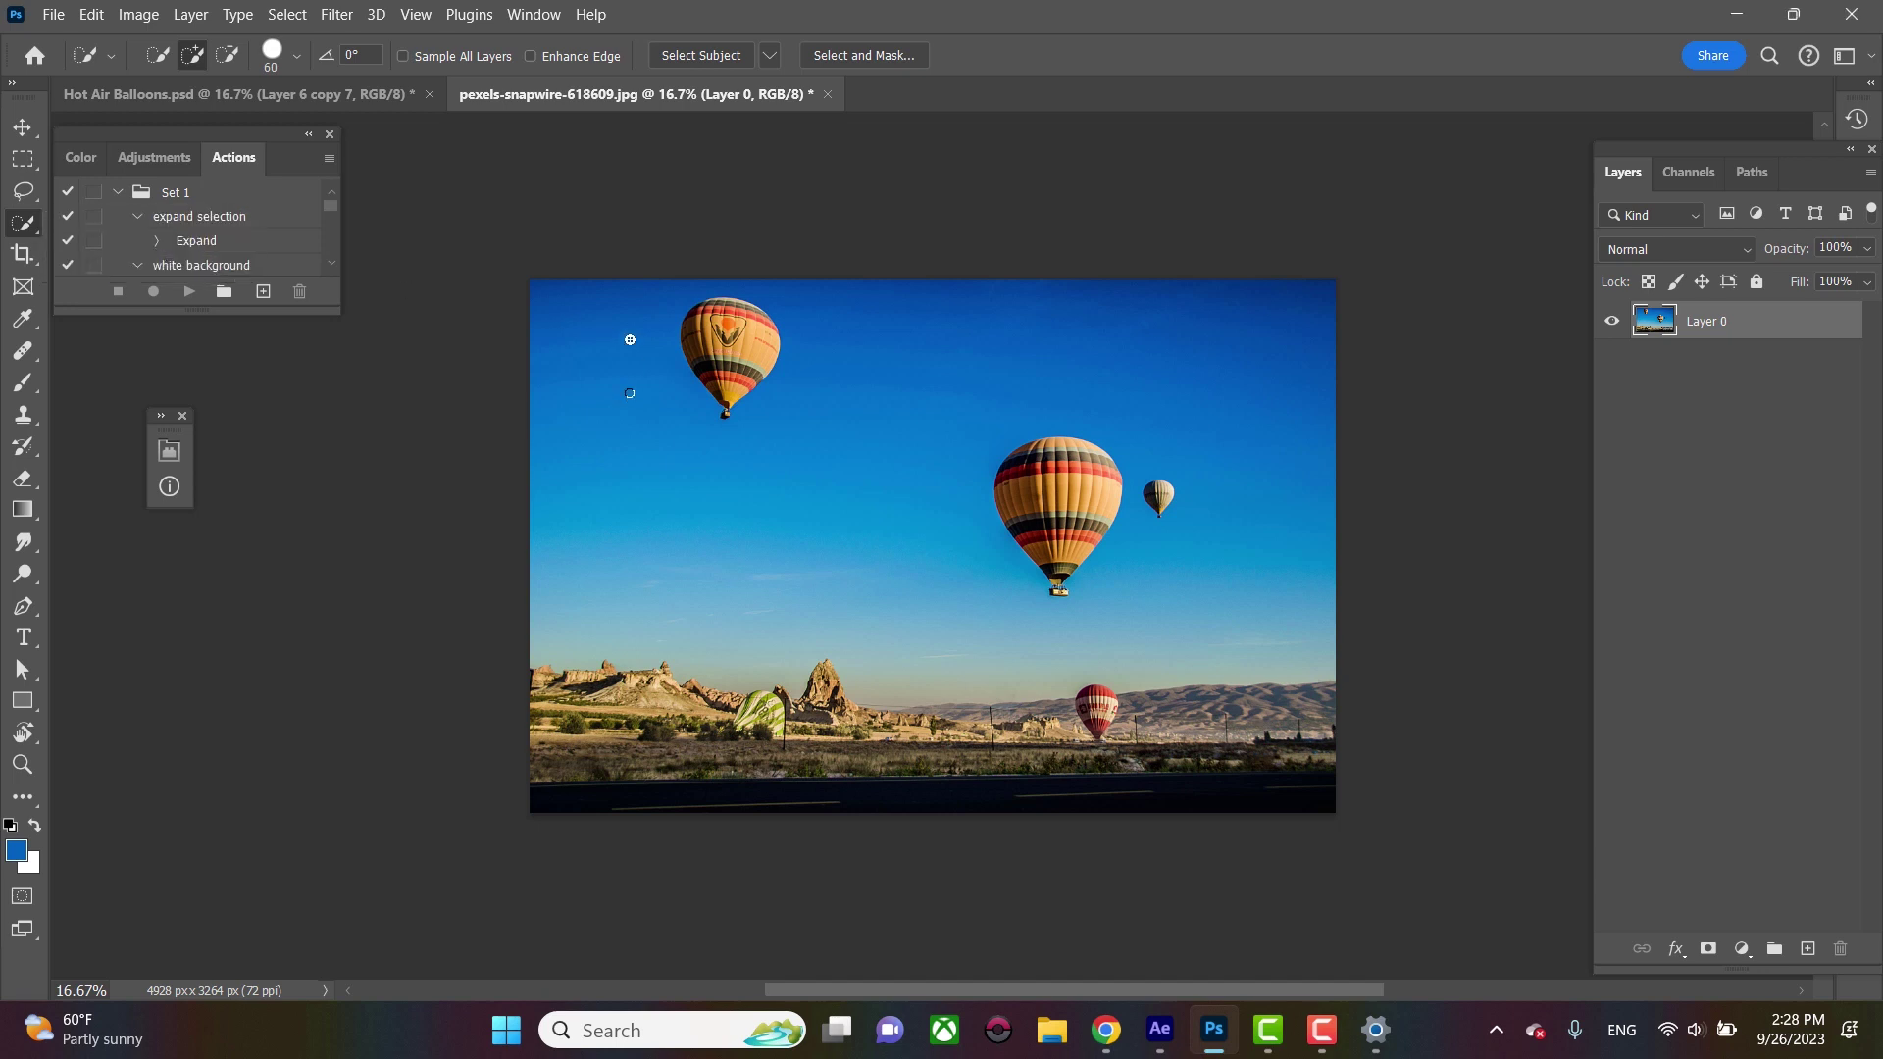
drag(635, 303, 638, 293)
key(bracketright)
key(bracketright)
key(bracketright)
key(bracketright)
mouse_move(672, 484)
mouse_down()
mouse_move(613, 657)
mouse_move(613, 829)
mouse_up()
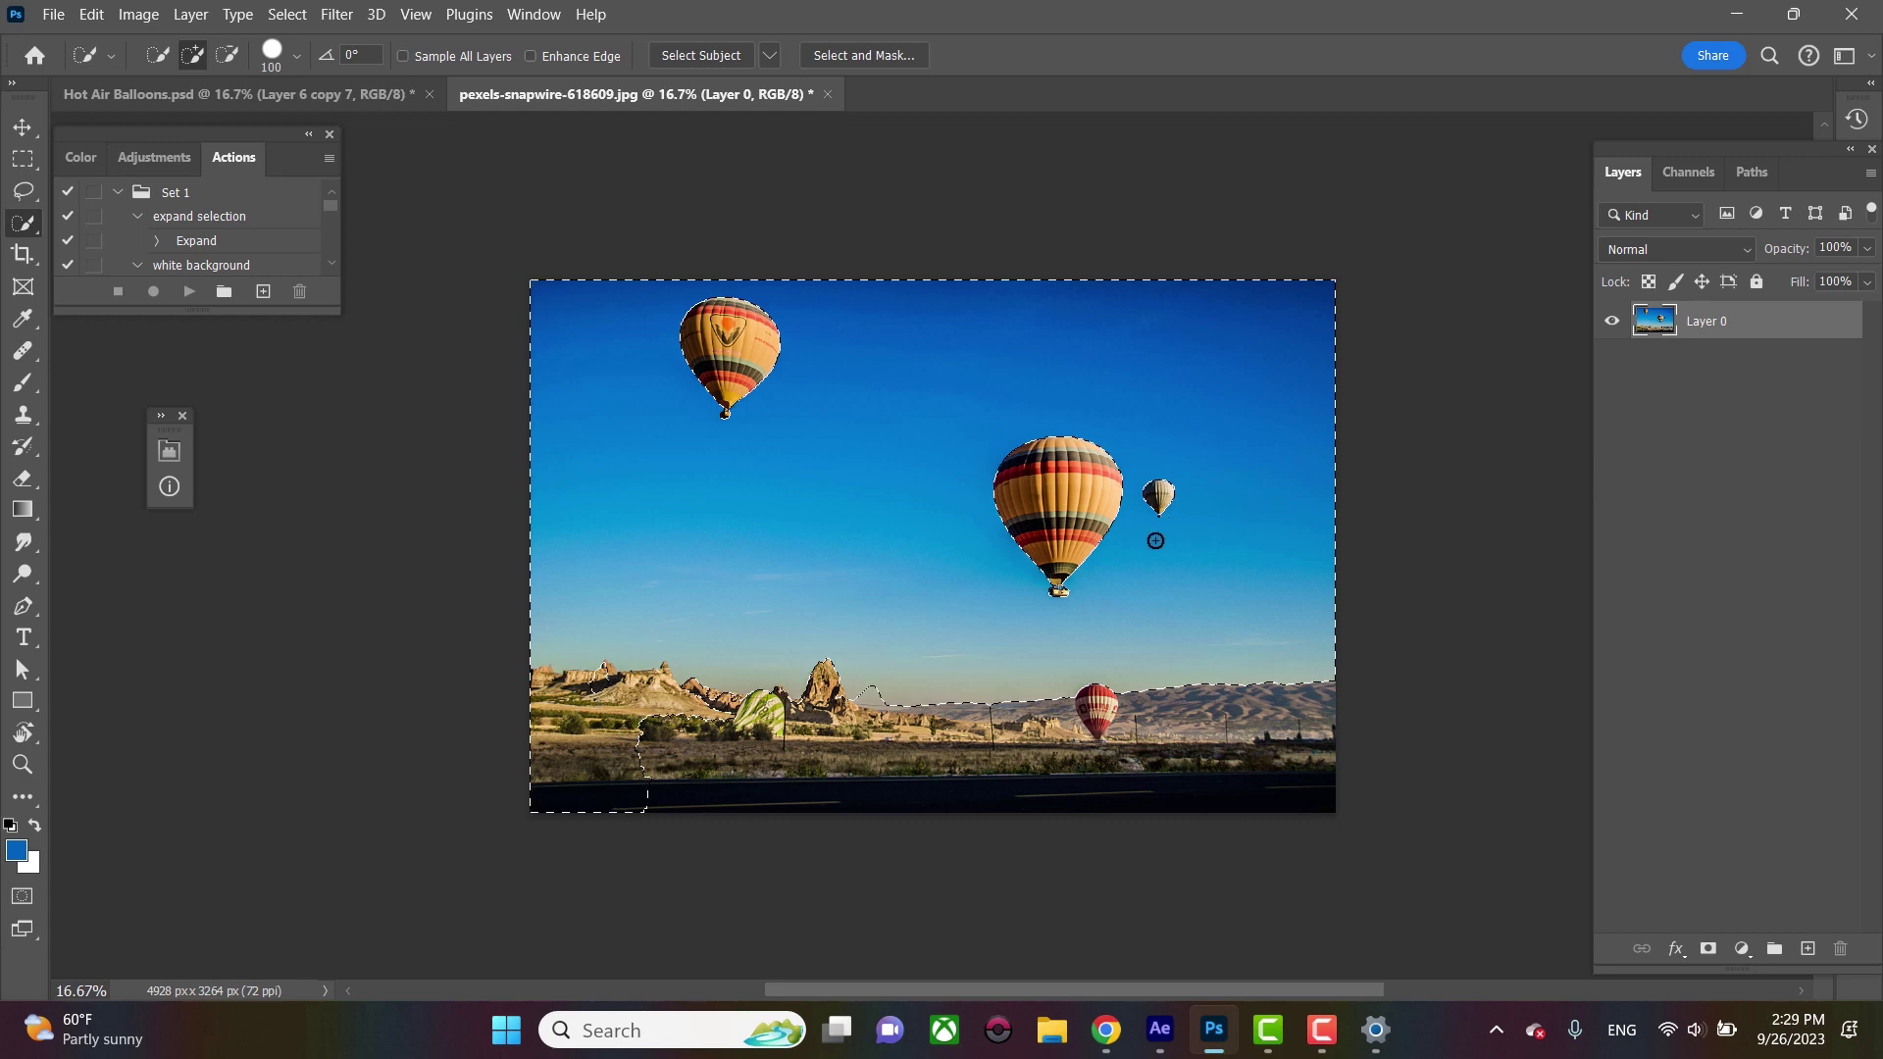
key(ctrl+a)
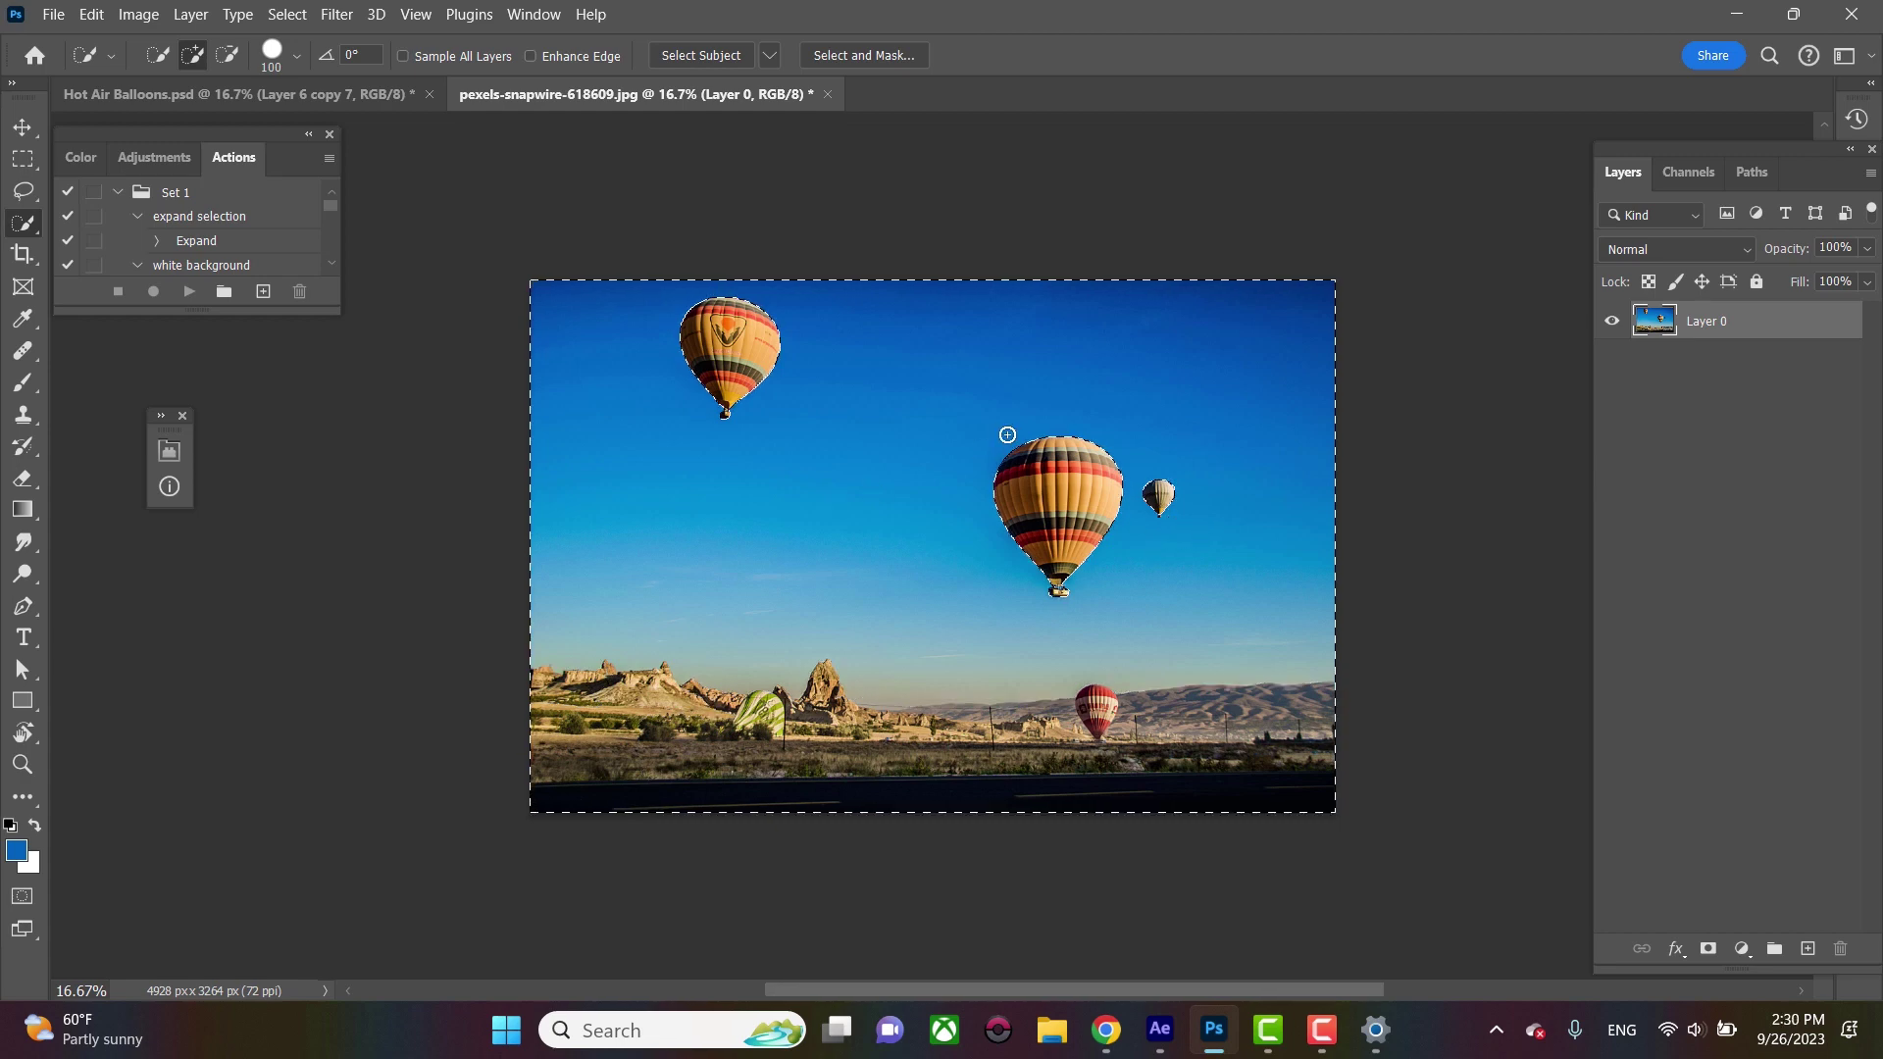
Invert the selection and cut and paste the three flying balloons onto a new layer
click(290, 16)
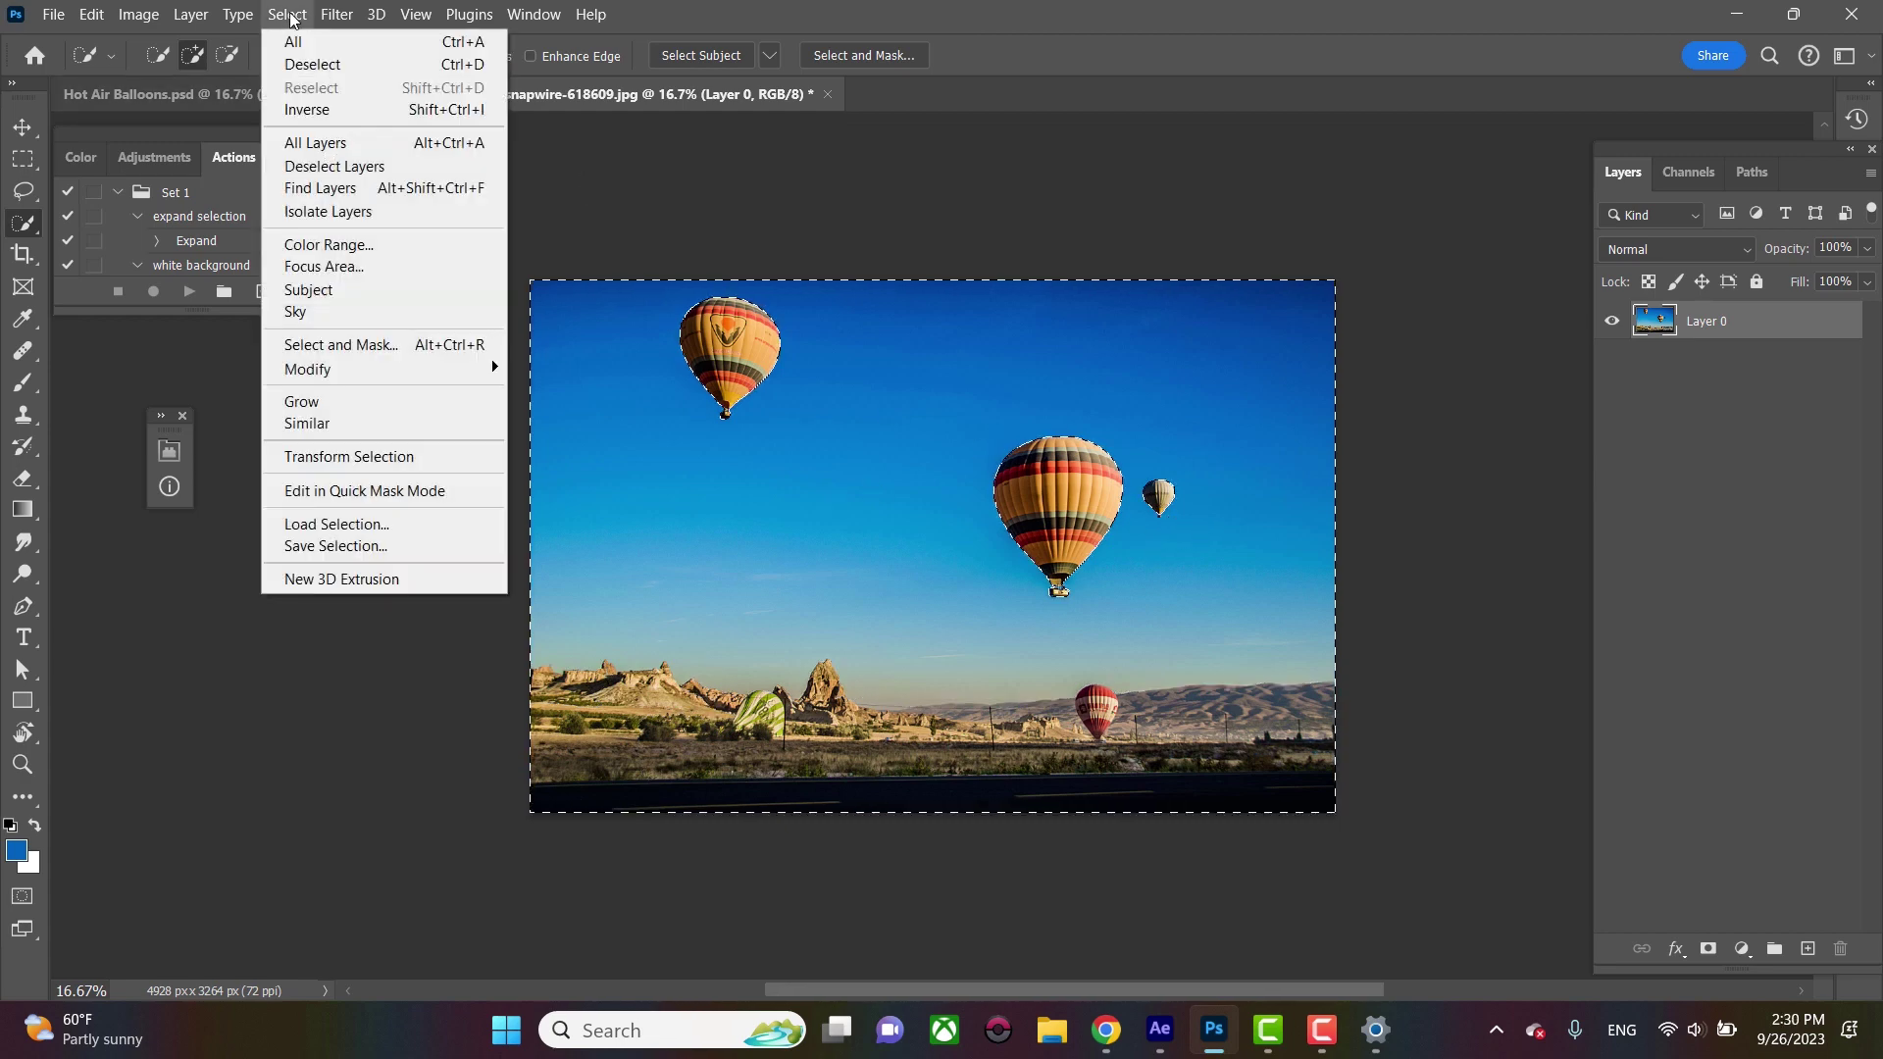
click(312, 65)
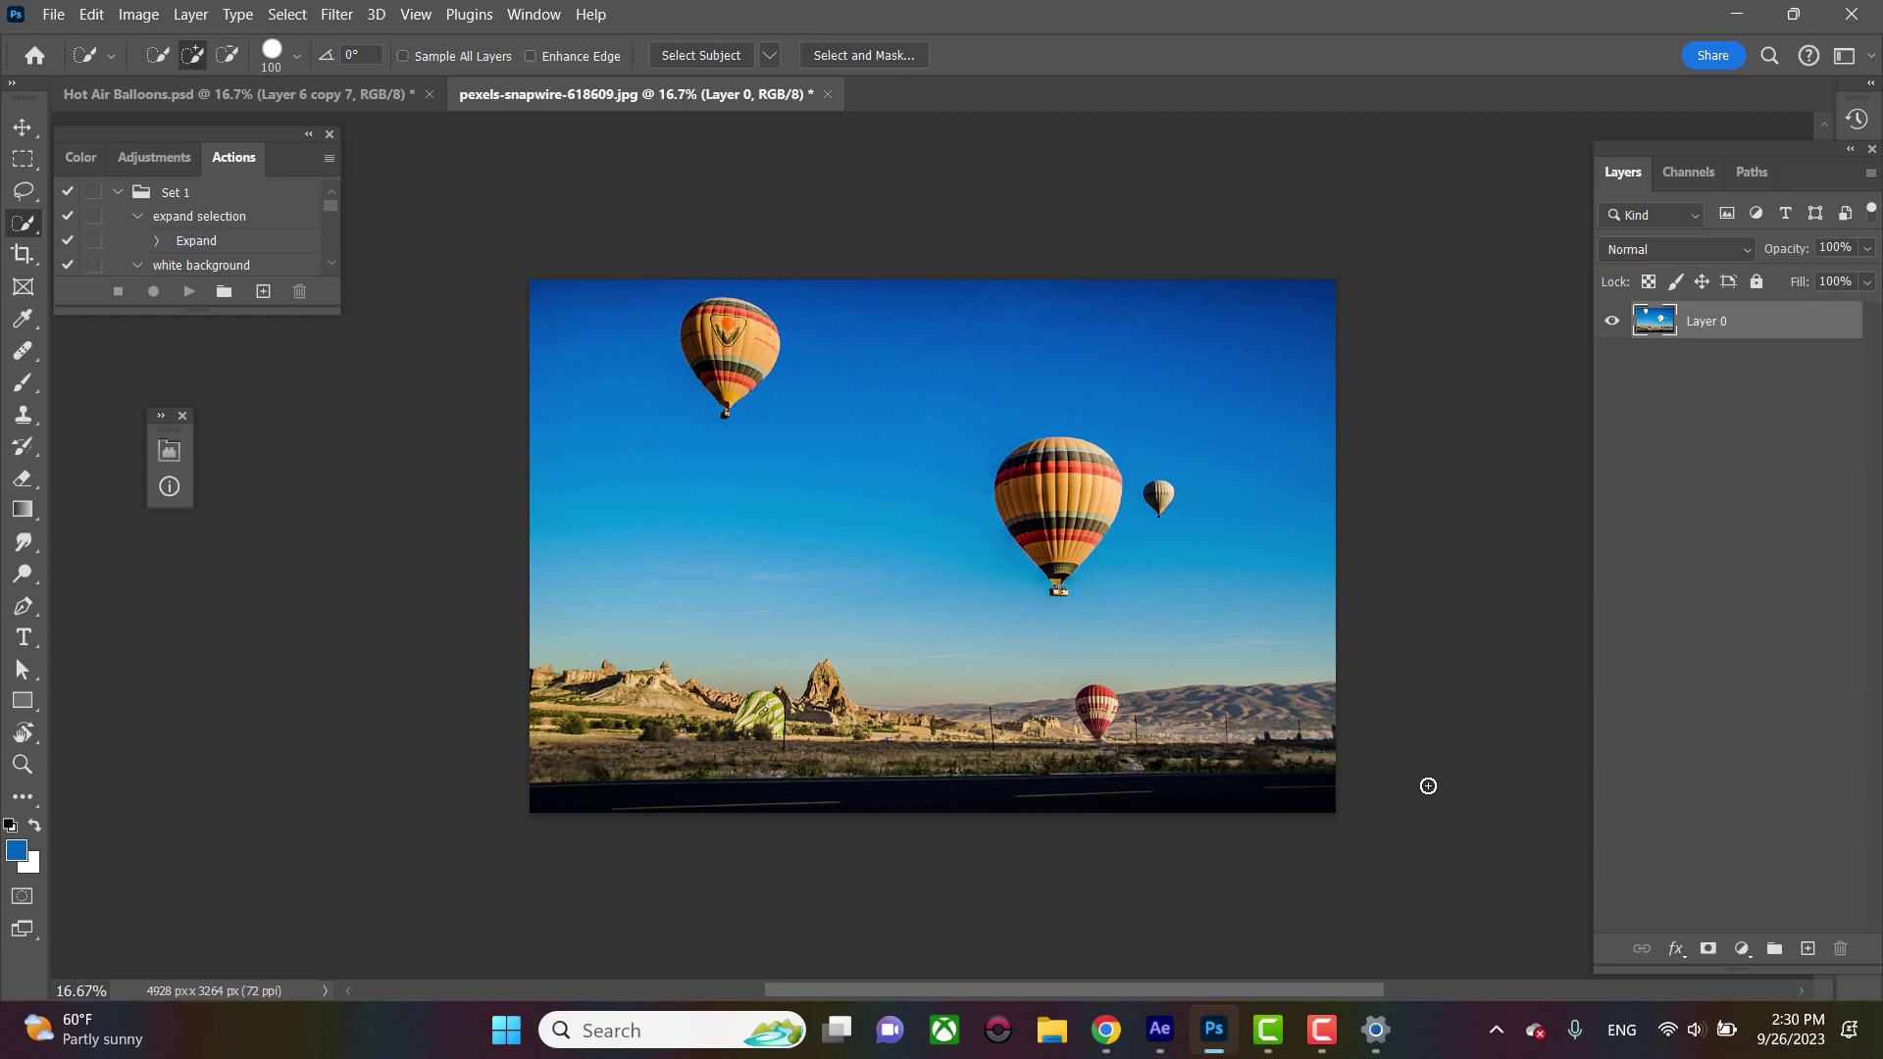
key(Delete)
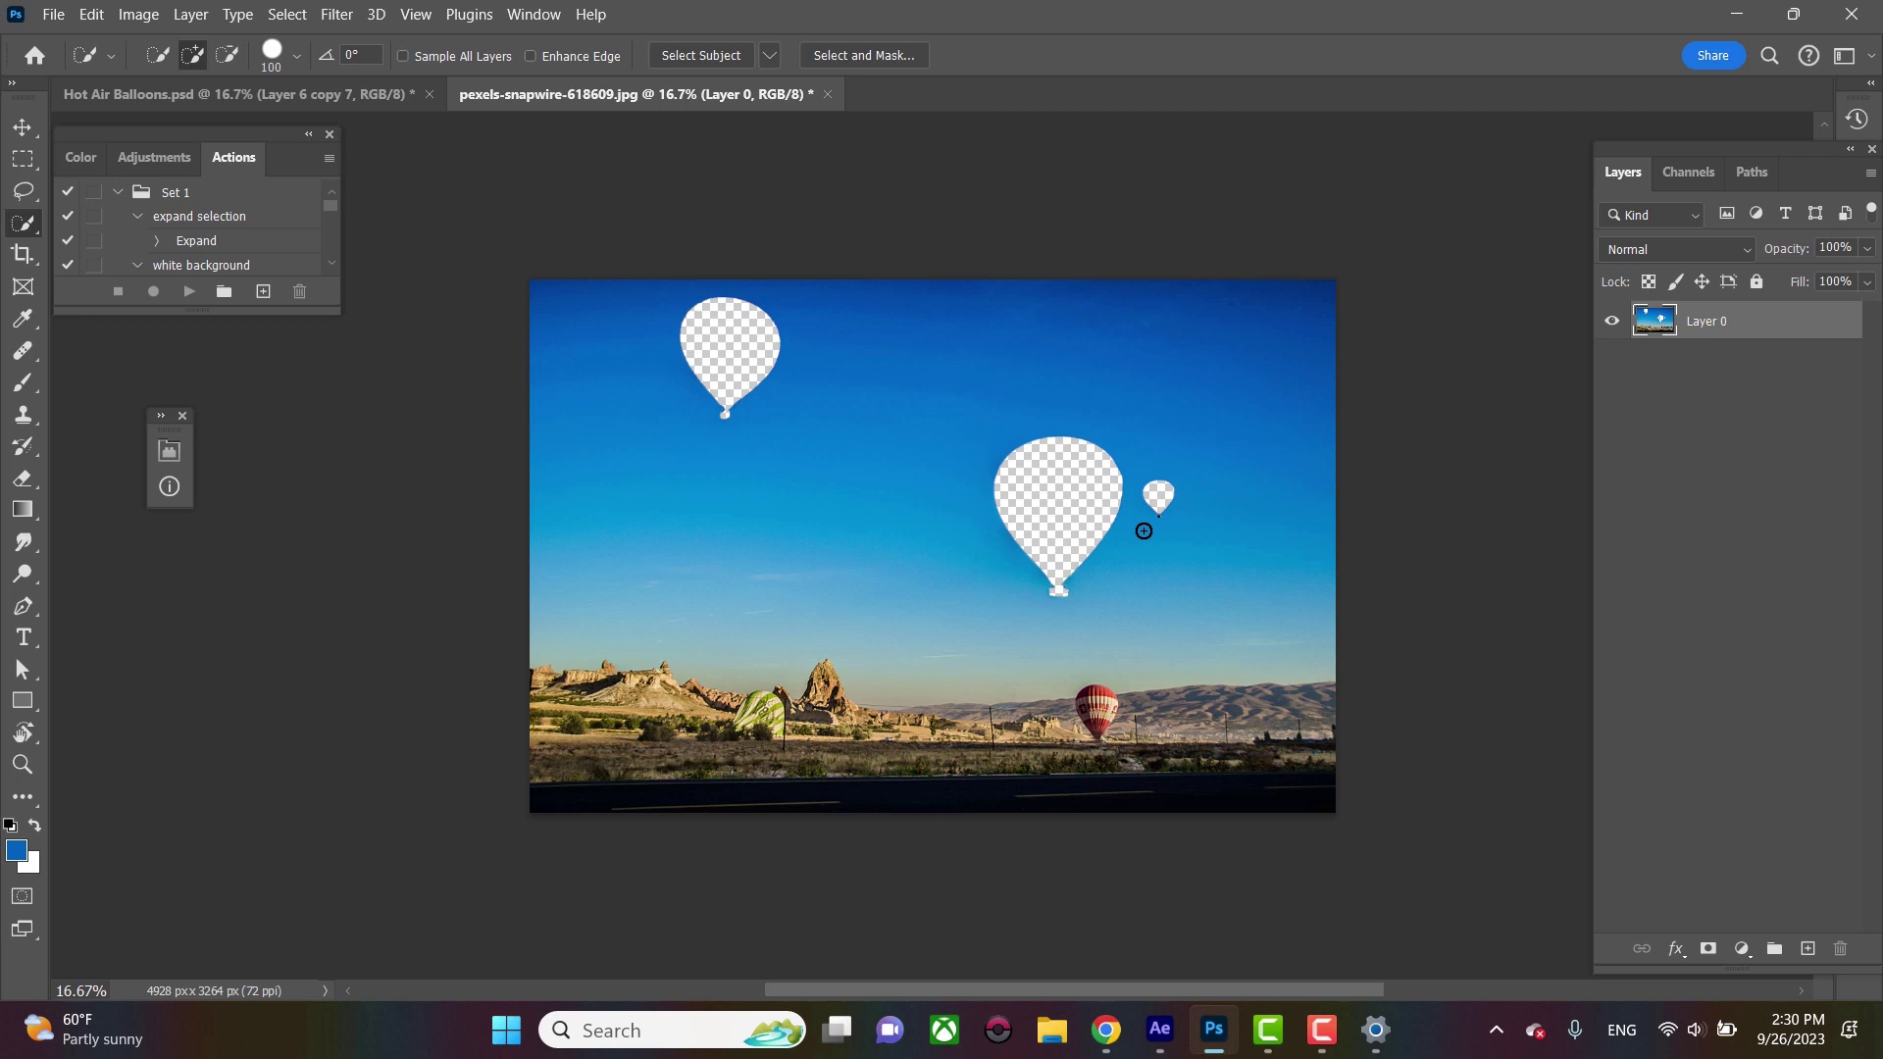
key(ctrl+v)
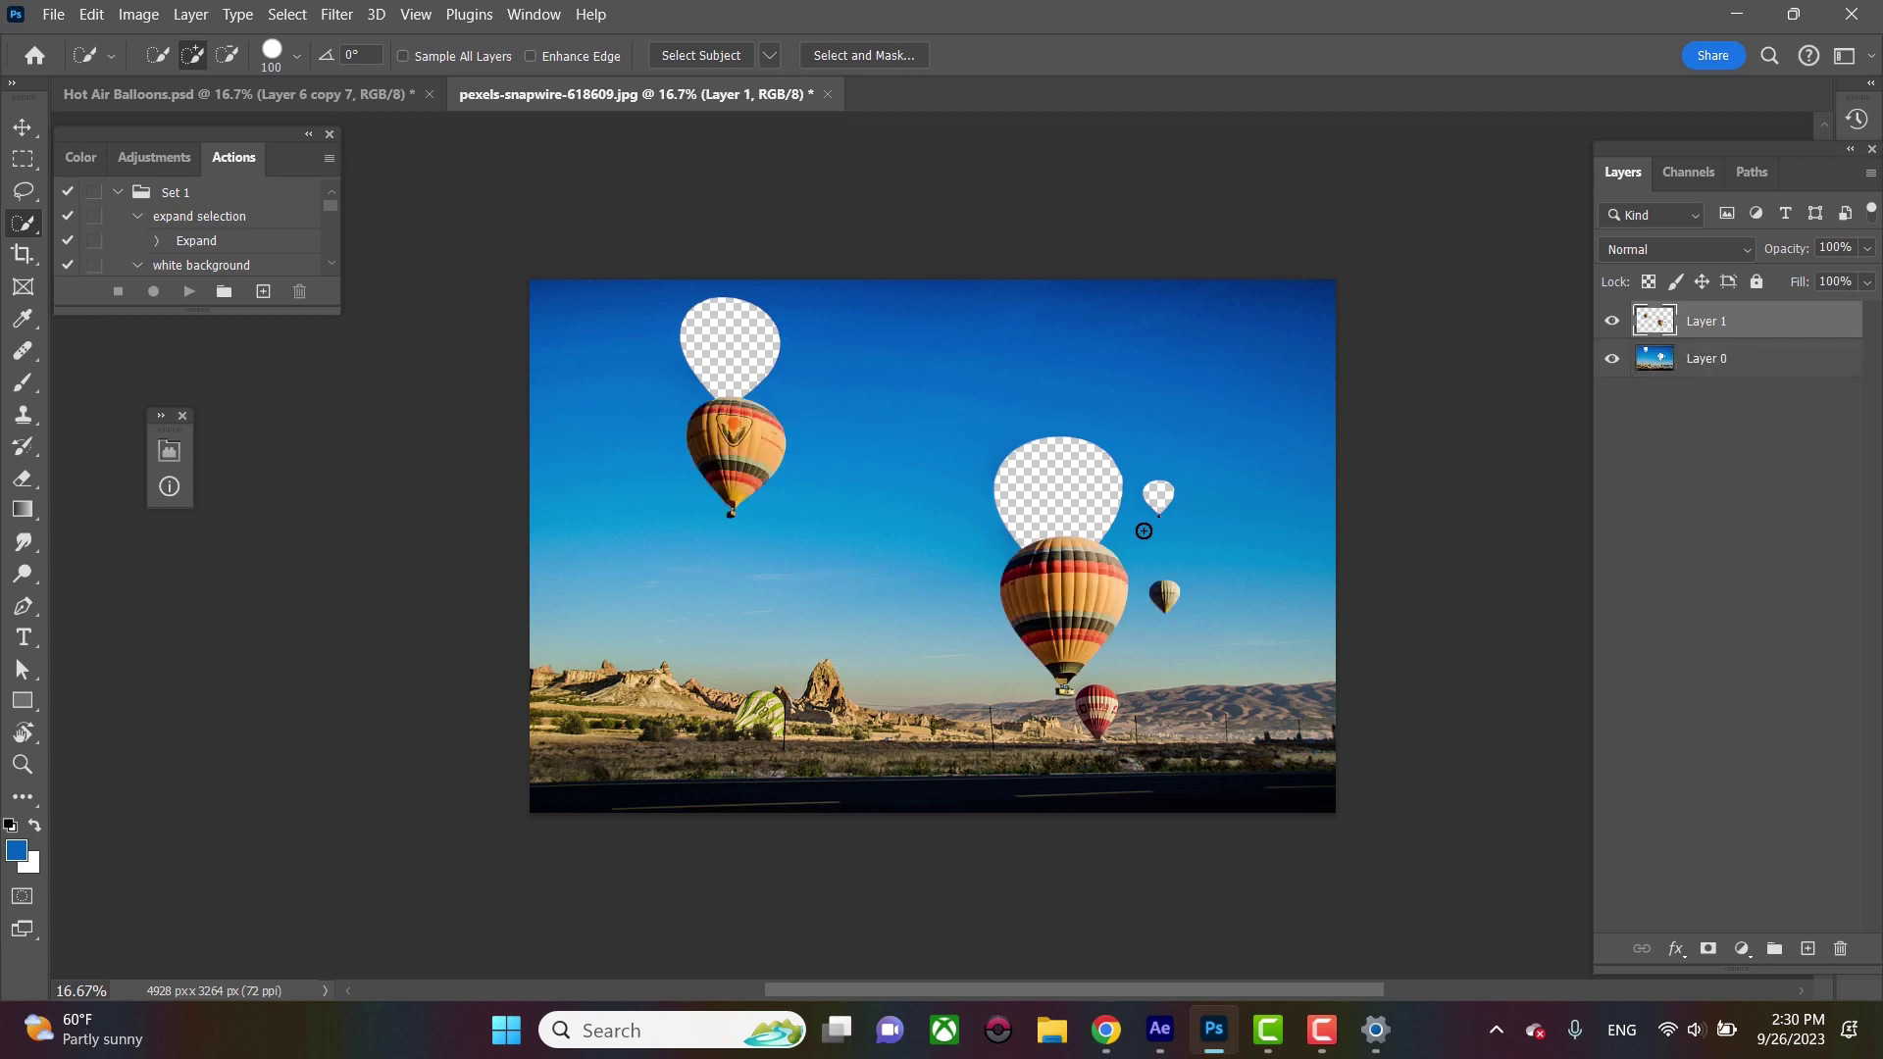
key(l)
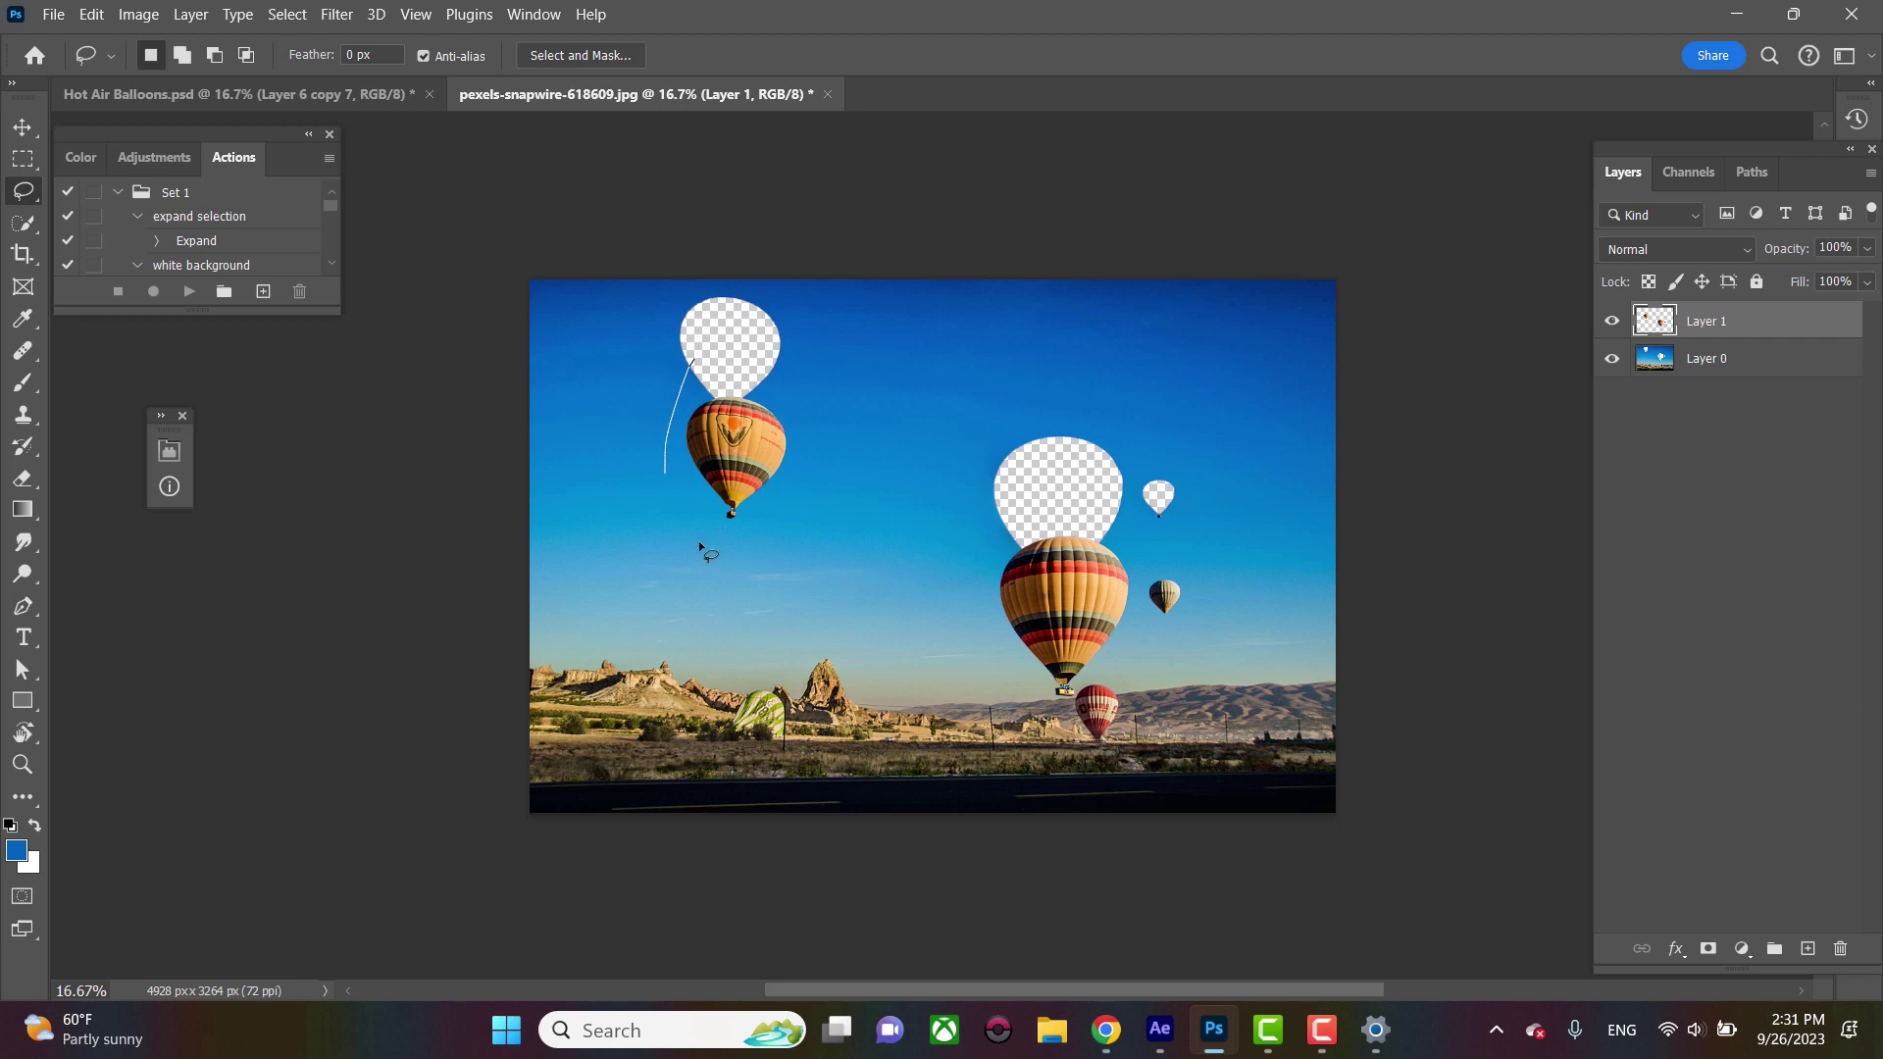
drag(699, 542, 846, 546)
mouse_move(822, 395)
mouse_down()
mouse_move(751, 359)
mouse_move(688, 363)
mouse_up()
key(ctrl+d)
Move the pasted balloons layer slightly down and to the right
key(v)
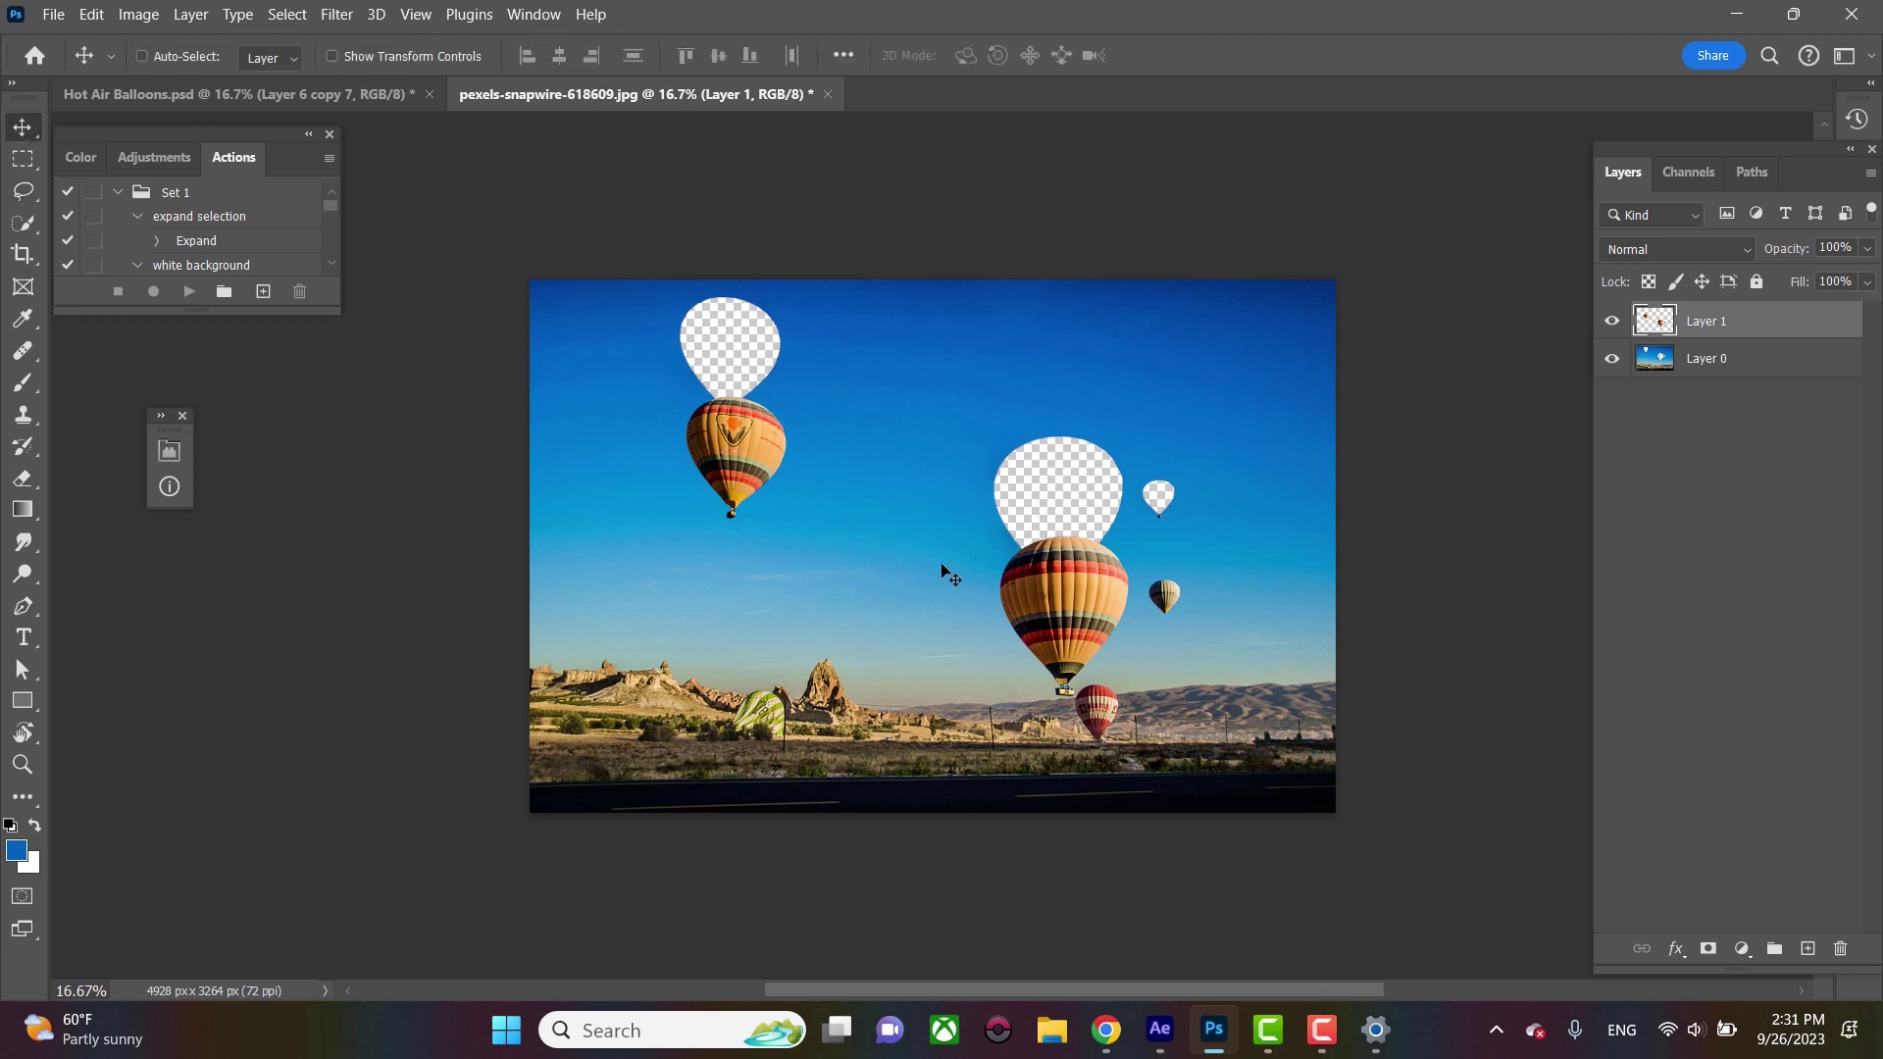
mouse_move(1047, 627)
mouse_down()
mouse_move(1047, 515)
mouse_move(1055, 634)
mouse_up()
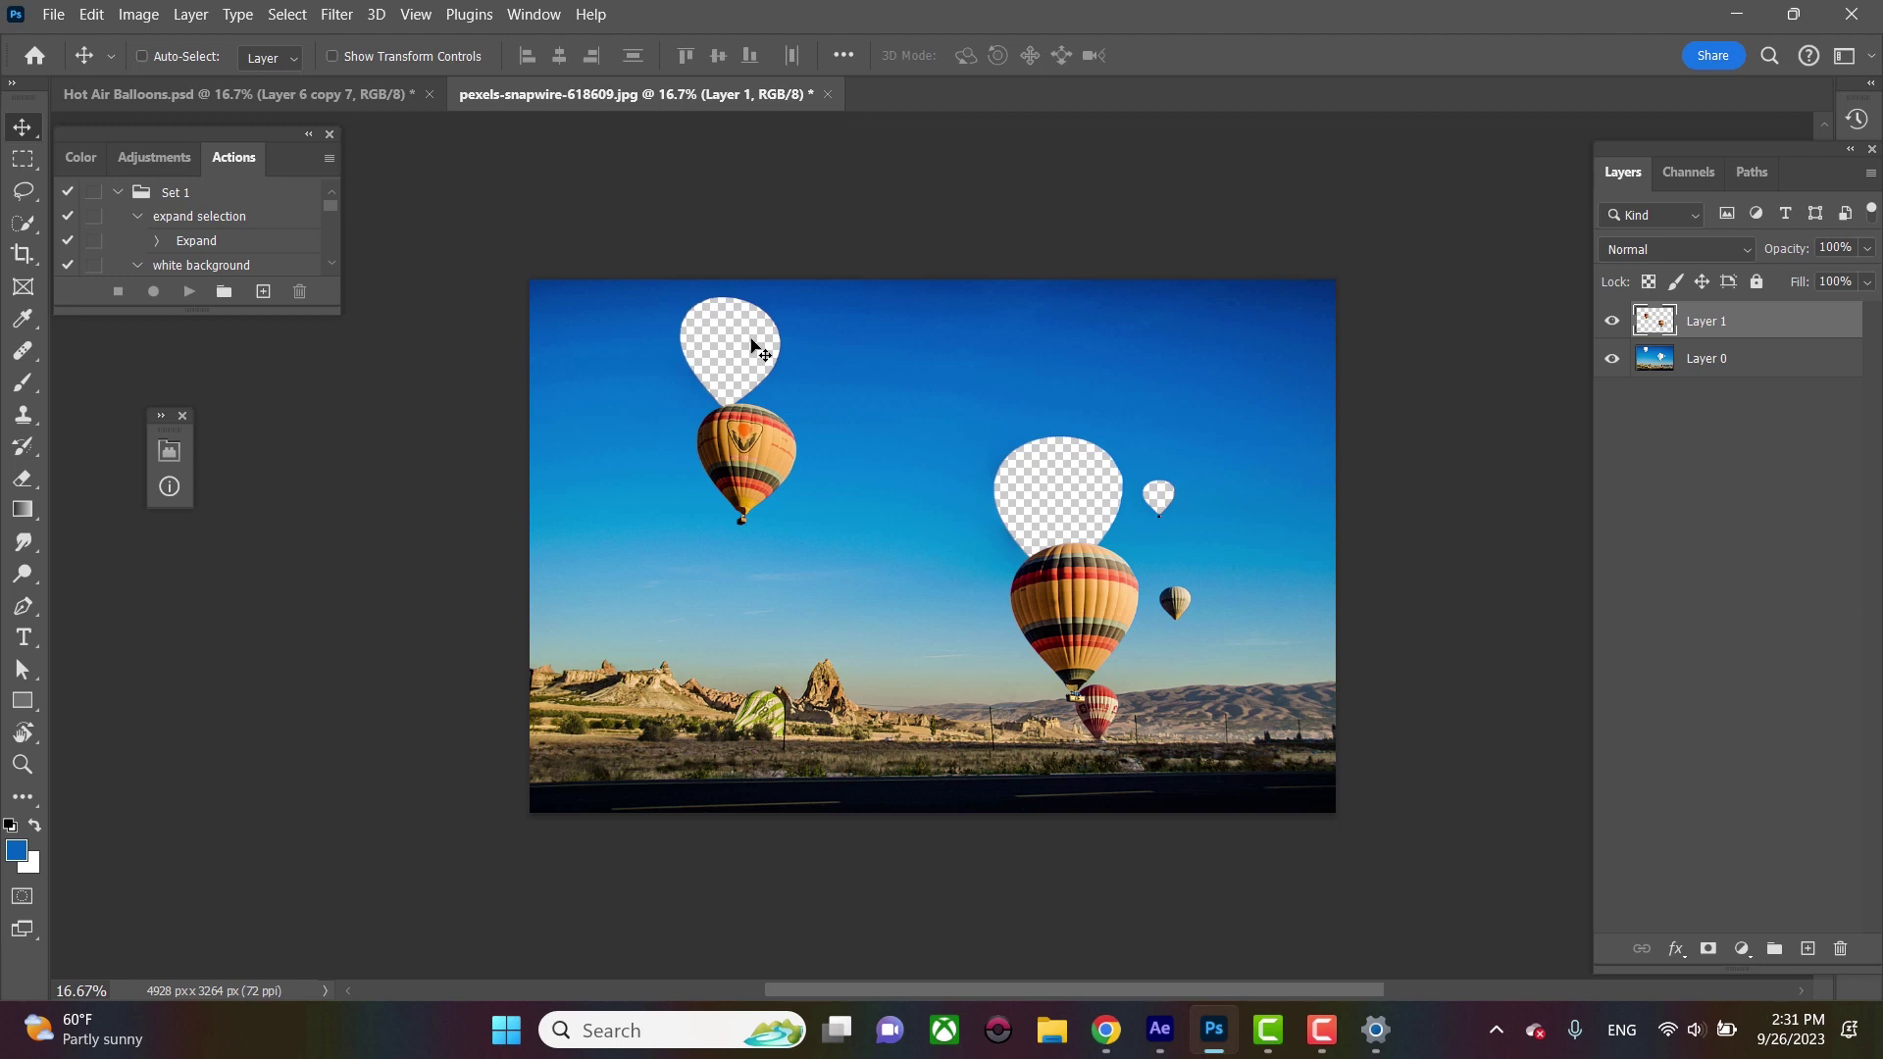
Lasso the left balloon, cut and paste it onto its own layer, and move it back over its gap in the sky
key(l)
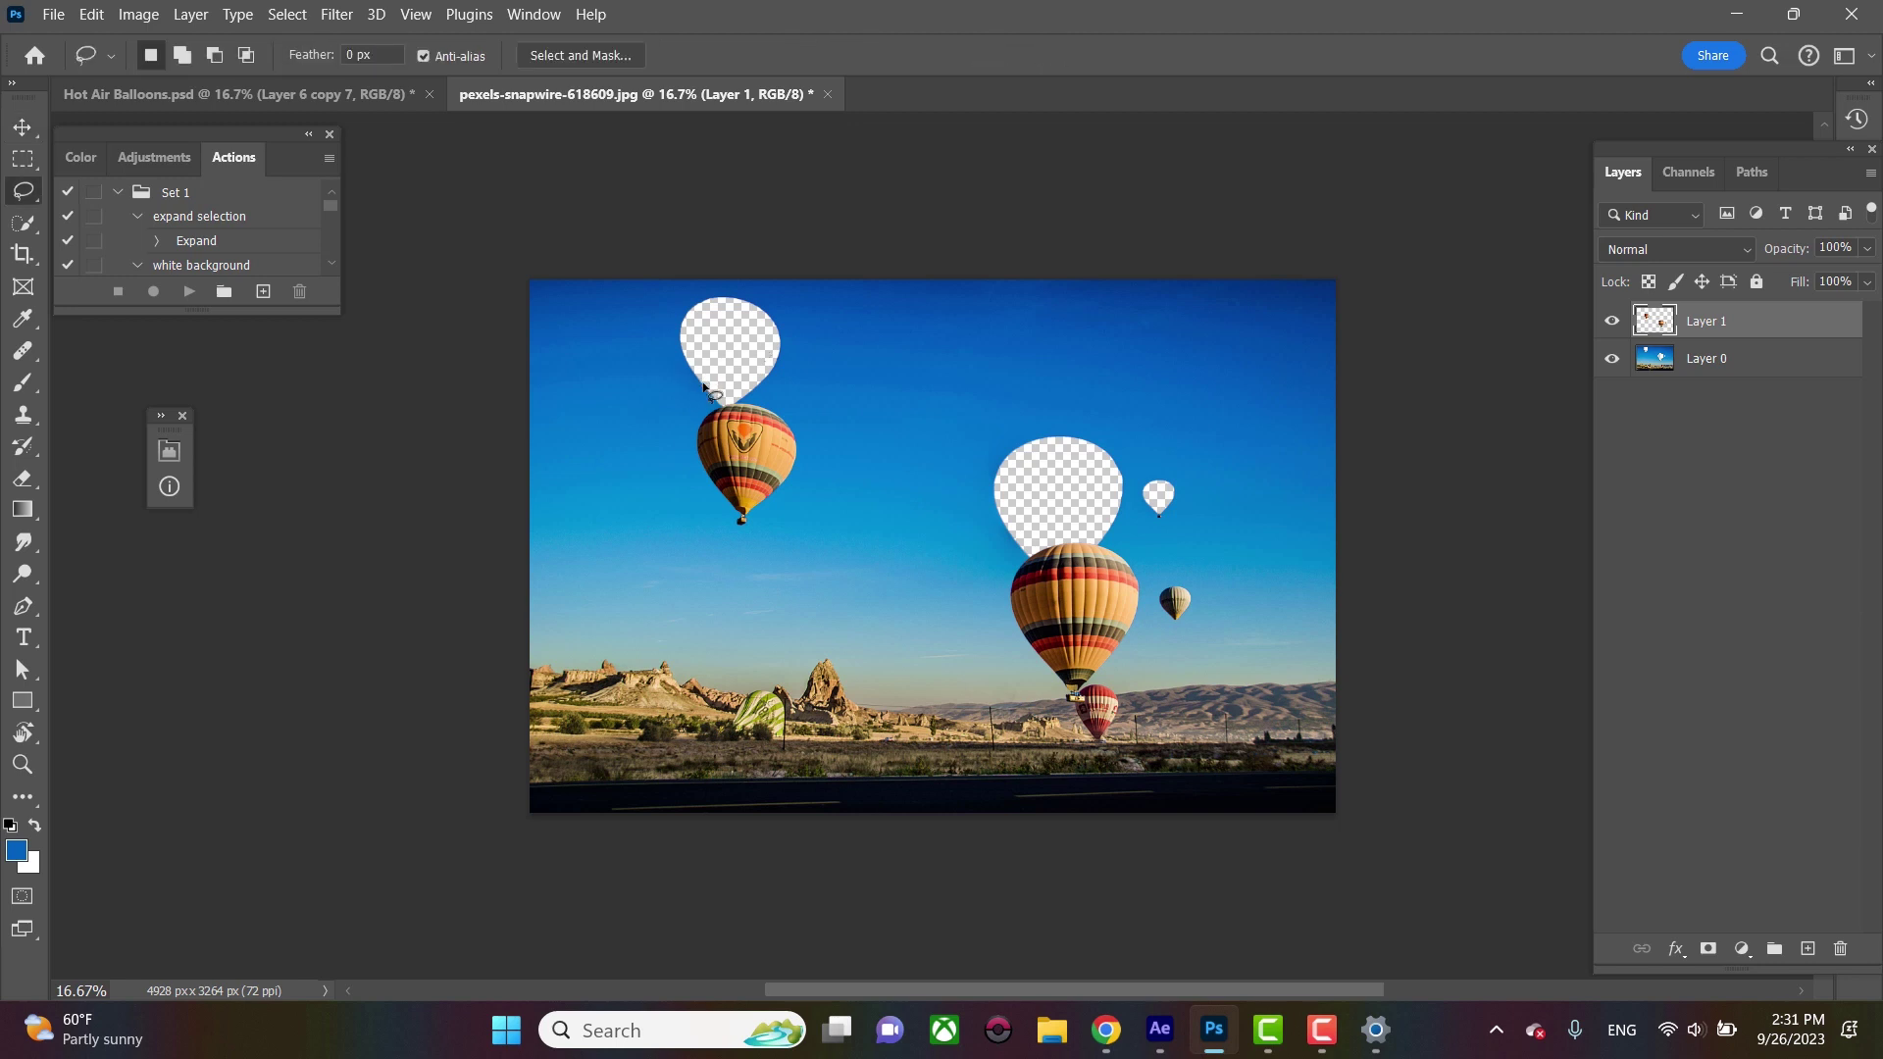
mouse_move(695, 453)
mouse_down()
mouse_move(716, 557)
mouse_move(798, 534)
mouse_move(809, 369)
mouse_move(700, 390)
mouse_up()
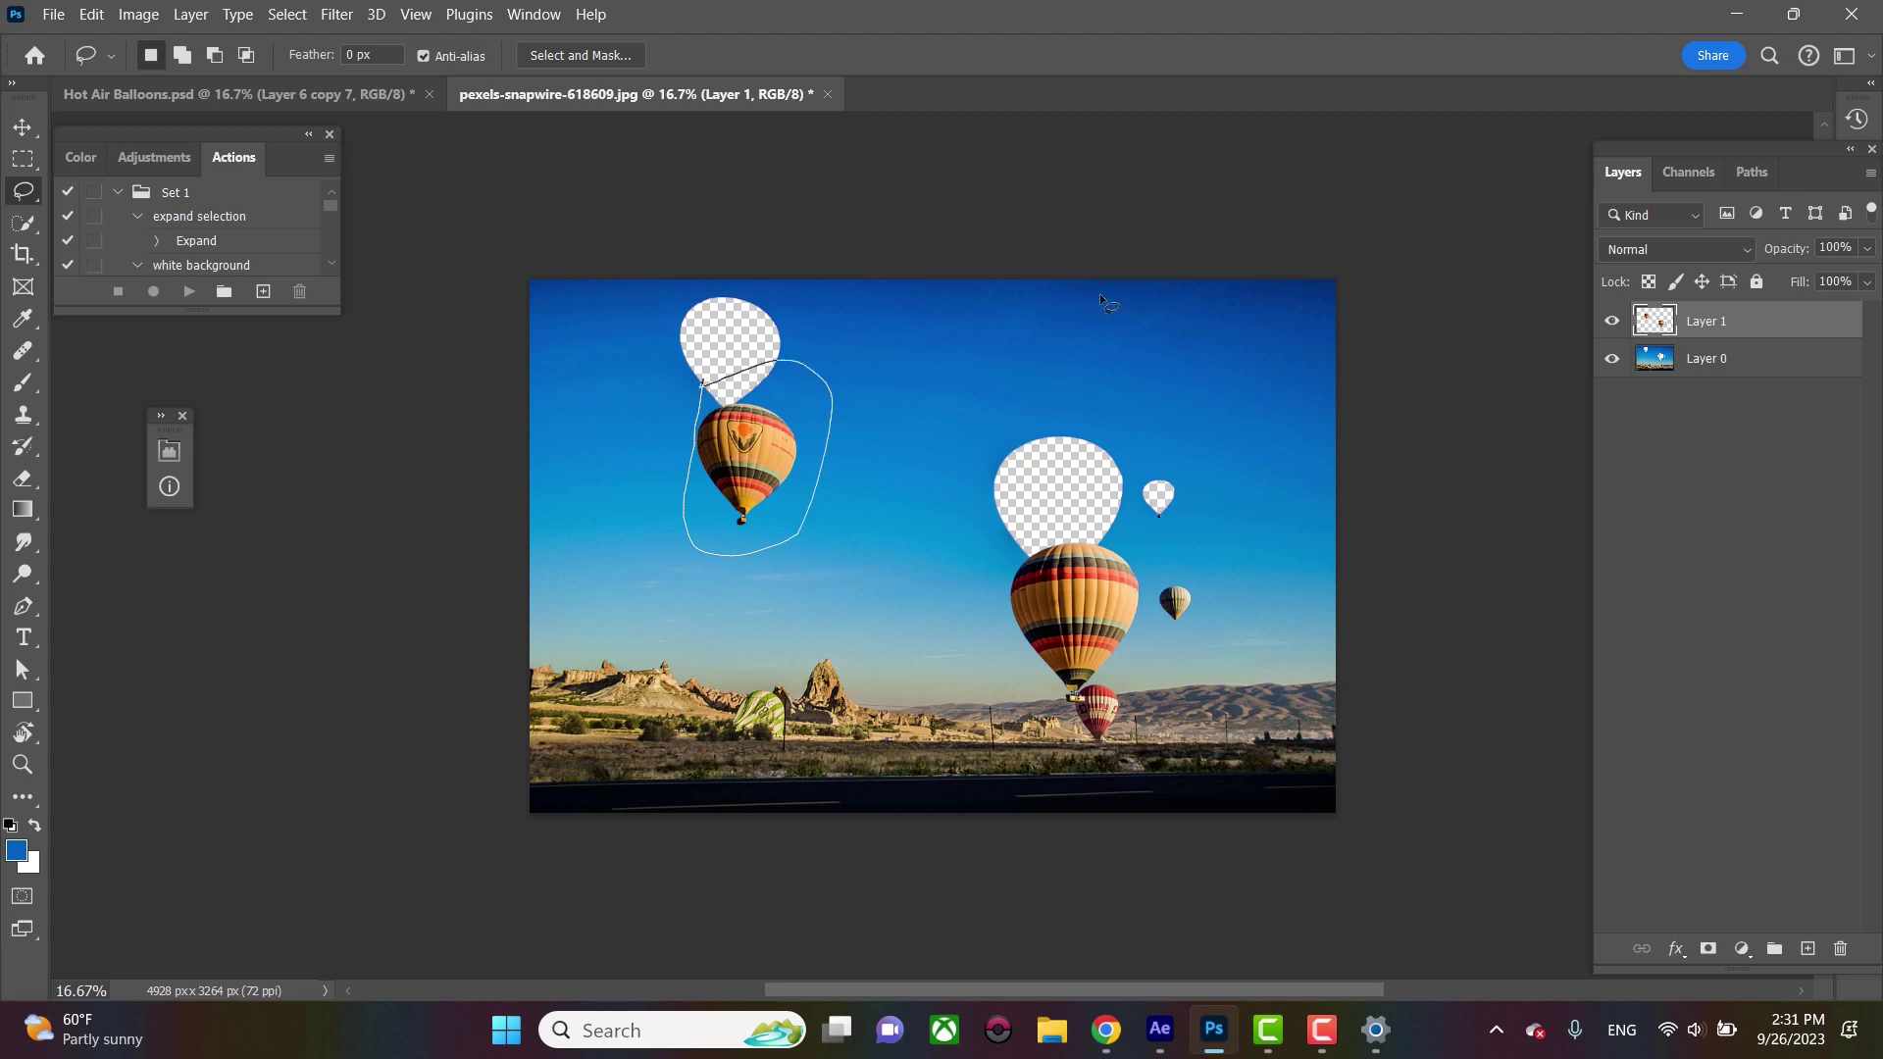
key(F2)
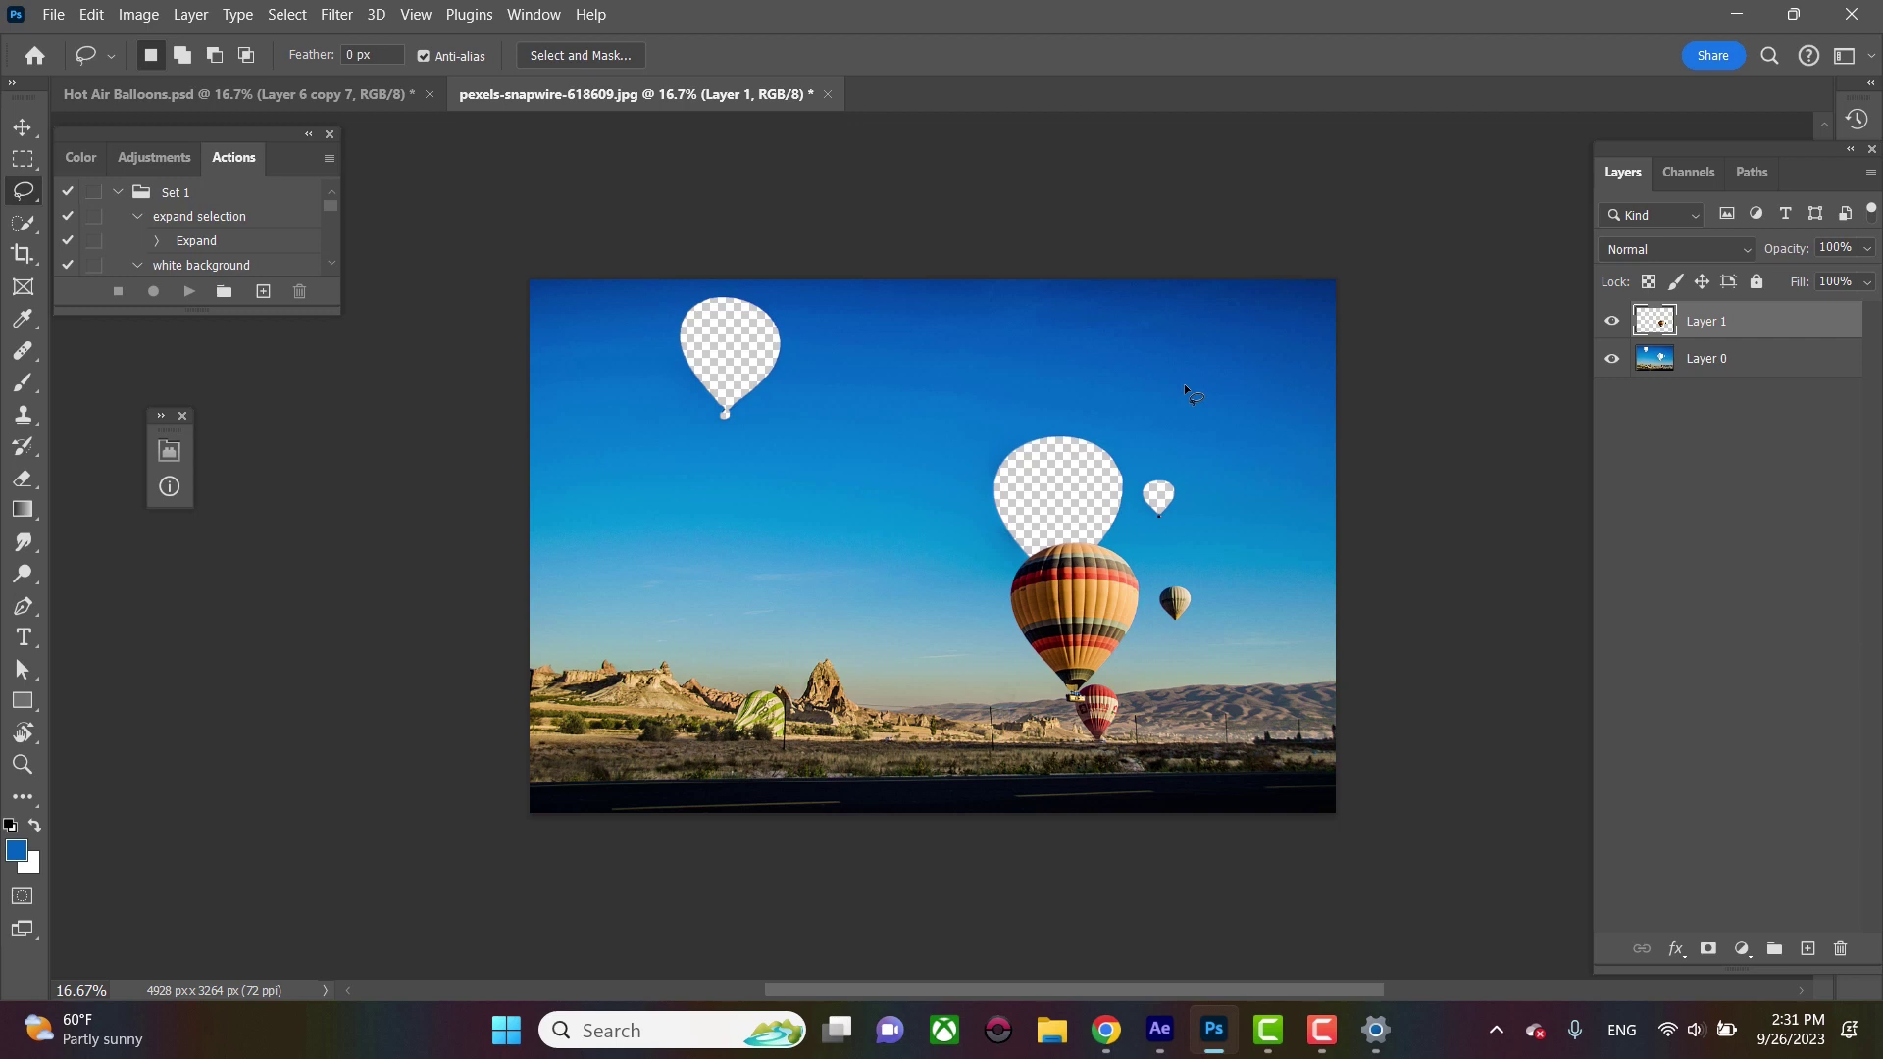
key(ctrl+v)
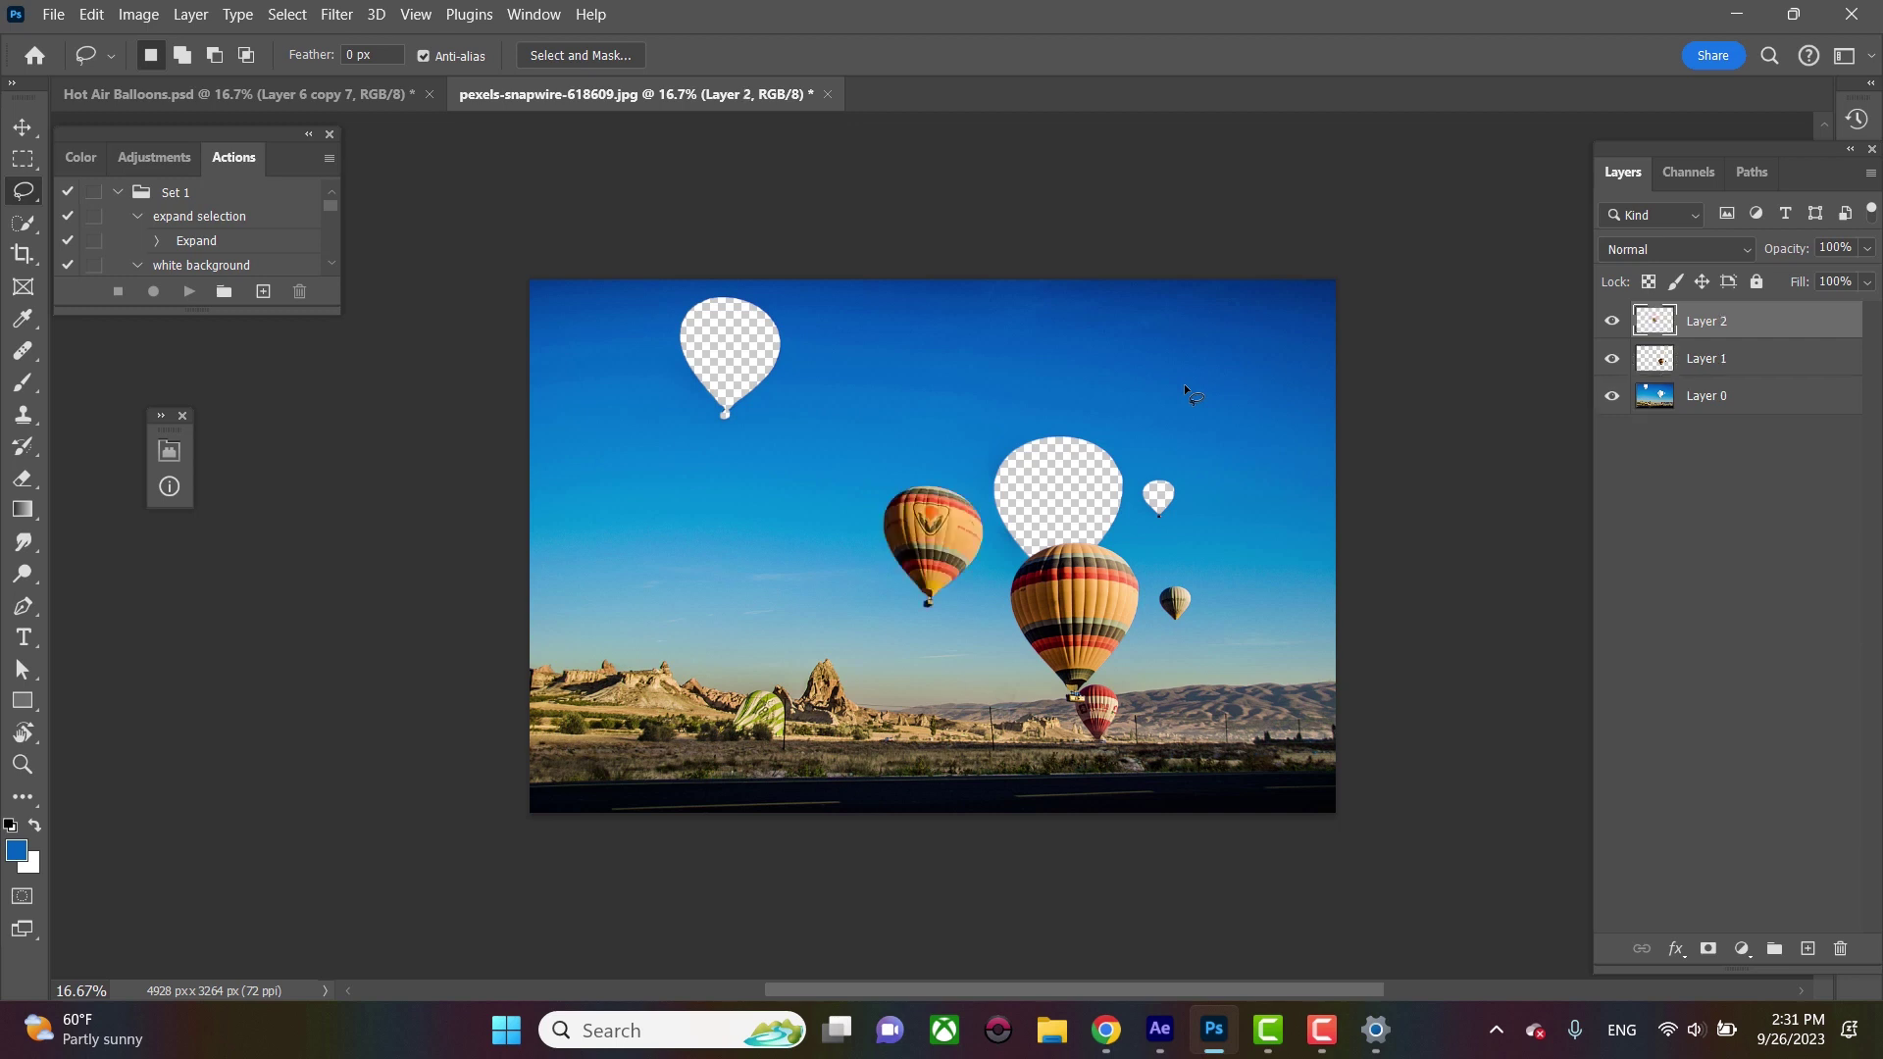
key(v)
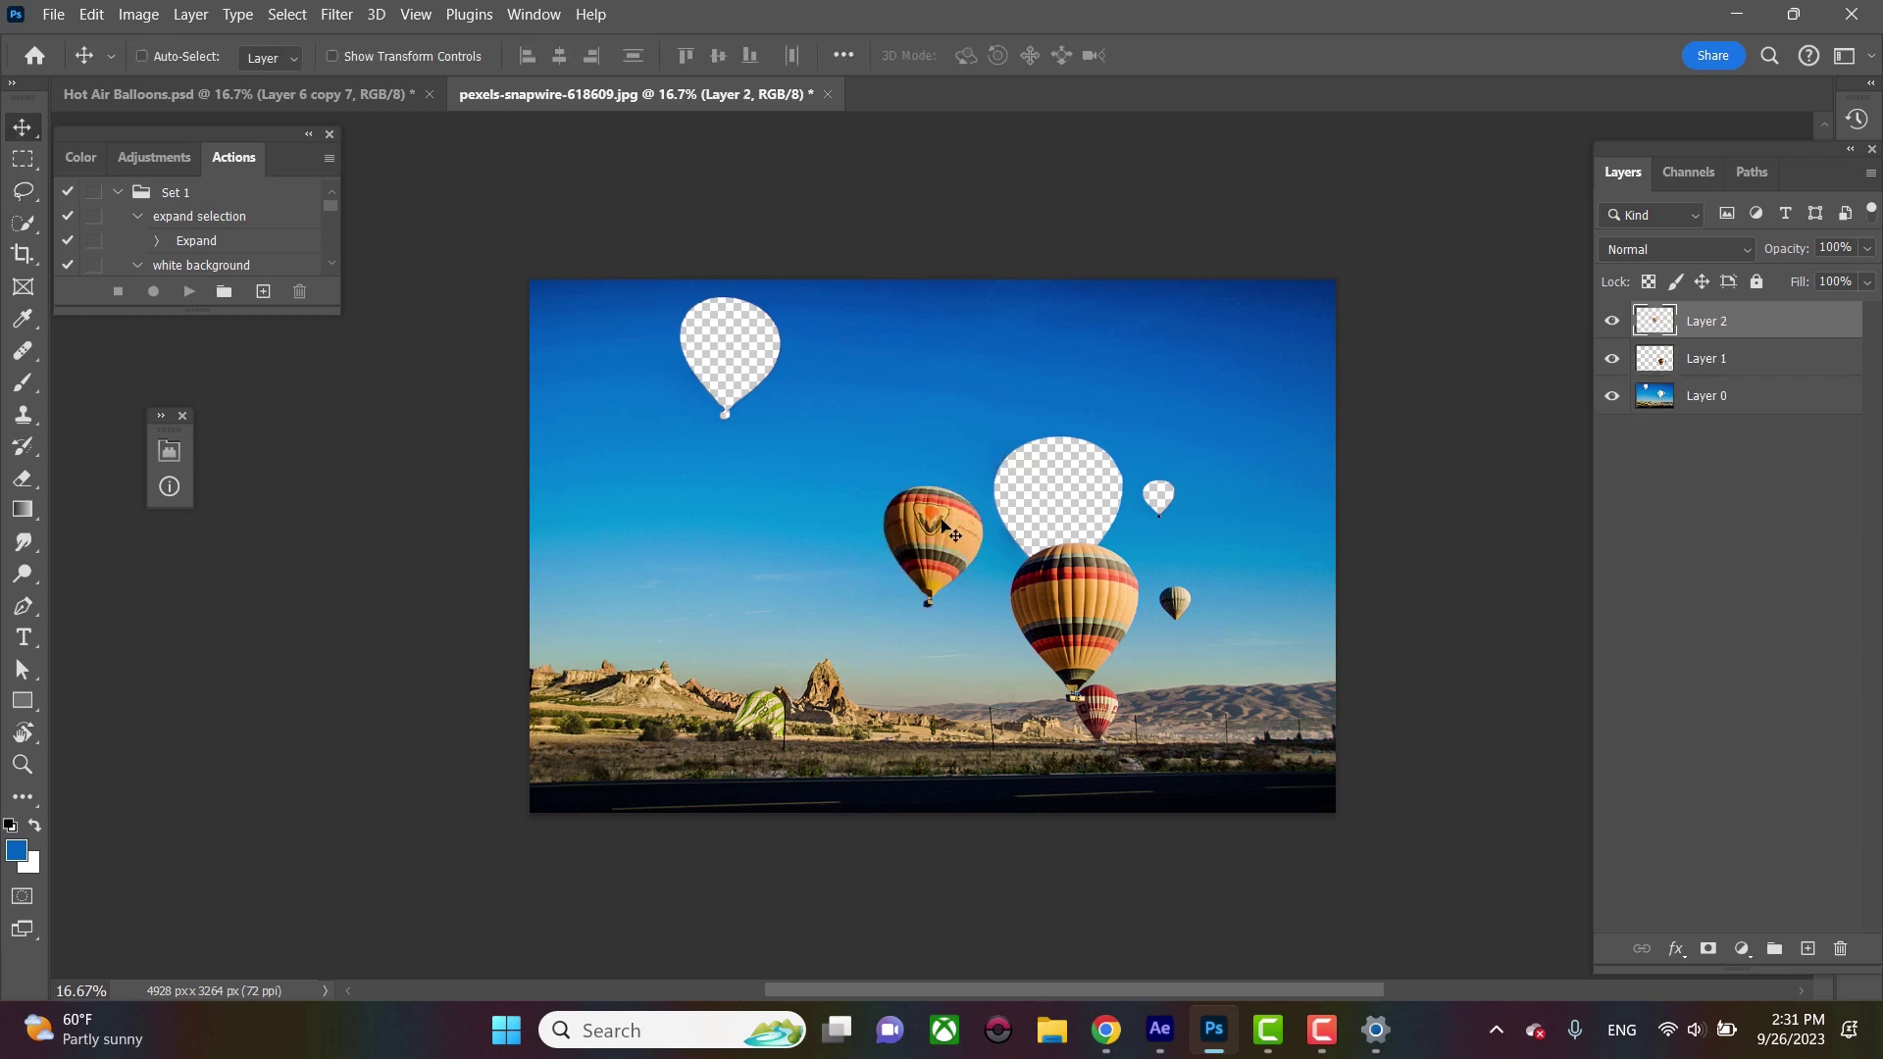
drag(819, 396, 617, 233)
Lasso the small right balloon and separate it from the middle balloon onto its own layer
key(l)
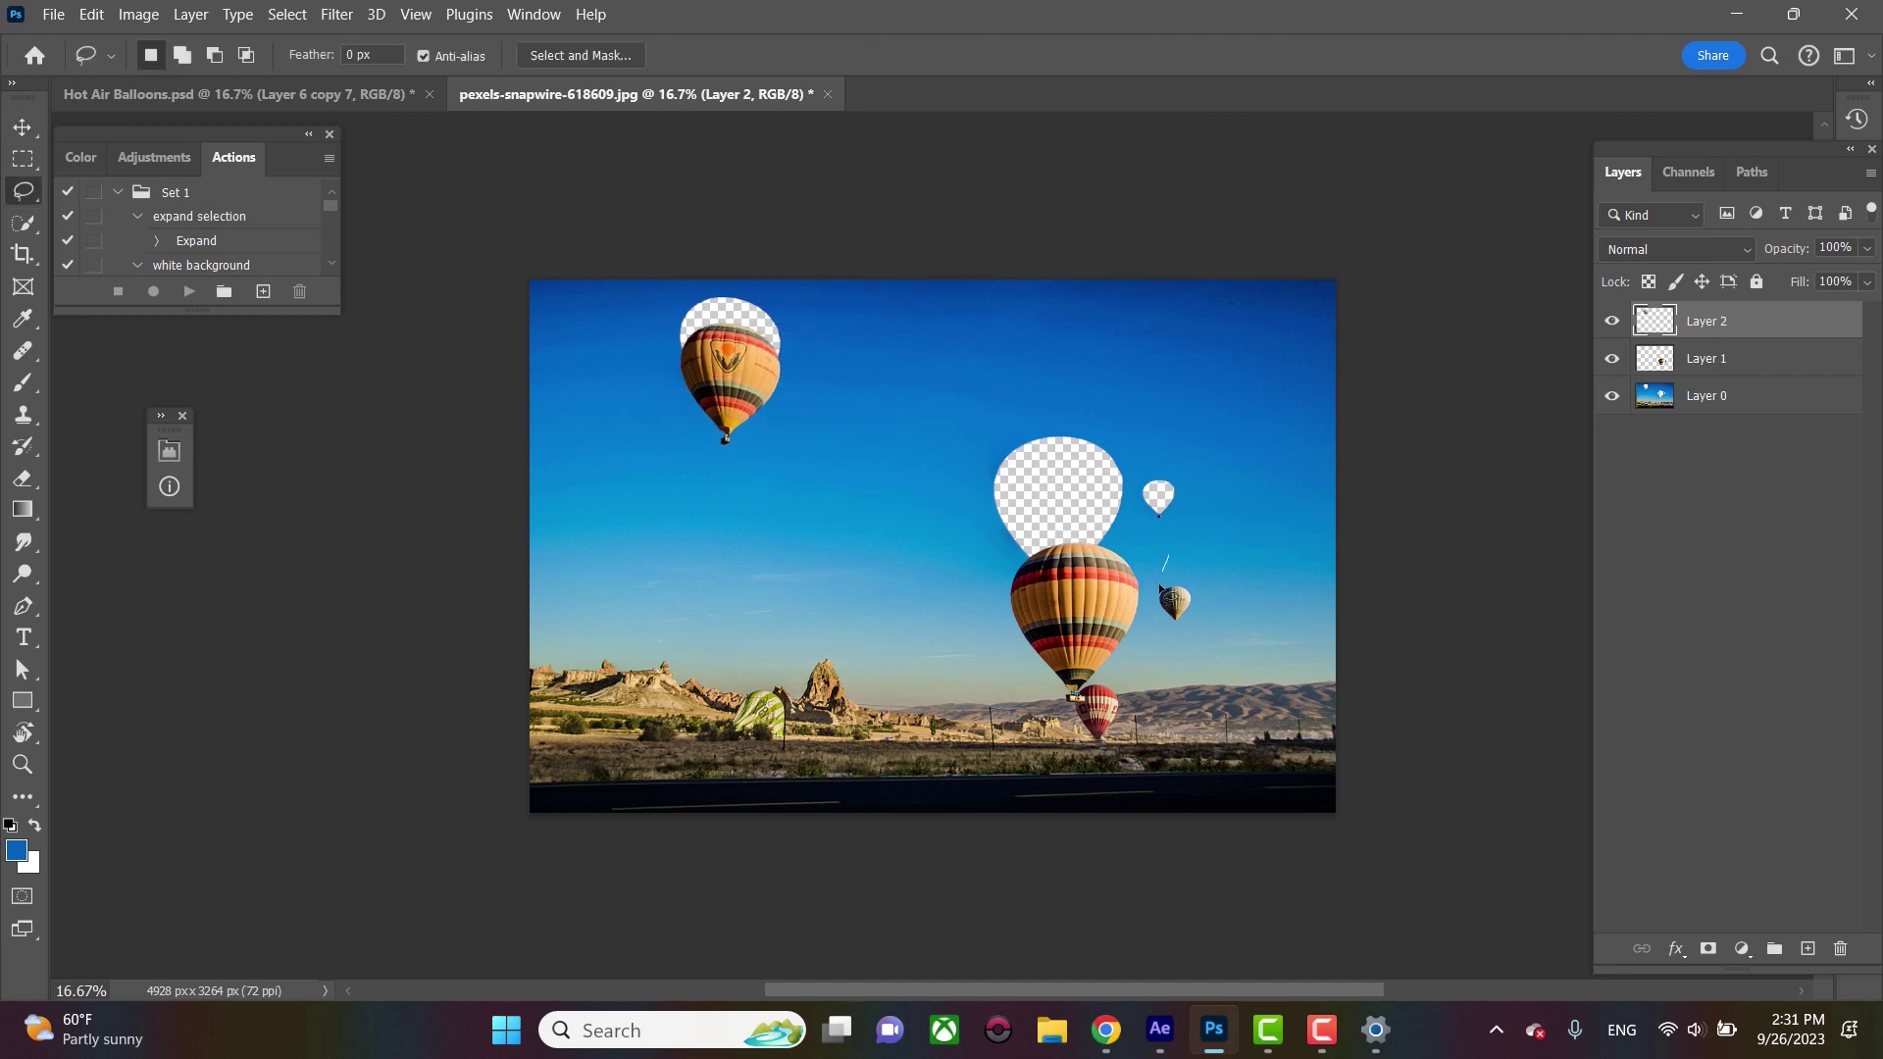
drag(1152, 606, 1169, 557)
key(ctrl+j)
key(v)
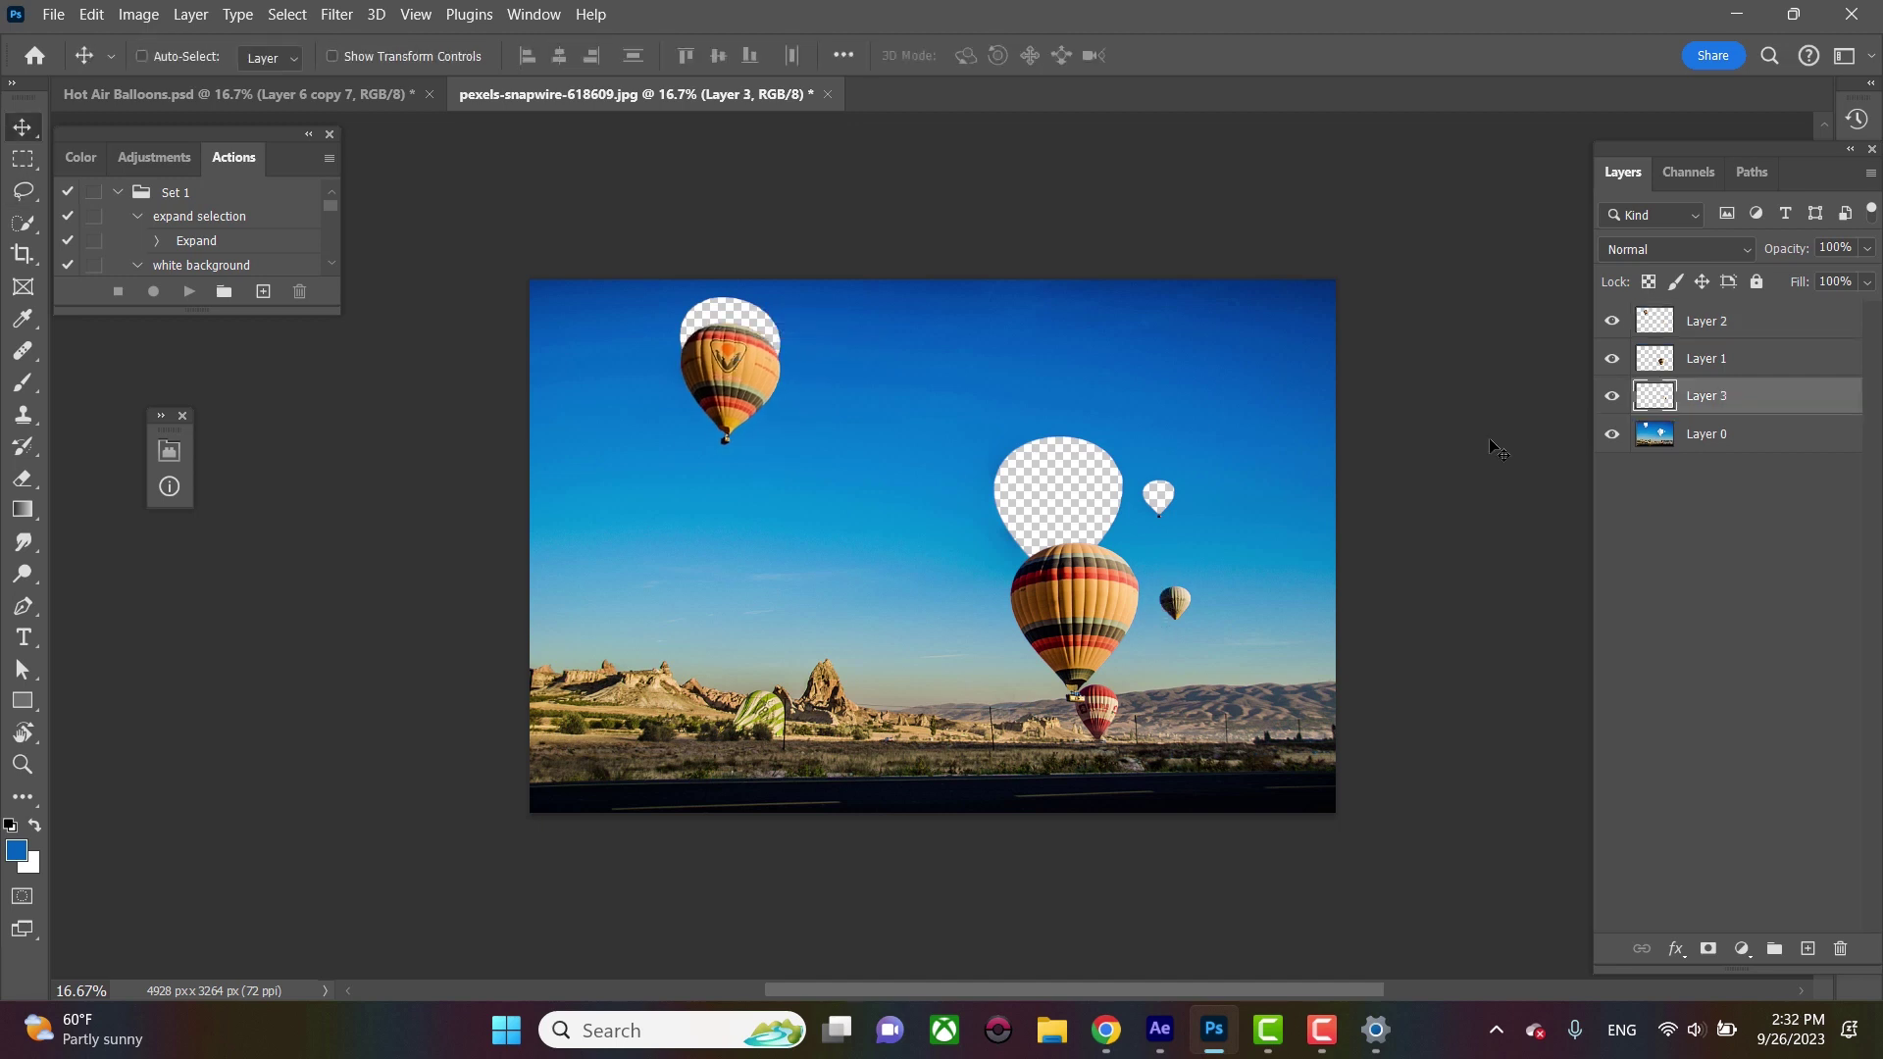
Rename the three balloon layers as left balloon, middle balloon and right balloon
click(1713, 326)
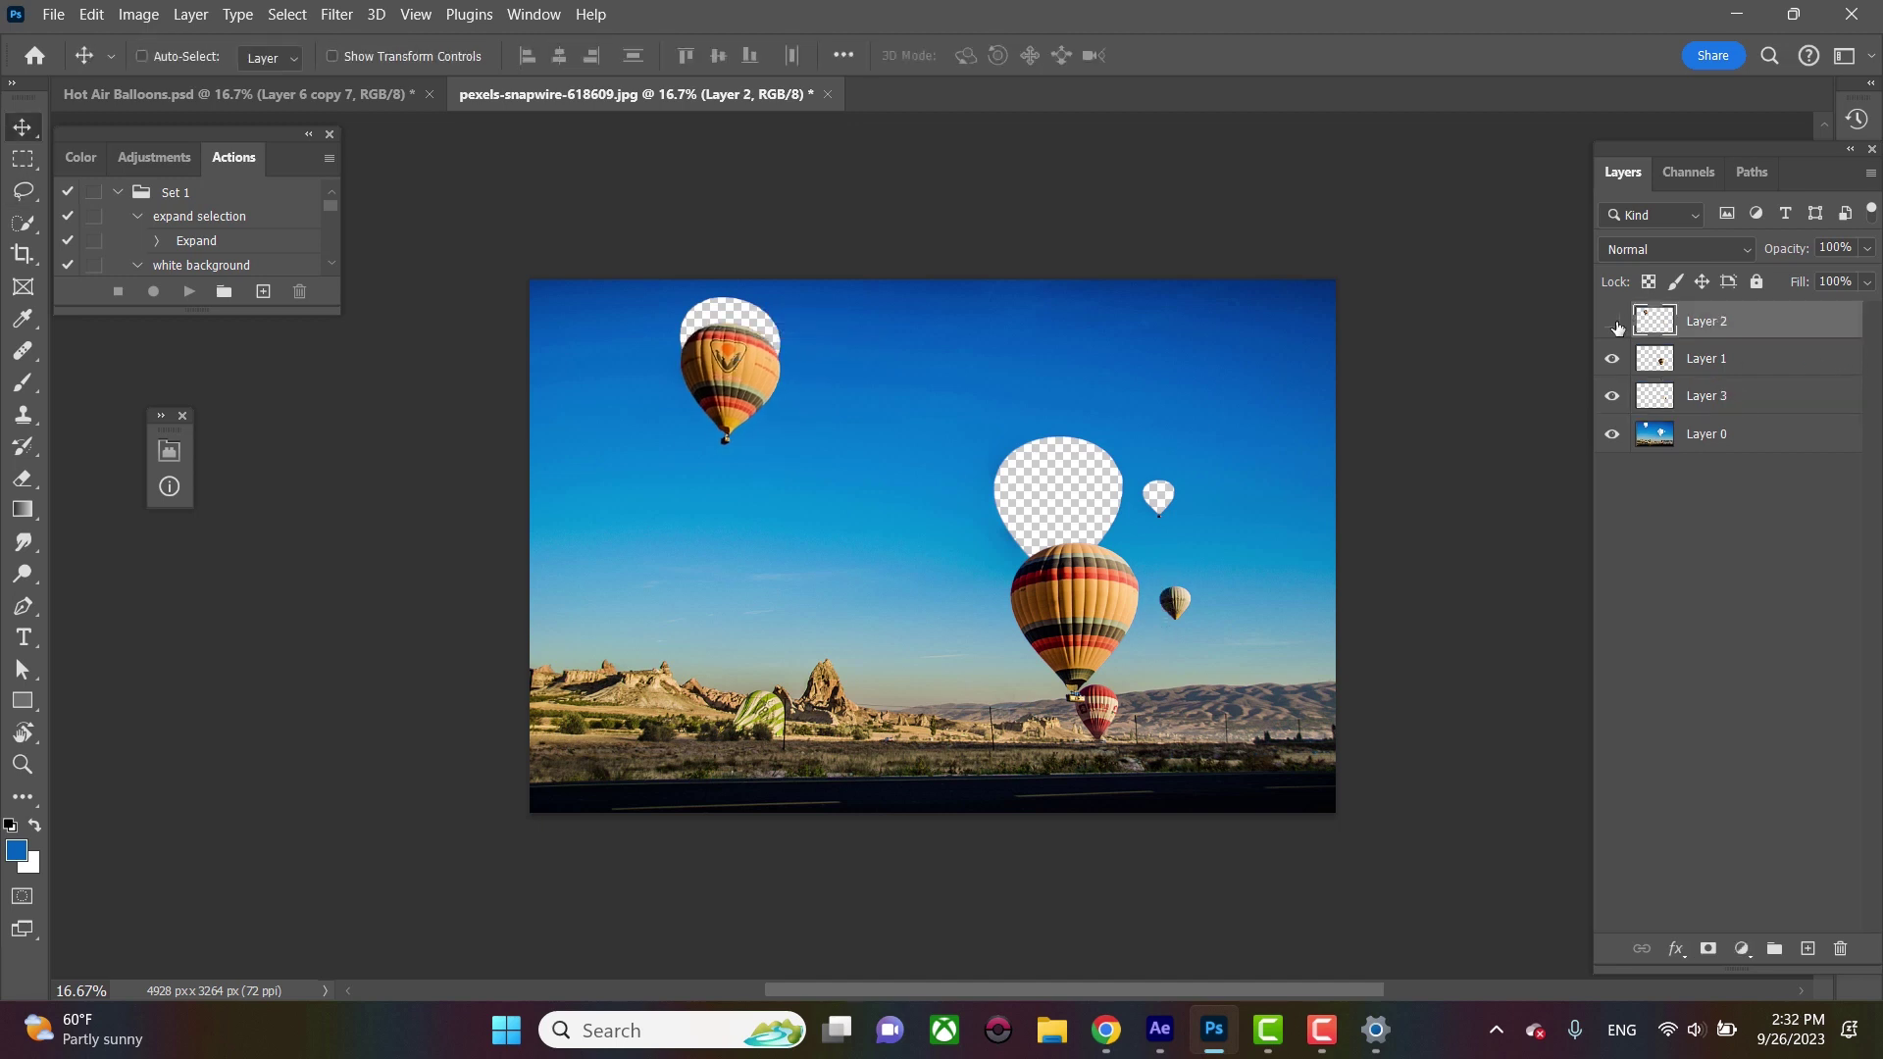
click(1613, 323)
click(1613, 324)
double_click(1735, 323)
key(BackSpace)
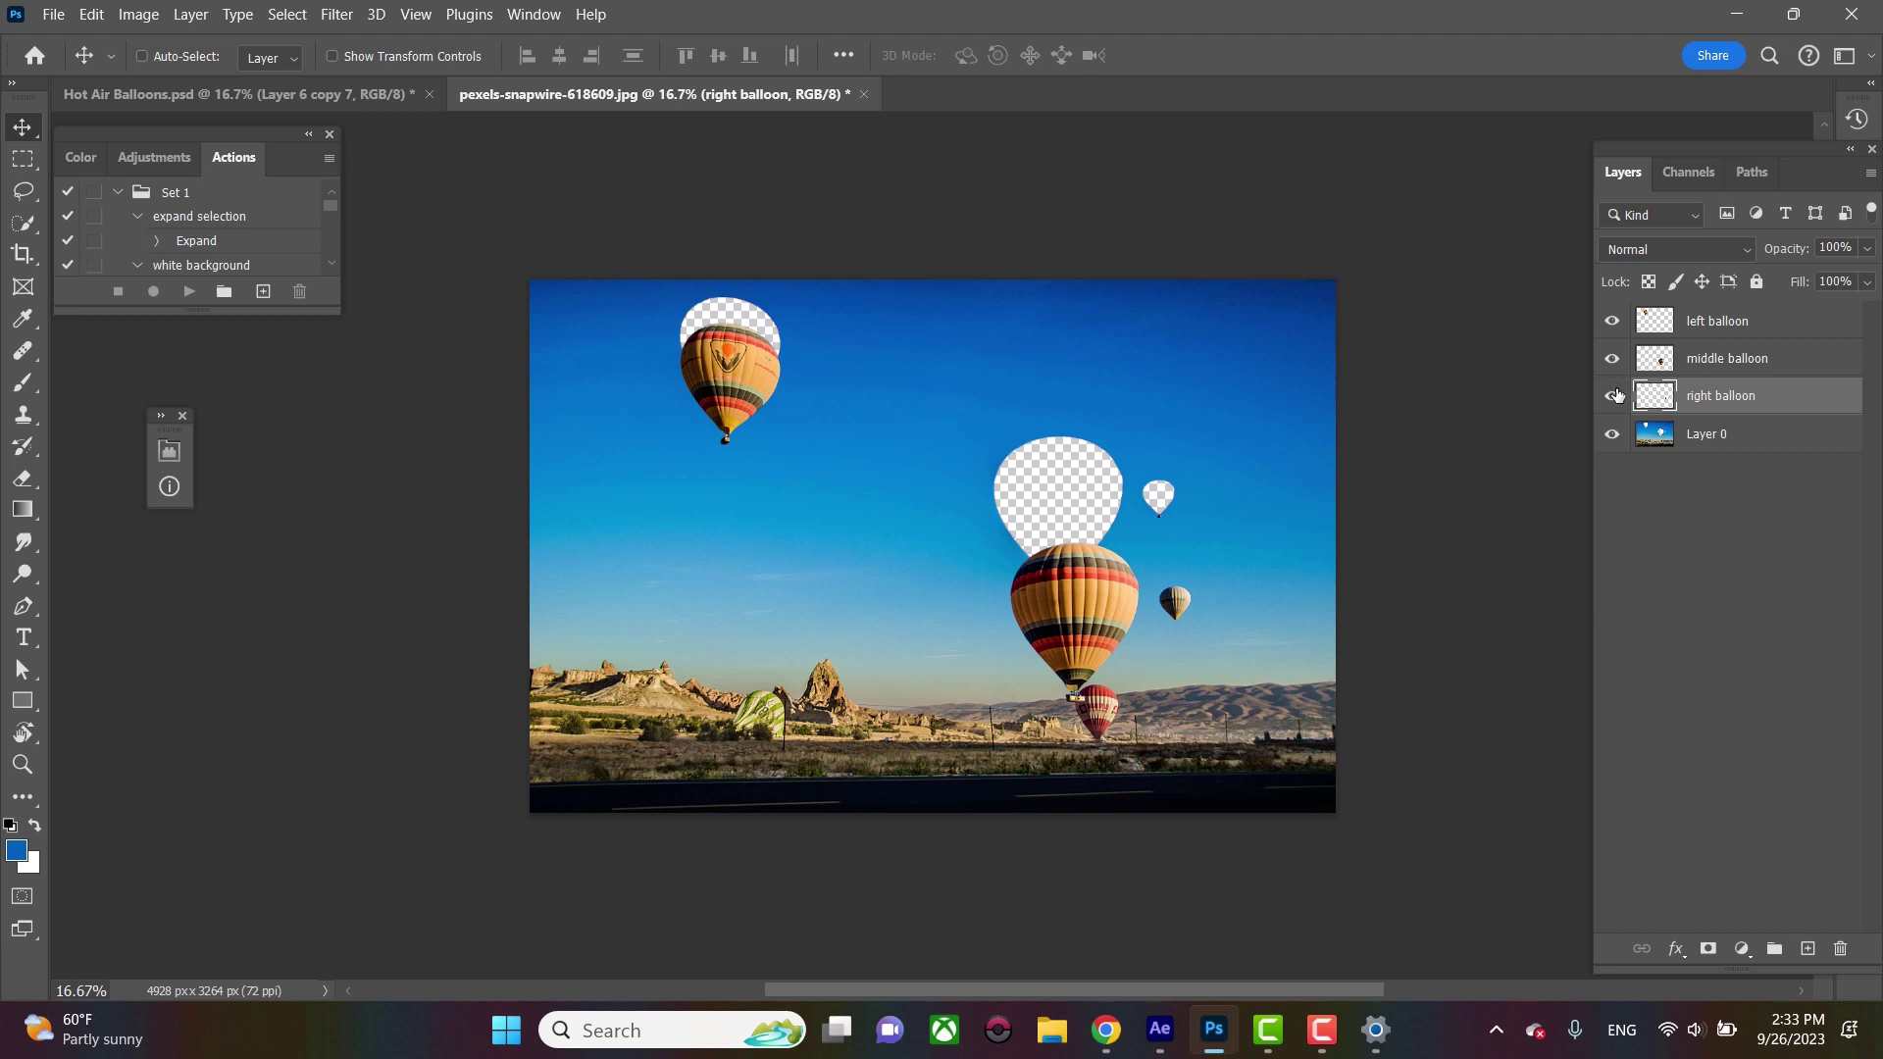
Hide the three balloon layers and duplicate Layer 0, leaving only the copy visible
drag(1618, 387, 1612, 321)
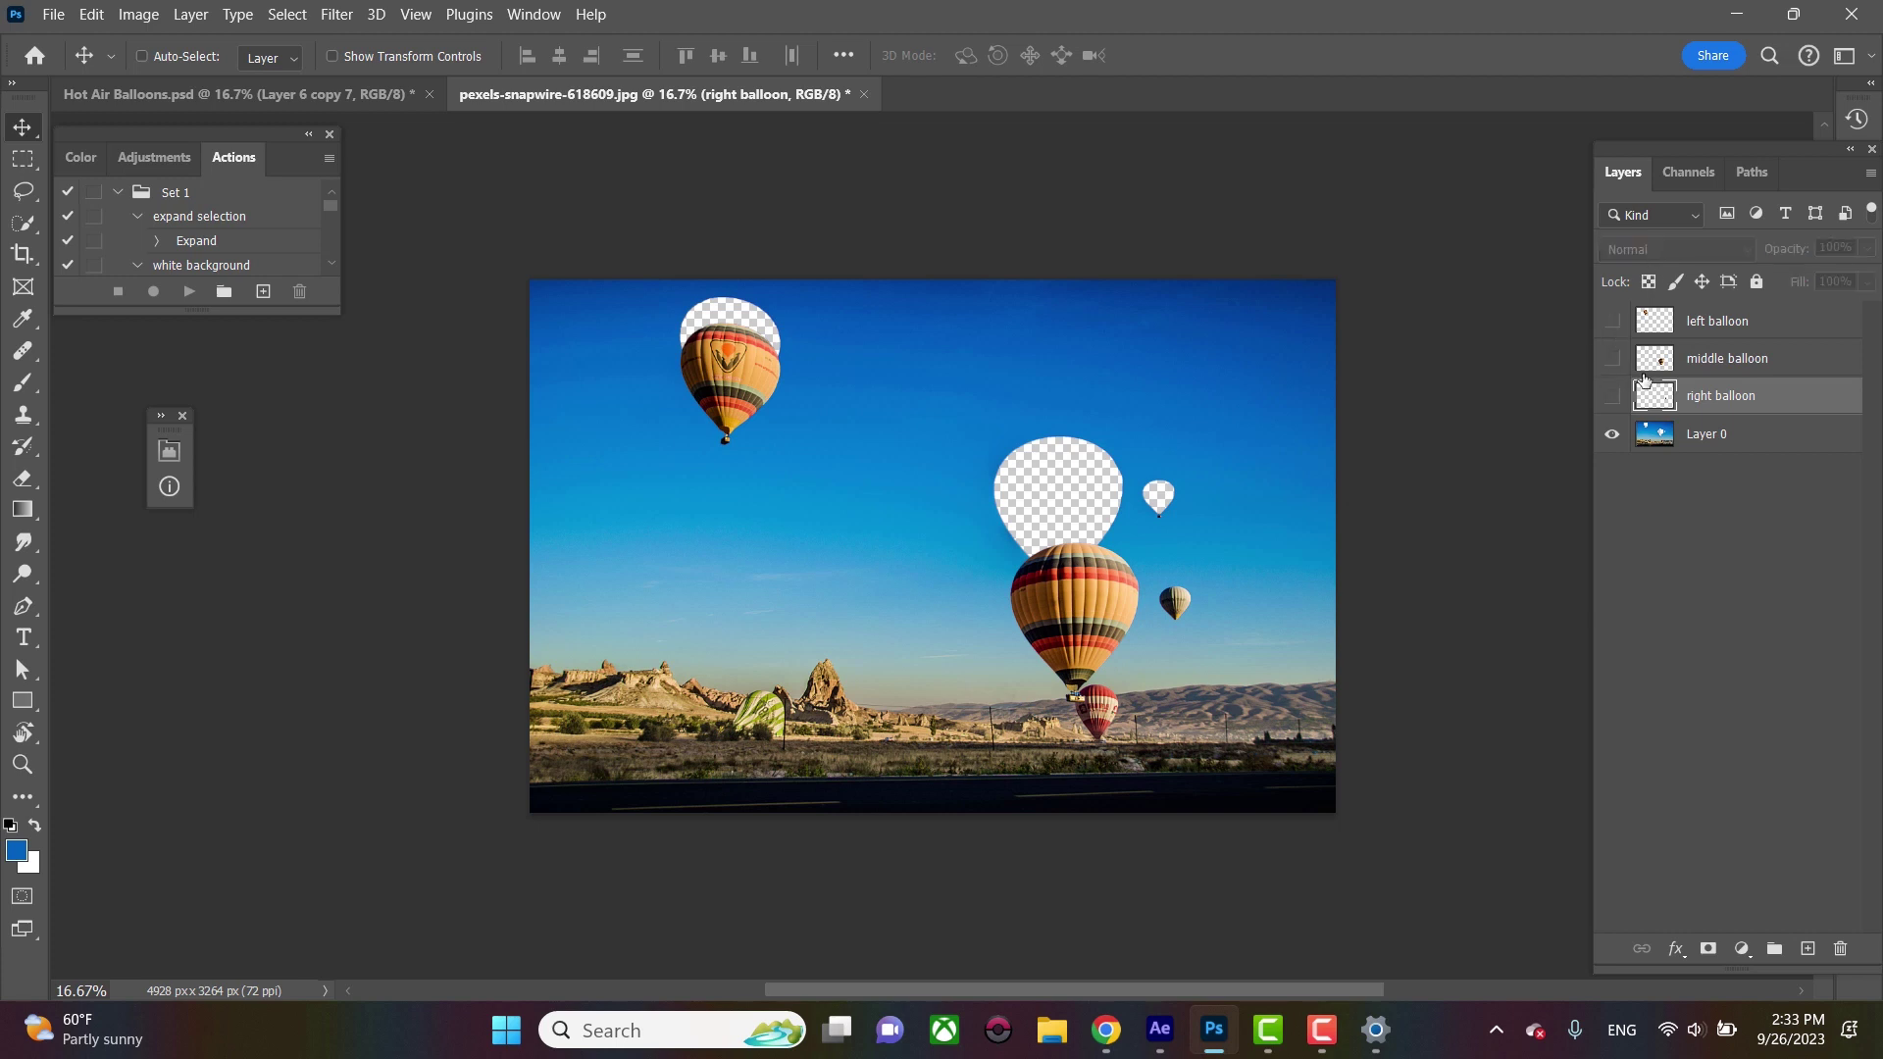
click(1778, 446)
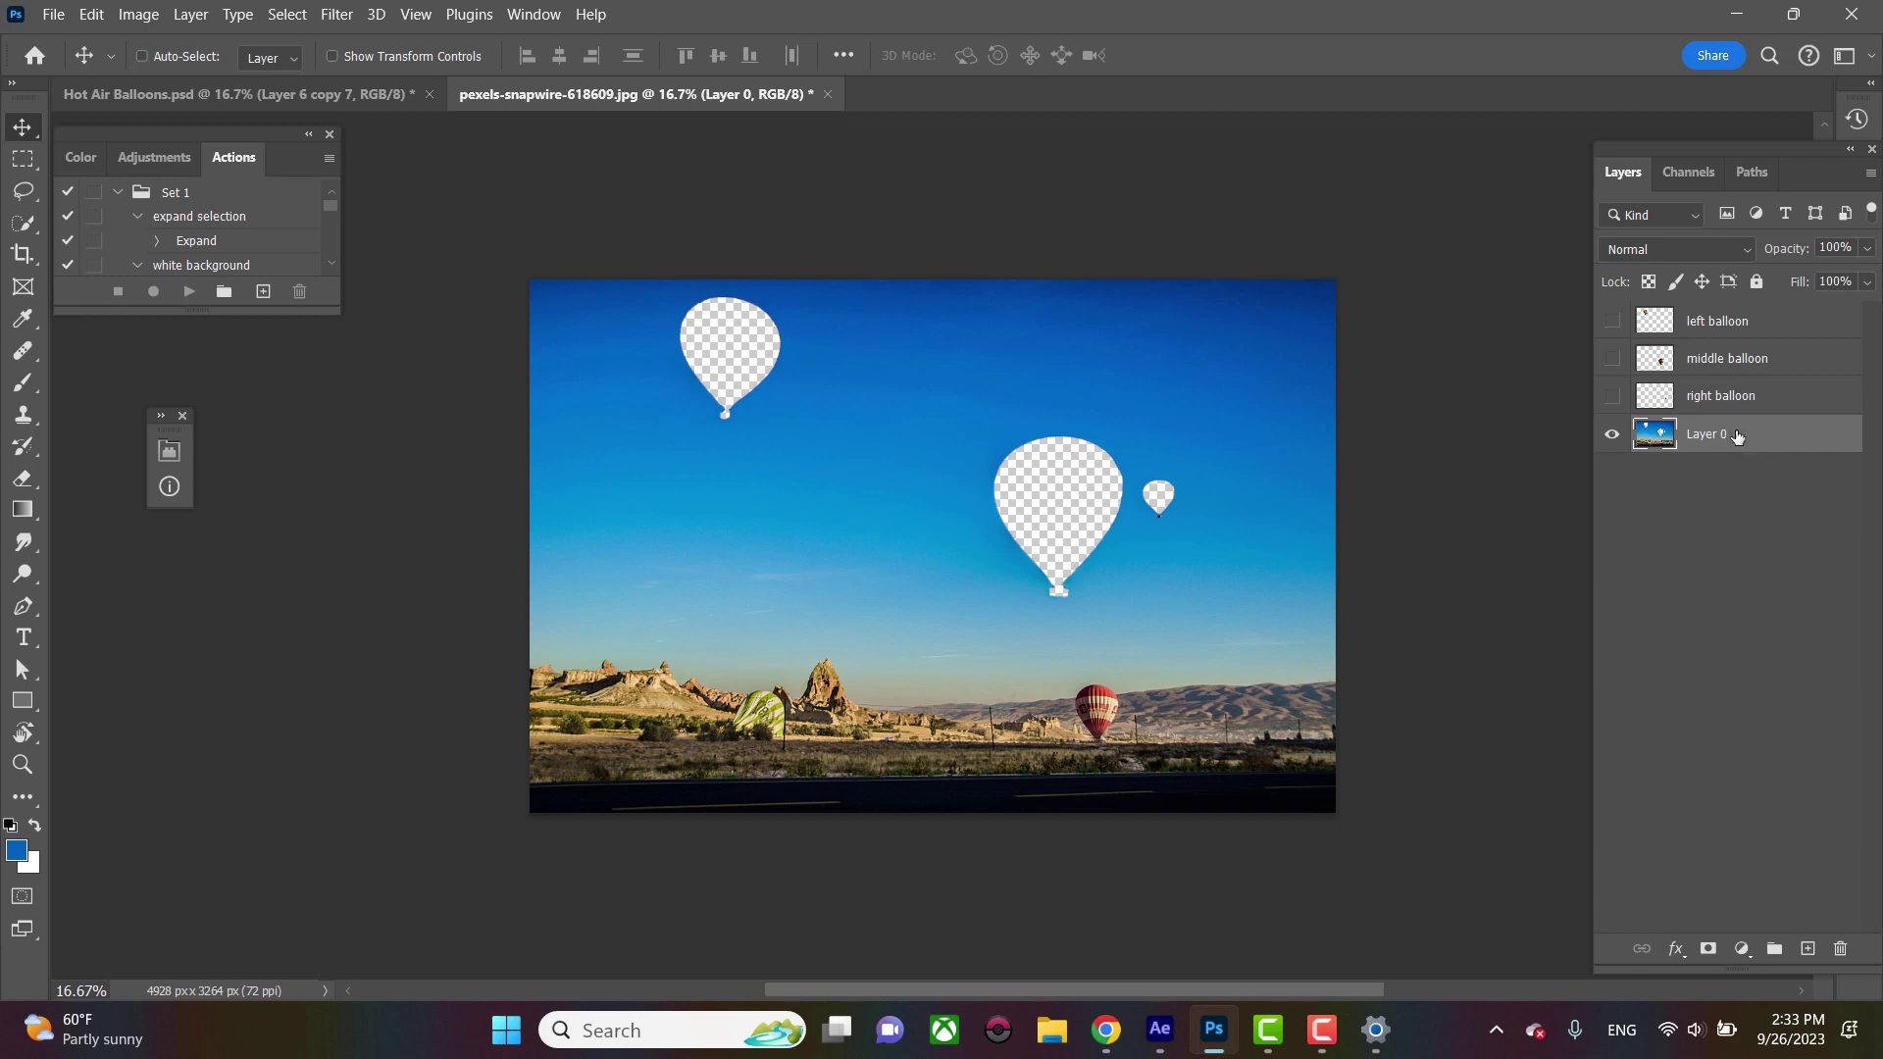
drag(1737, 437, 1810, 947)
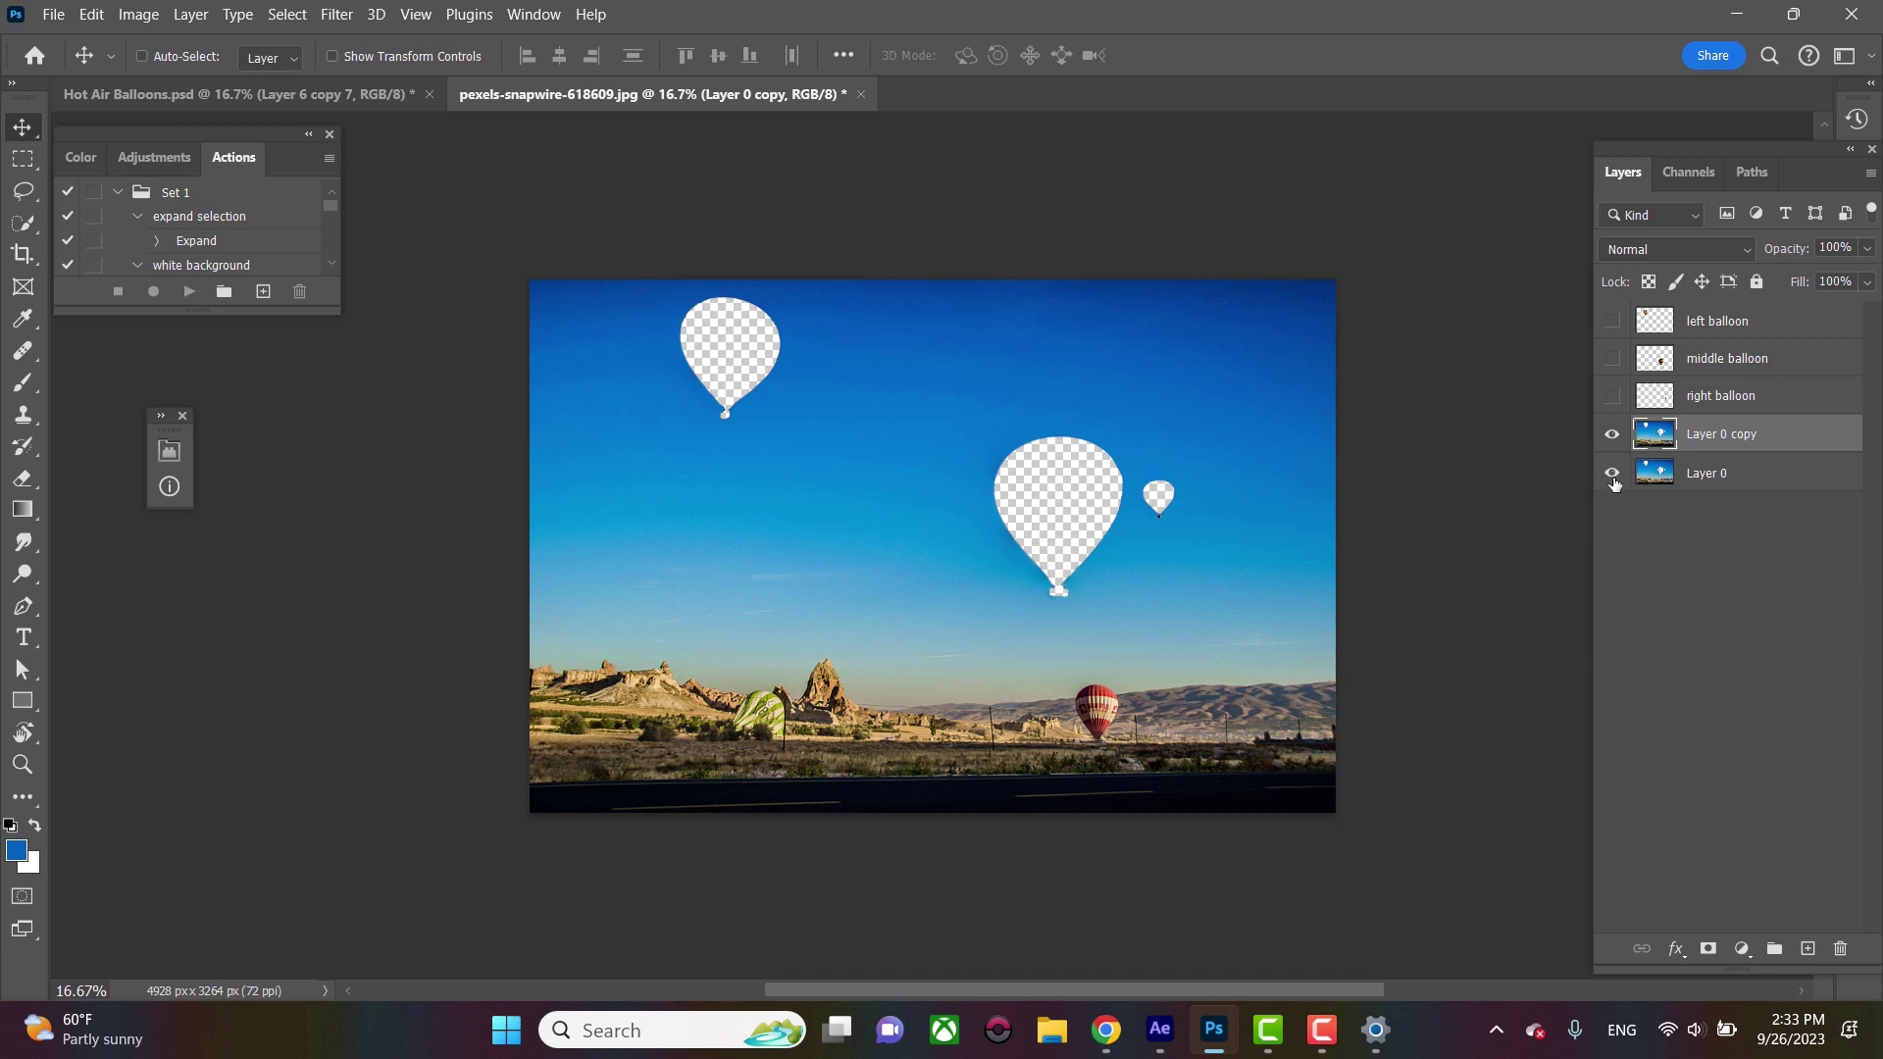
Select the middle balloon's transparent gap with the Magic Wand and expand the selection by 5 pixels twice
key(w)
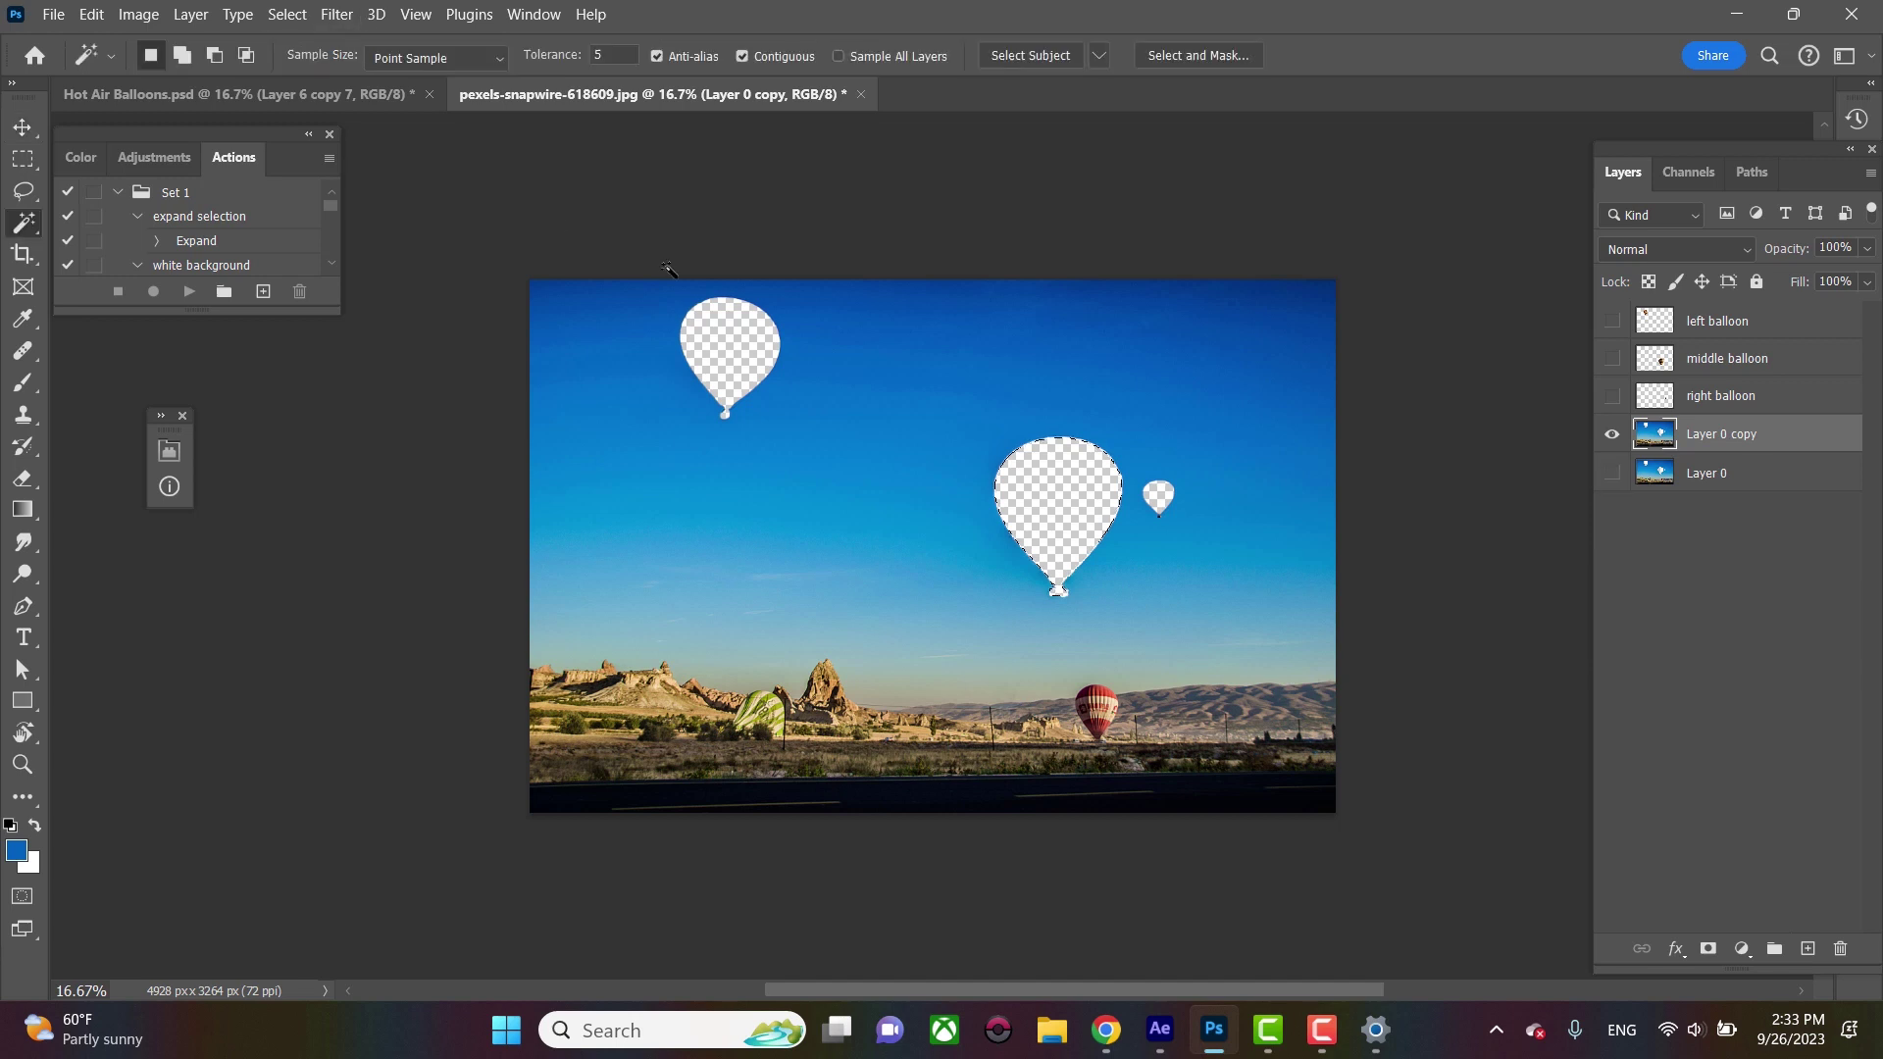
click(288, 14)
mouse_move(304, 383)
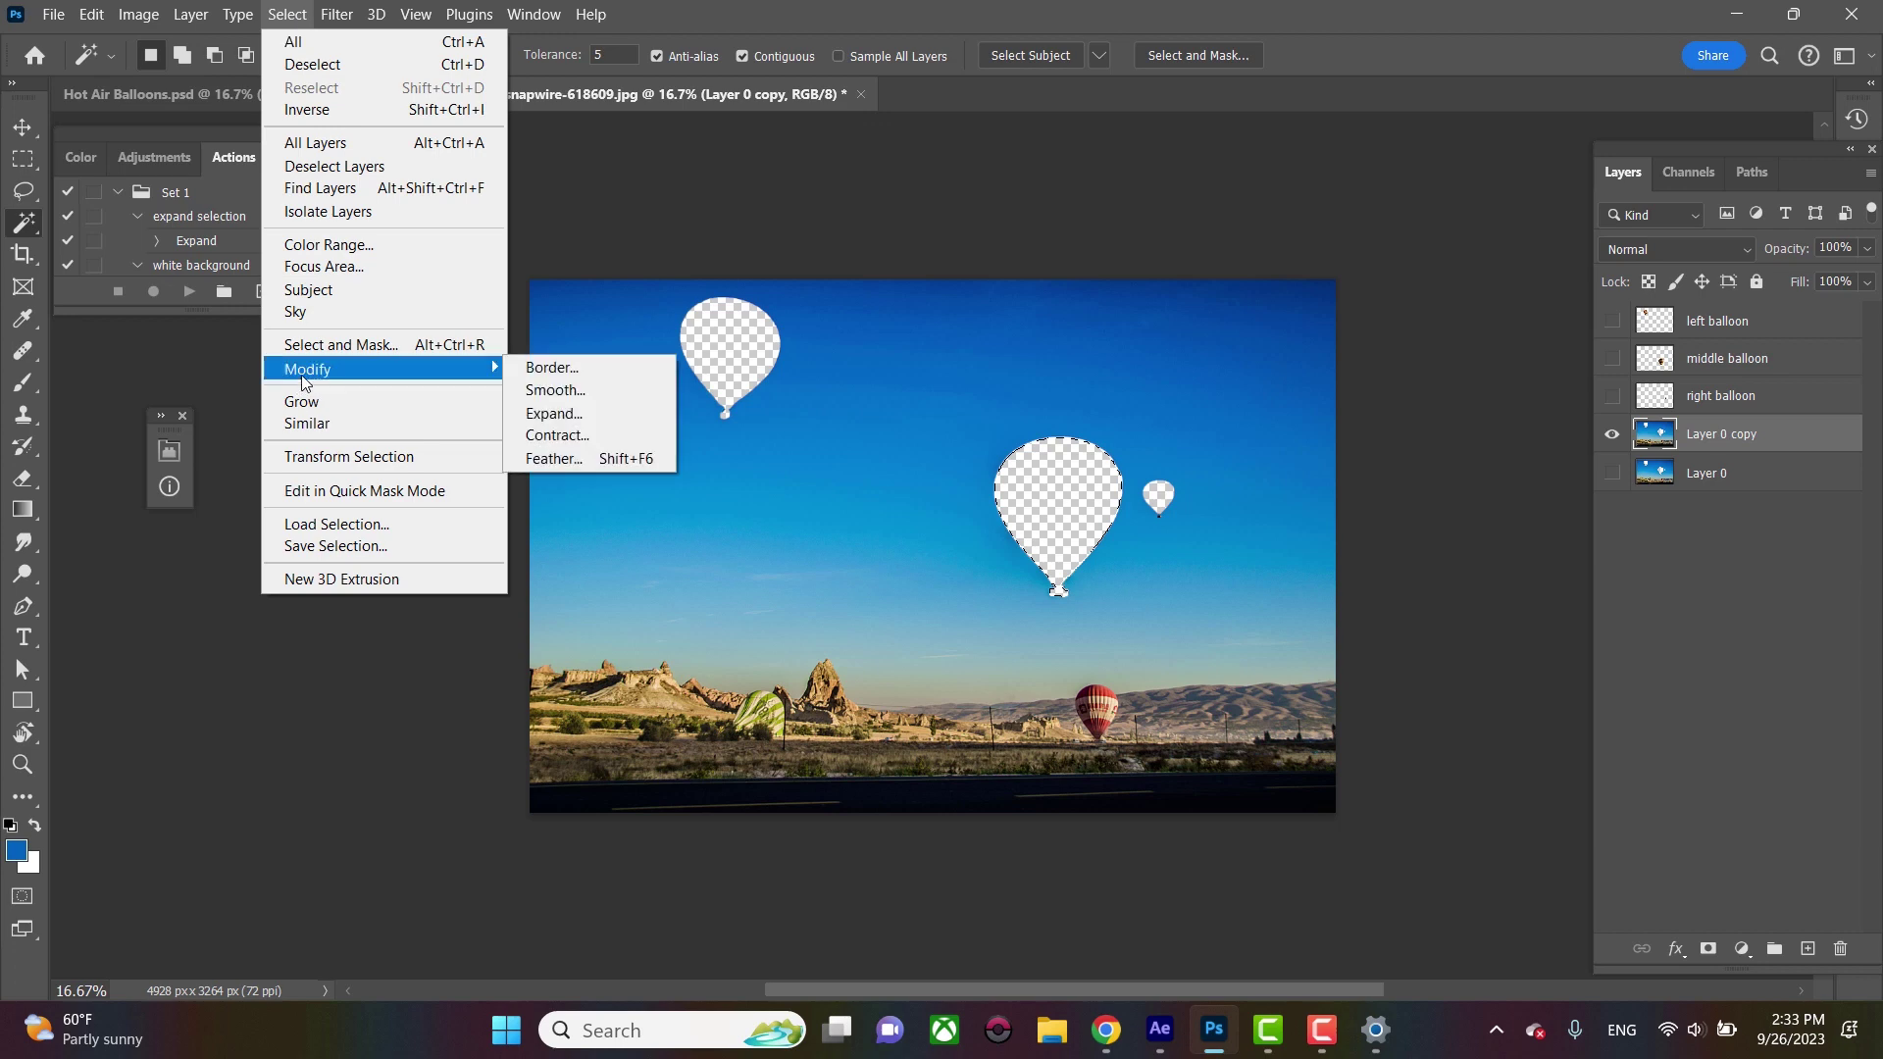
click(551, 413)
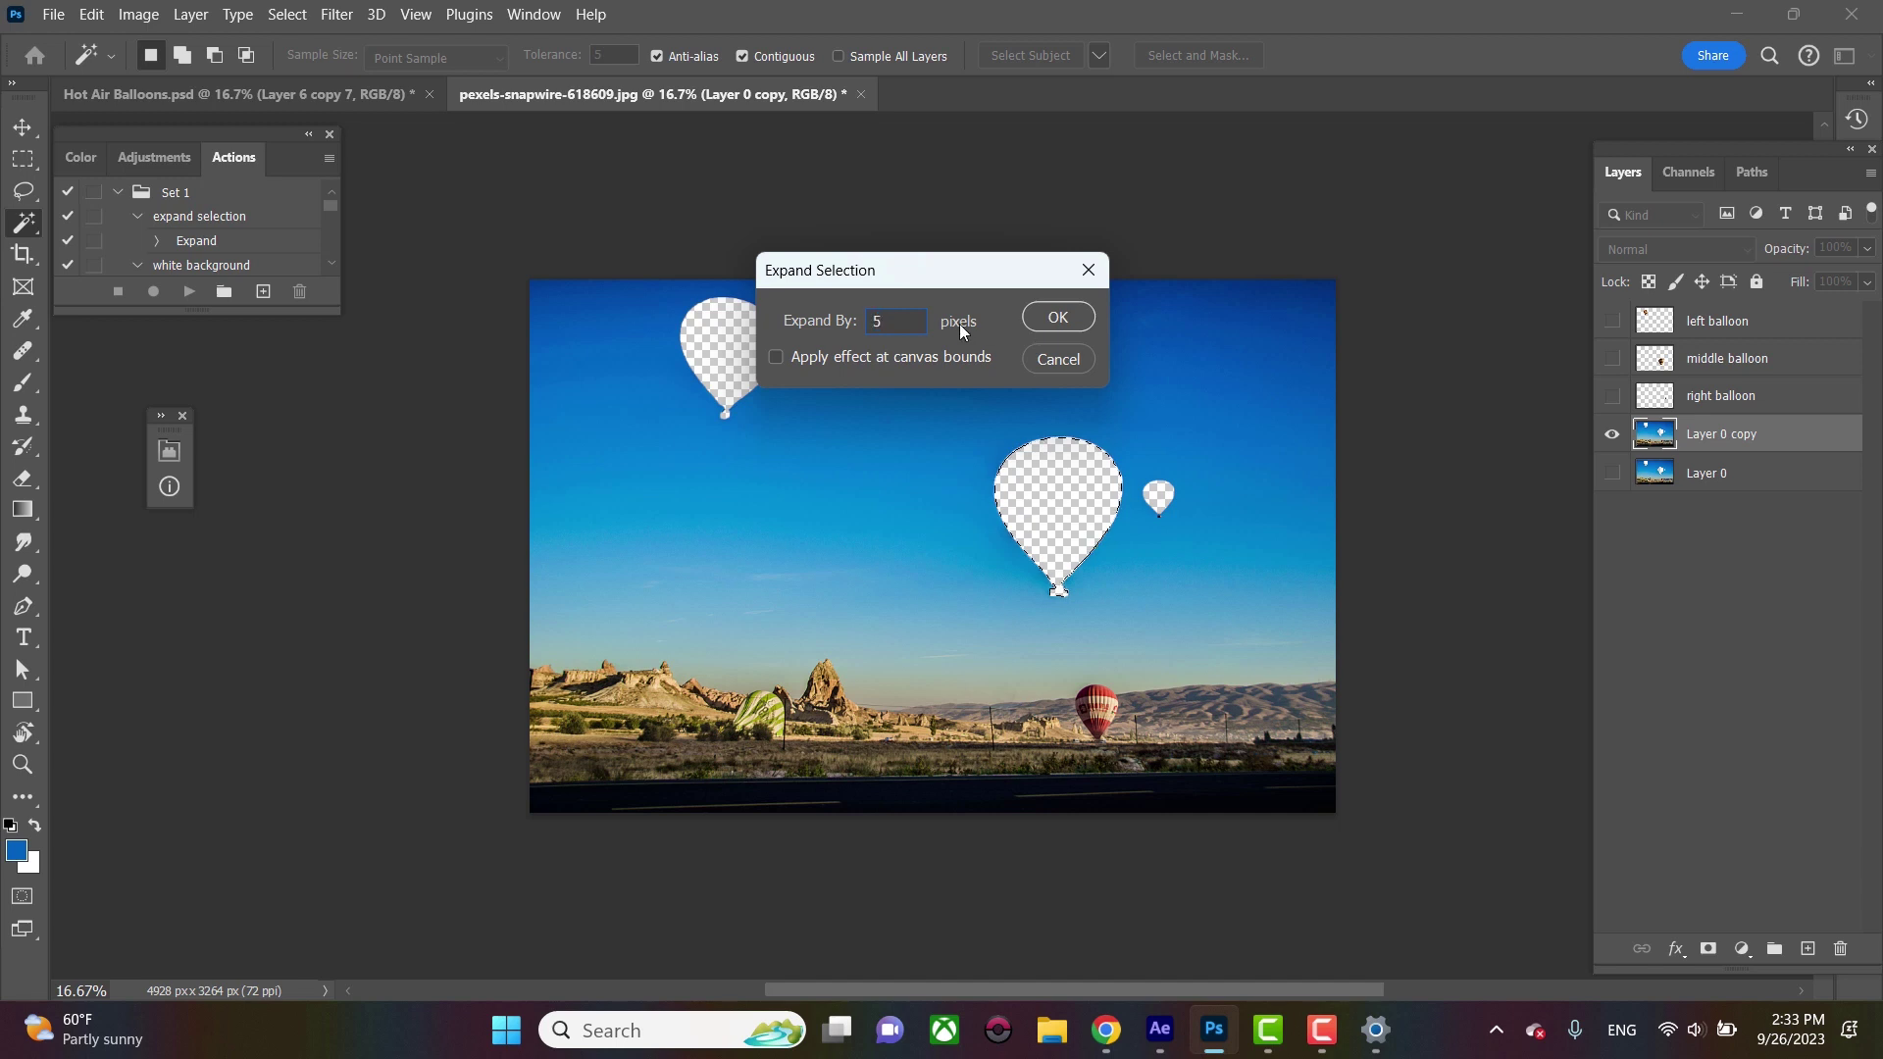
key(Return)
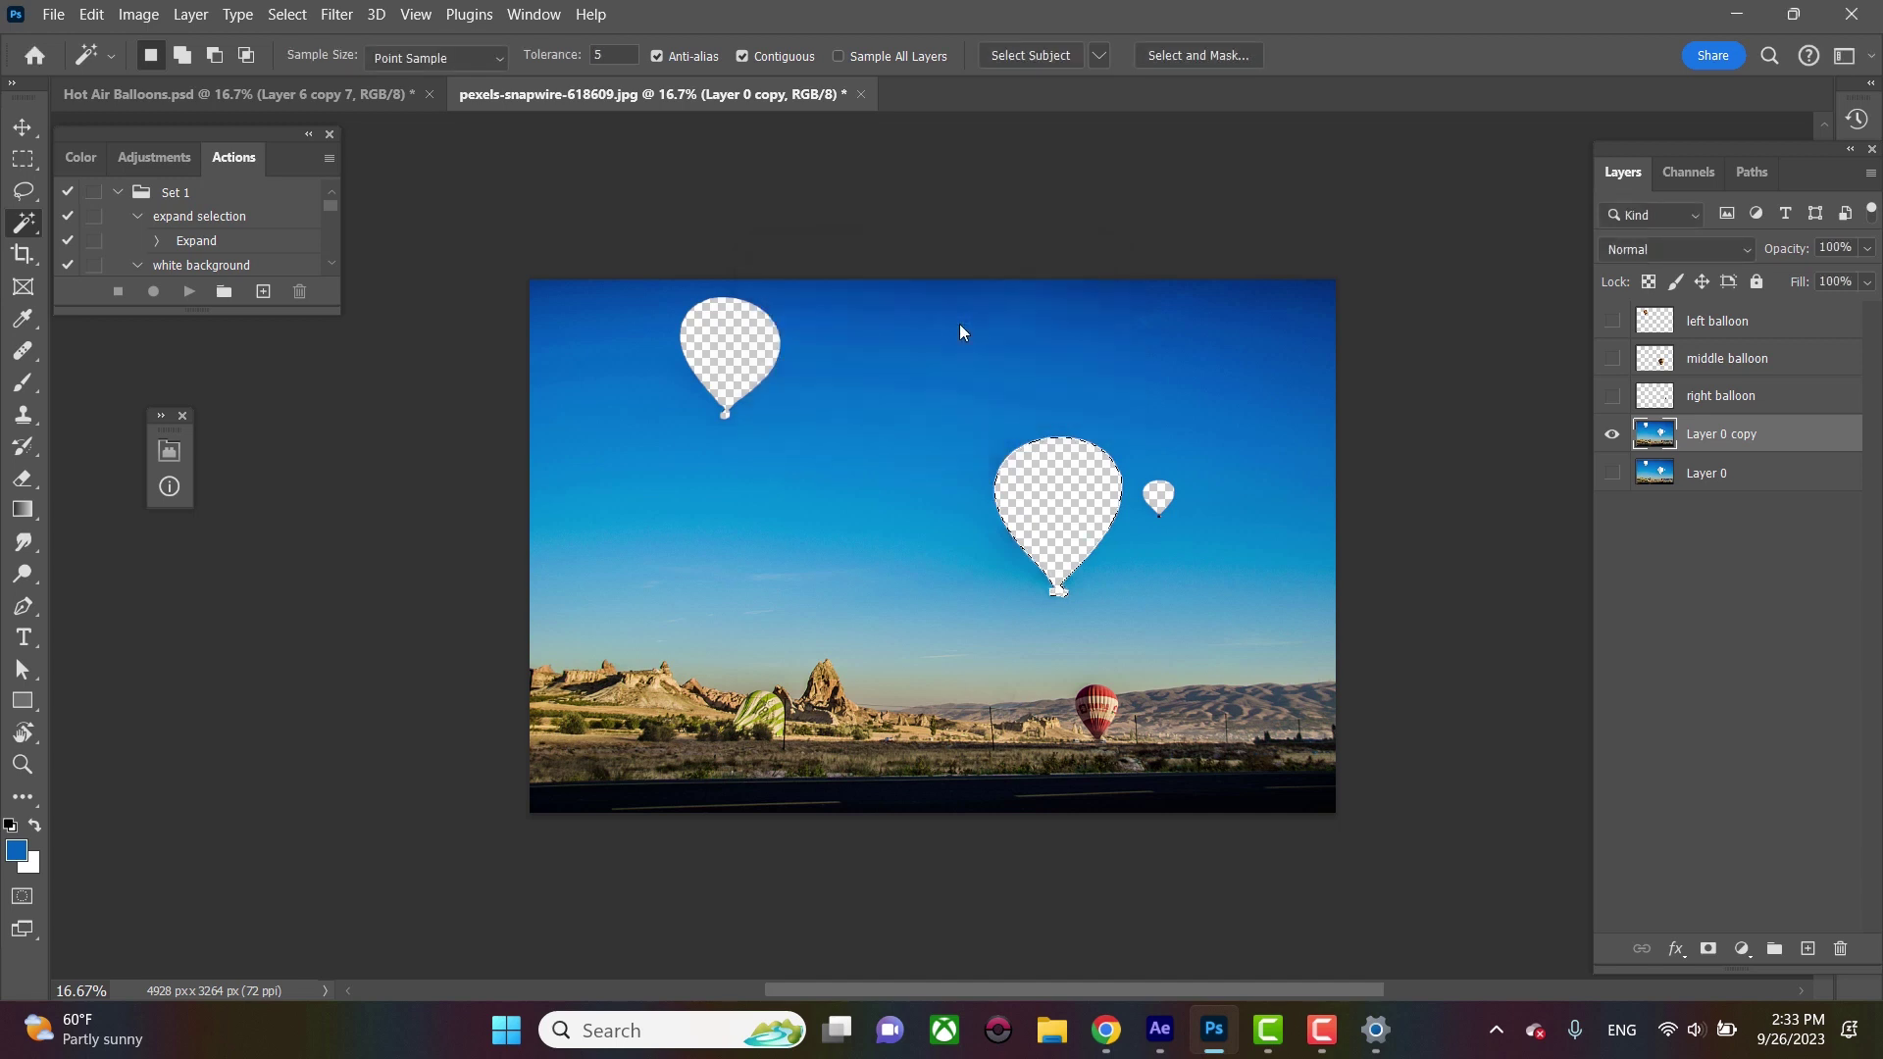
key(alt+s)
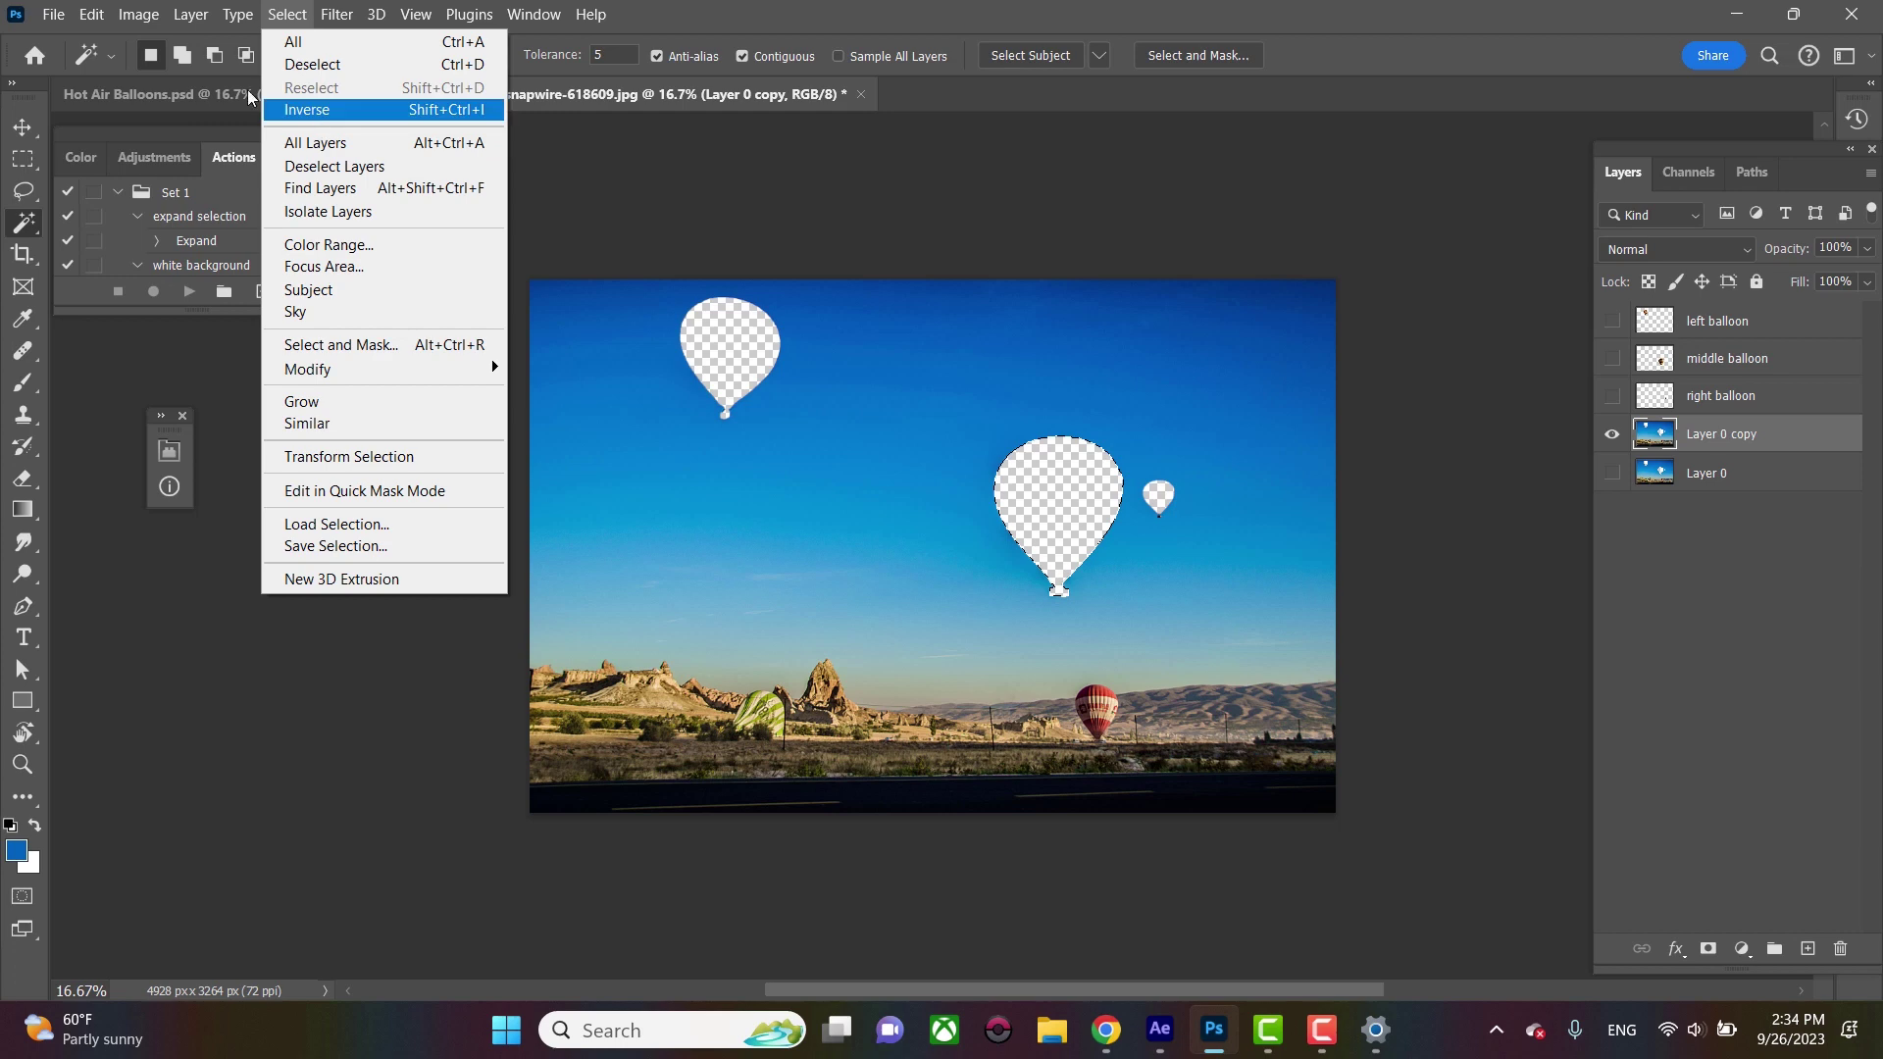
mouse_move(392, 369)
click(595, 419)
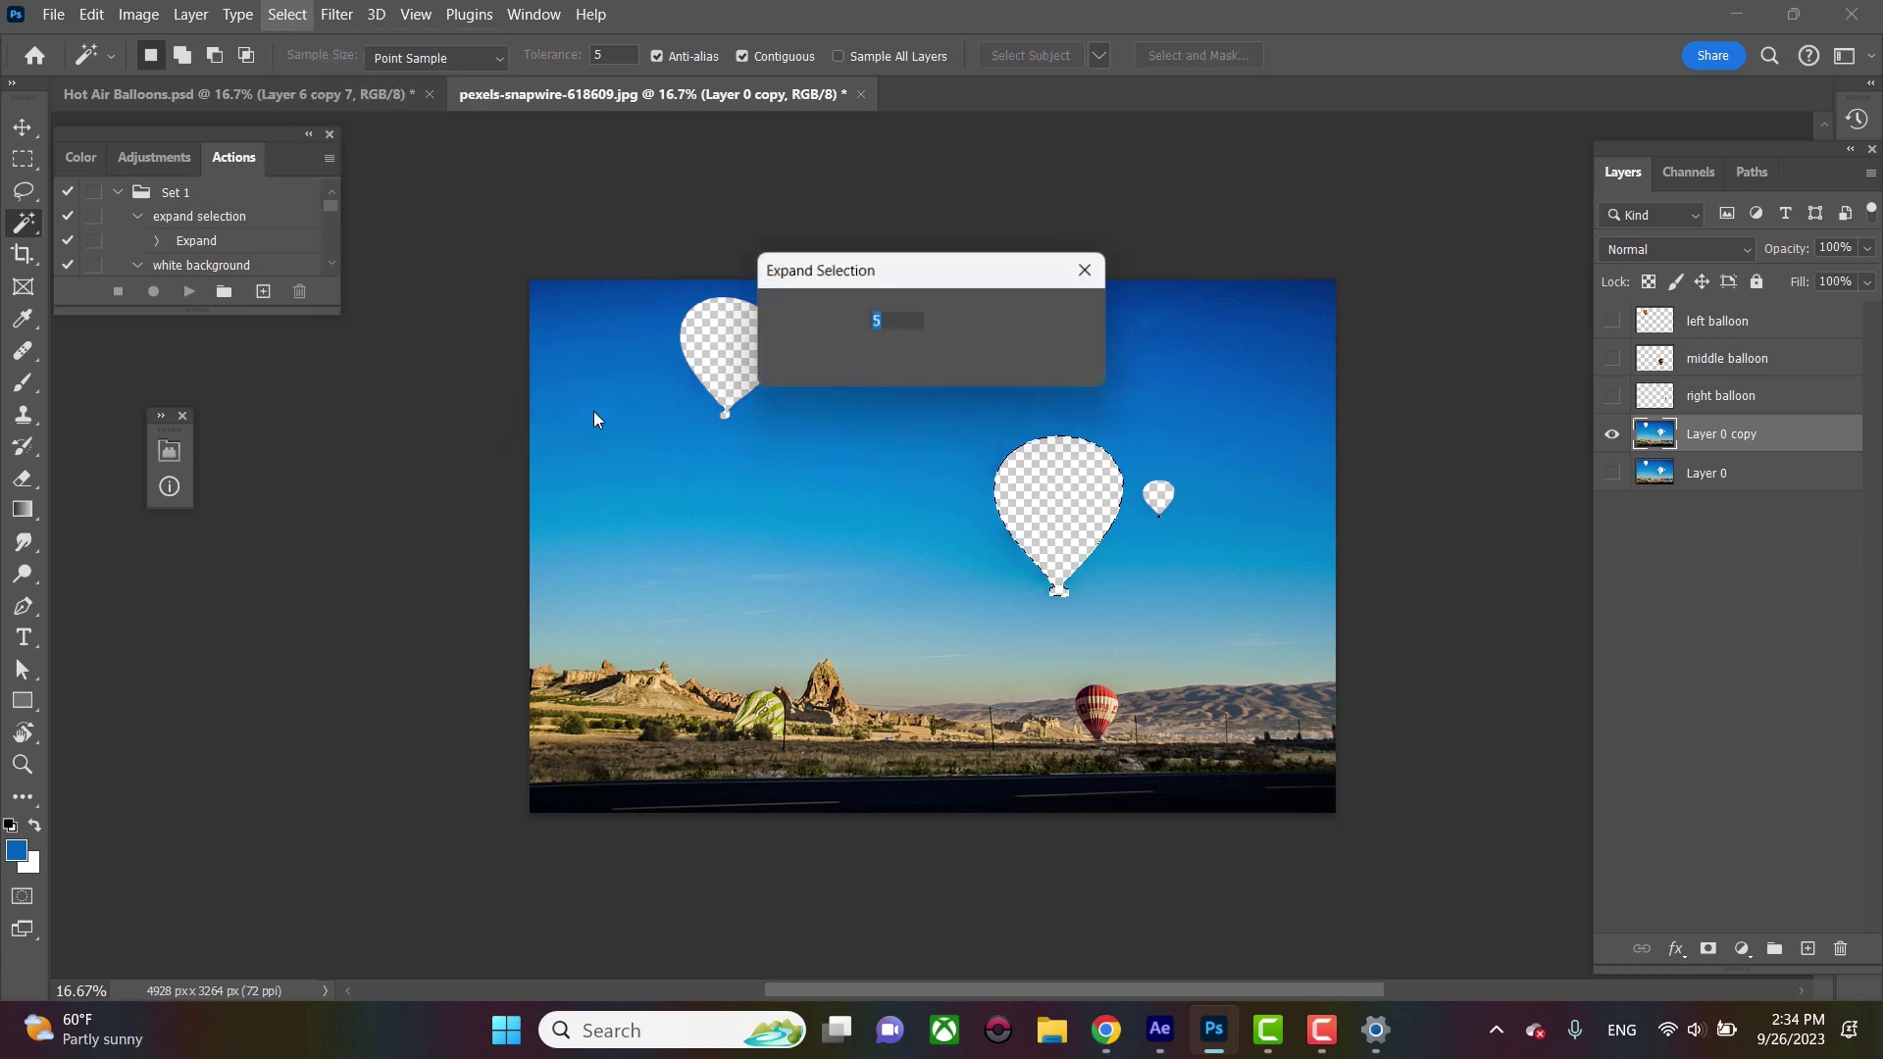
key(Return)
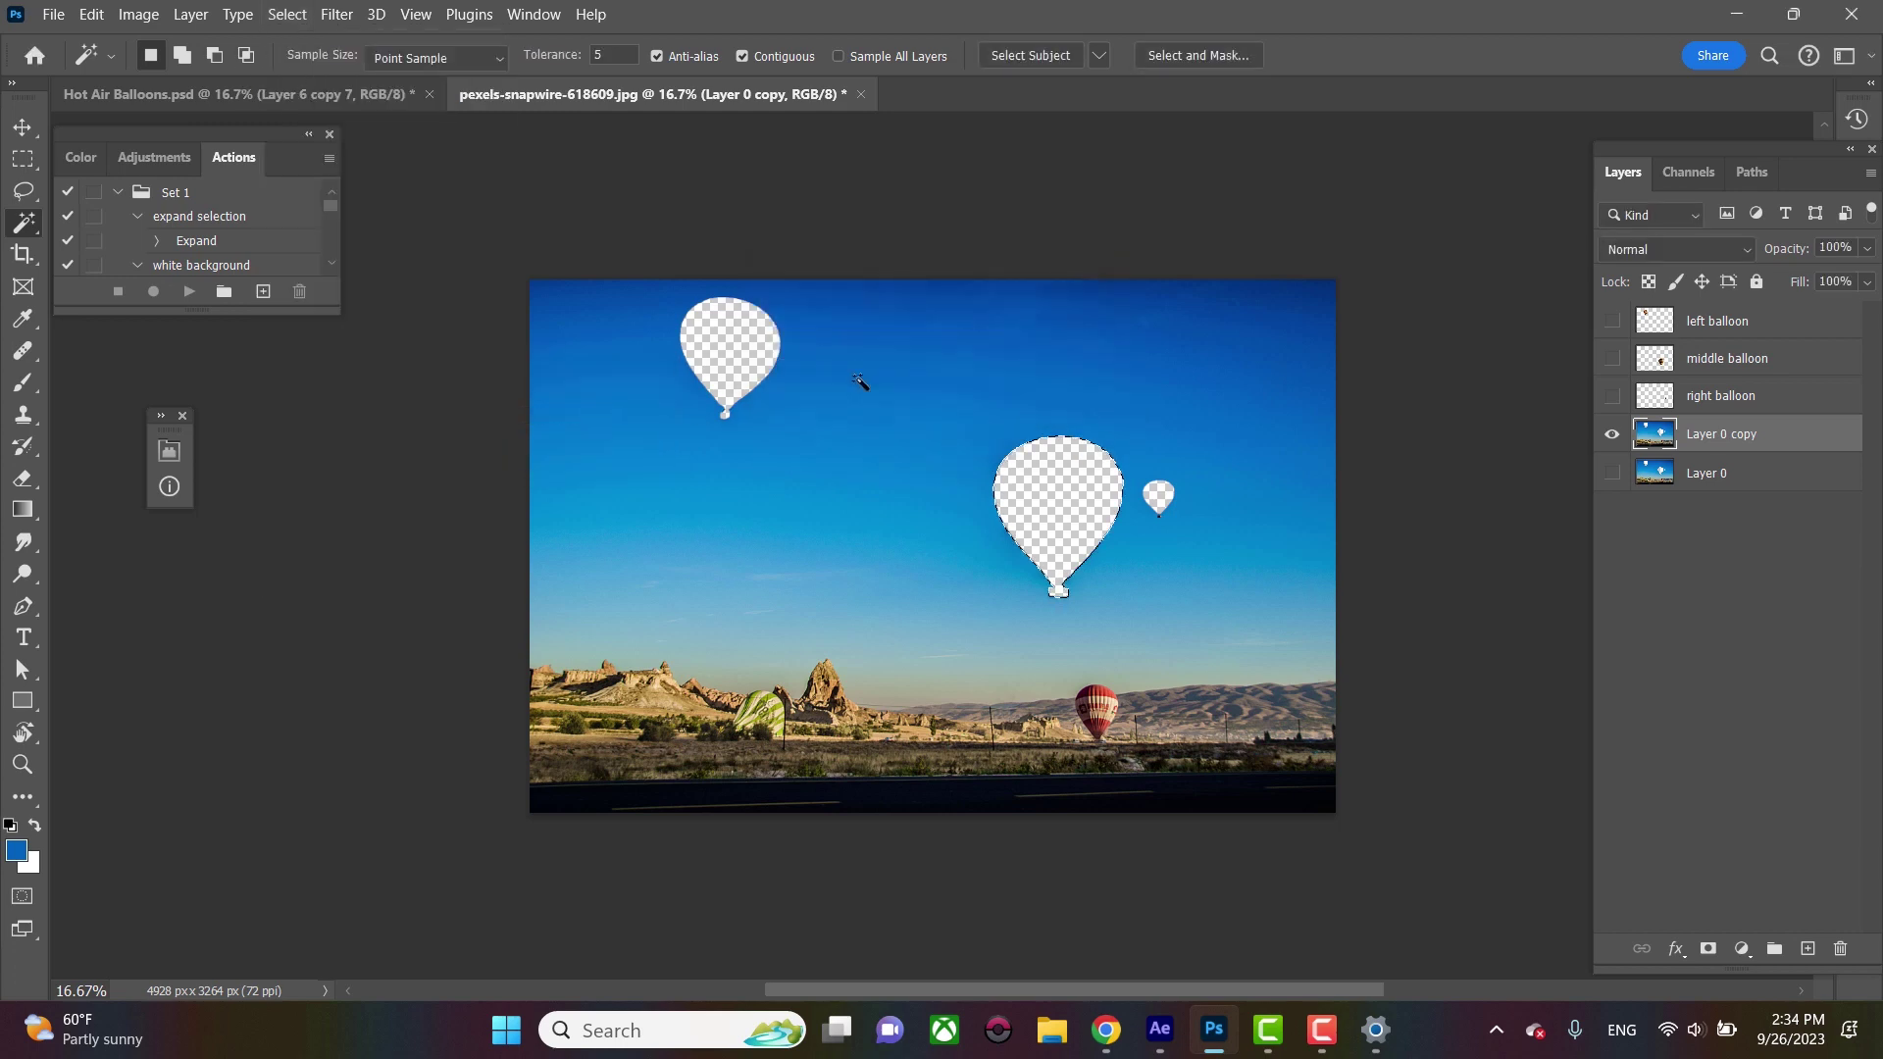
Start a Content-Aware Fill for the expanded selection around the middle balloon's gap
click(91, 13)
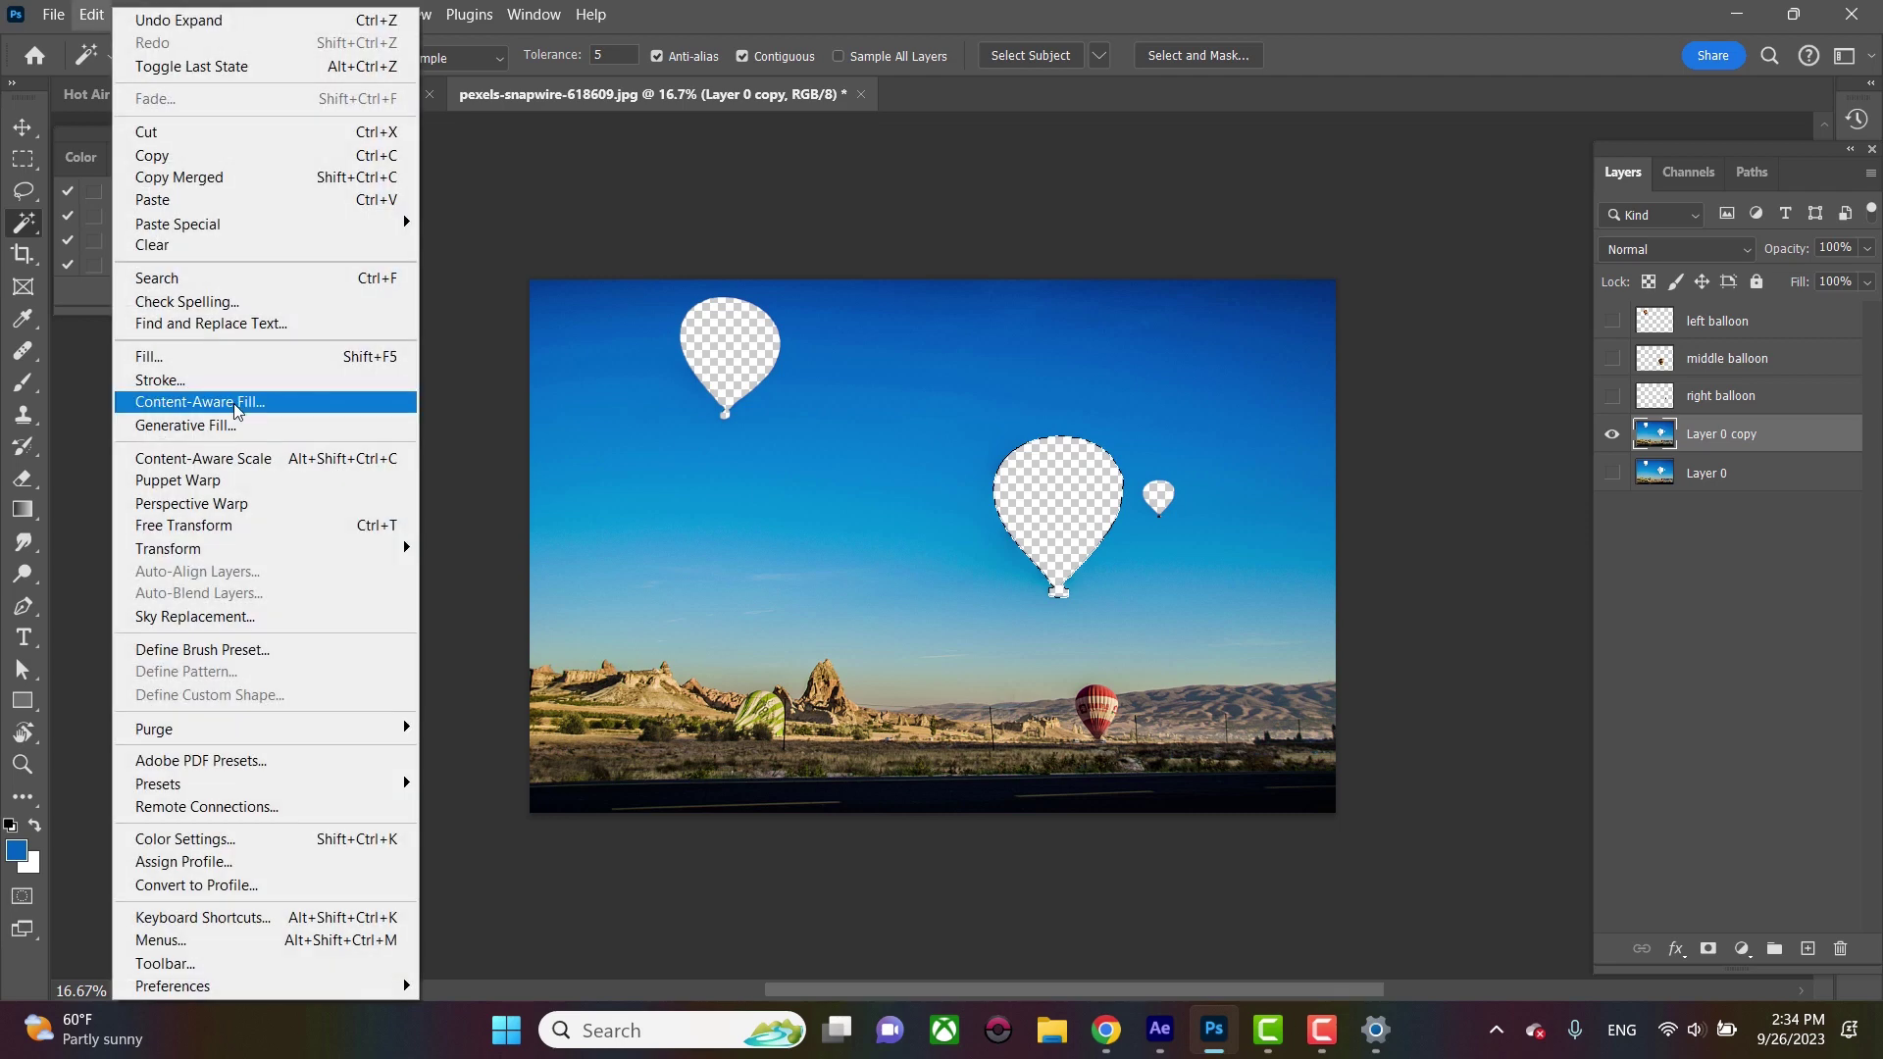
click(235, 410)
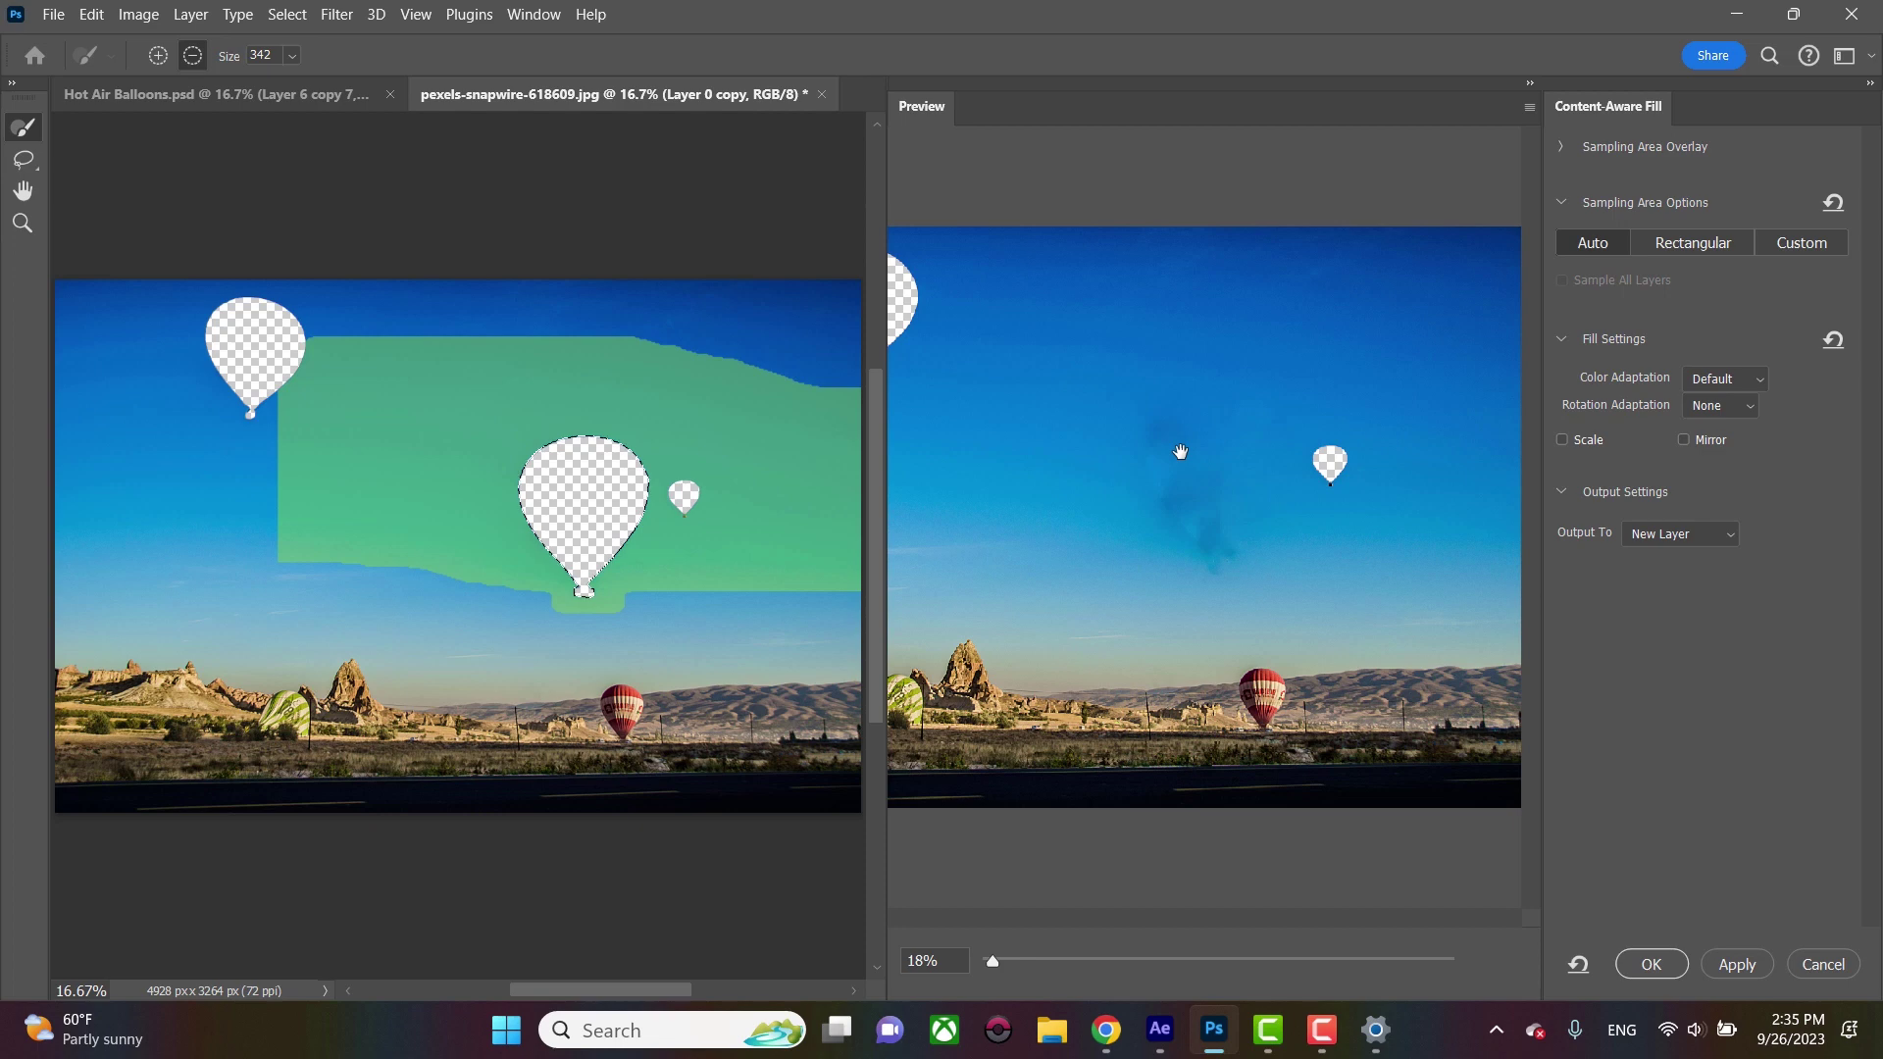
scroll(660, 484, right, 3)
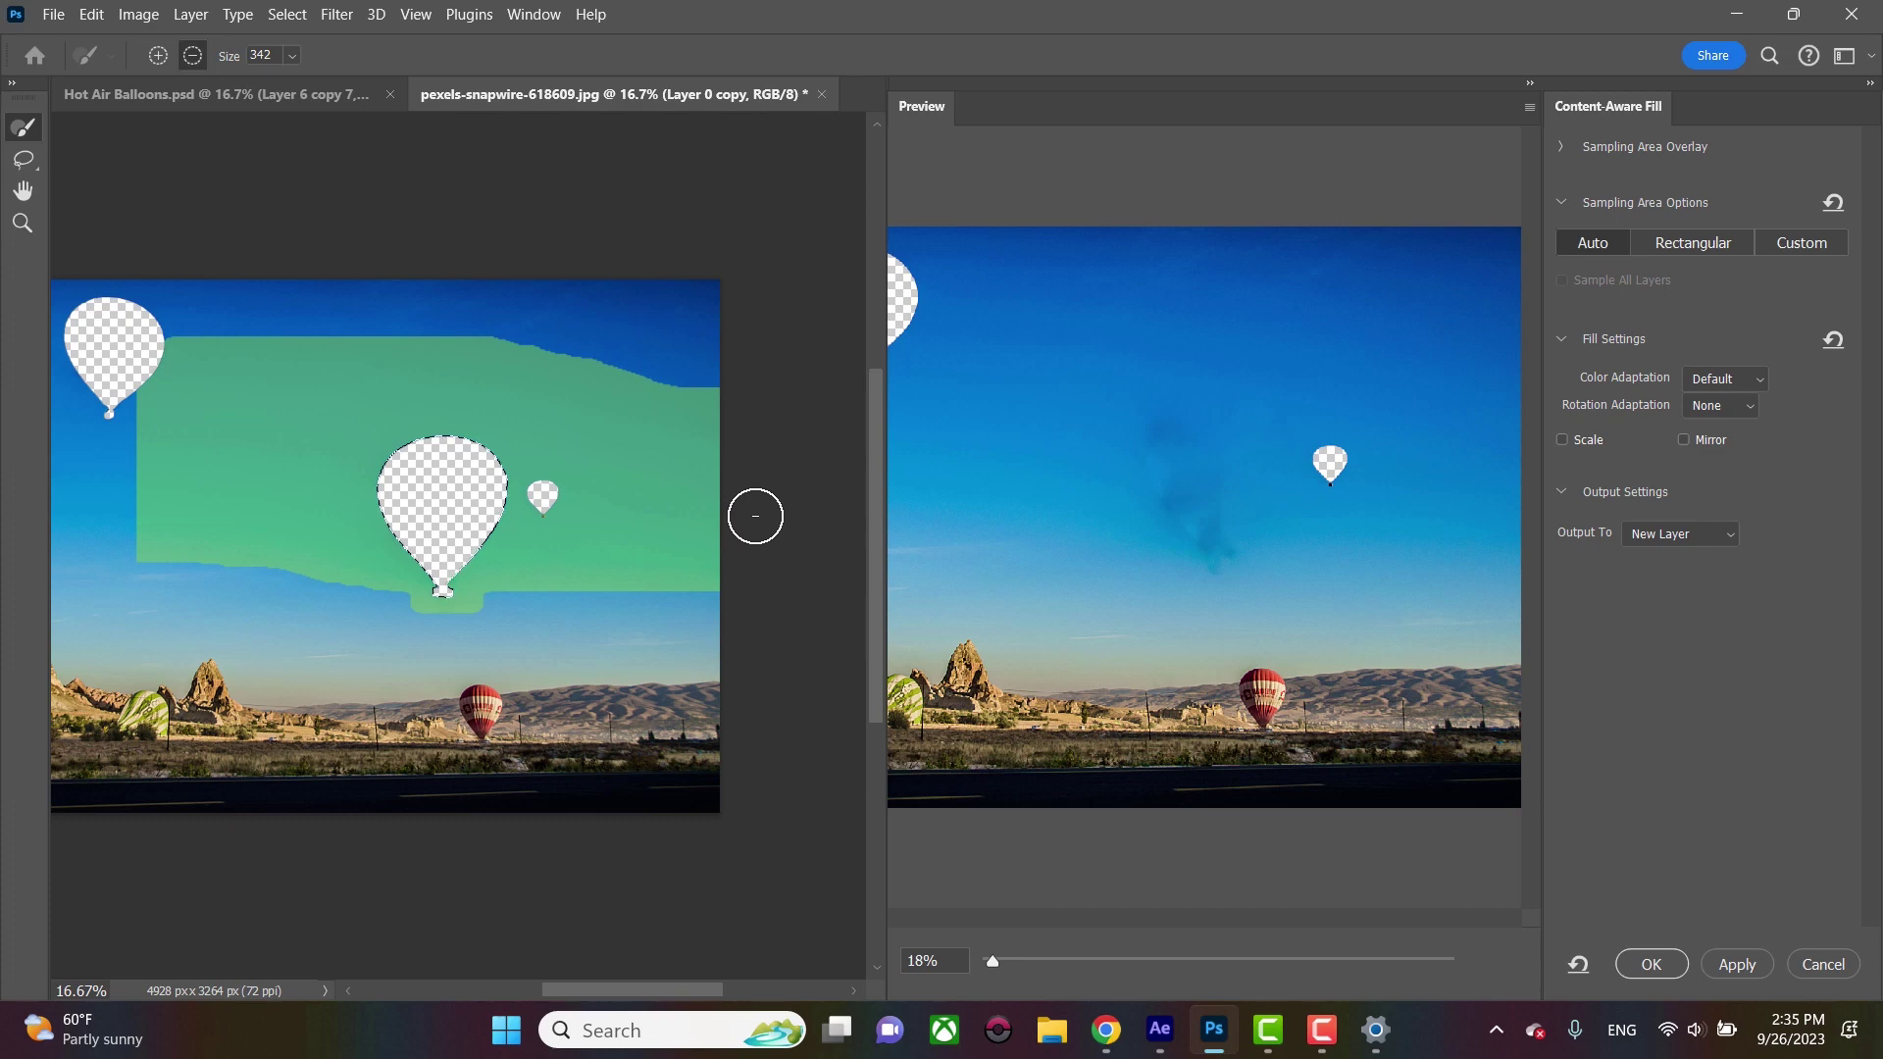
Try the Rectangular and Custom sampling areas, painting a custom sample beside the middle gap with a size 300 brush
key(bracketleft)
key(bracketleft)
key(bracketleft)
click(1725, 239)
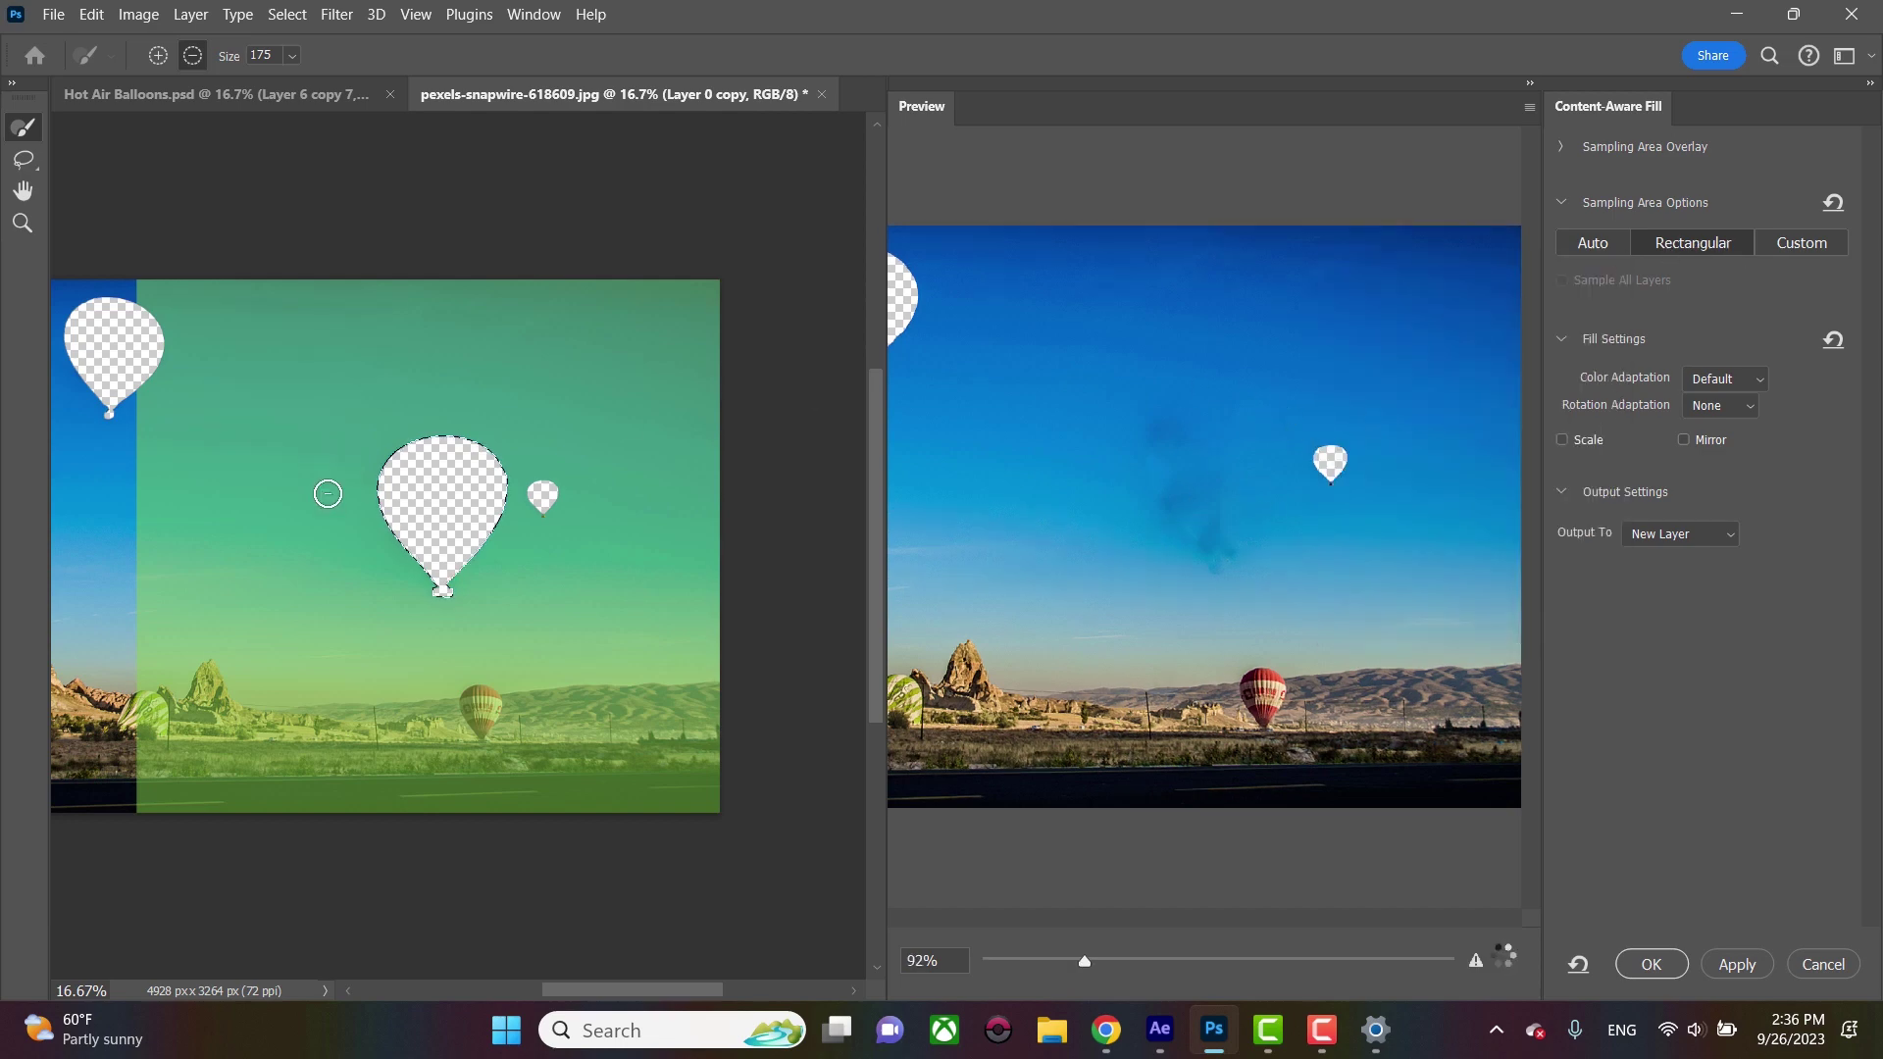
click(1765, 244)
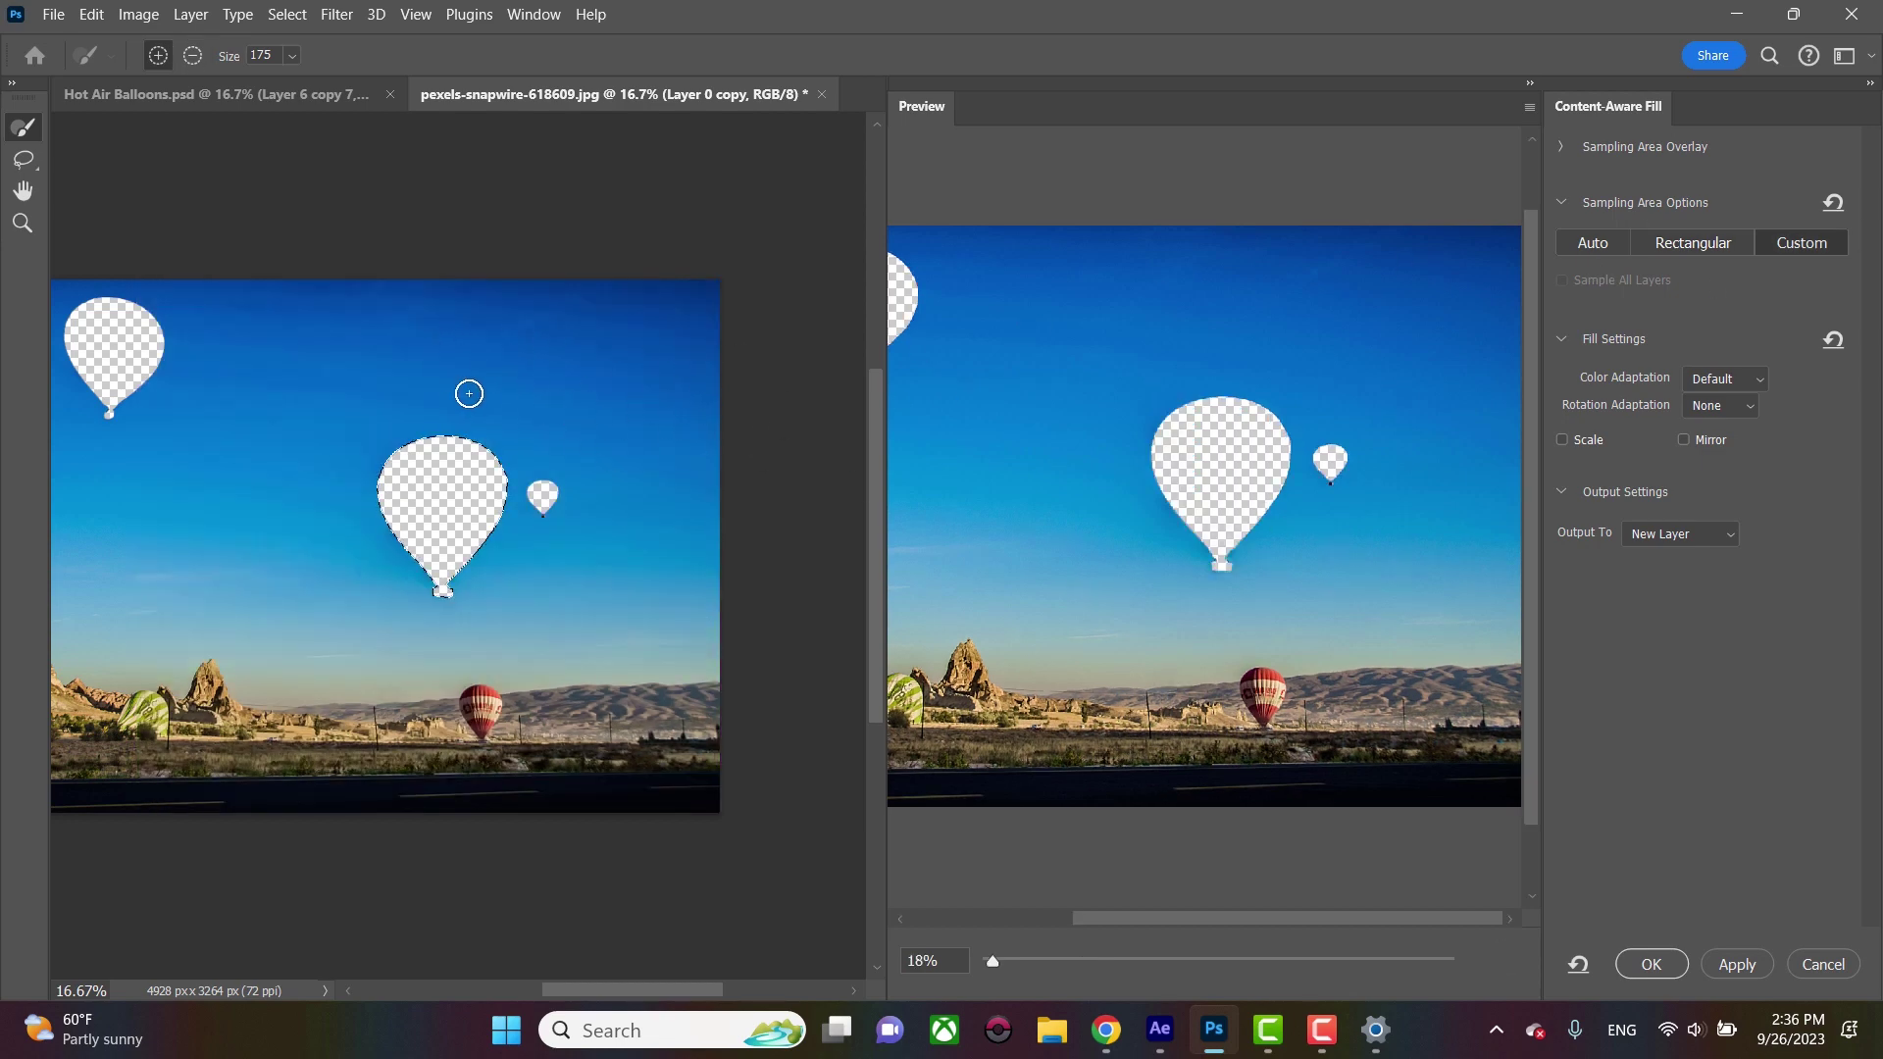
key(bracketright)
key(bracketright)
key(bracketright)
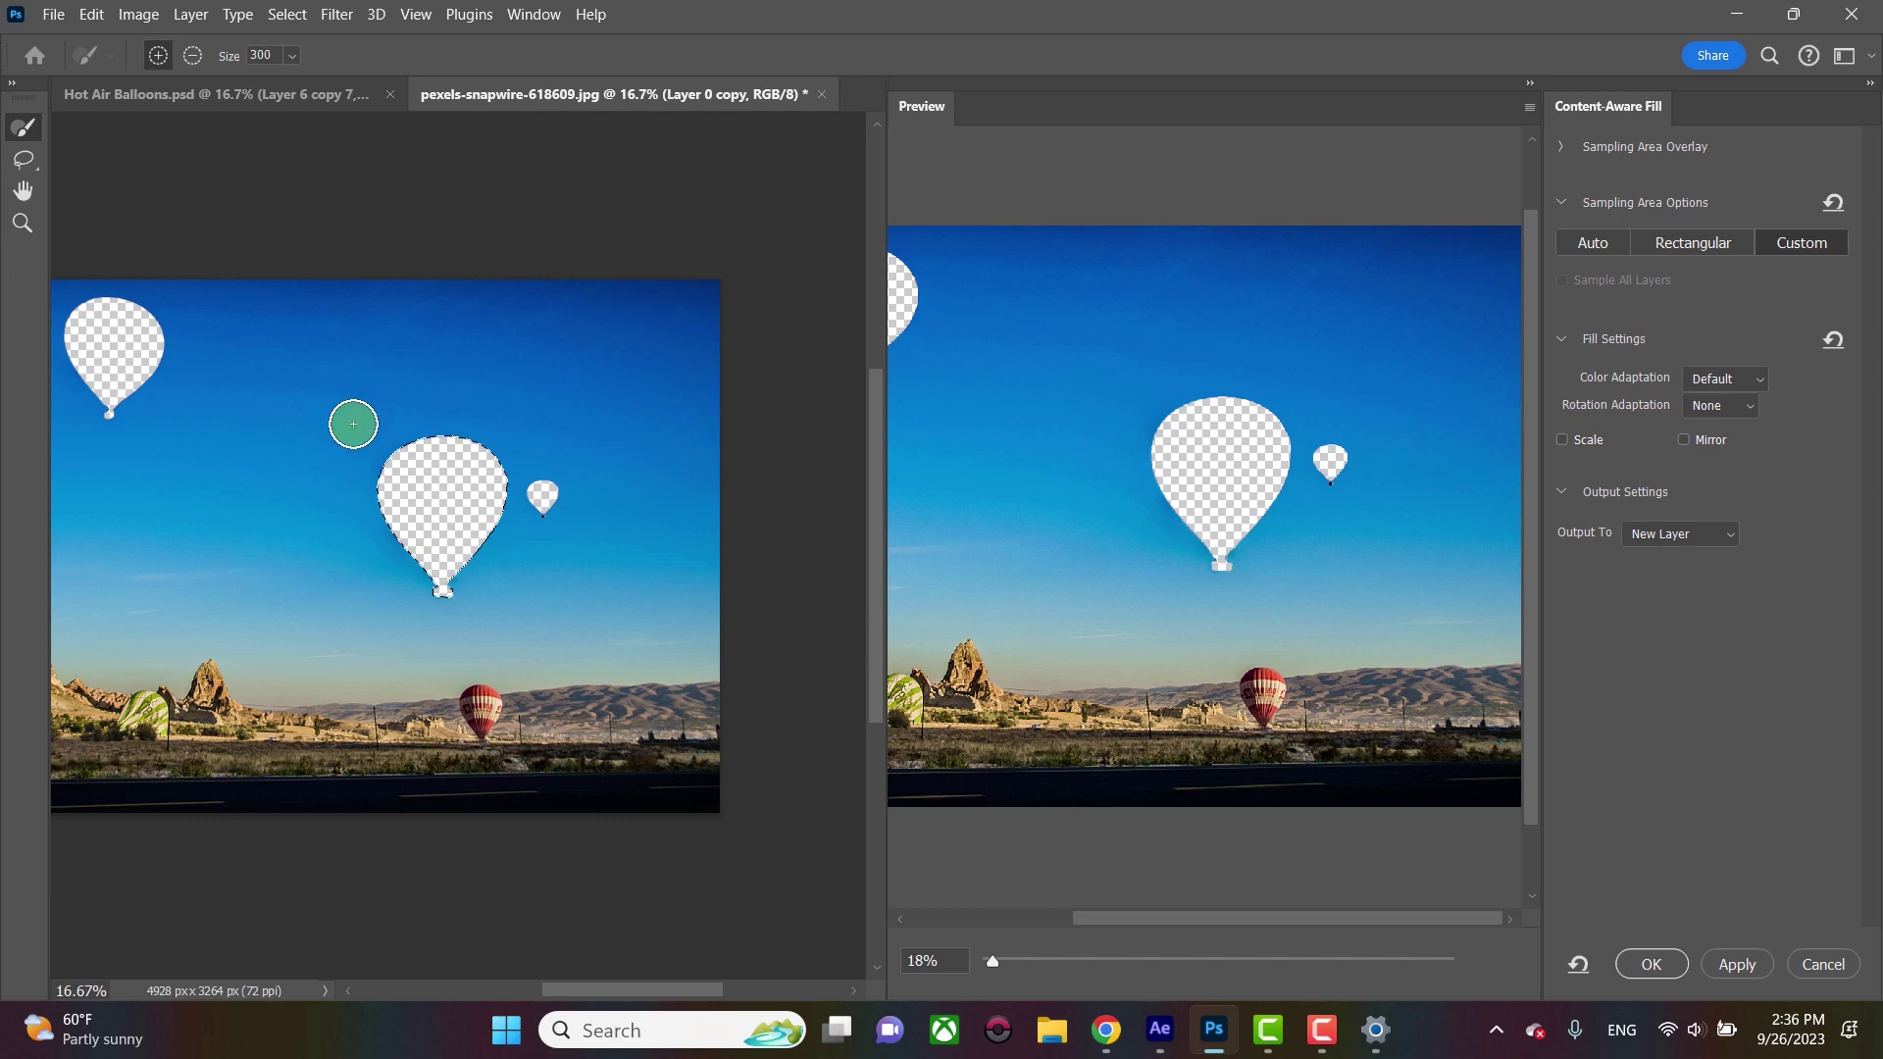
drag(351, 480, 352, 516)
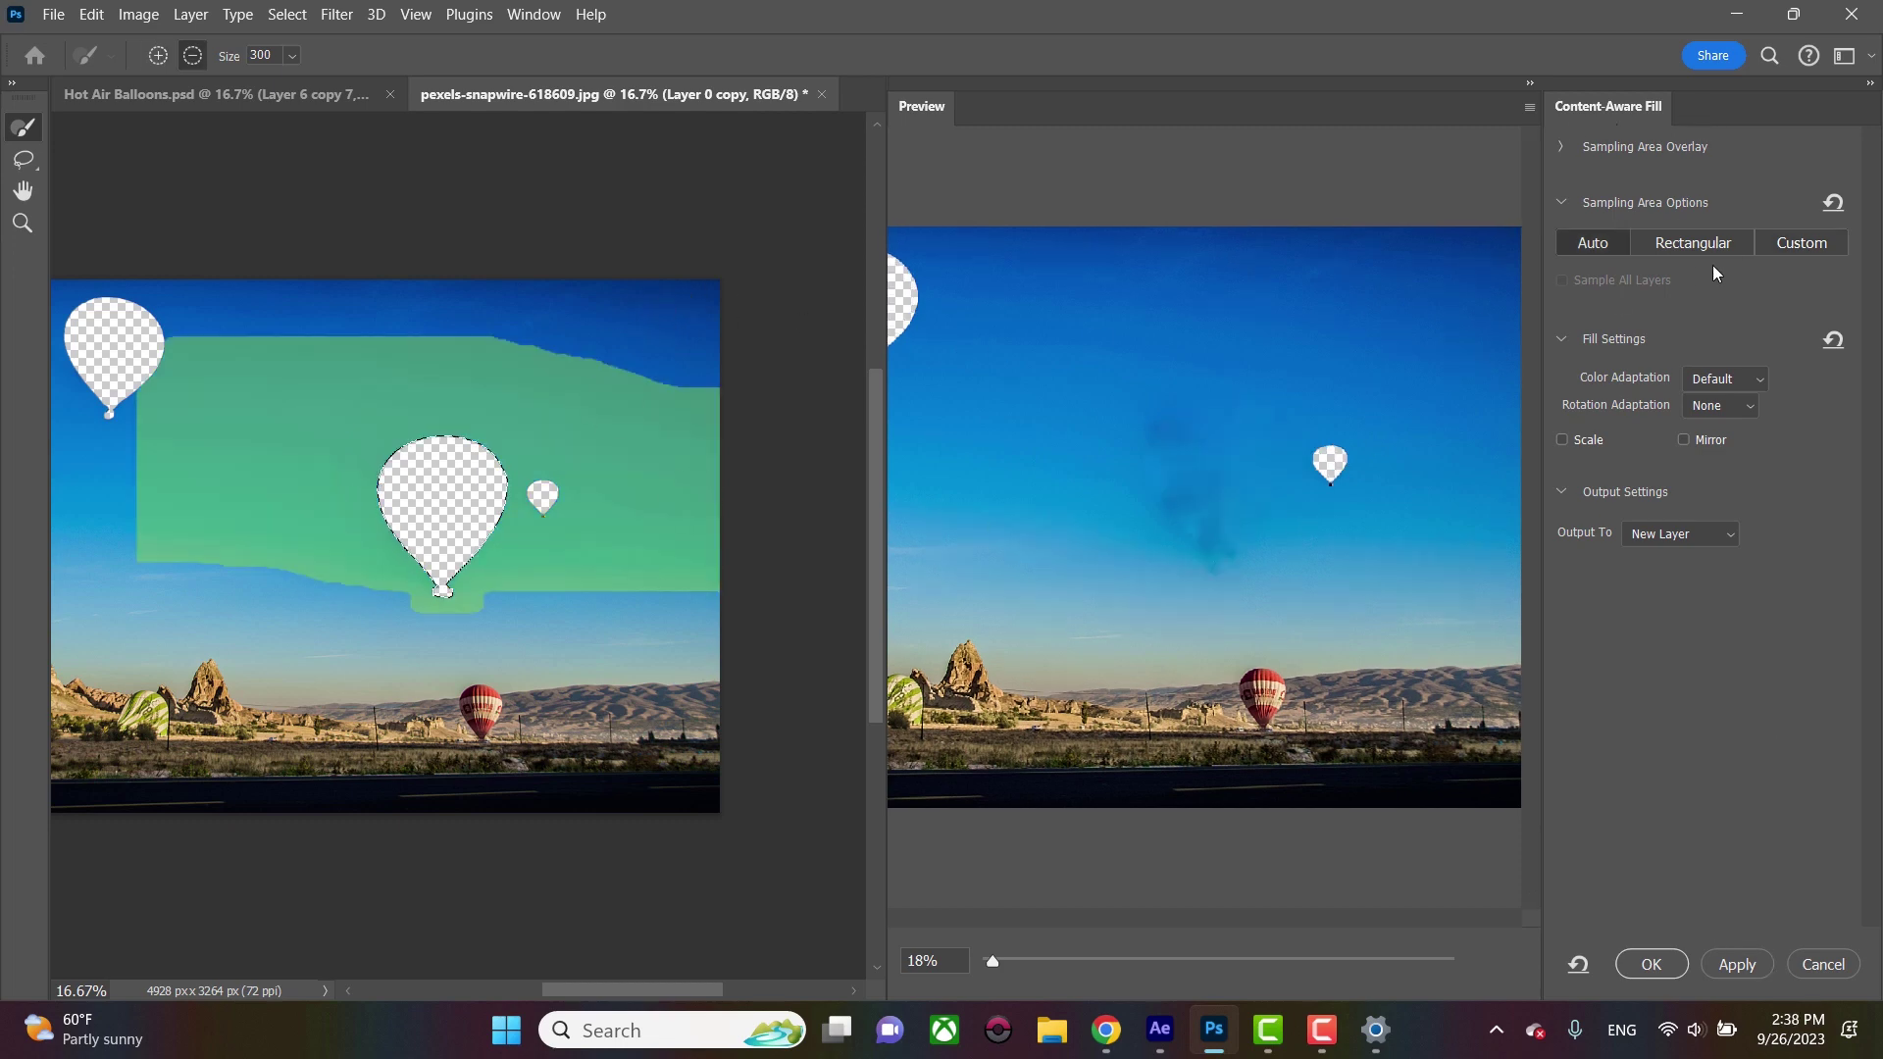
Apply the Content-Aware Fill with the Auto sampling area, output to a new layer
click(1653, 965)
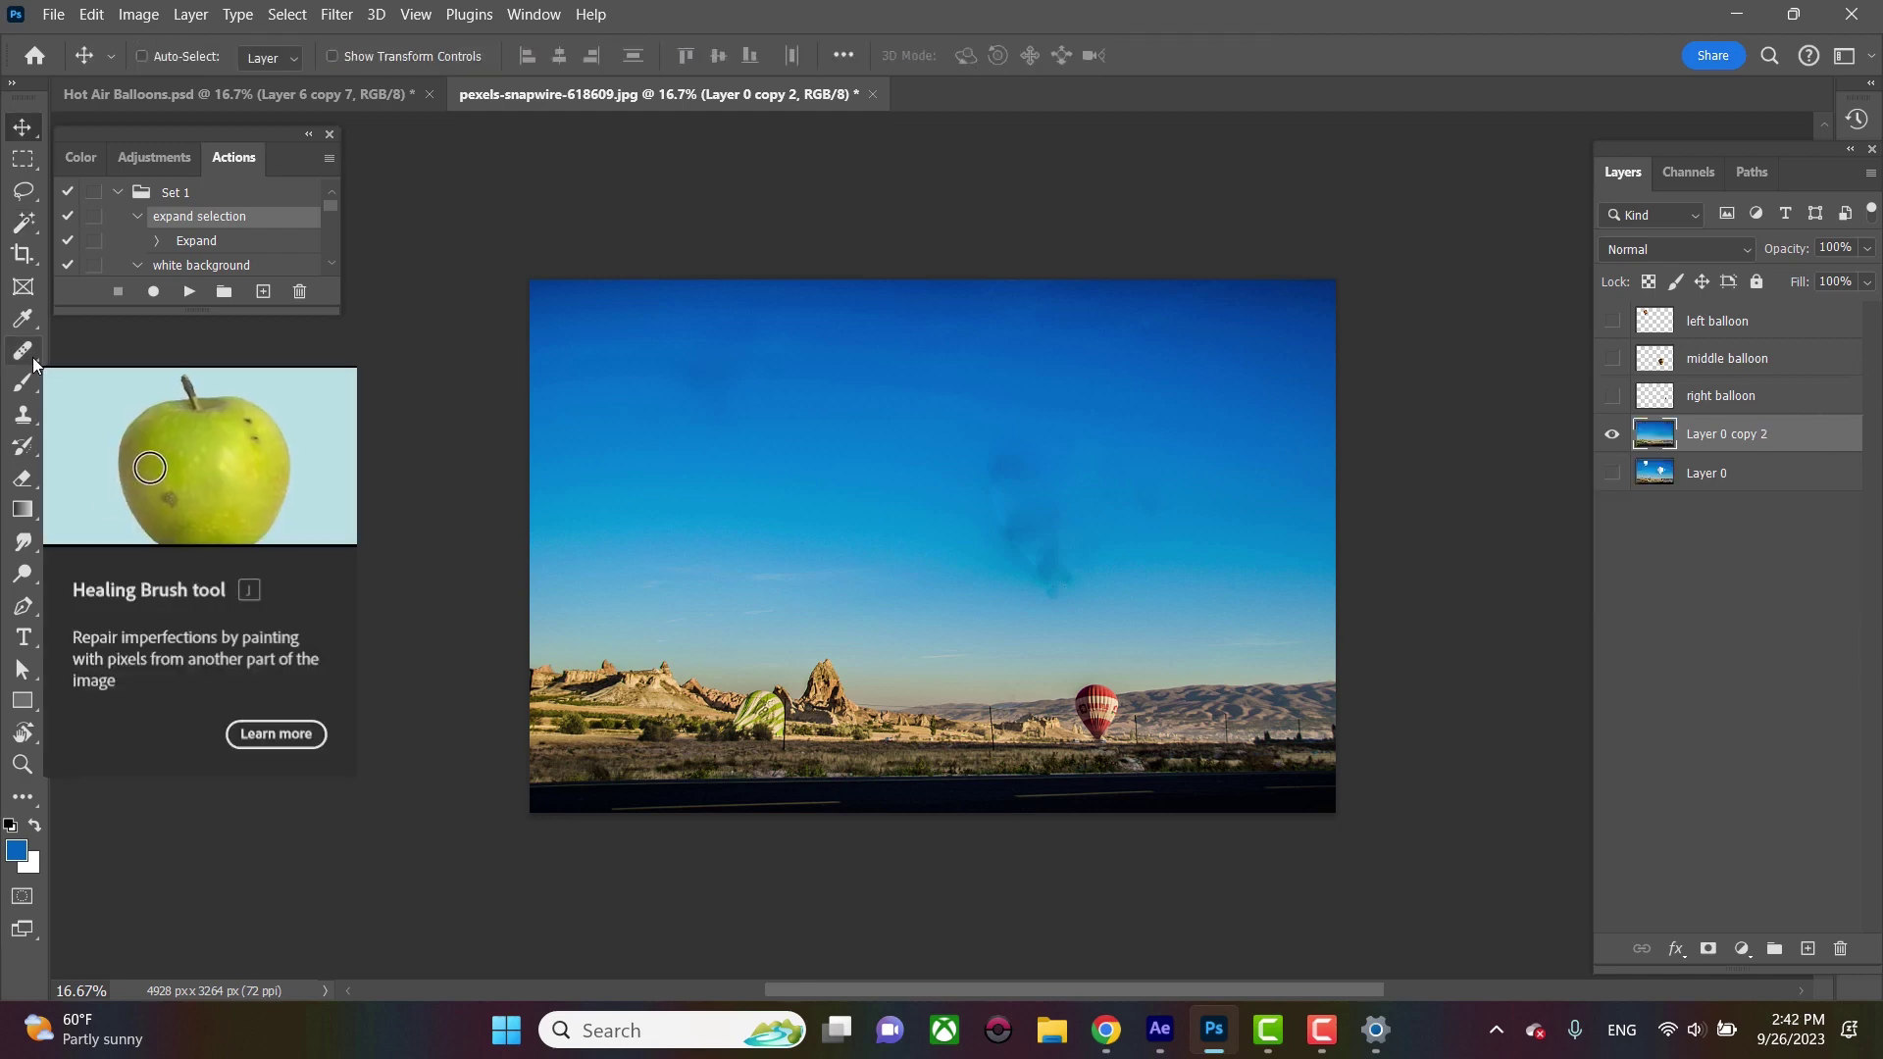
Paint over the dark smudges in the sky on Layer 0 copy 2 with an enlarged Spot Healing Brush
right_click(29, 359)
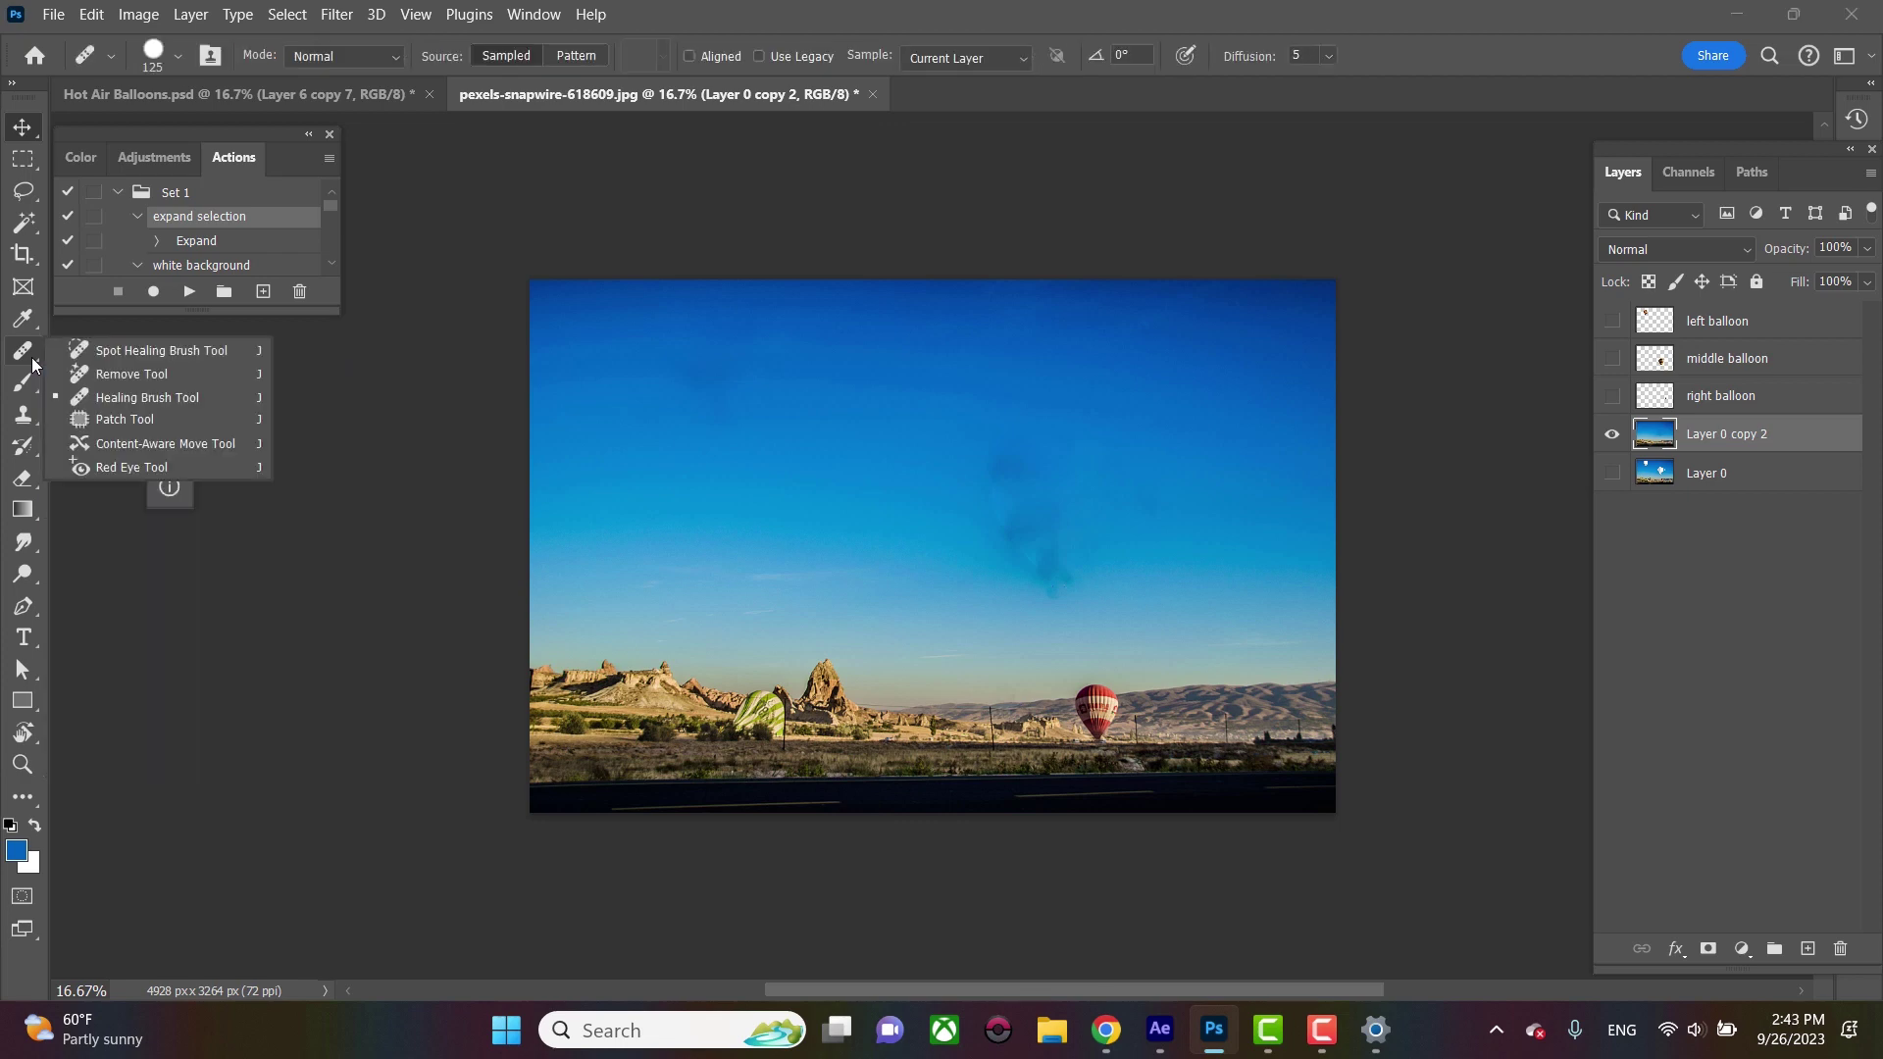
click(179, 355)
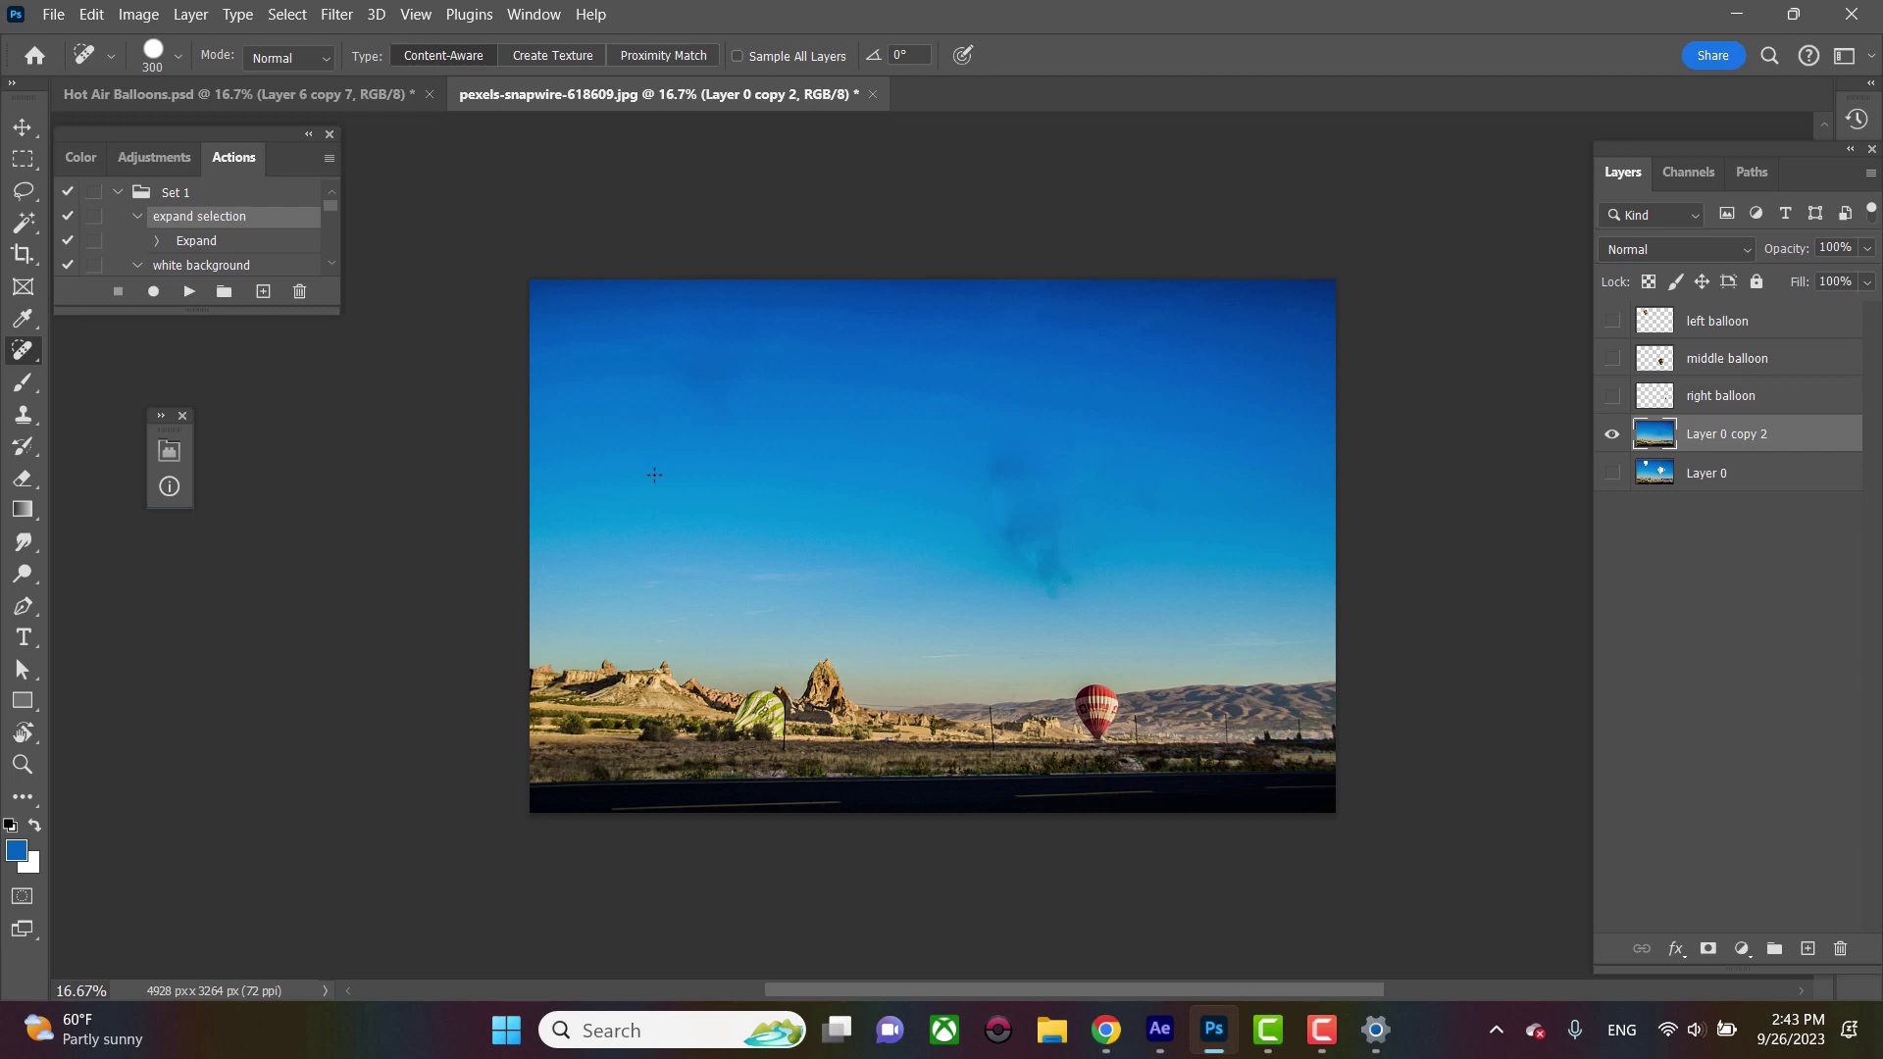
key(bracketright)
key(bracketright)
key(bracketright)
click(1025, 527)
mouse_move(1025, 526)
mouse_down()
mouse_move(1042, 553)
mouse_move(1021, 477)
mouse_up()
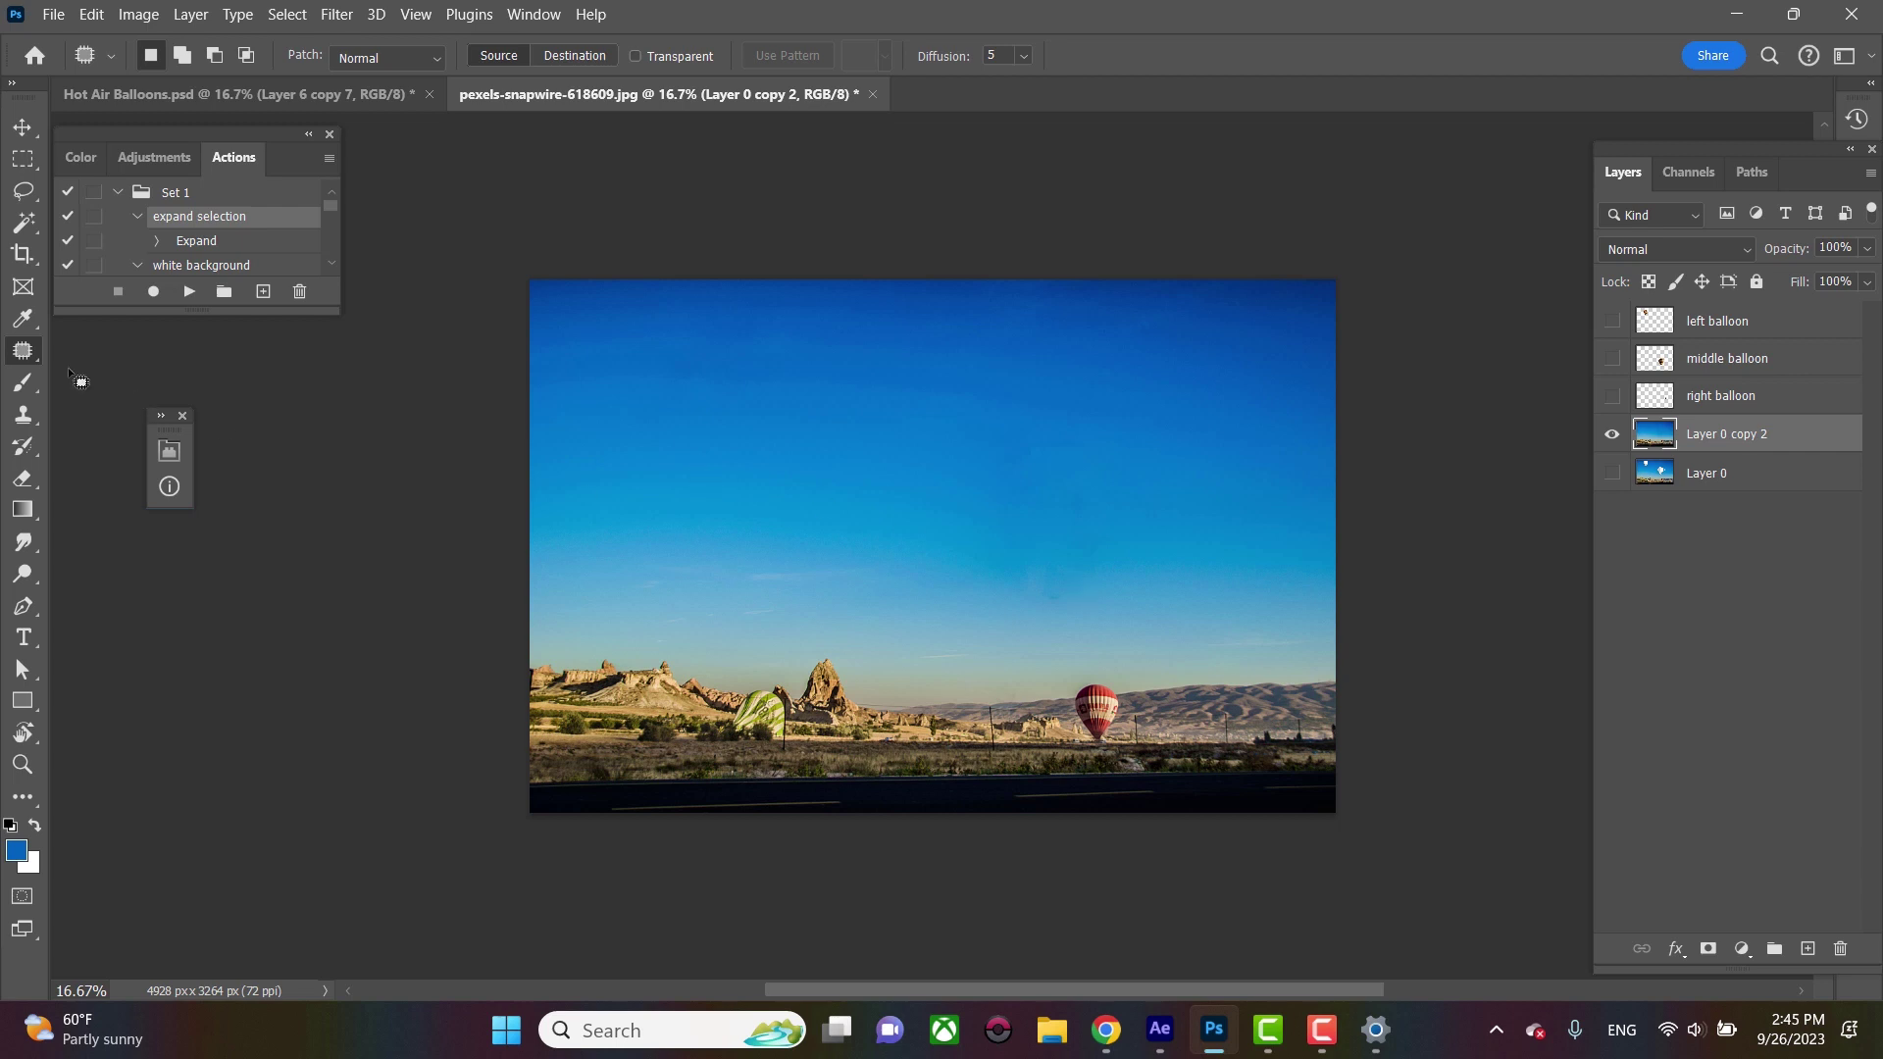
Outline the remaining sky blemish with the Patch Tool, replace it with cleaner sky to its left, and deselect
right_click(23, 349)
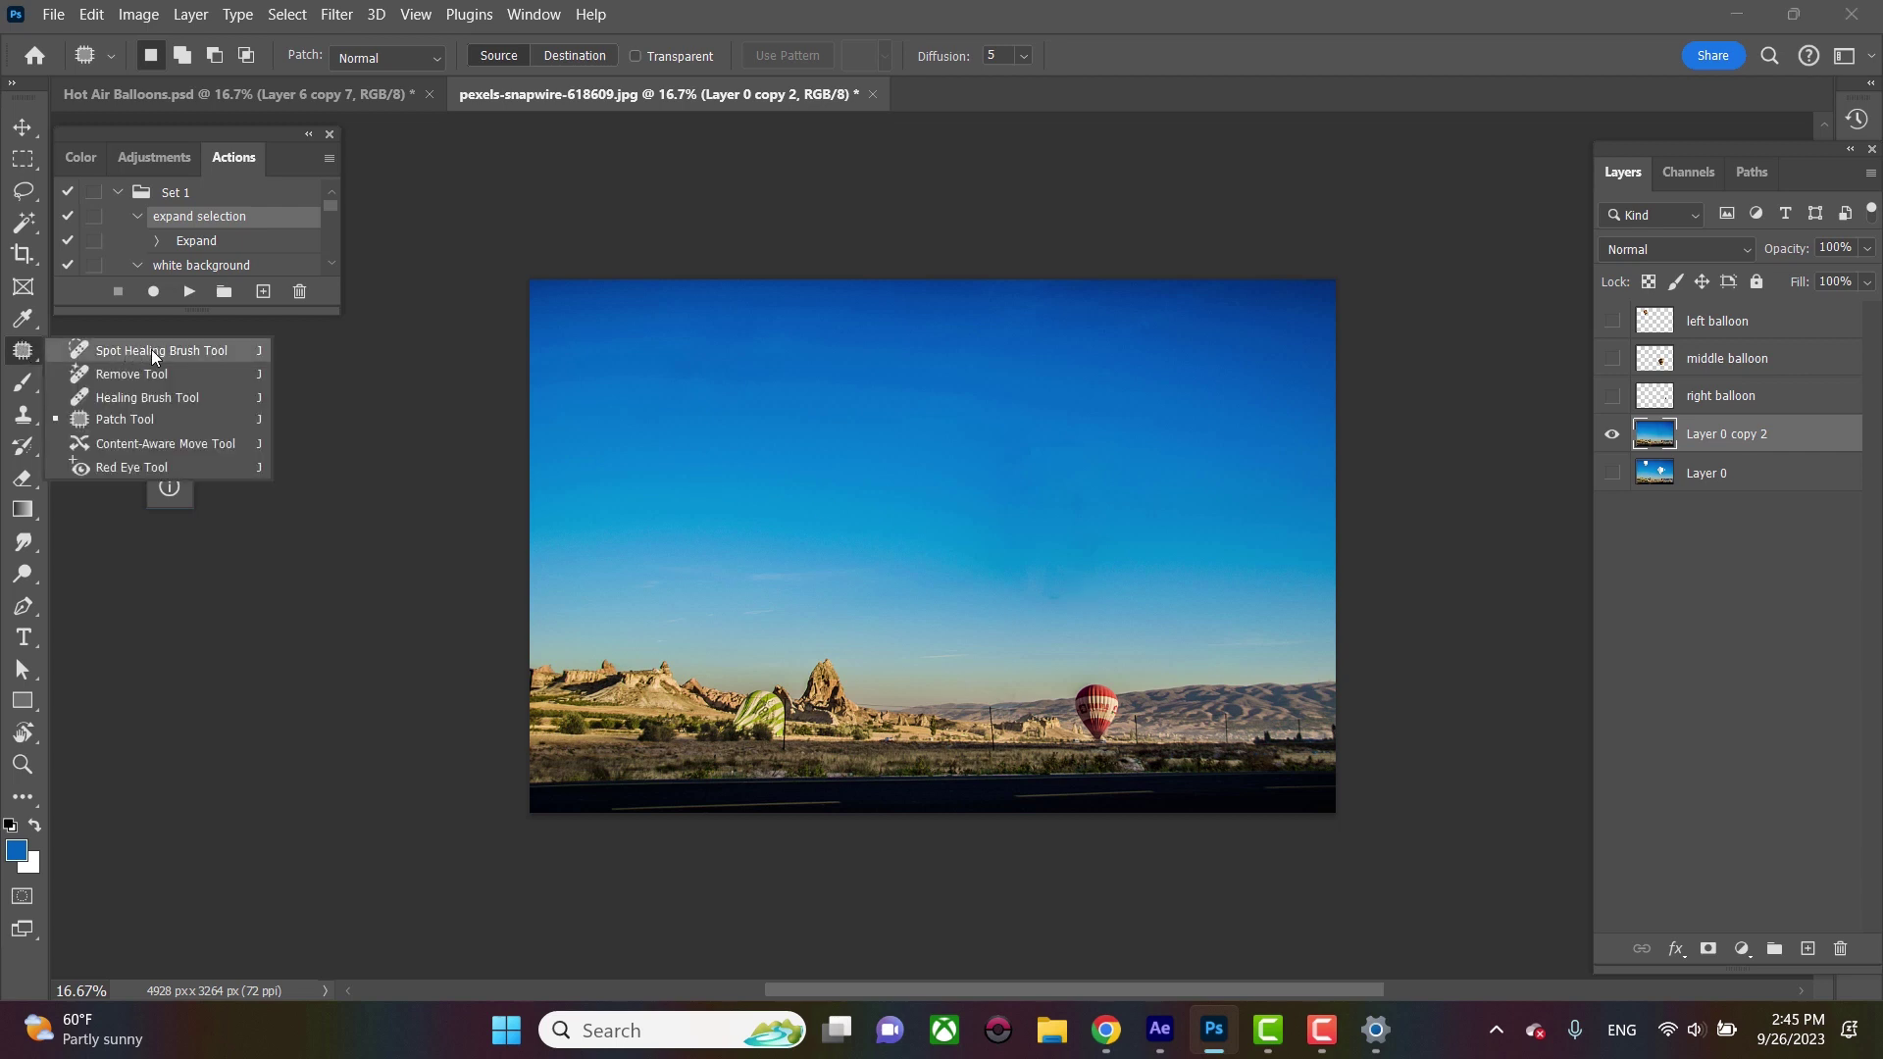
click(113, 422)
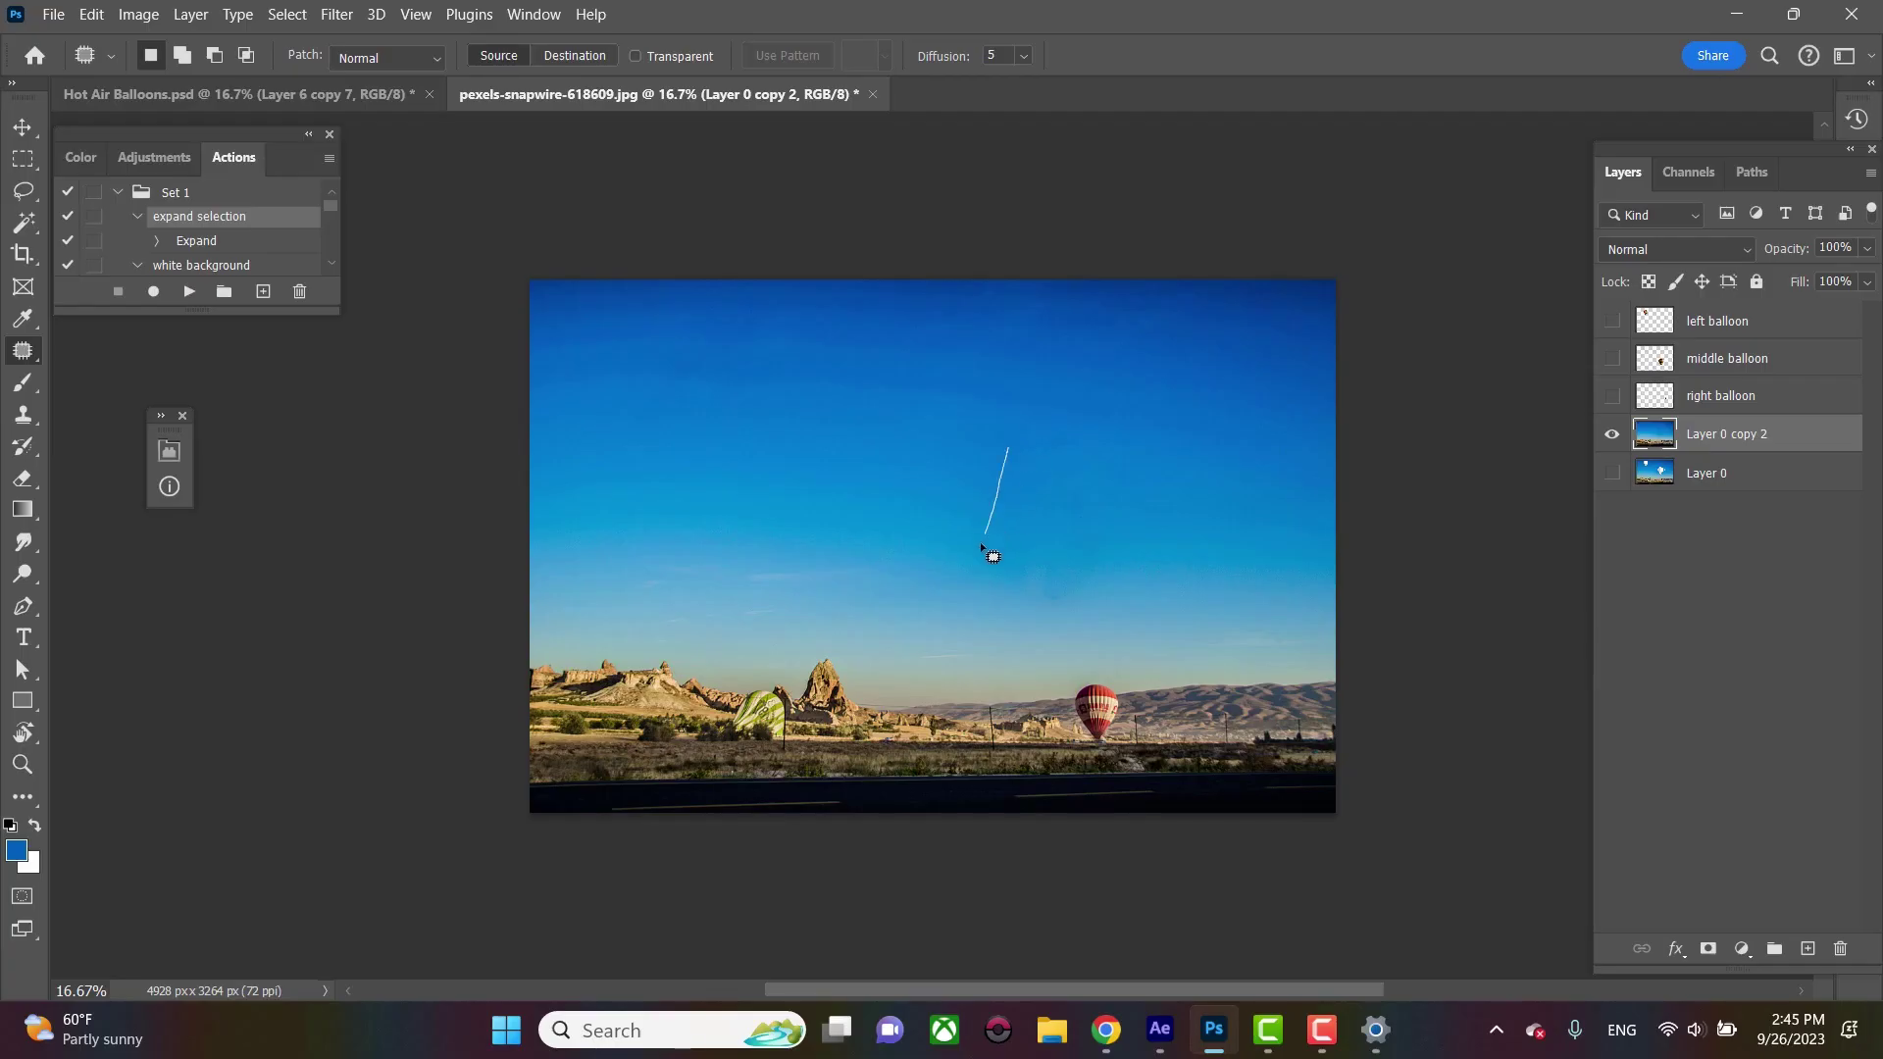
mouse_move(982, 545)
mouse_down()
mouse_move(1019, 588)
mouse_move(1080, 587)
mouse_move(1099, 555)
mouse_move(1113, 459)
mouse_move(1009, 451)
mouse_up()
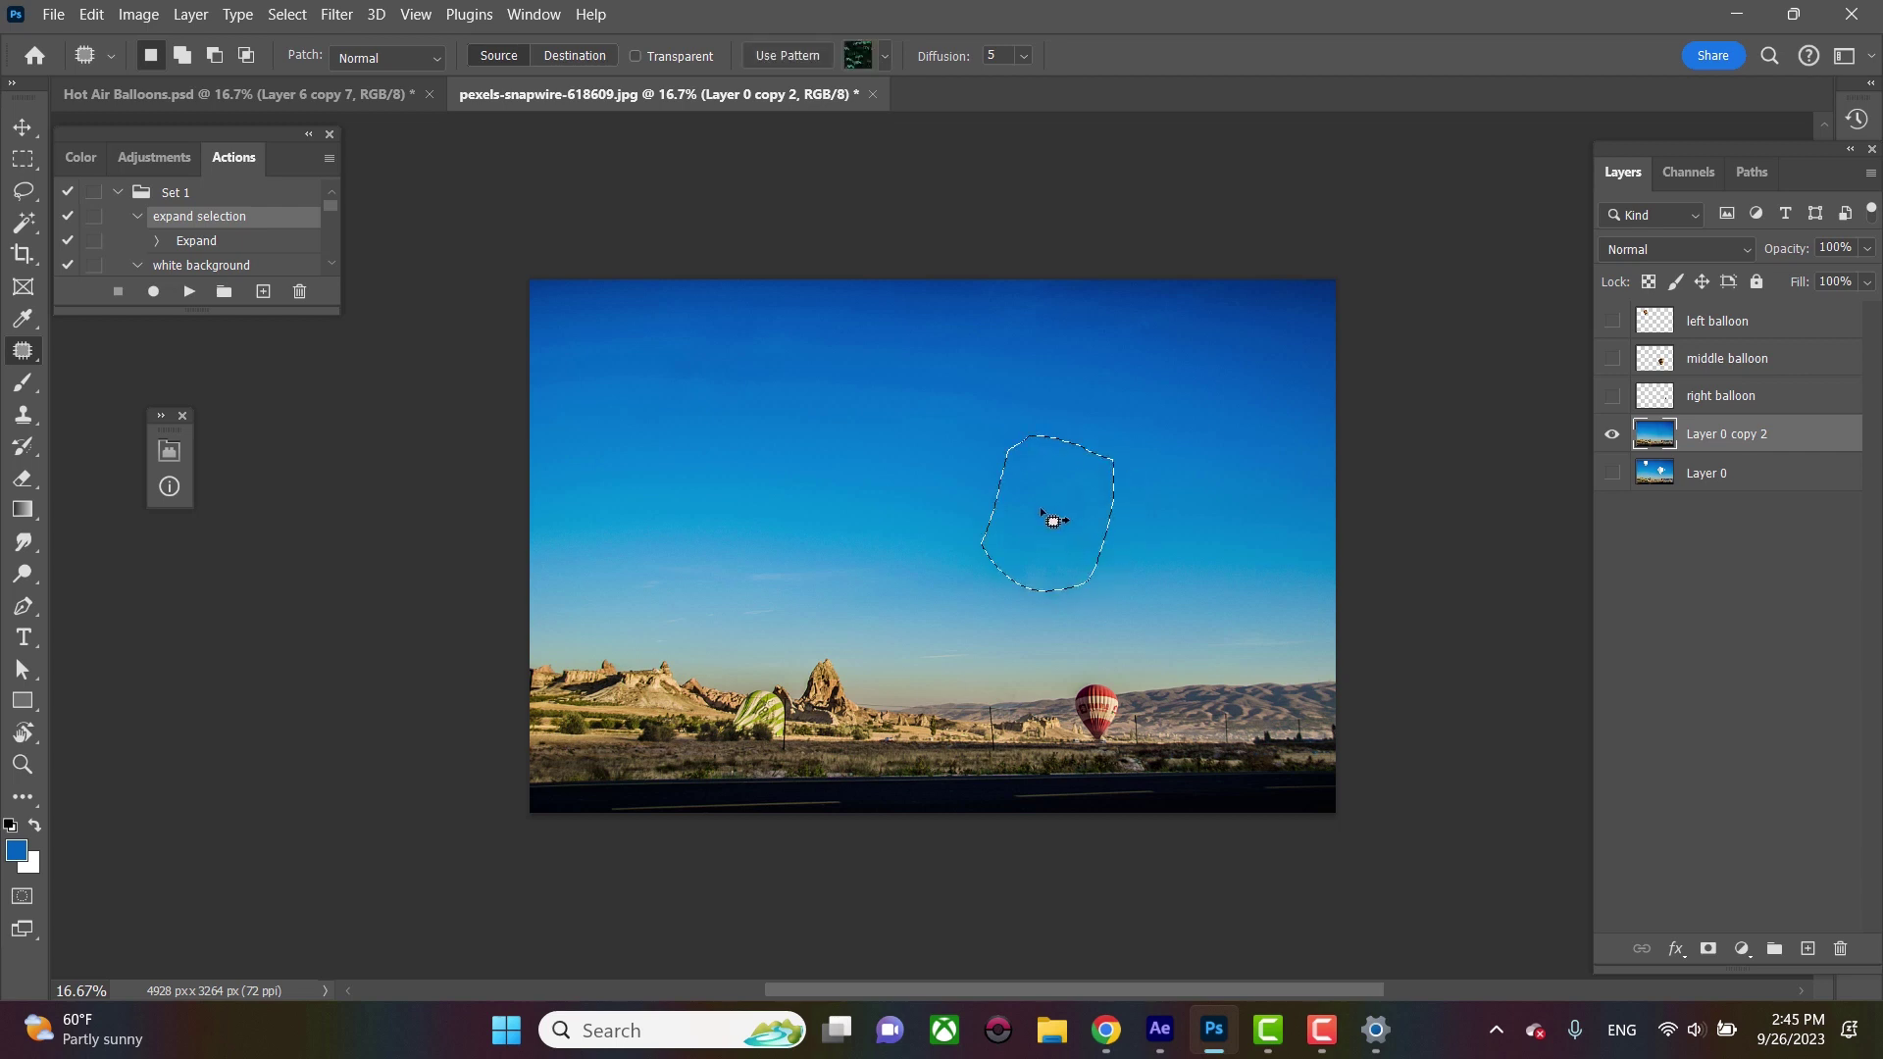
drag(1052, 521, 915, 479)
drag(916, 479, 916, 480)
key(ctrl+d)
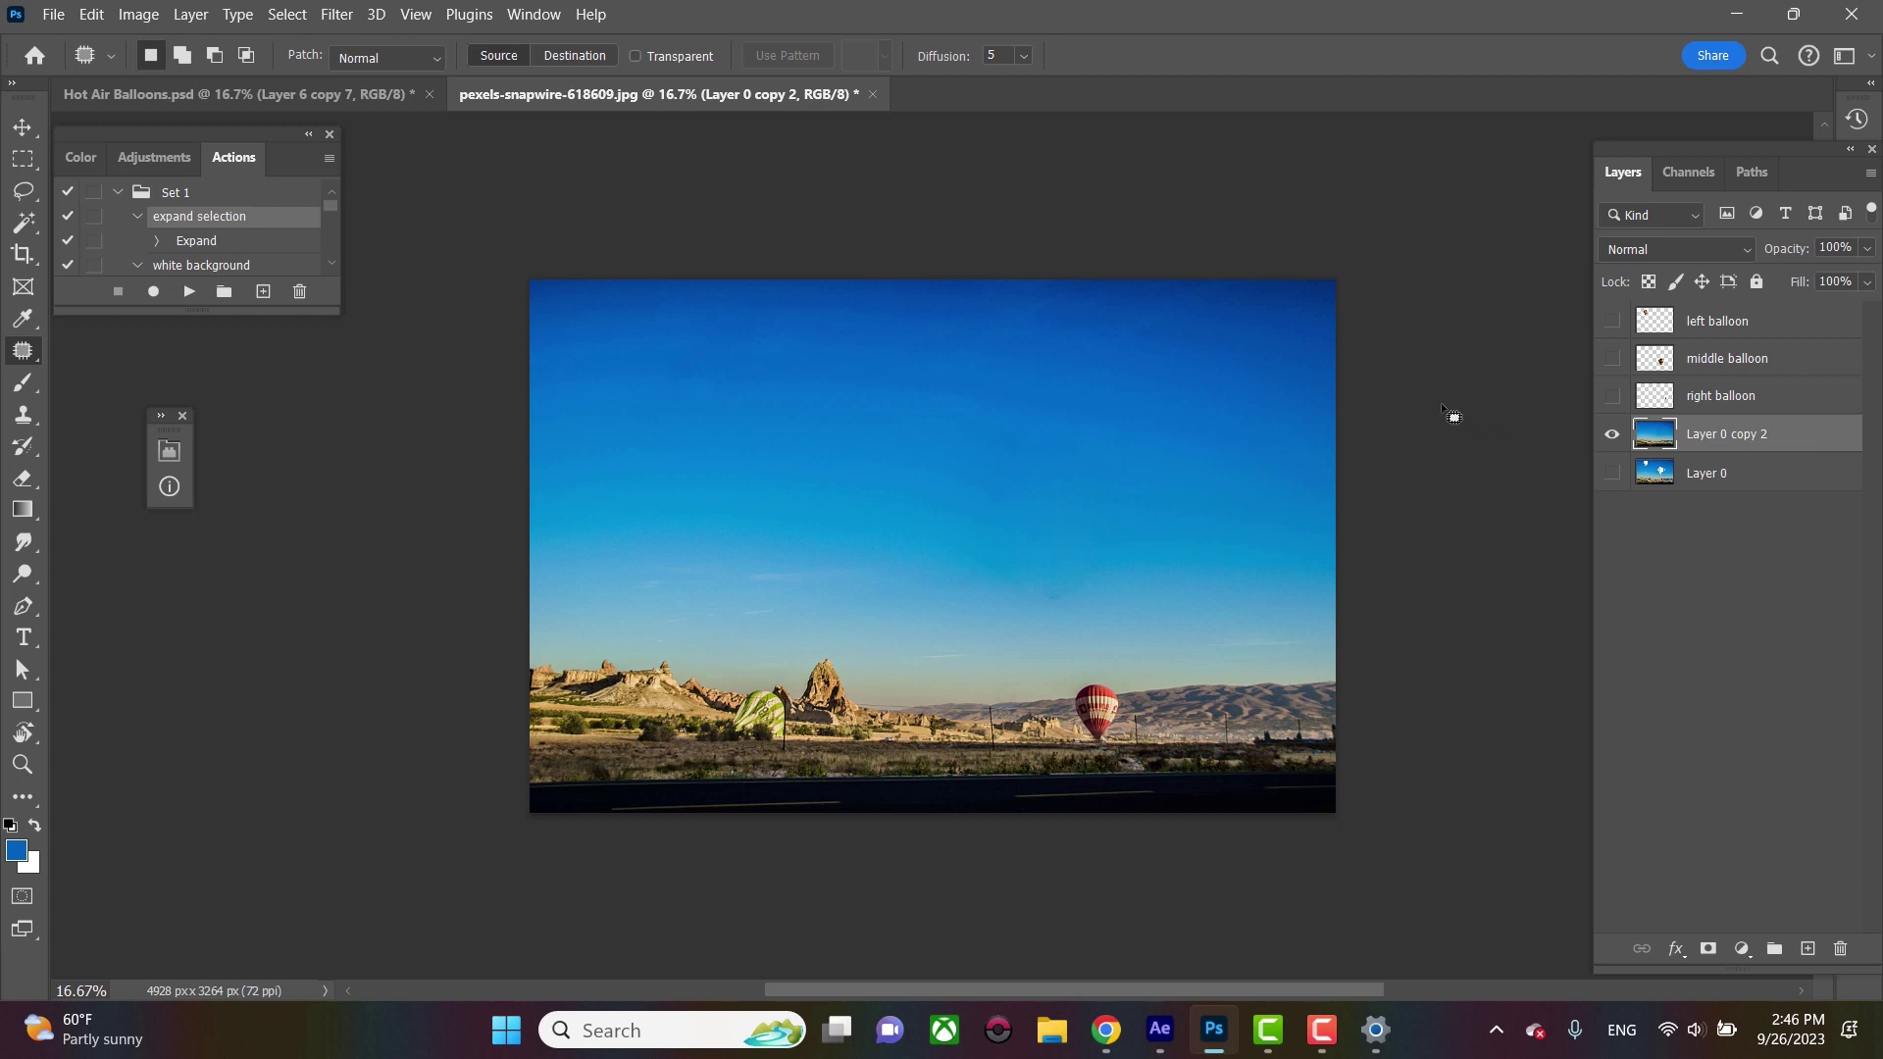
Merge Layer 0 and its retouched copy into one layer named BG, and show the three balloon layers
shift+click(1744, 478)
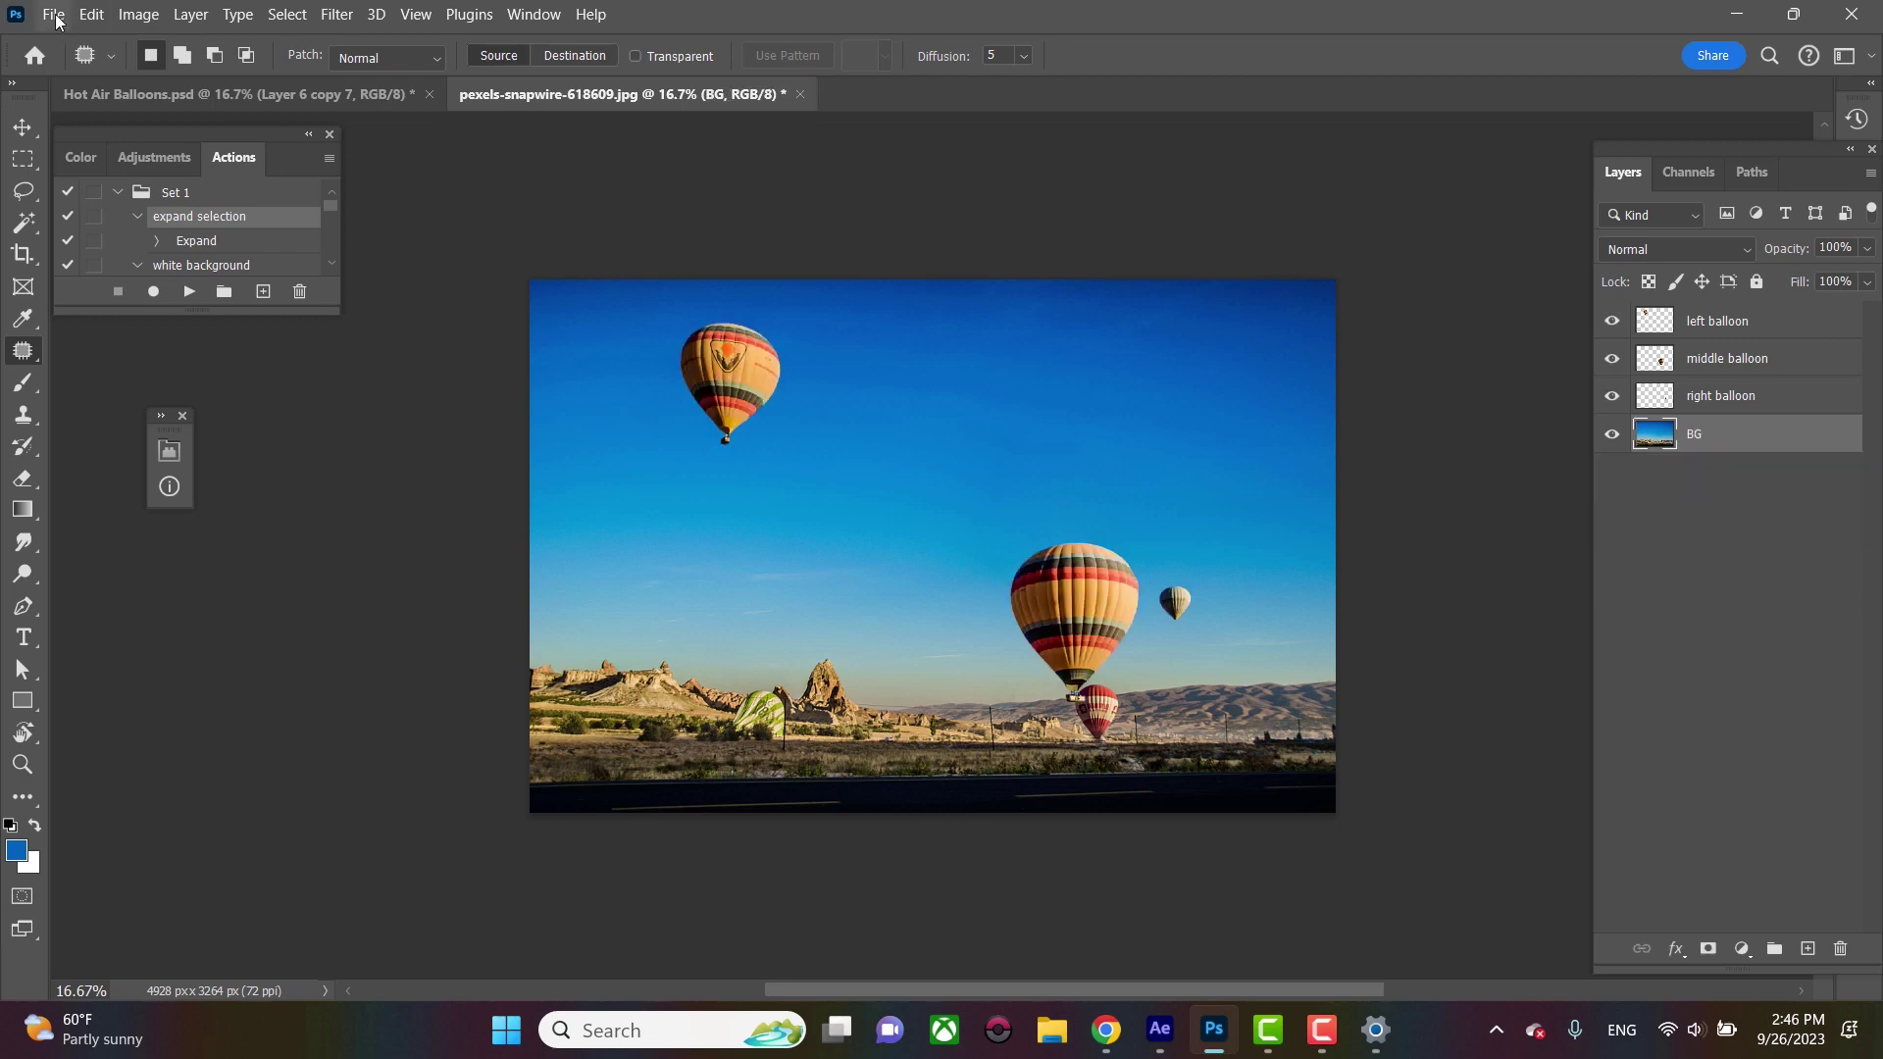
click(54, 16)
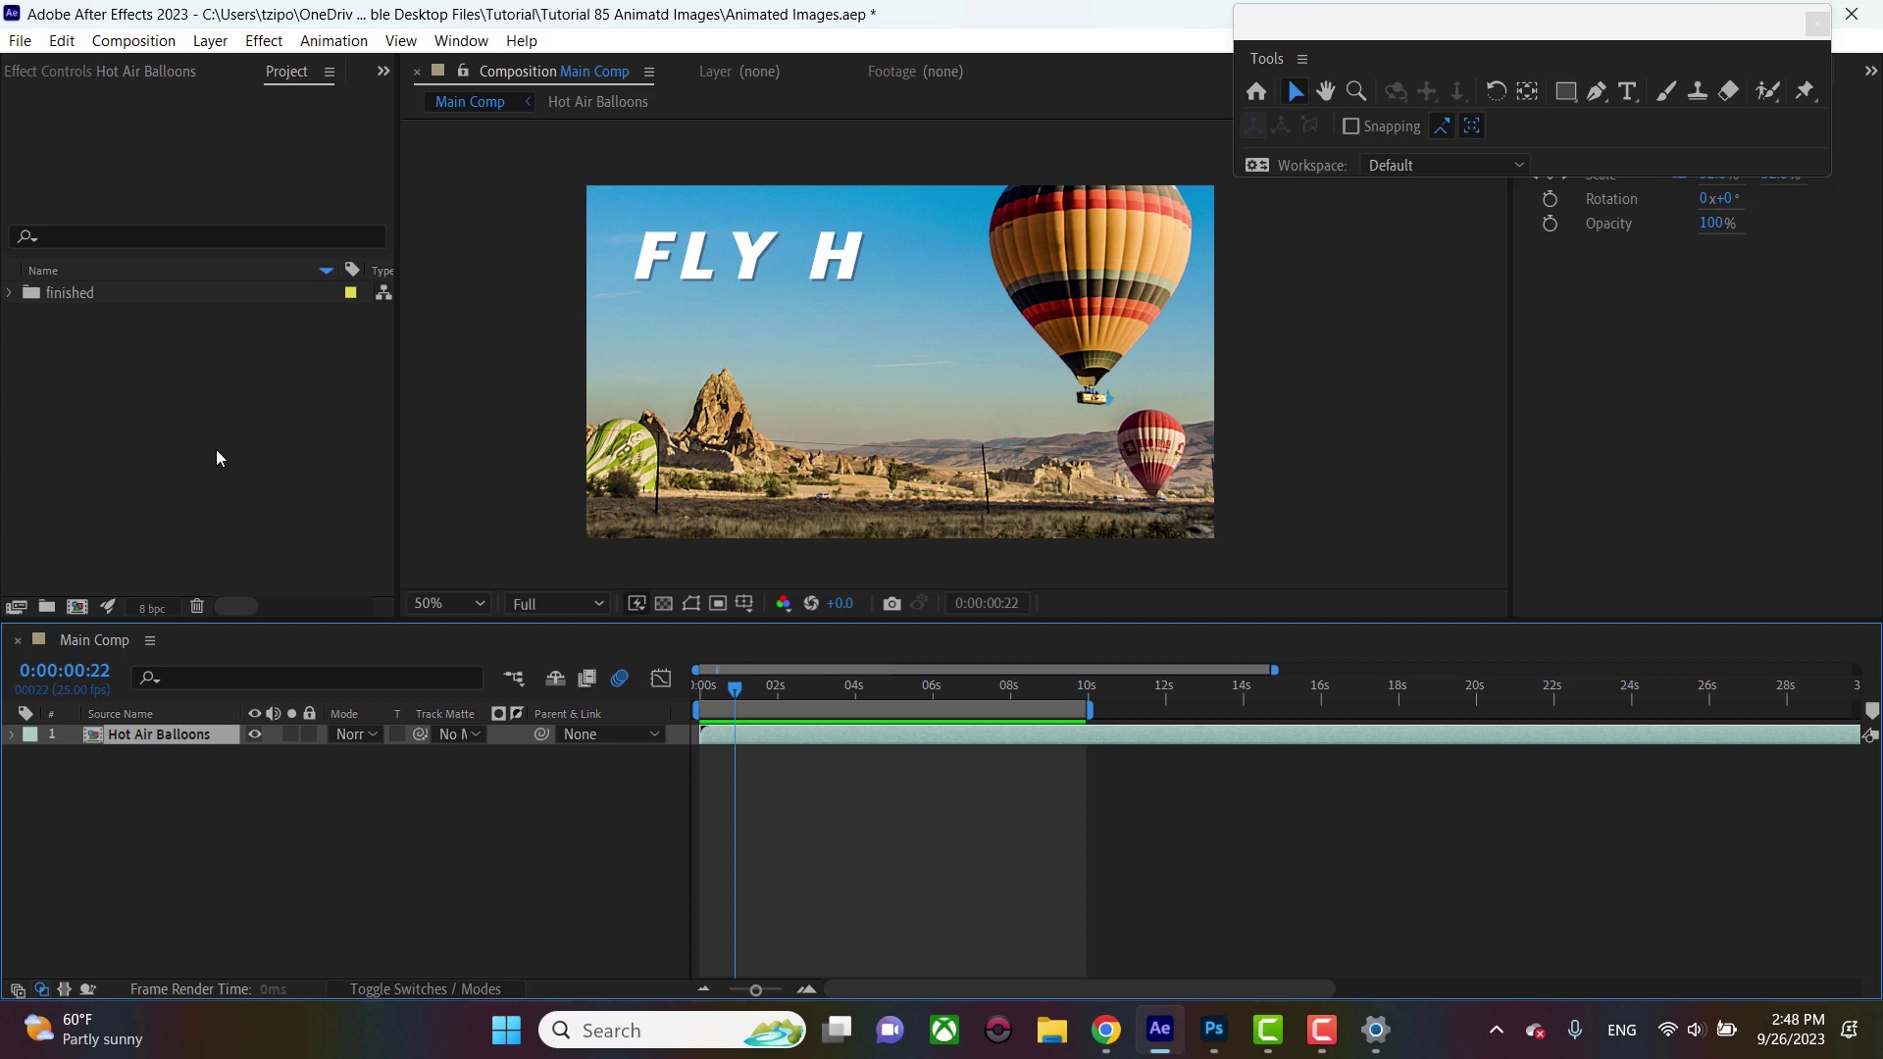
In After Effects, import Hot Air Balloons.psd as Composition - Retain Layer Sizes with Editable Layer Styles, and open the new composition
click(217, 458)
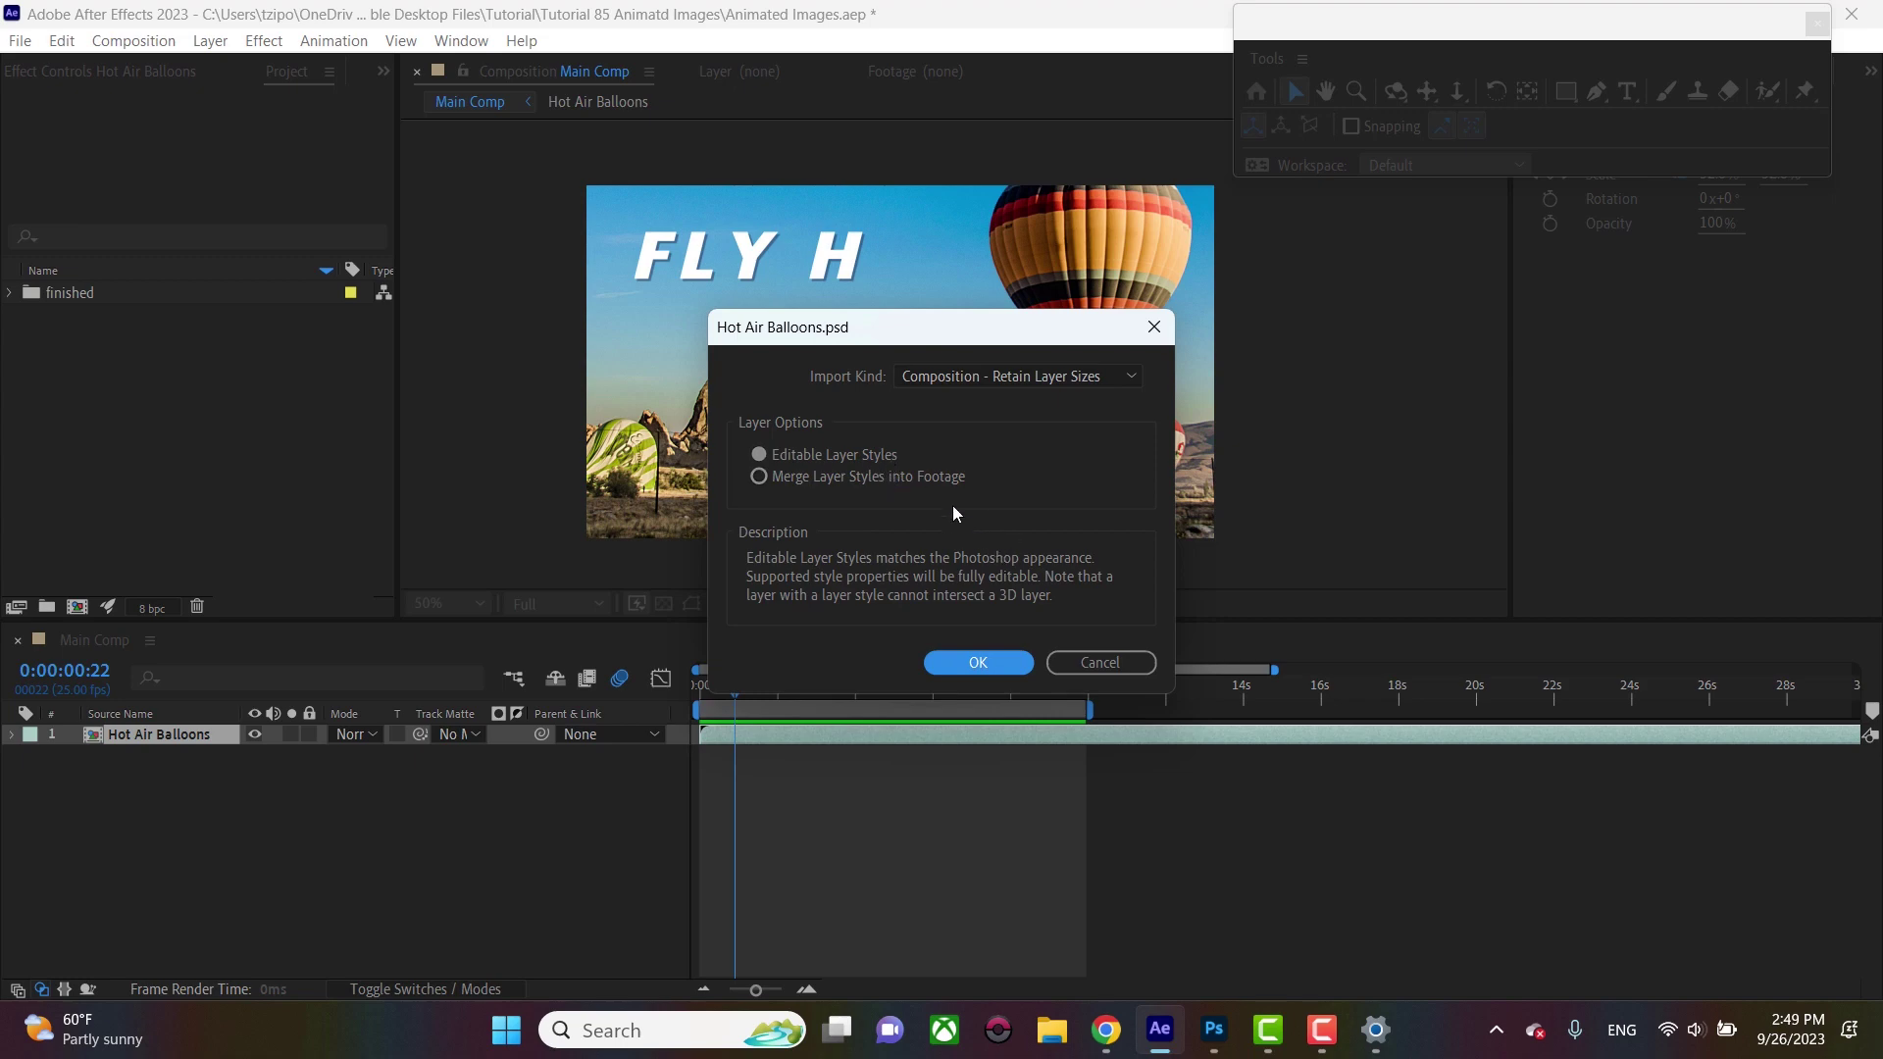
click(964, 664)
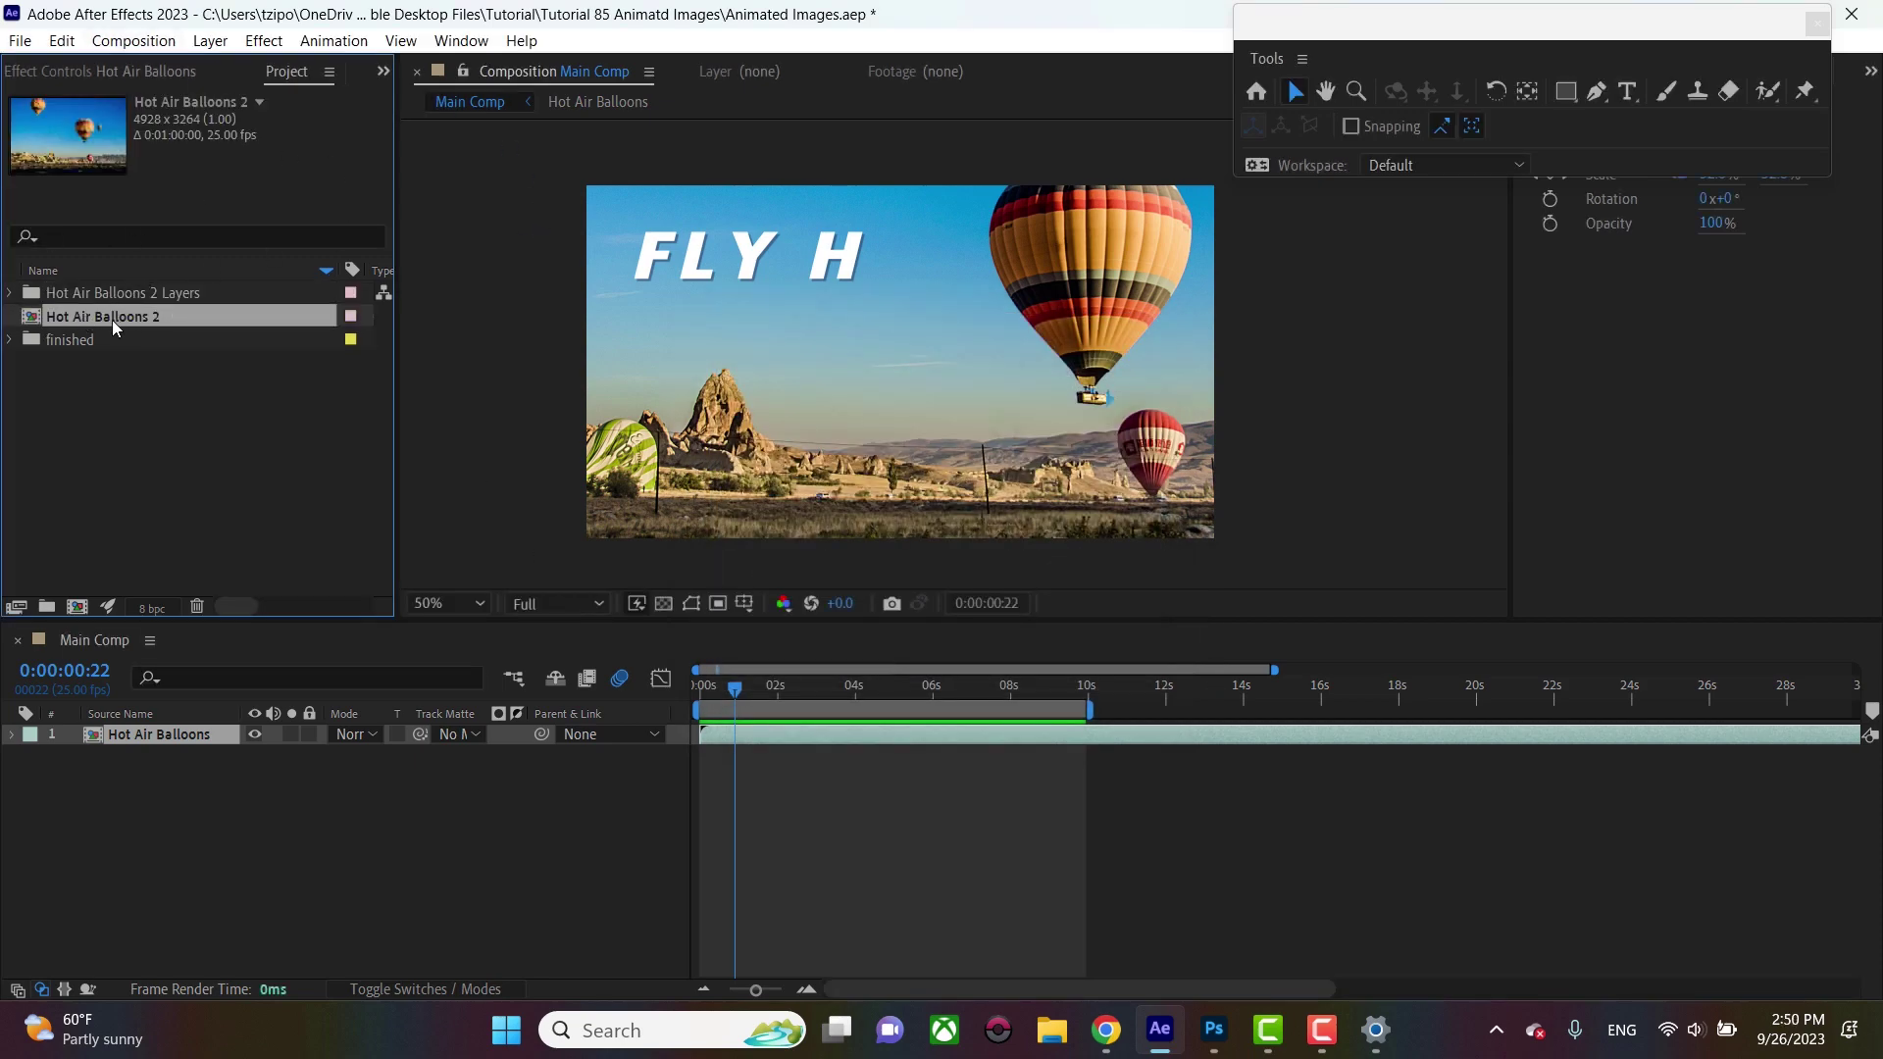
double_click(110, 314)
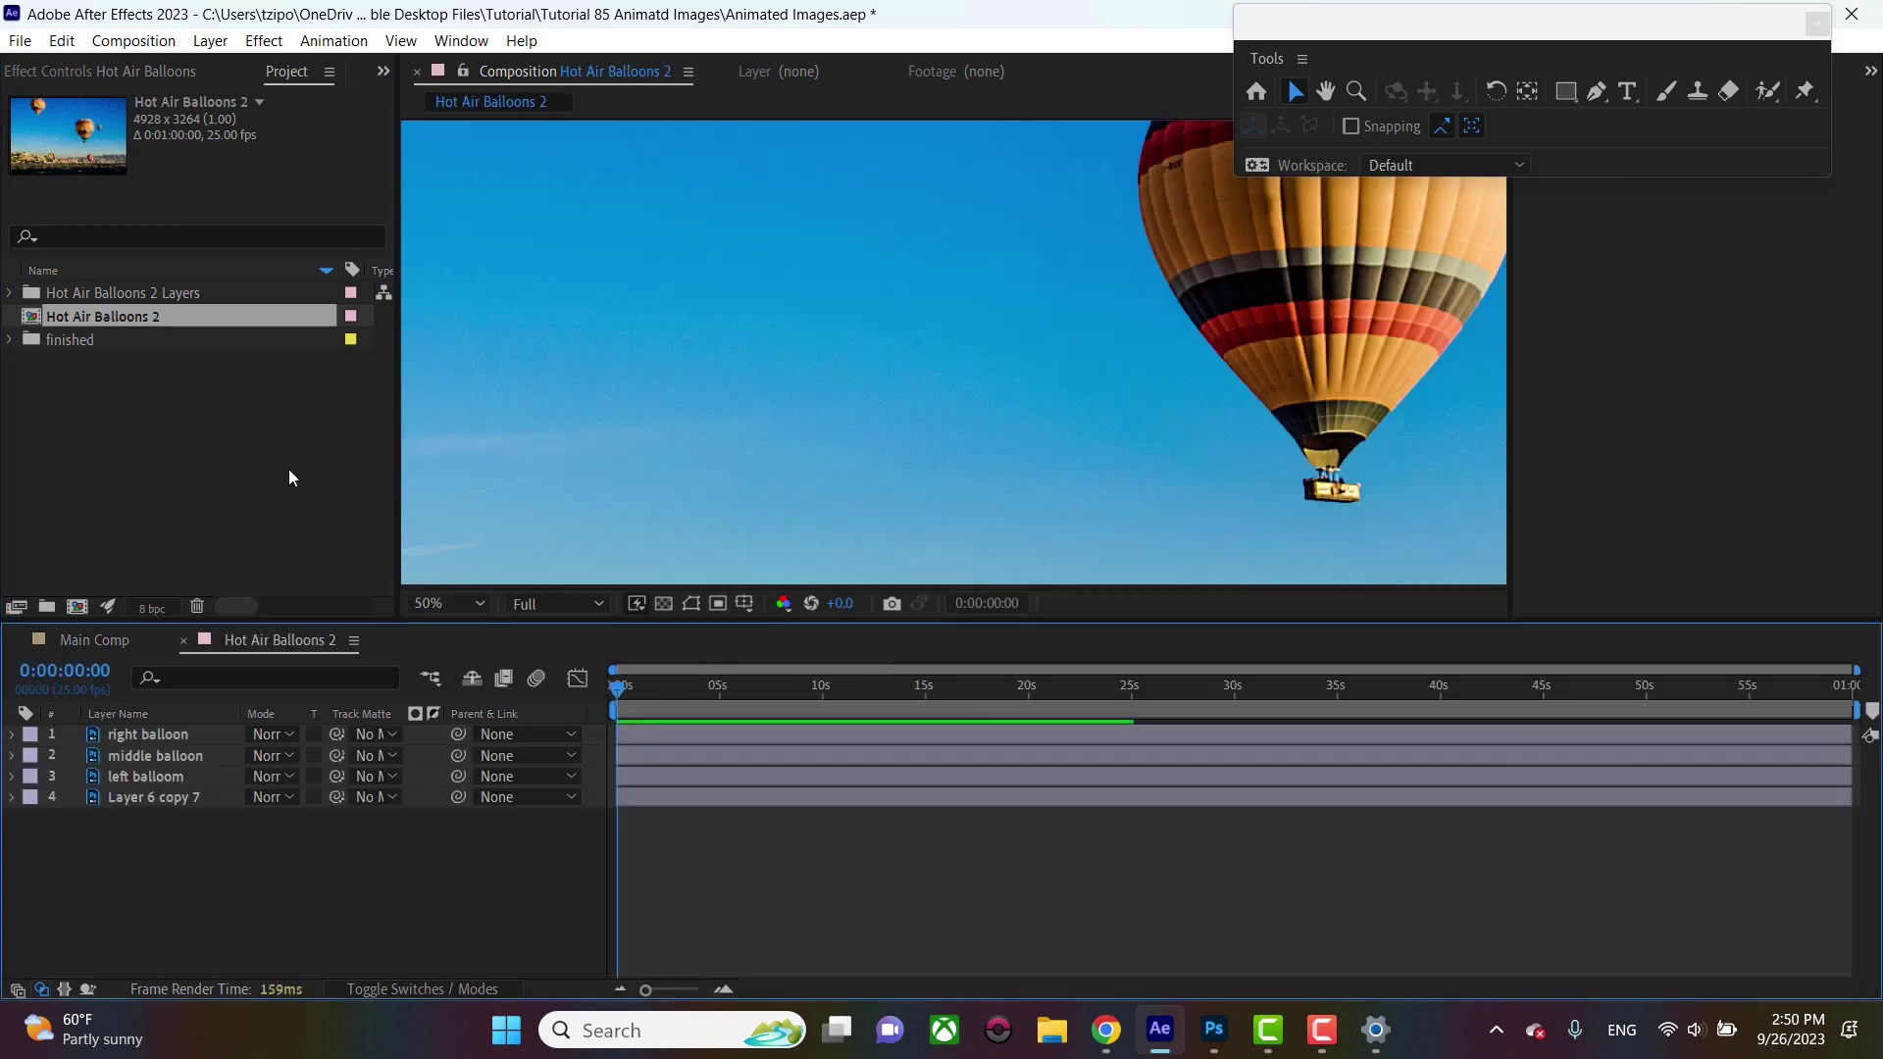
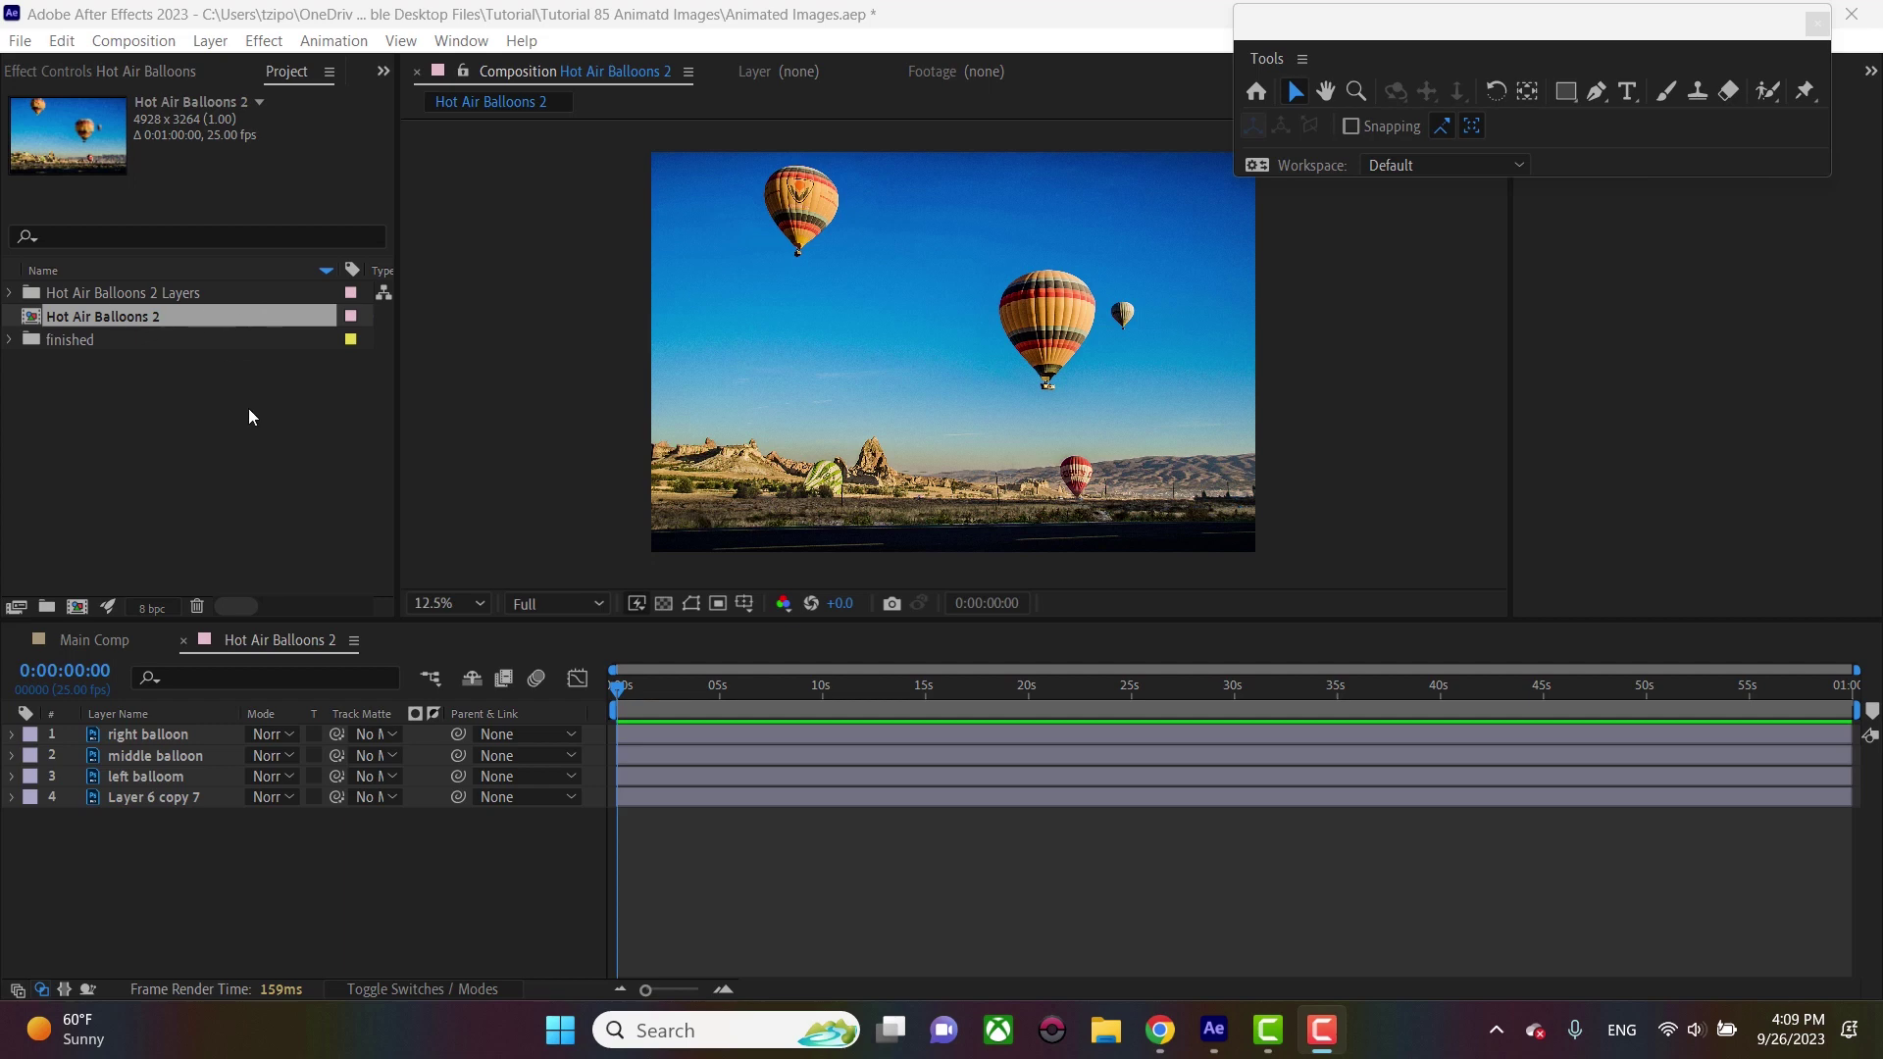
Rename the Layer 6 copy 7 layer as BG
click(139, 796)
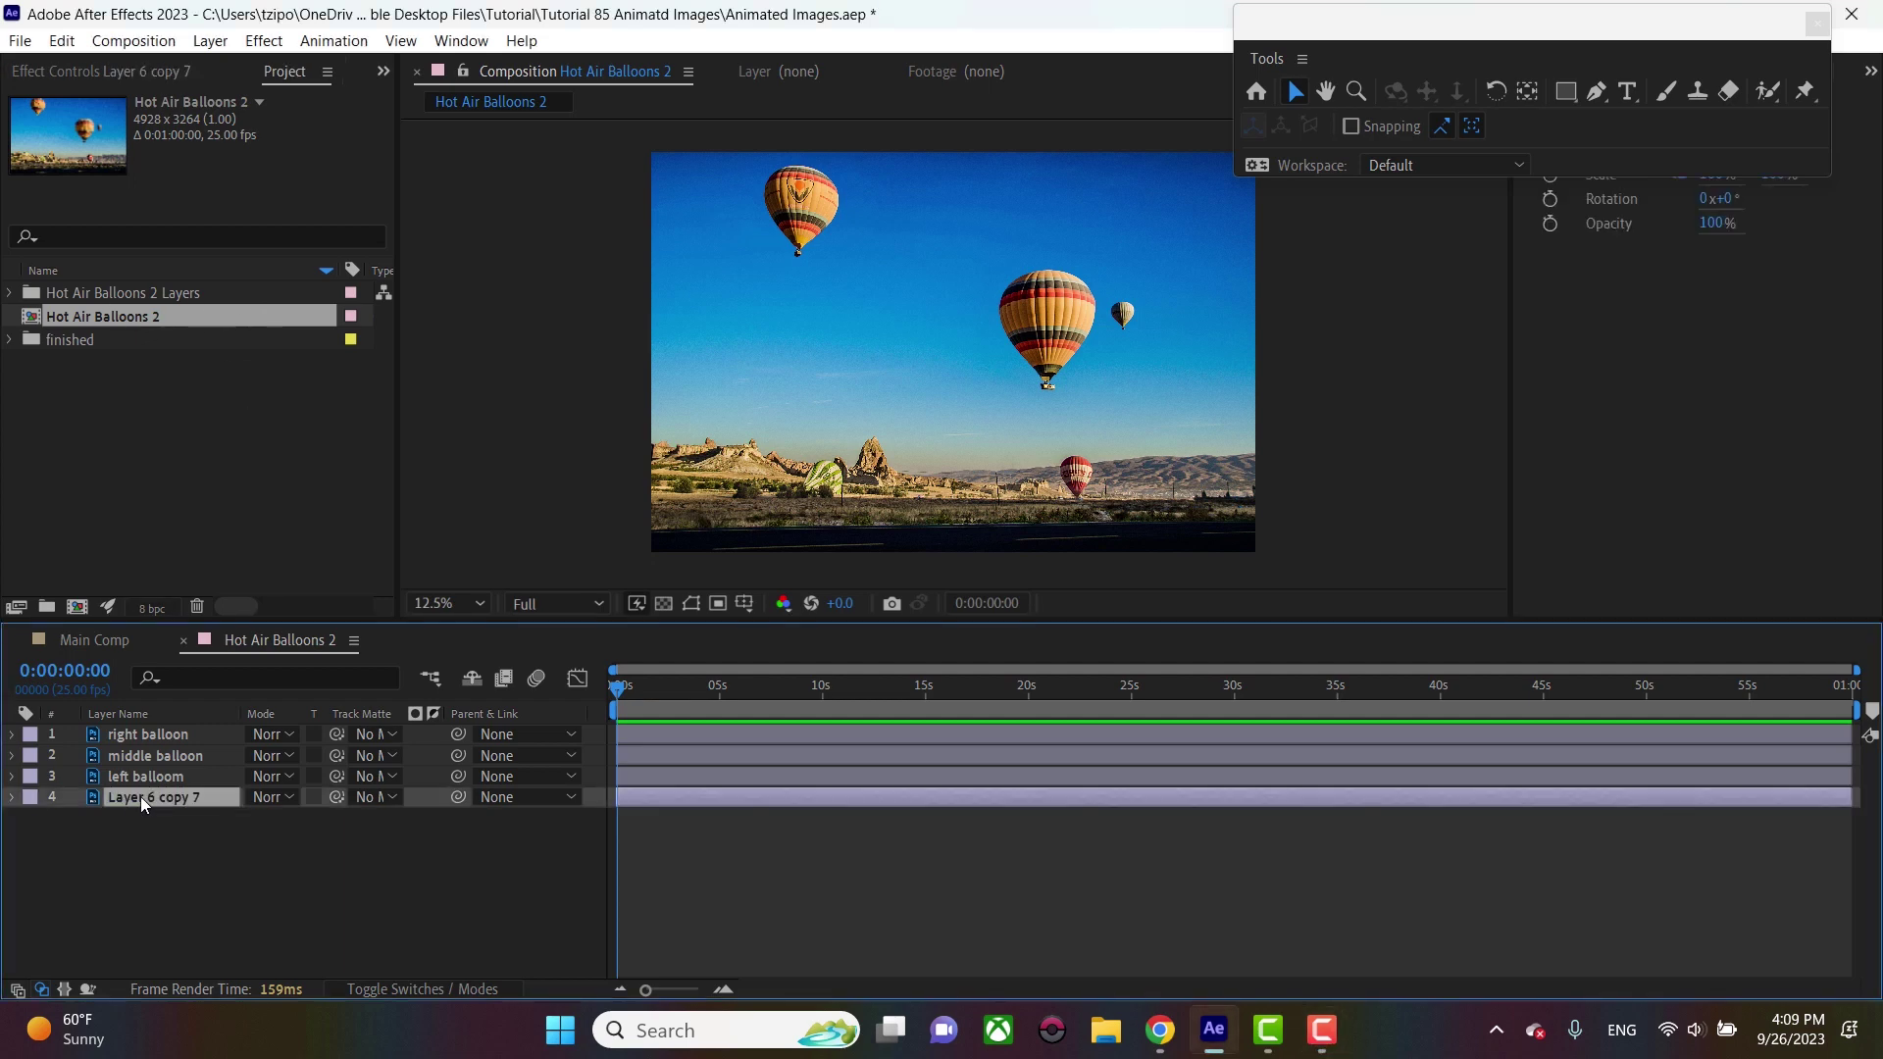
key(Return)
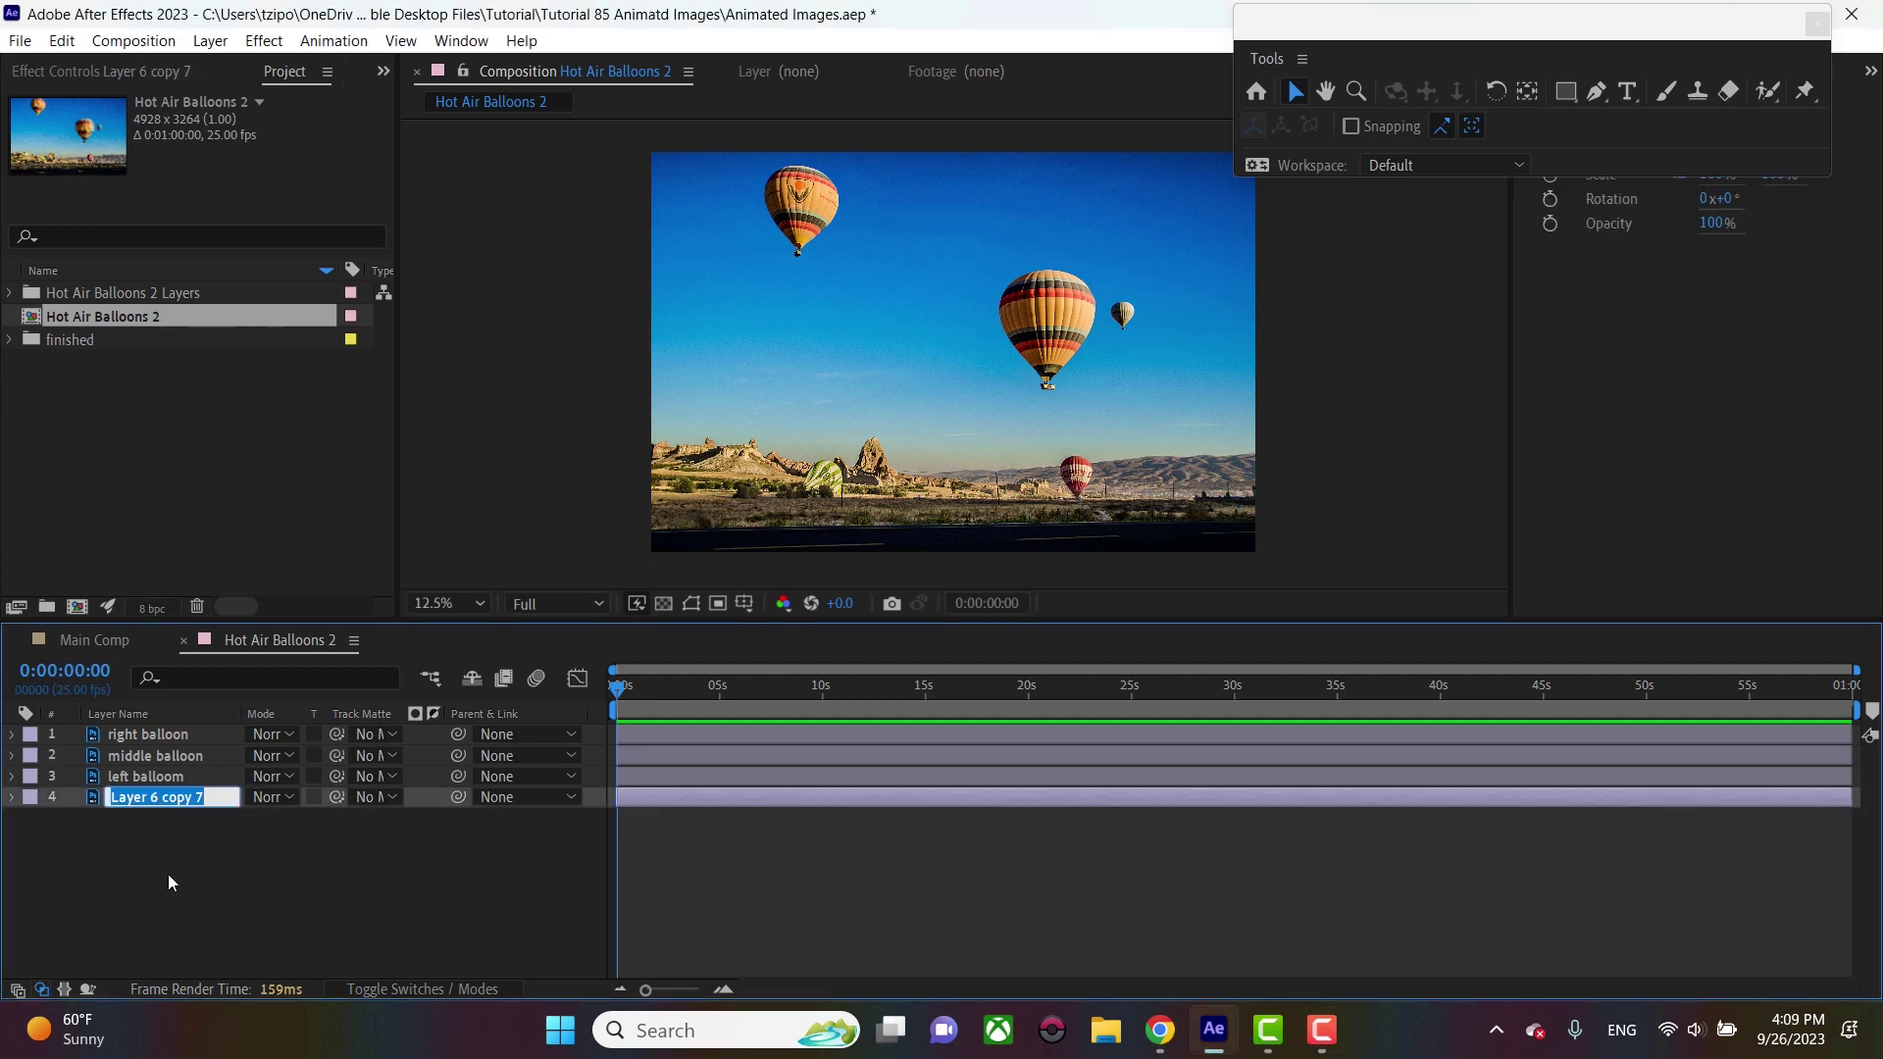
text(BG)
click(171, 863)
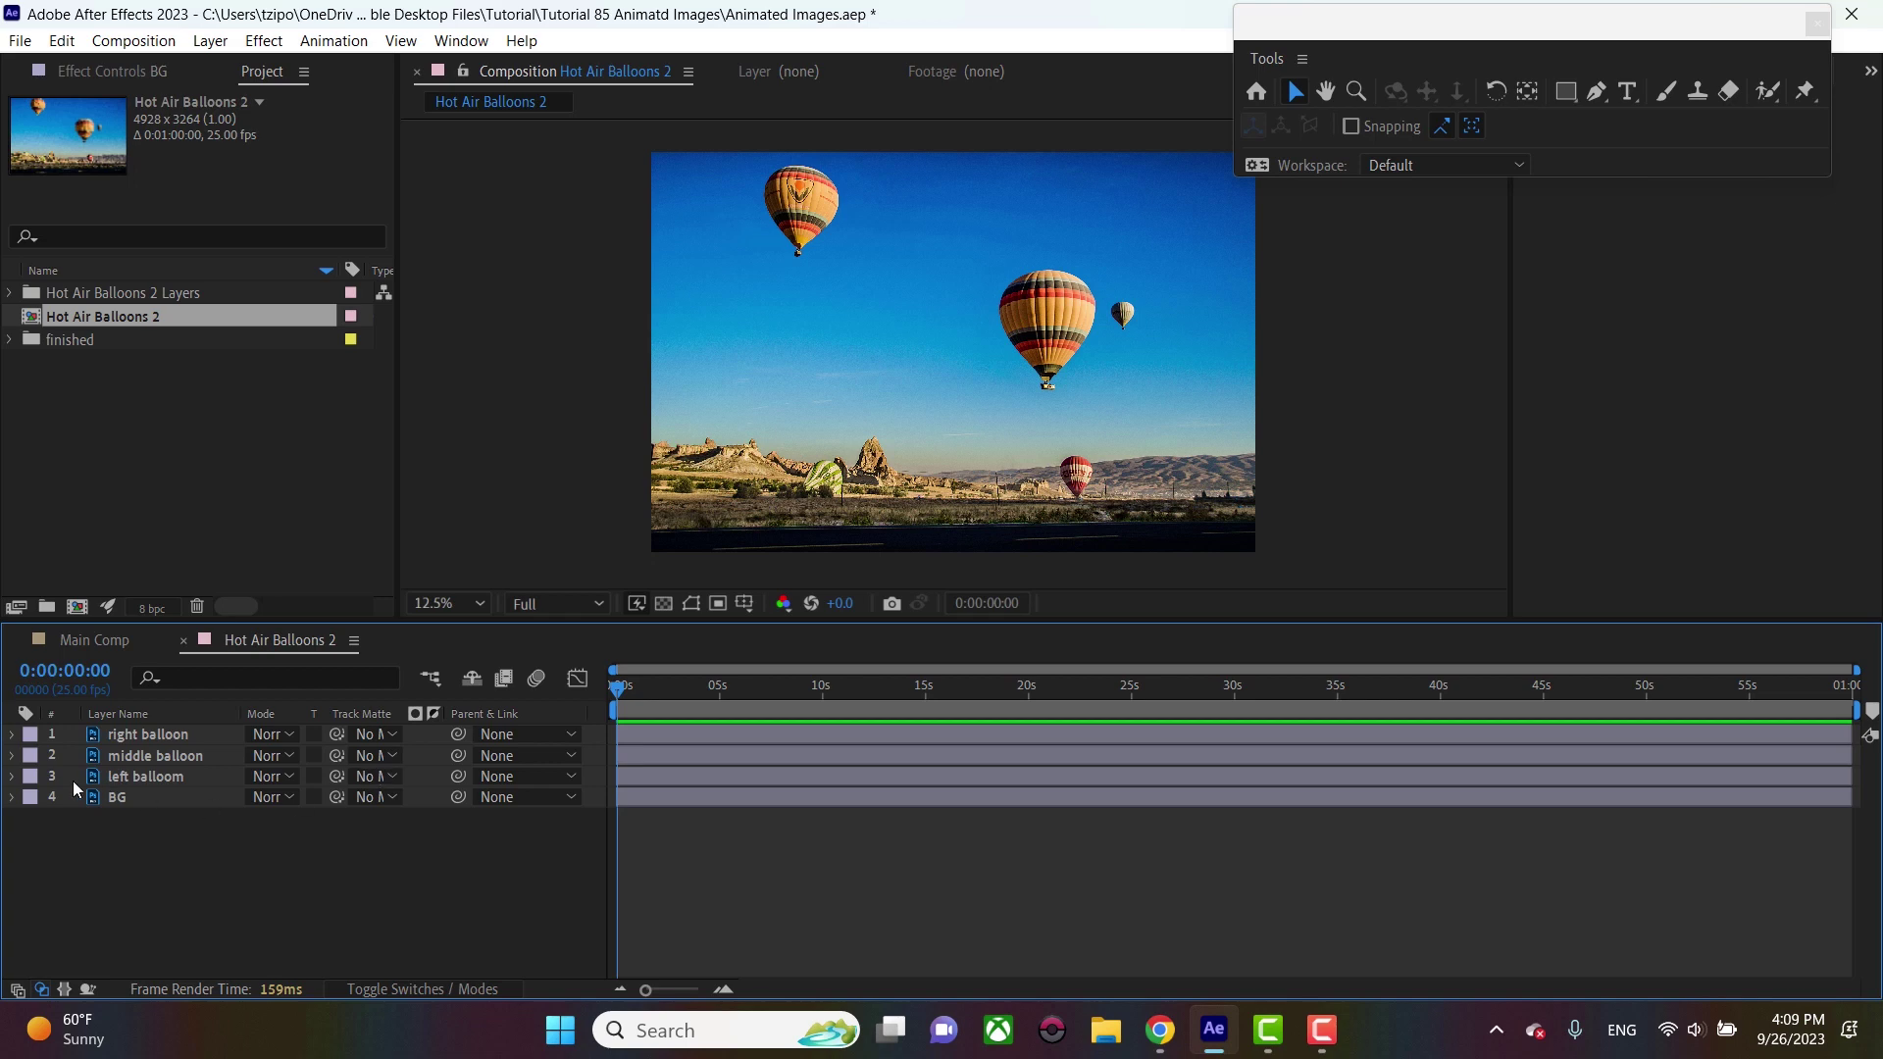
Move the small right balloon slightly up and to the right, and the middle balloon slightly up and to the left
click(1147, 312)
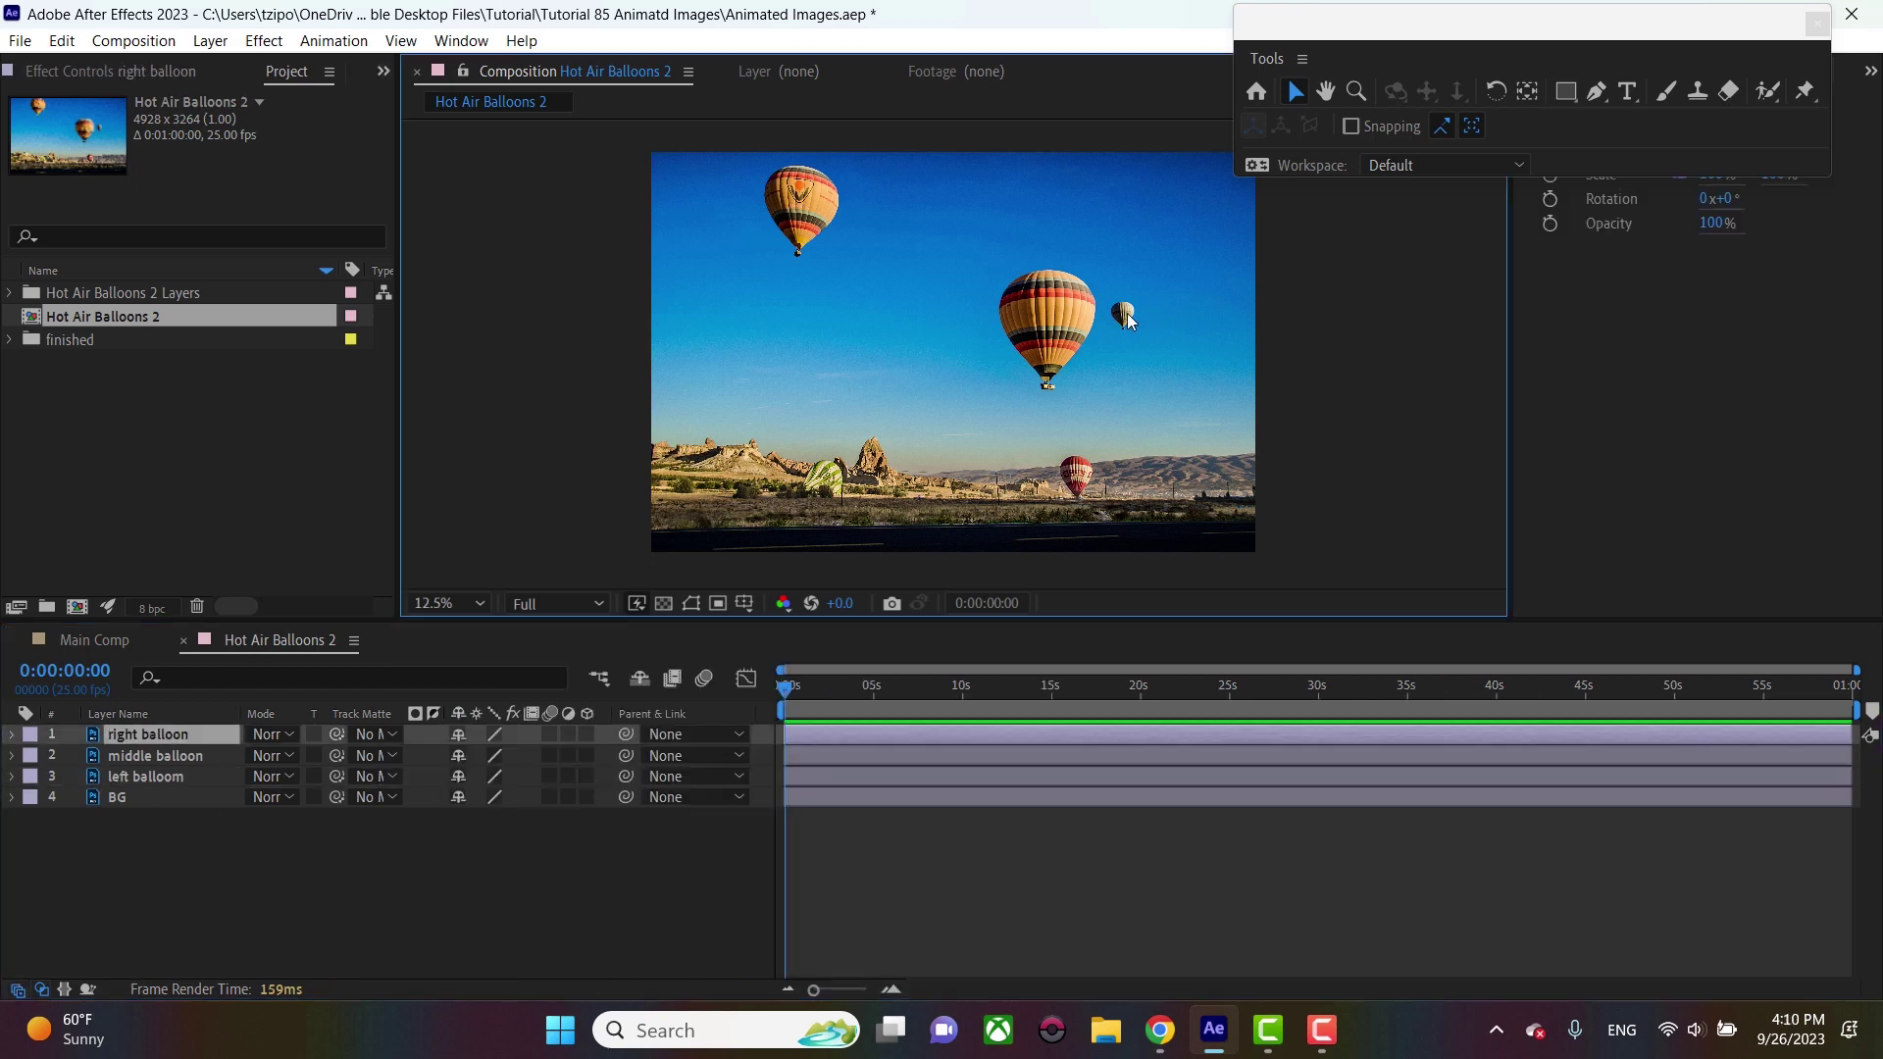
drag(1127, 314, 1163, 308)
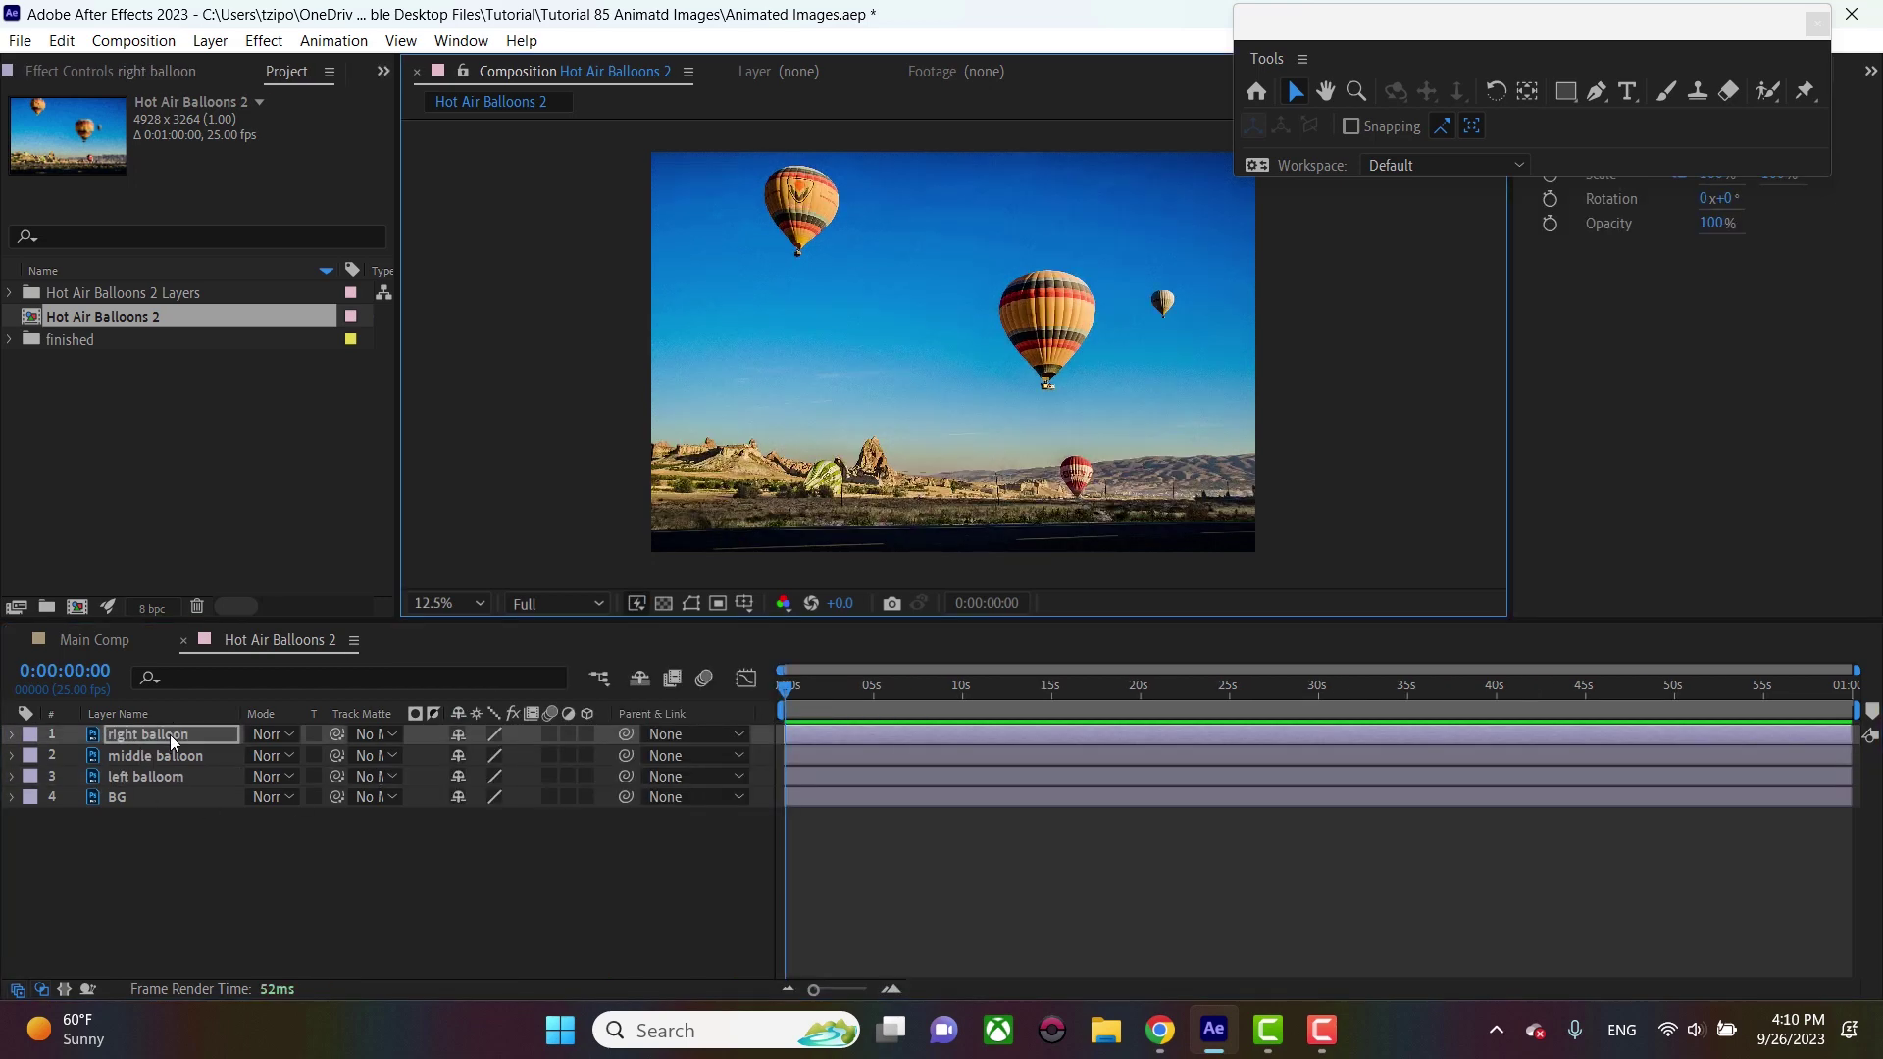
mouse_move(1167, 310)
mouse_down()
mouse_move(1155, 265)
mouse_move(1150, 385)
mouse_move(1165, 247)
mouse_move(1155, 336)
mouse_move(1160, 306)
mouse_up()
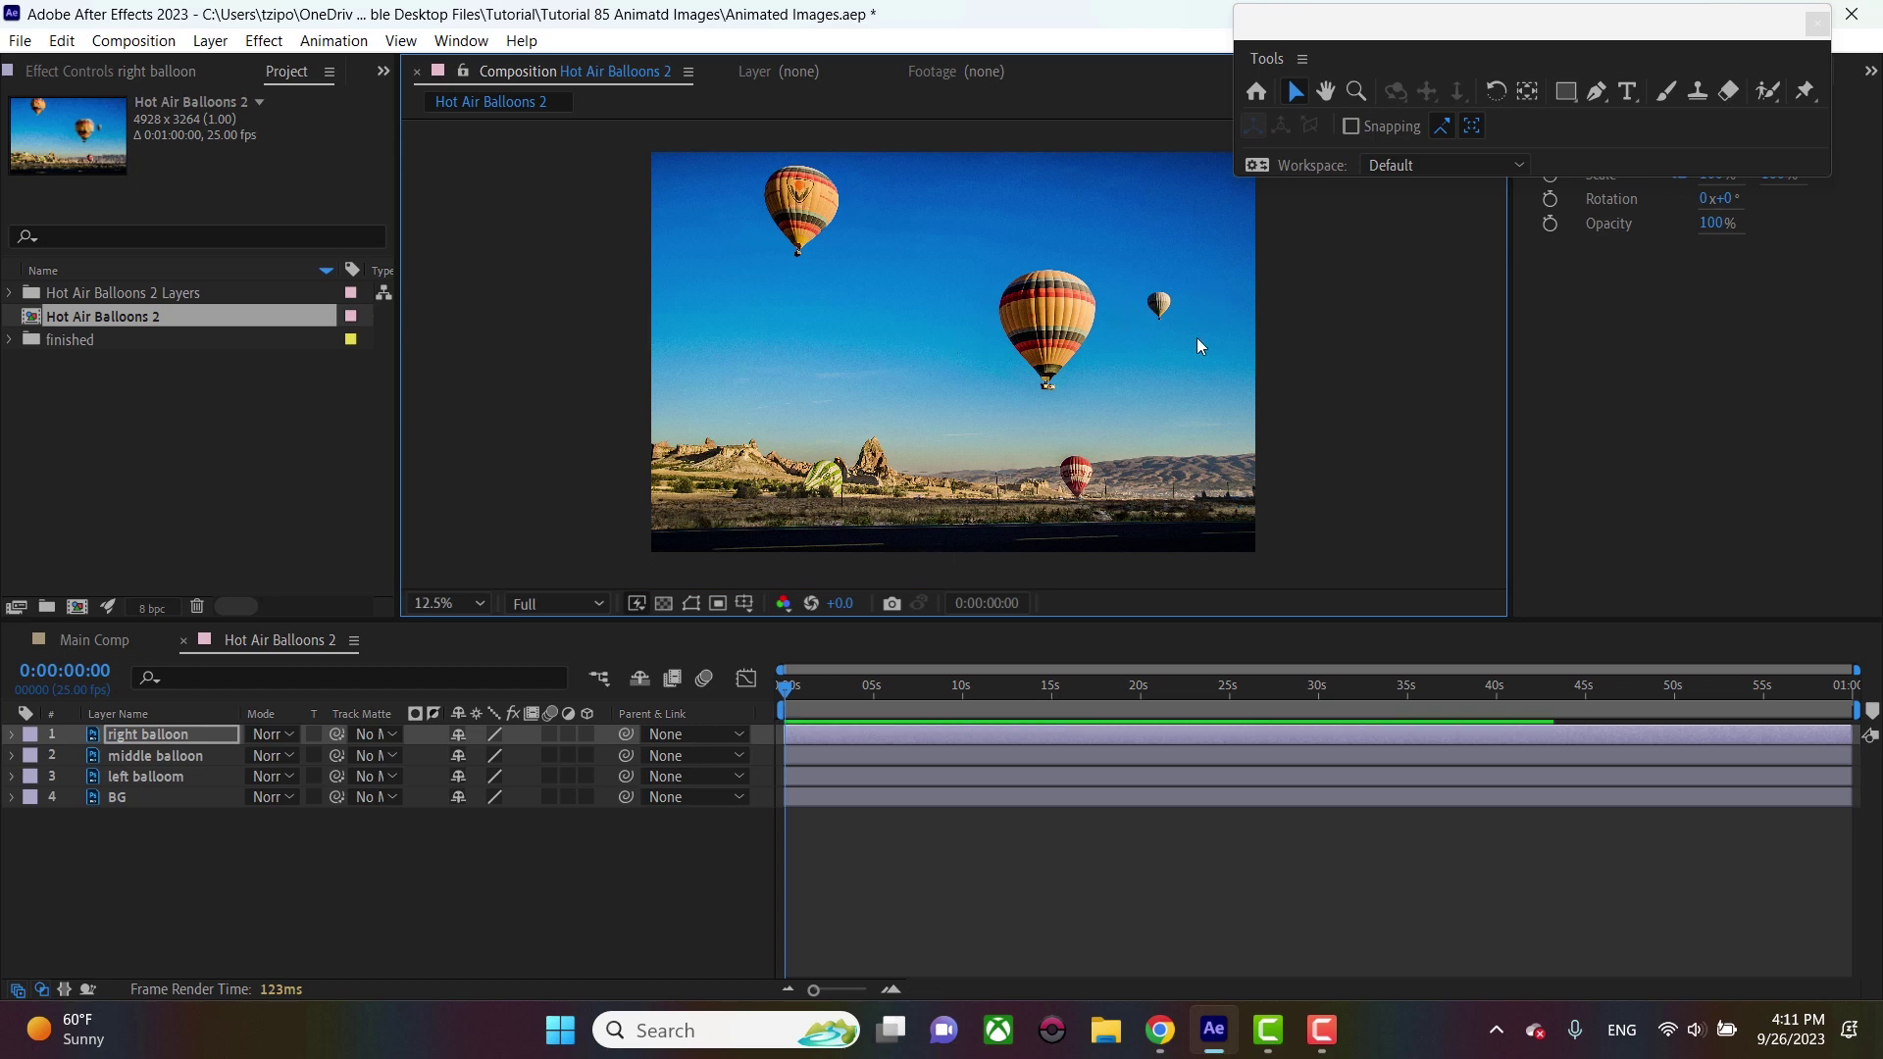
drag(1032, 327, 1012, 318)
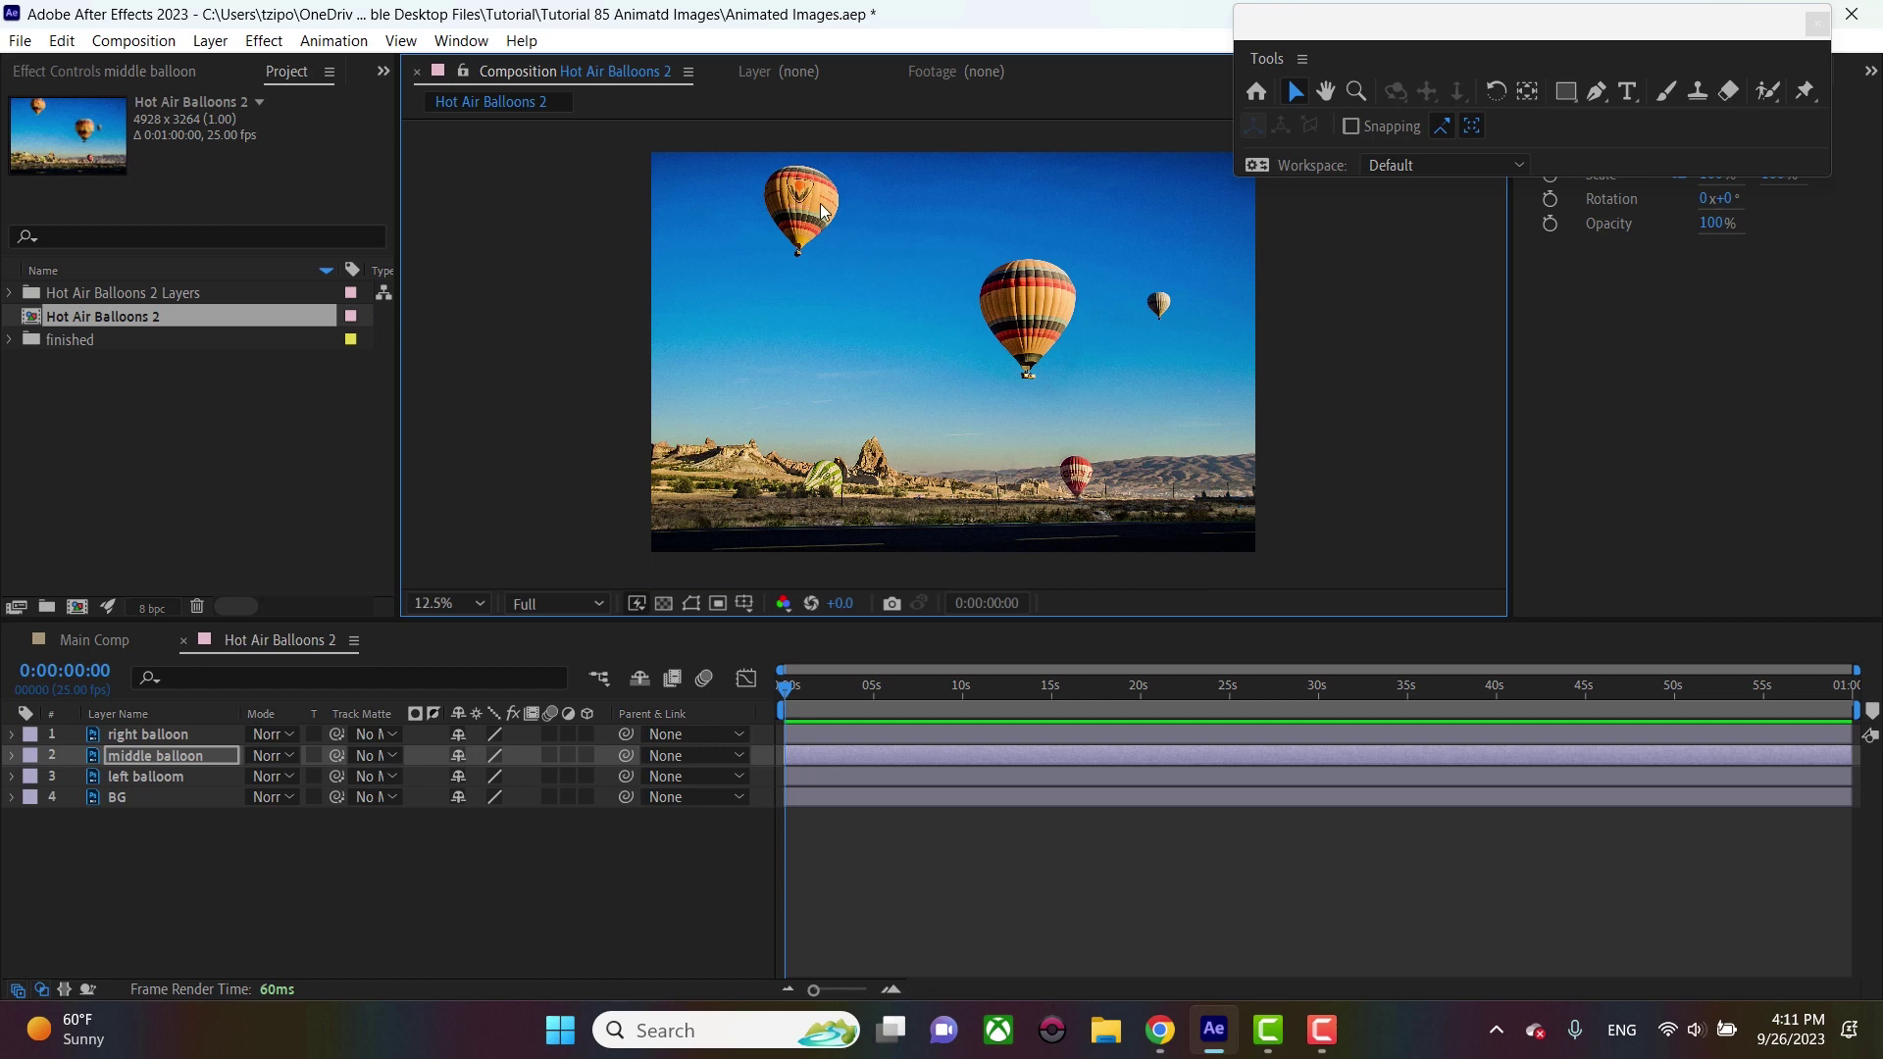
Shift the left balloon slightly down and to the left, and start keyframing its Position at 0:00:00:00
drag(822, 211, 812, 230)
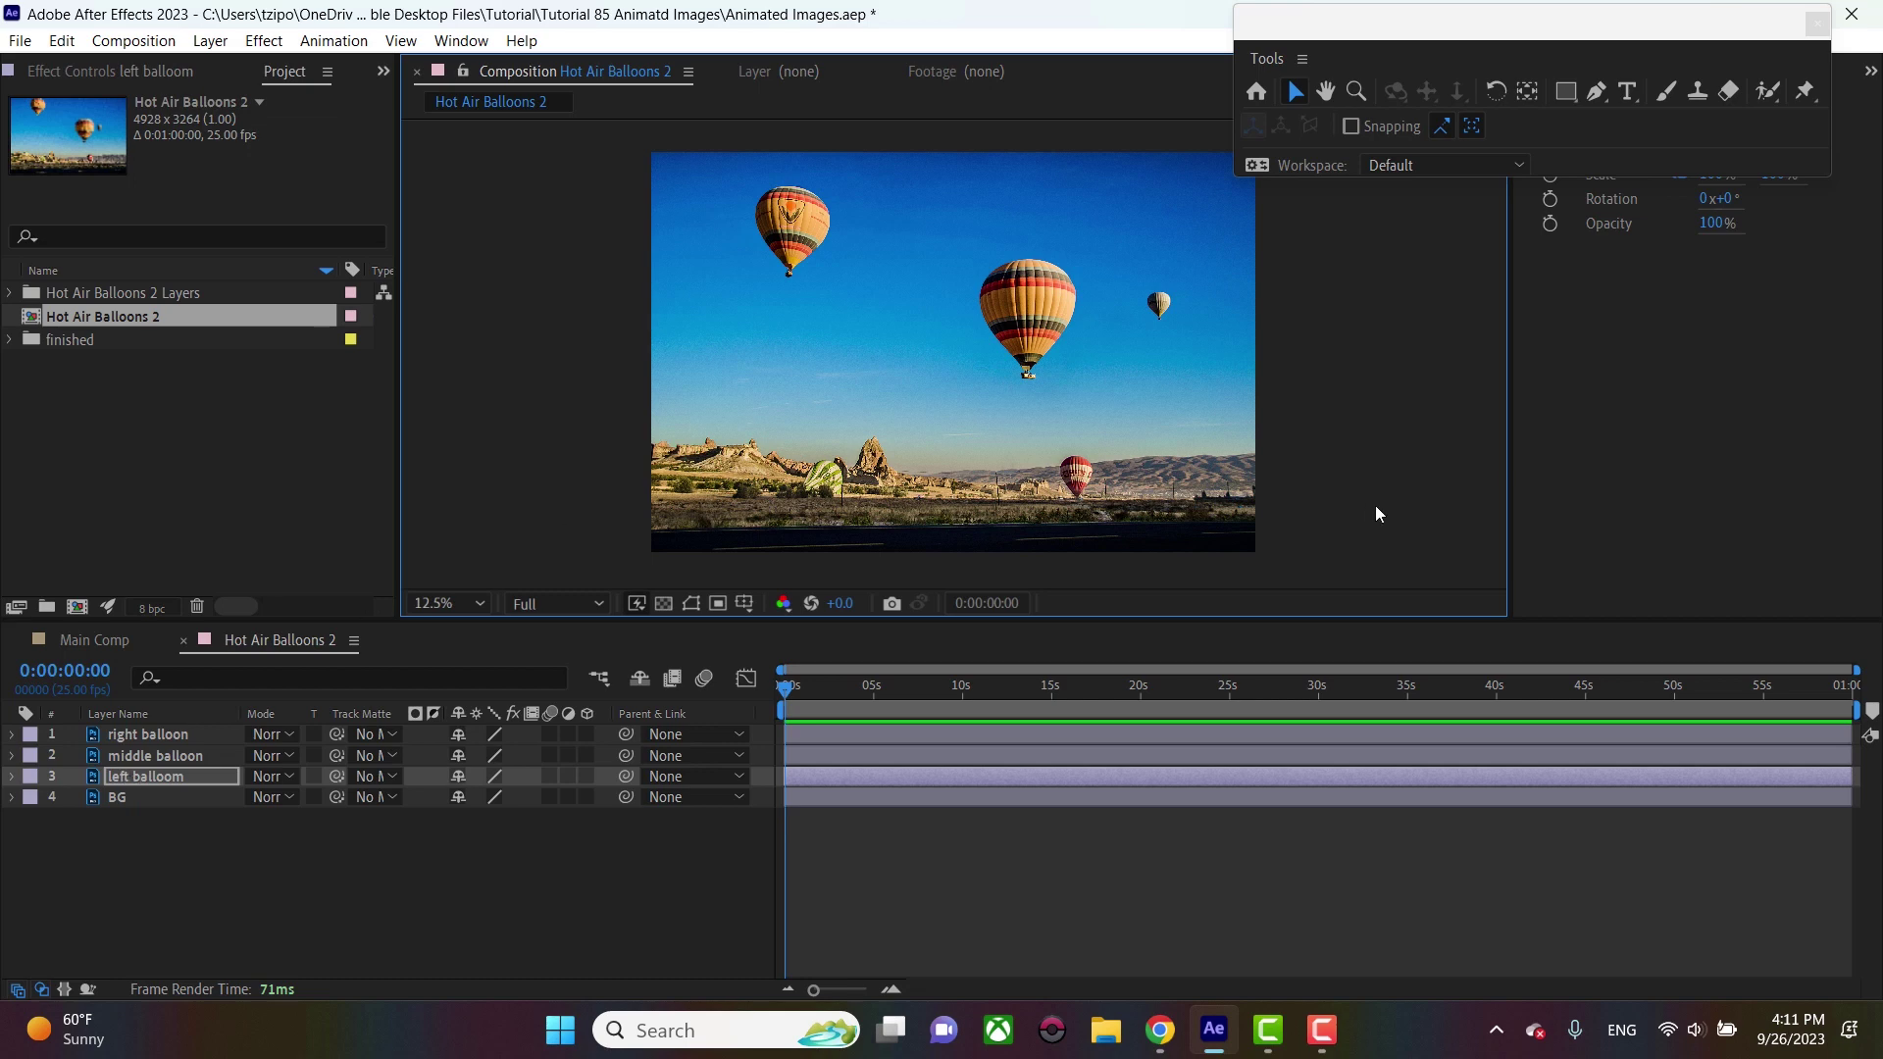
click(125, 775)
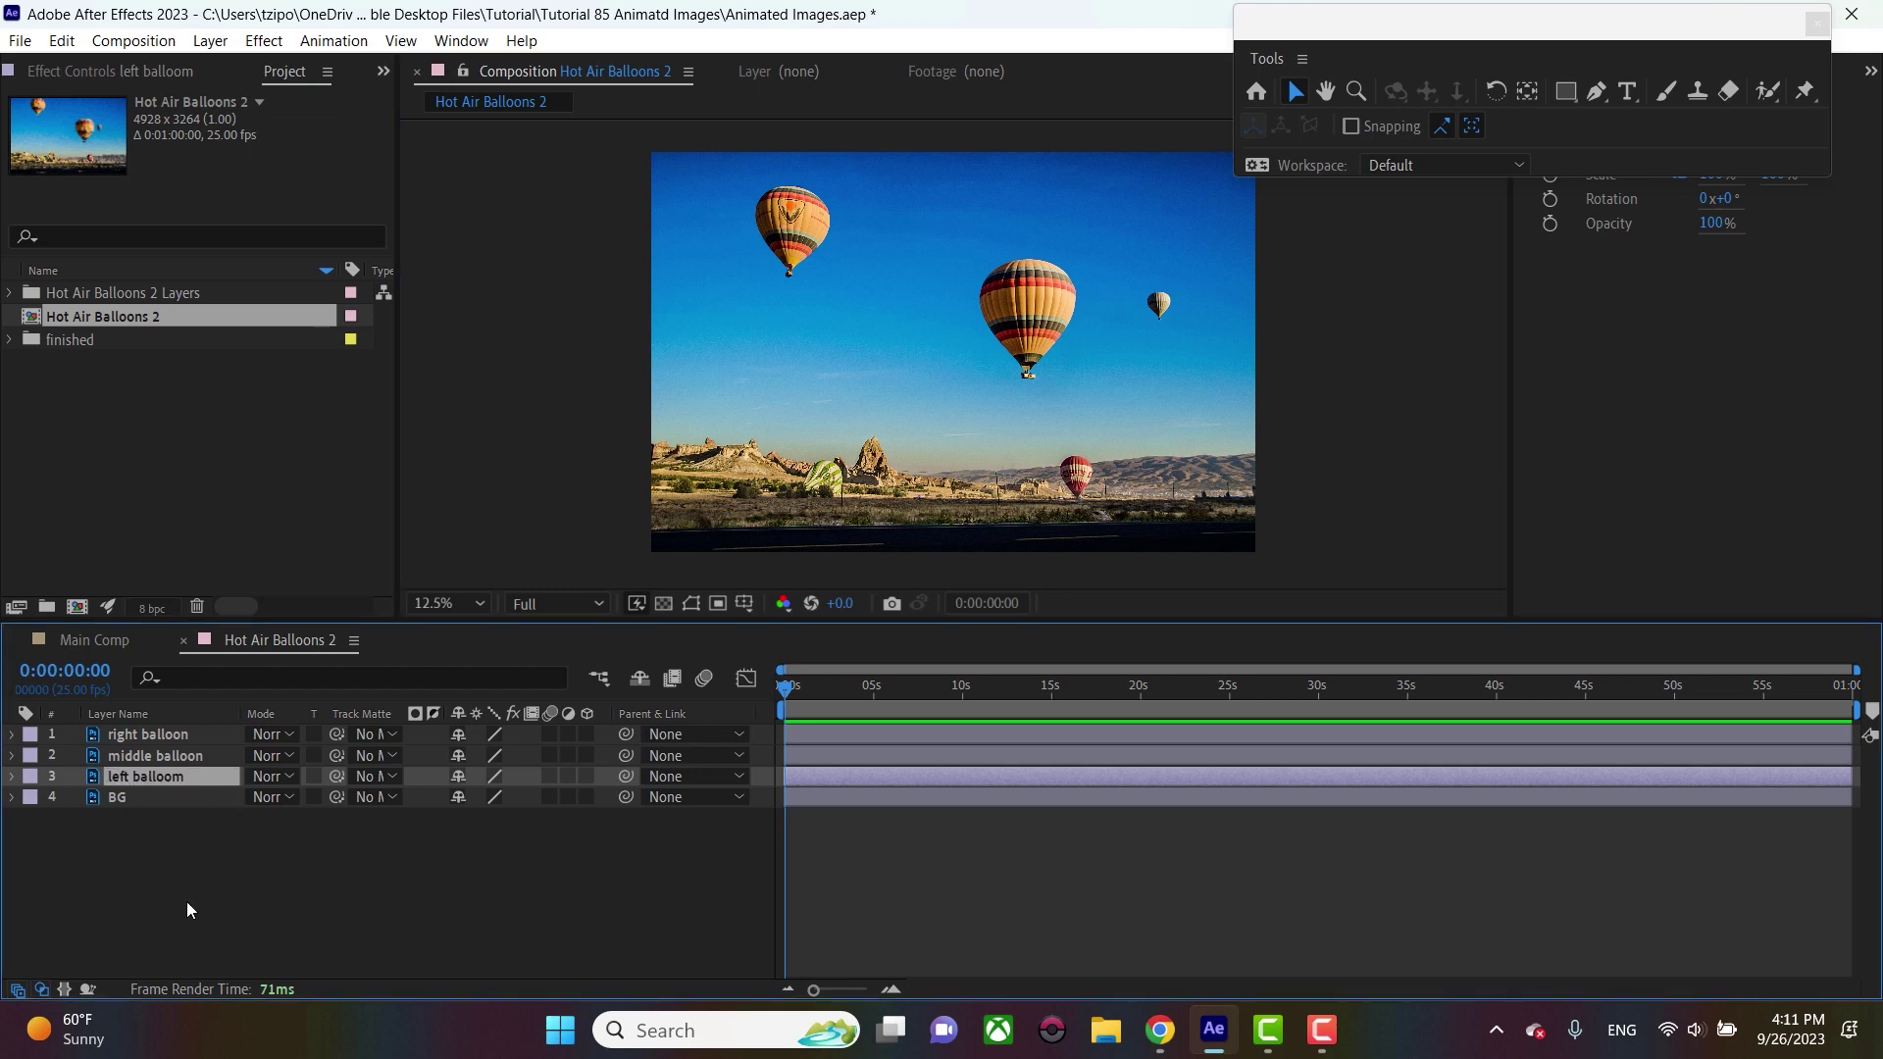
key(p)
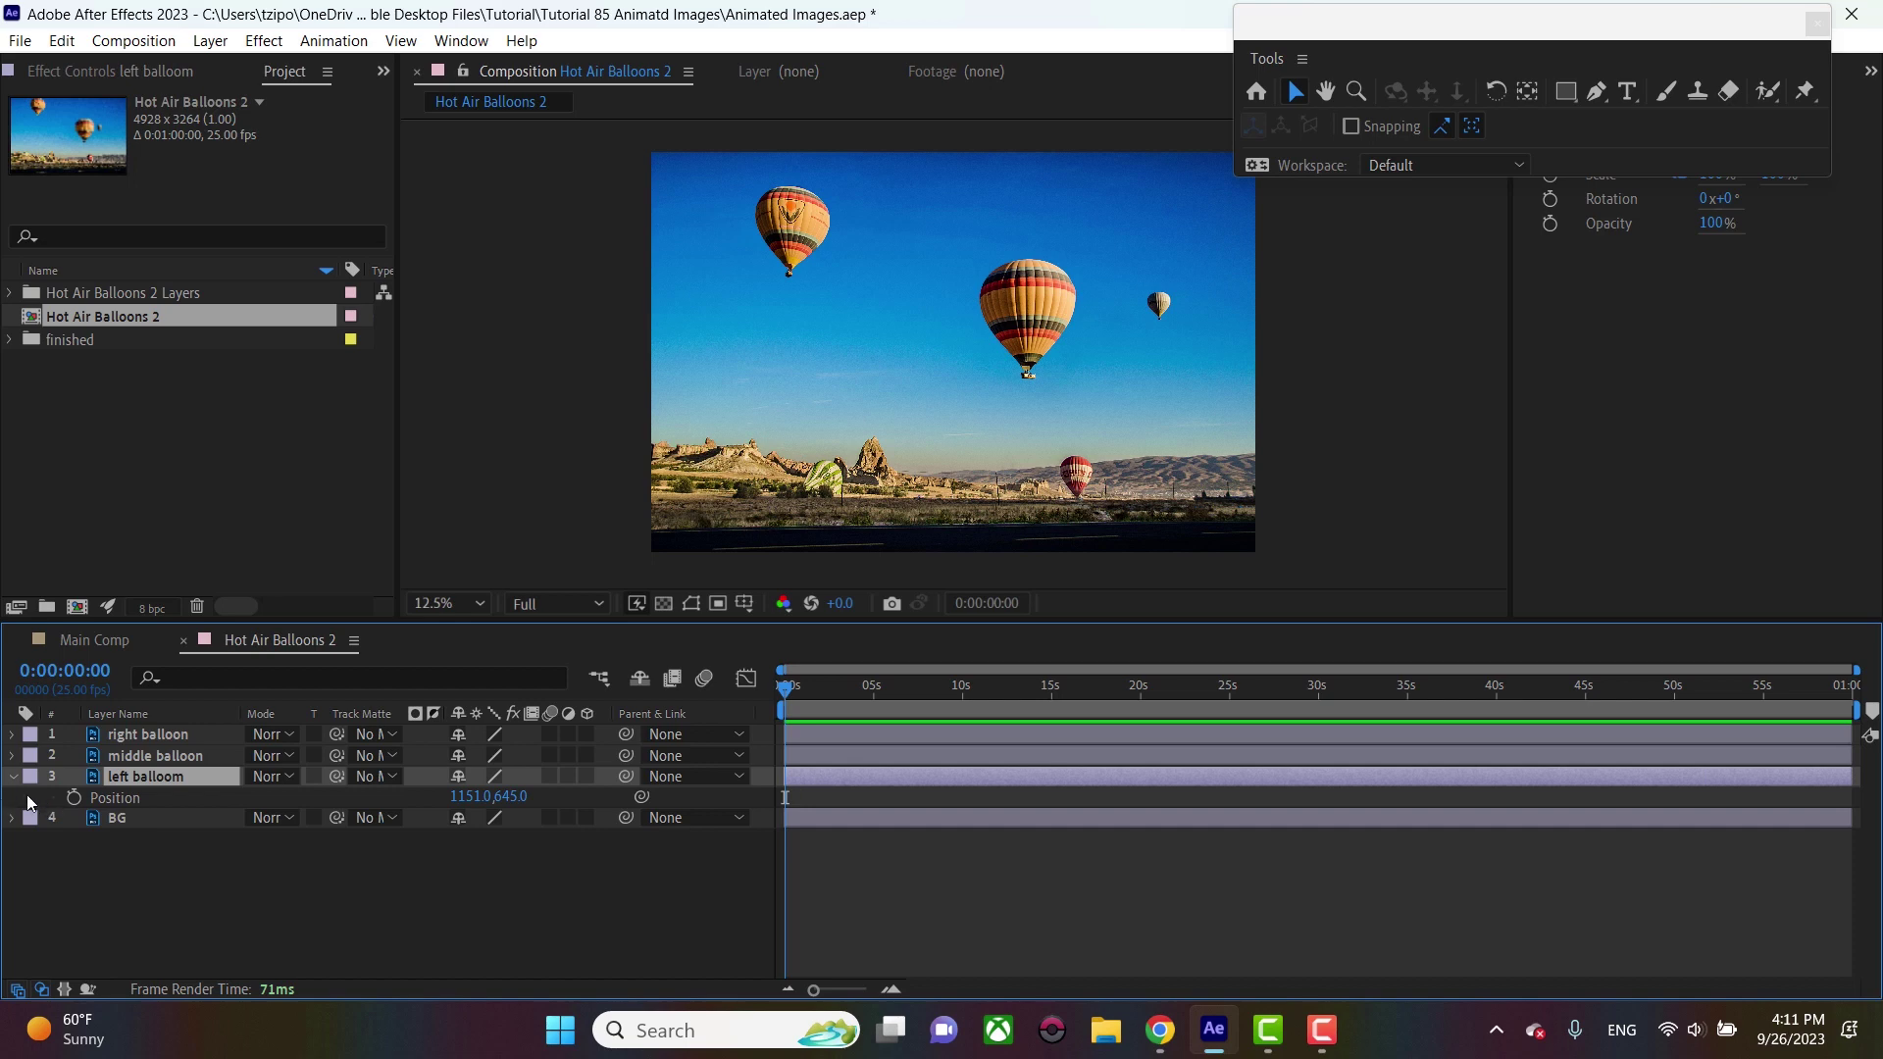
click(81, 801)
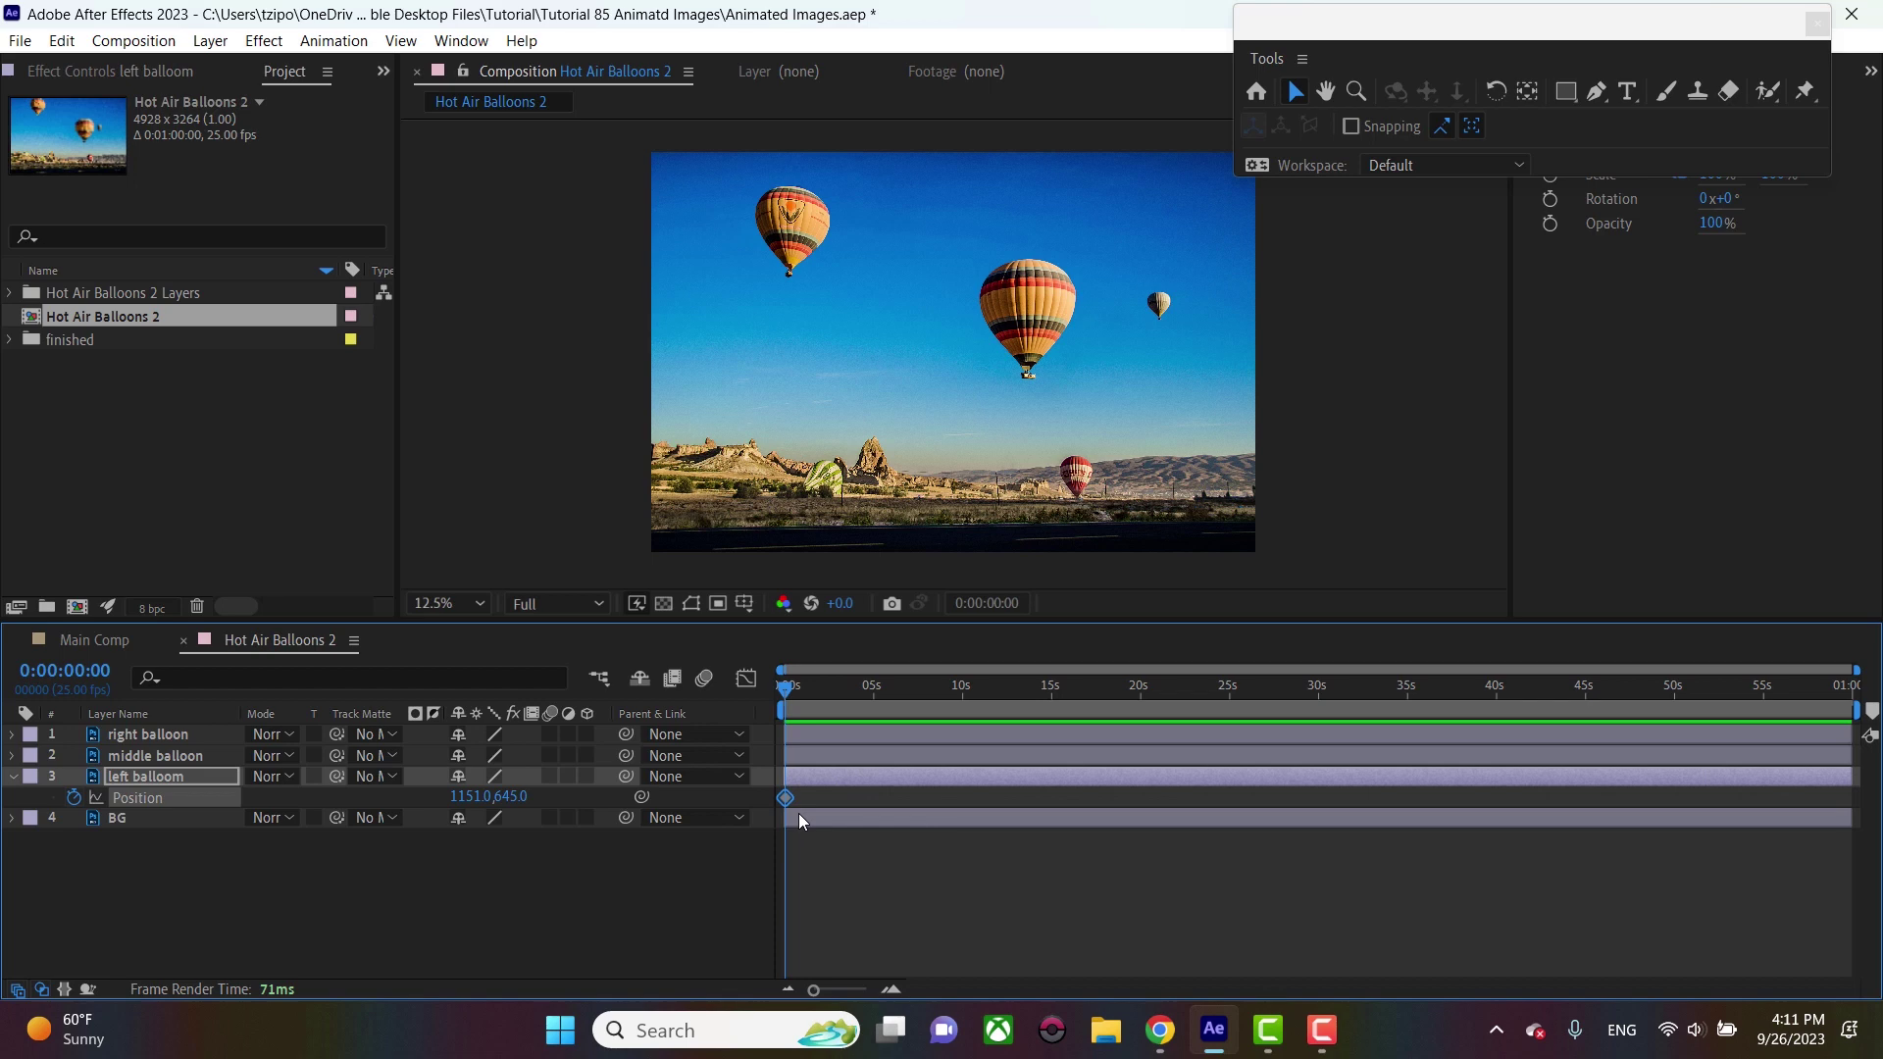
Try to animate the left balloon's descent by keyframing its Position at 1151, 1611 at 0:00:01:09, and move on to 0:00:02:11
click(862, 988)
click(976, 692)
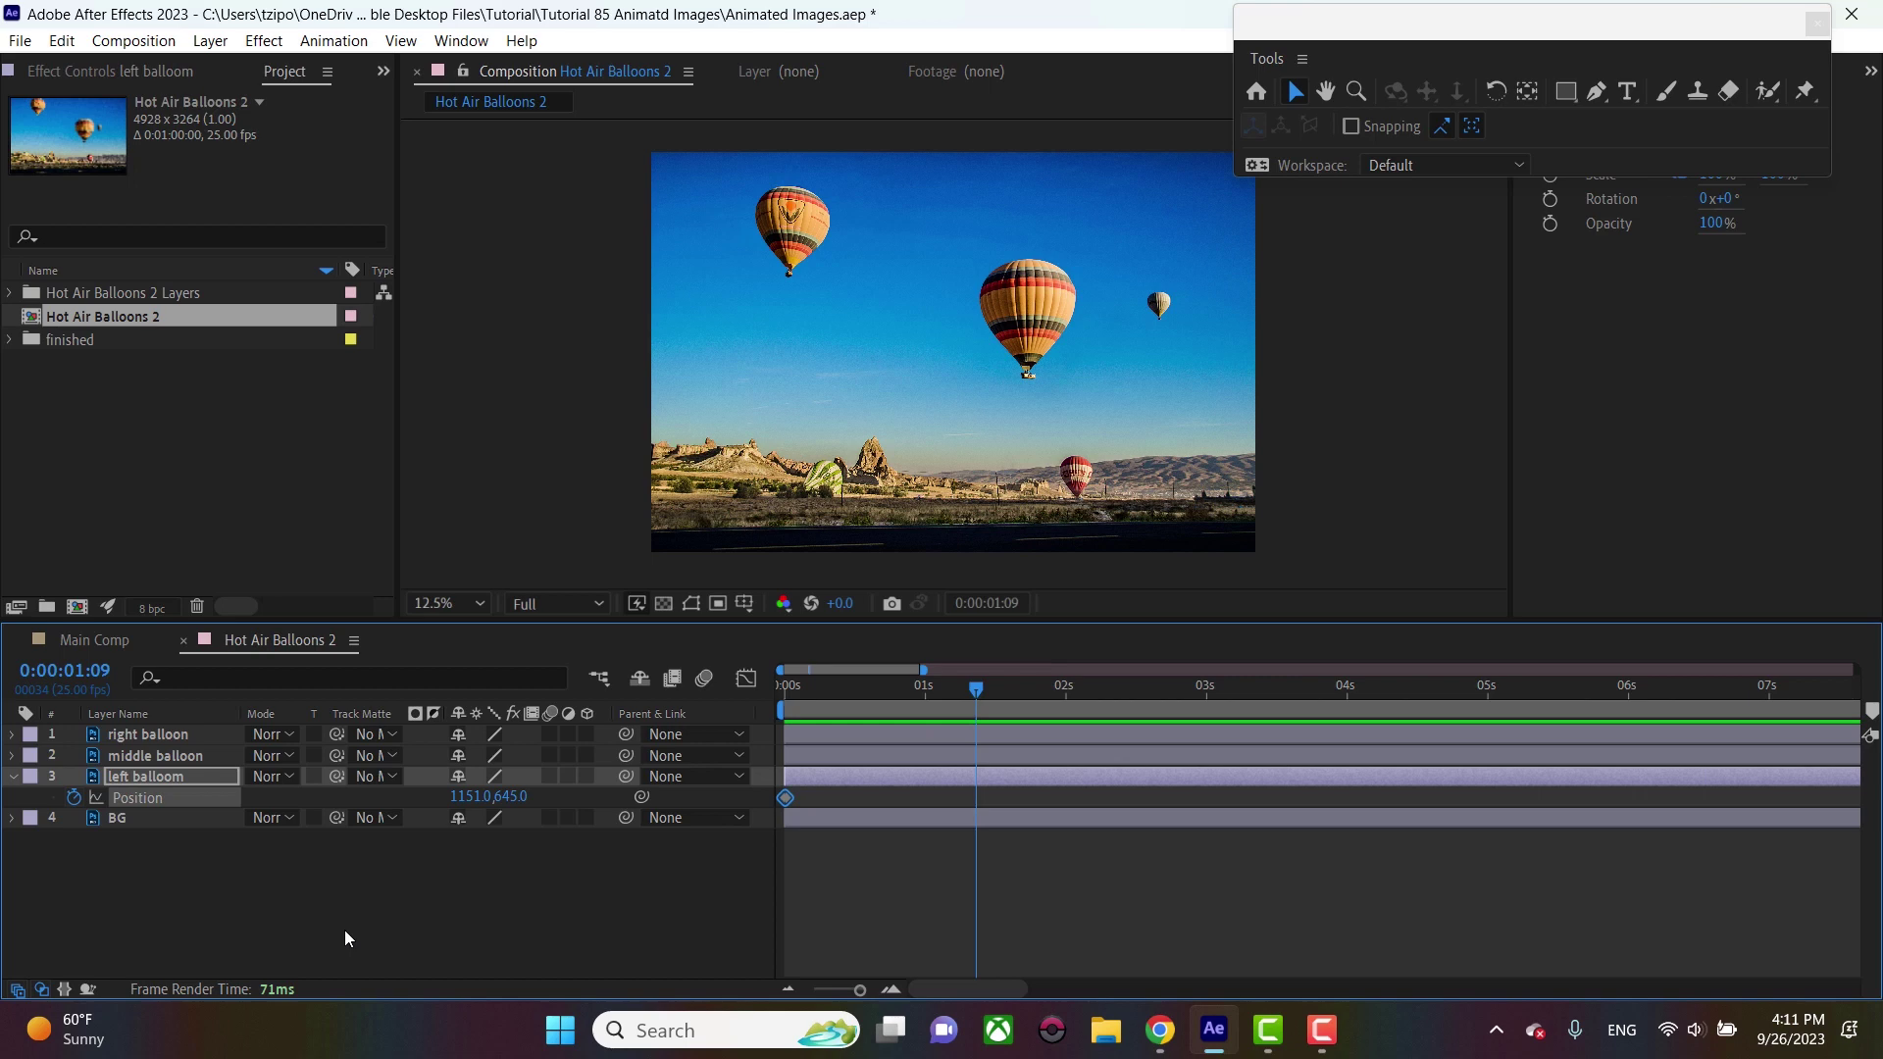
drag(512, 796, 1695, 815)
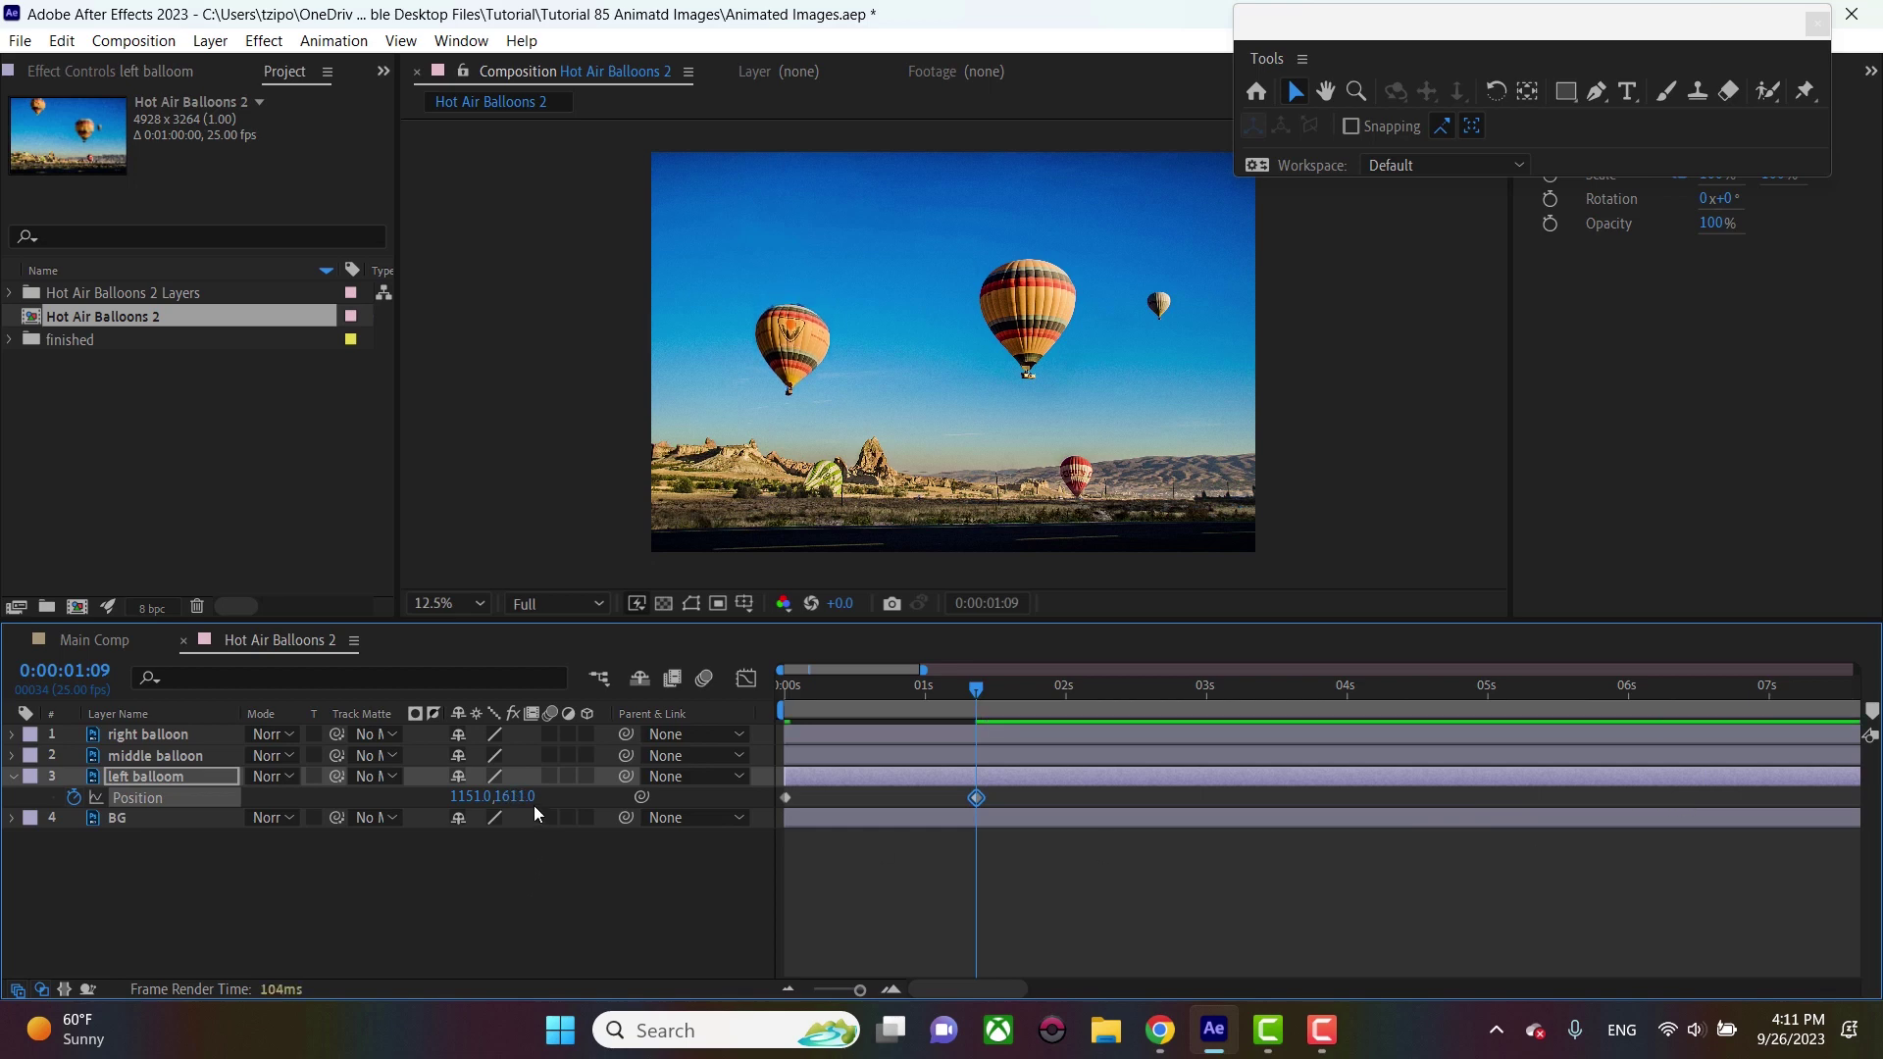
click(1132, 688)
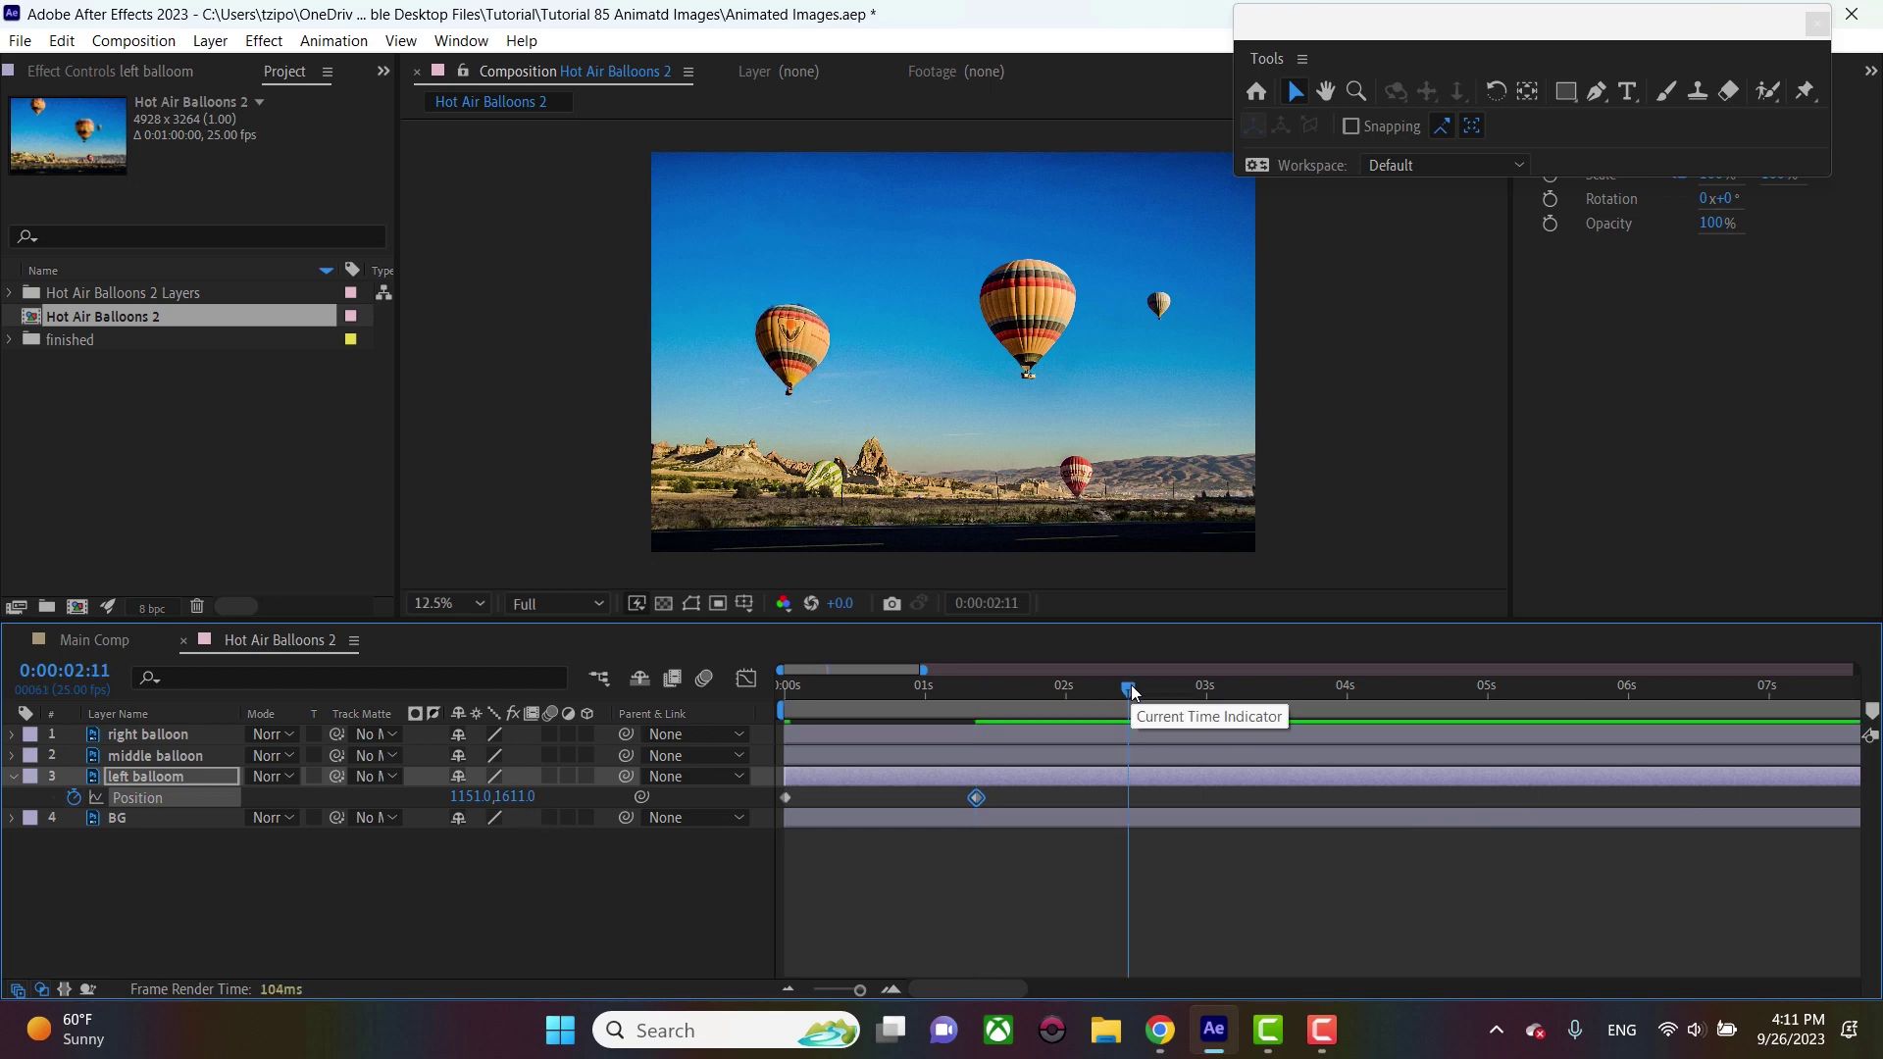
click(1127, 800)
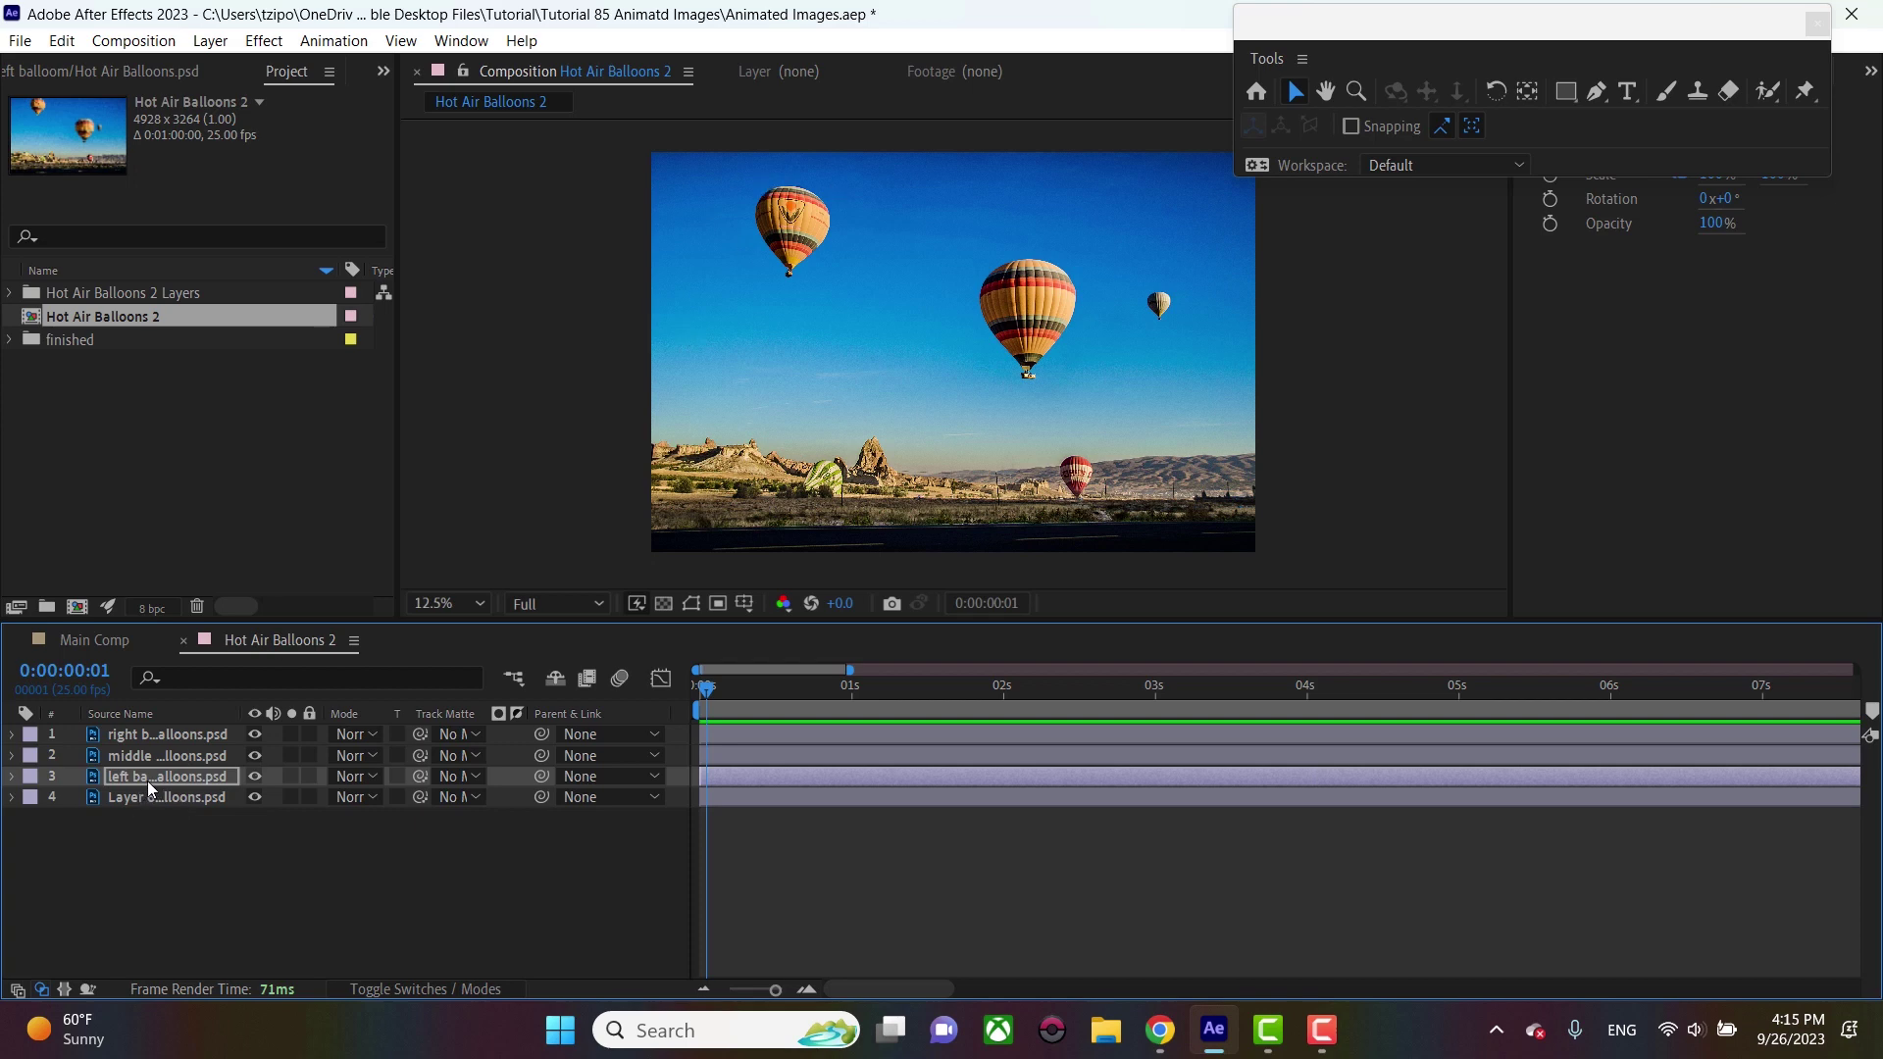
Key the left balloon's Position afresh at 0:00:00:00 and set it to 1151, 1517 at 0:00:01:11
key(p)
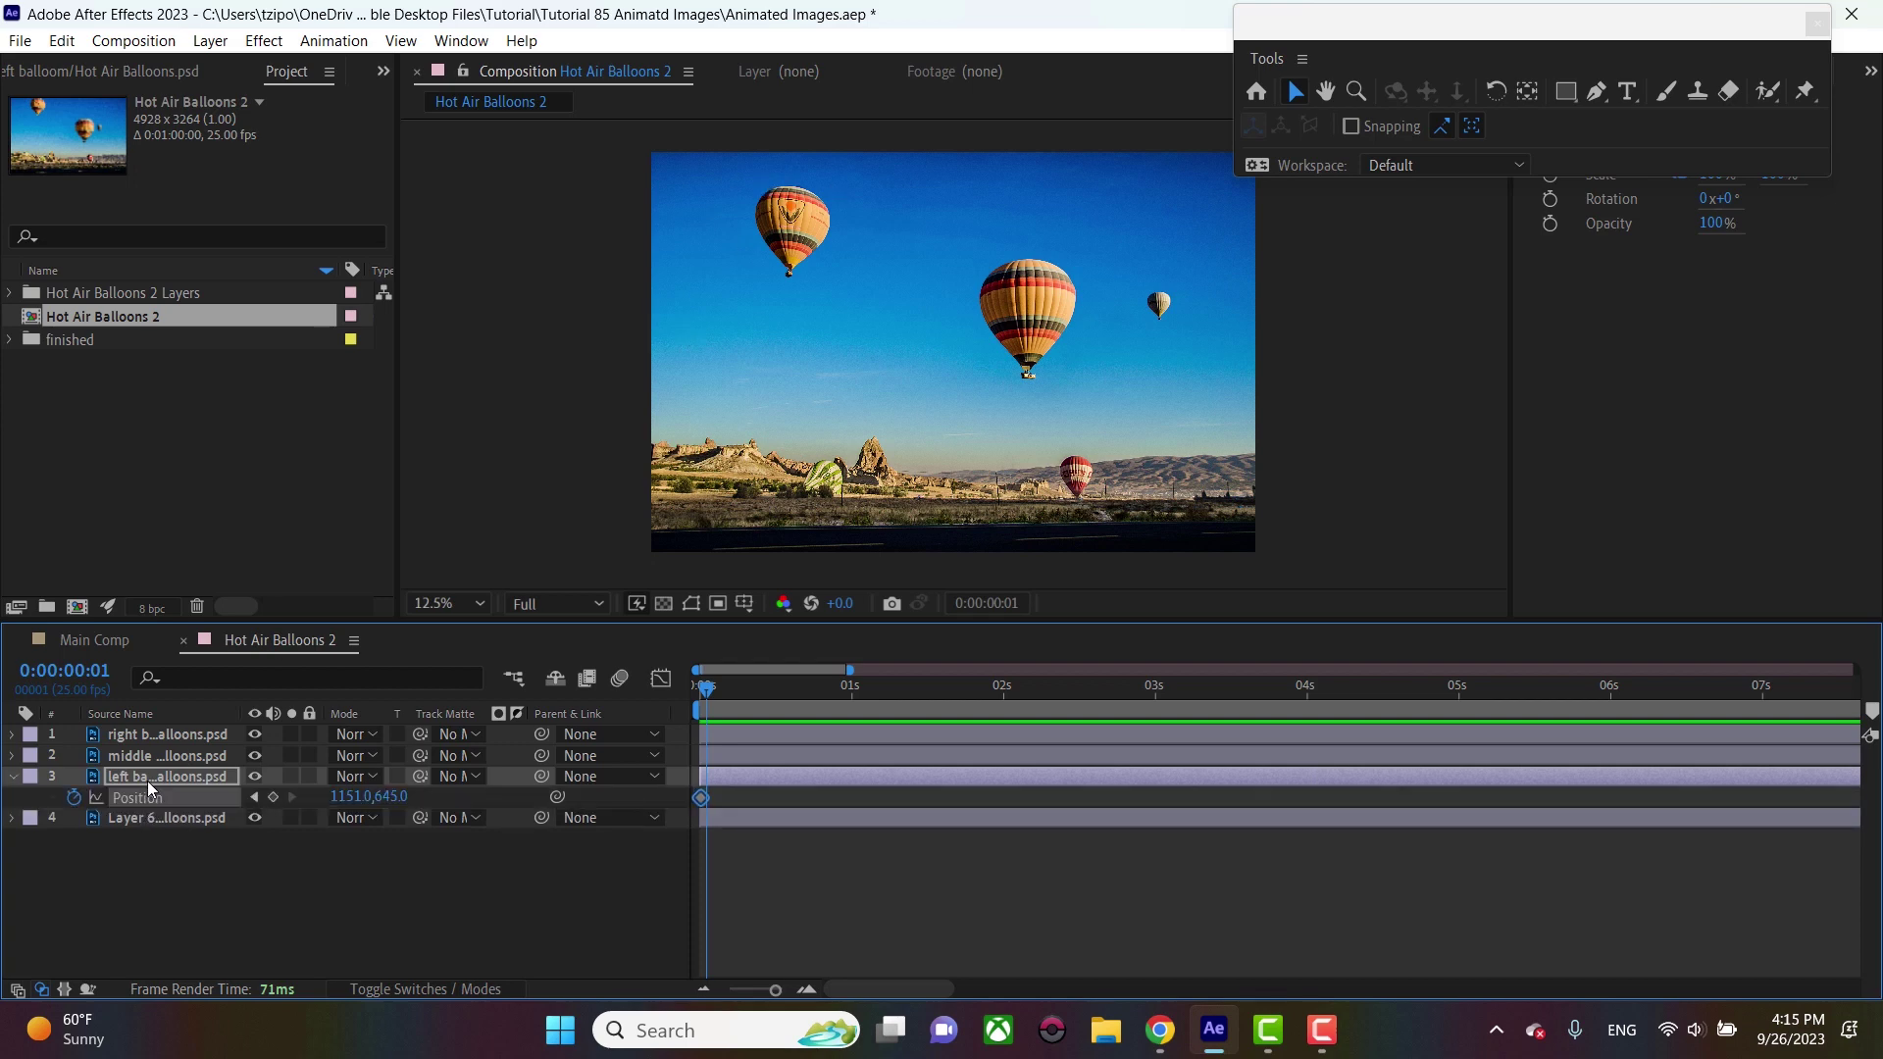
key(ctrl+z)
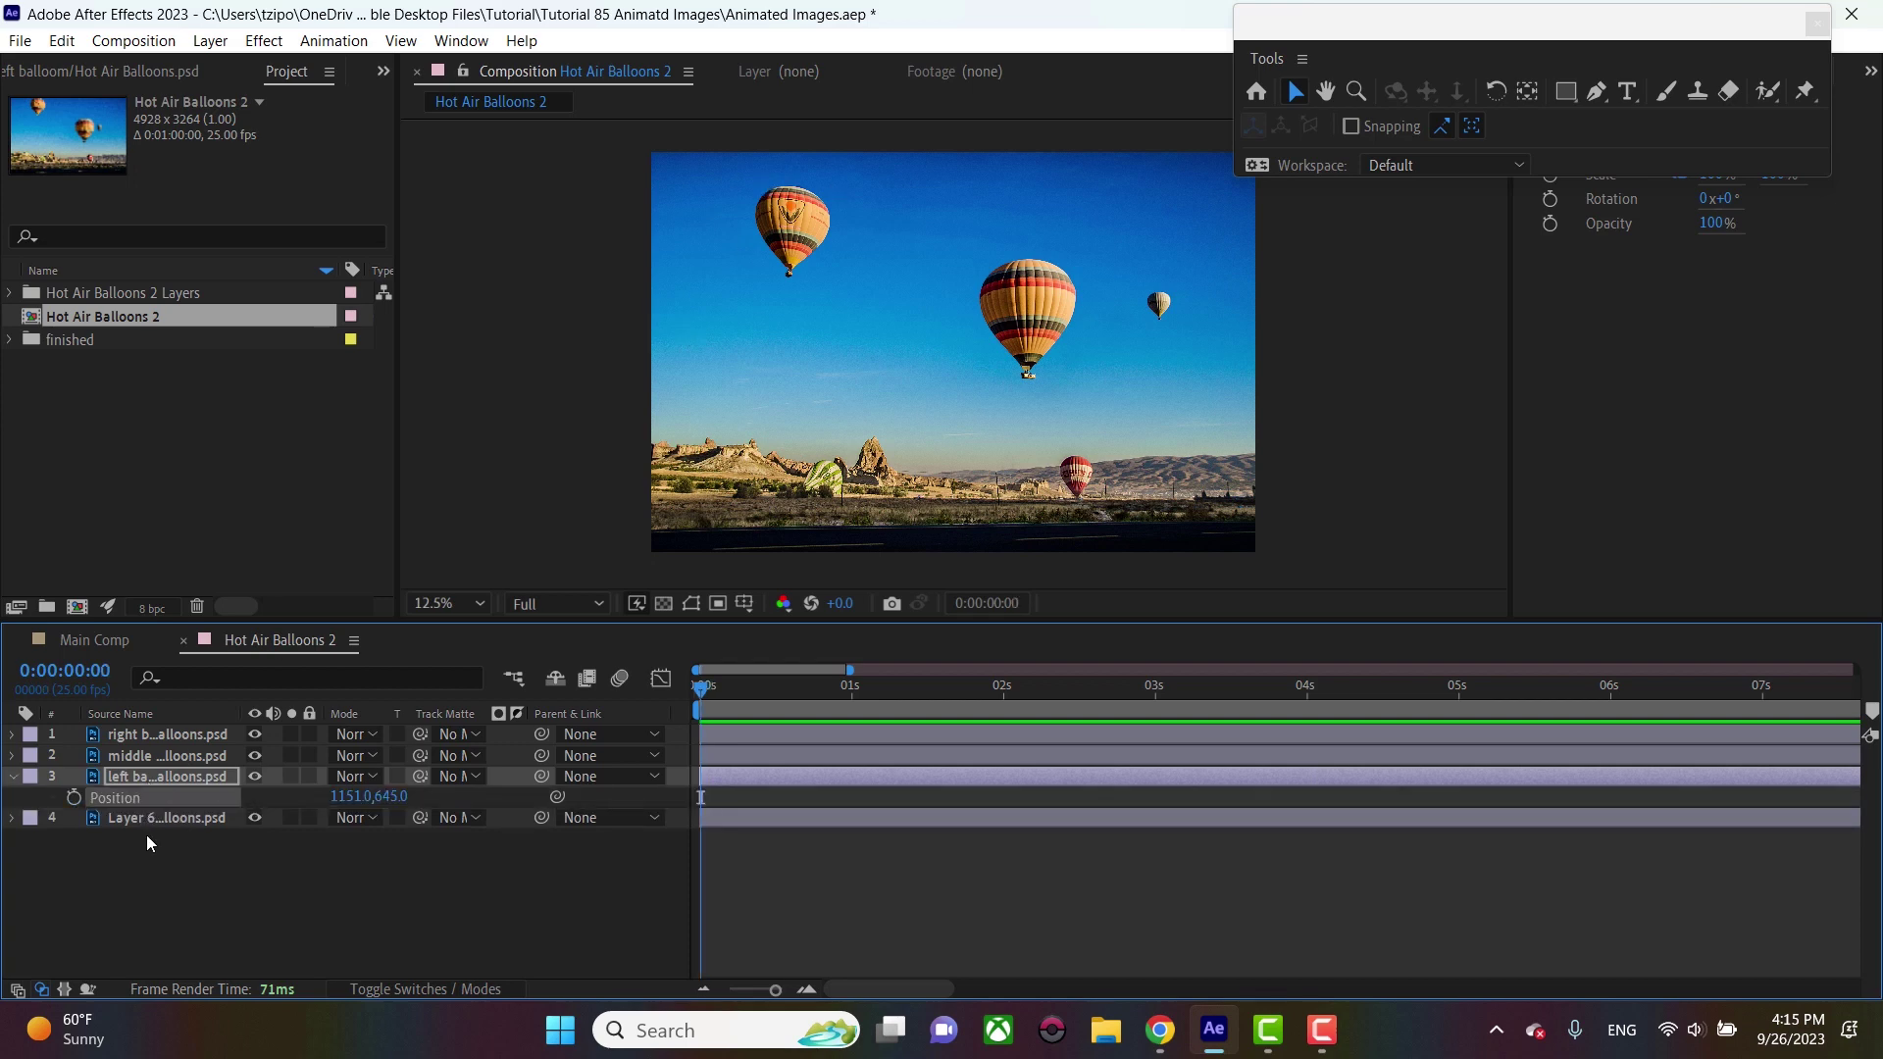
click(81, 797)
click(919, 689)
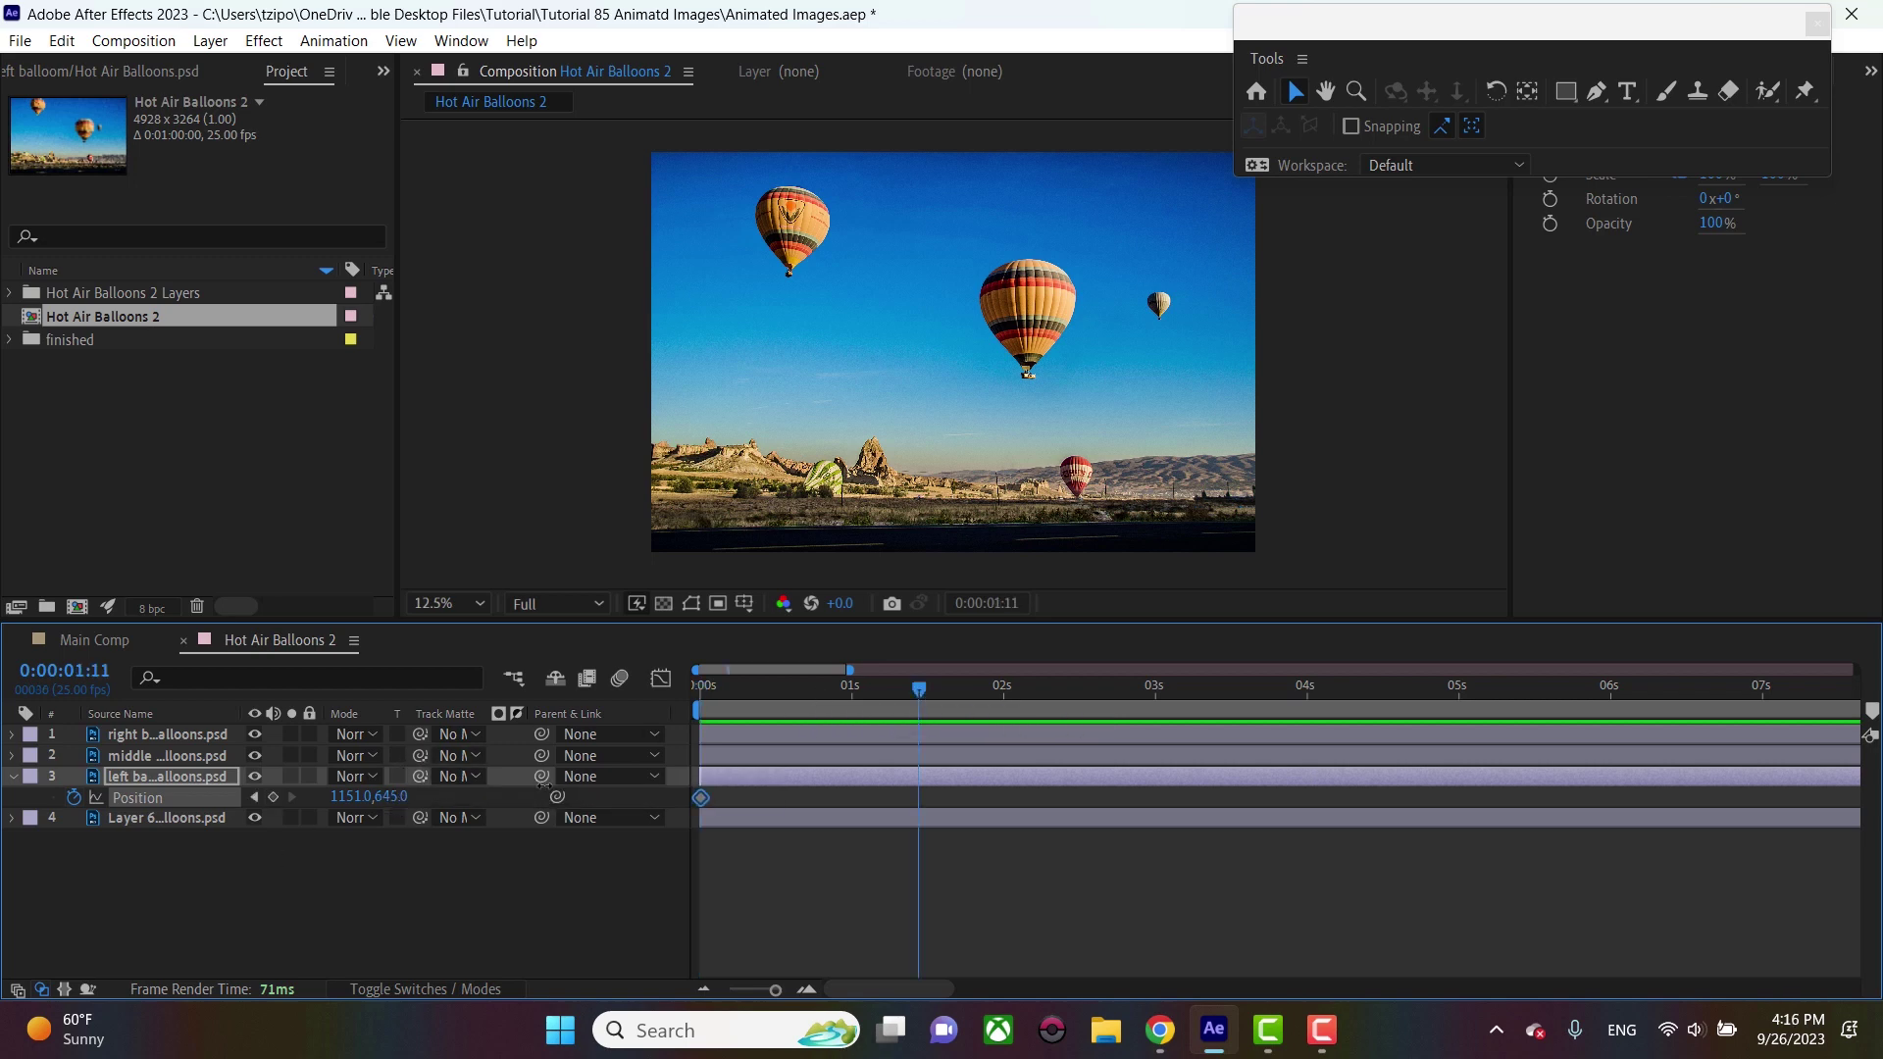
drag(388, 796, 1435, 822)
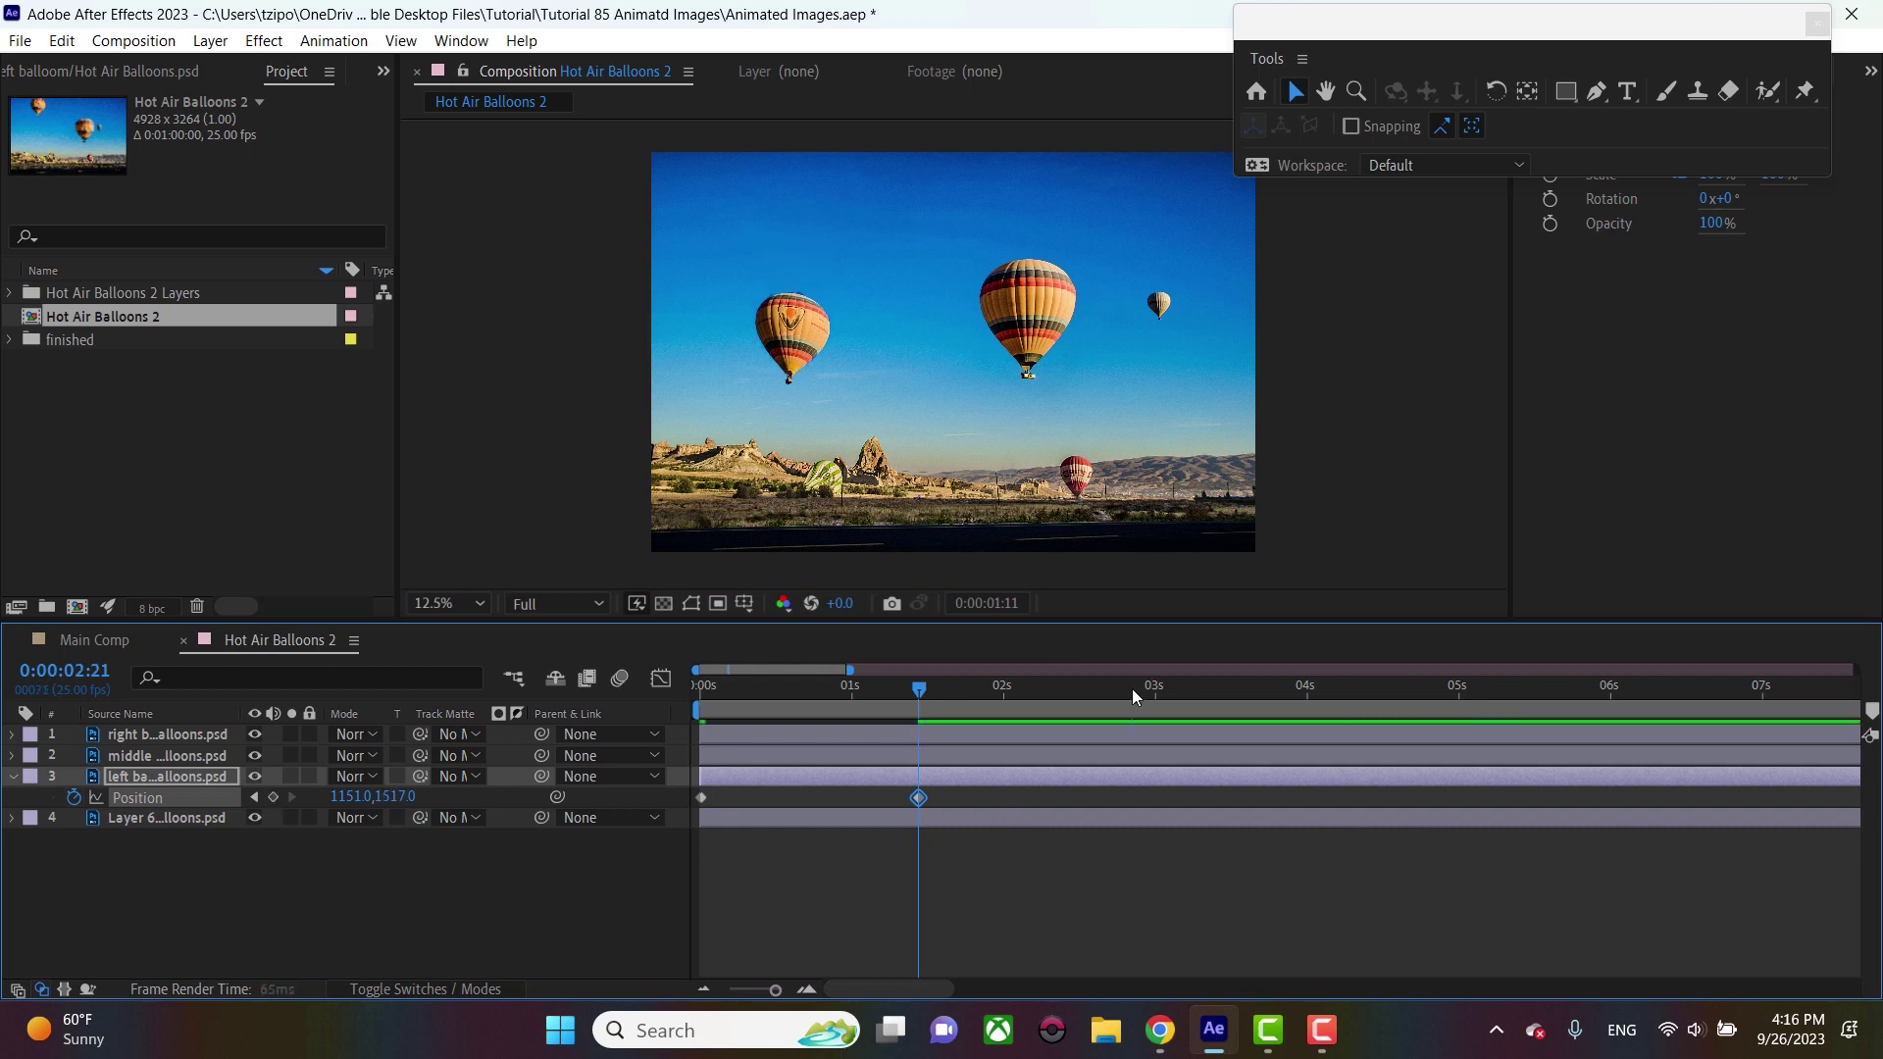
Copy the left balloon's first Position keyframe to 0:00:02:21 and apply Easy Ease to all three keyframes
click(1132, 688)
click(701, 797)
key(ctrl+v)
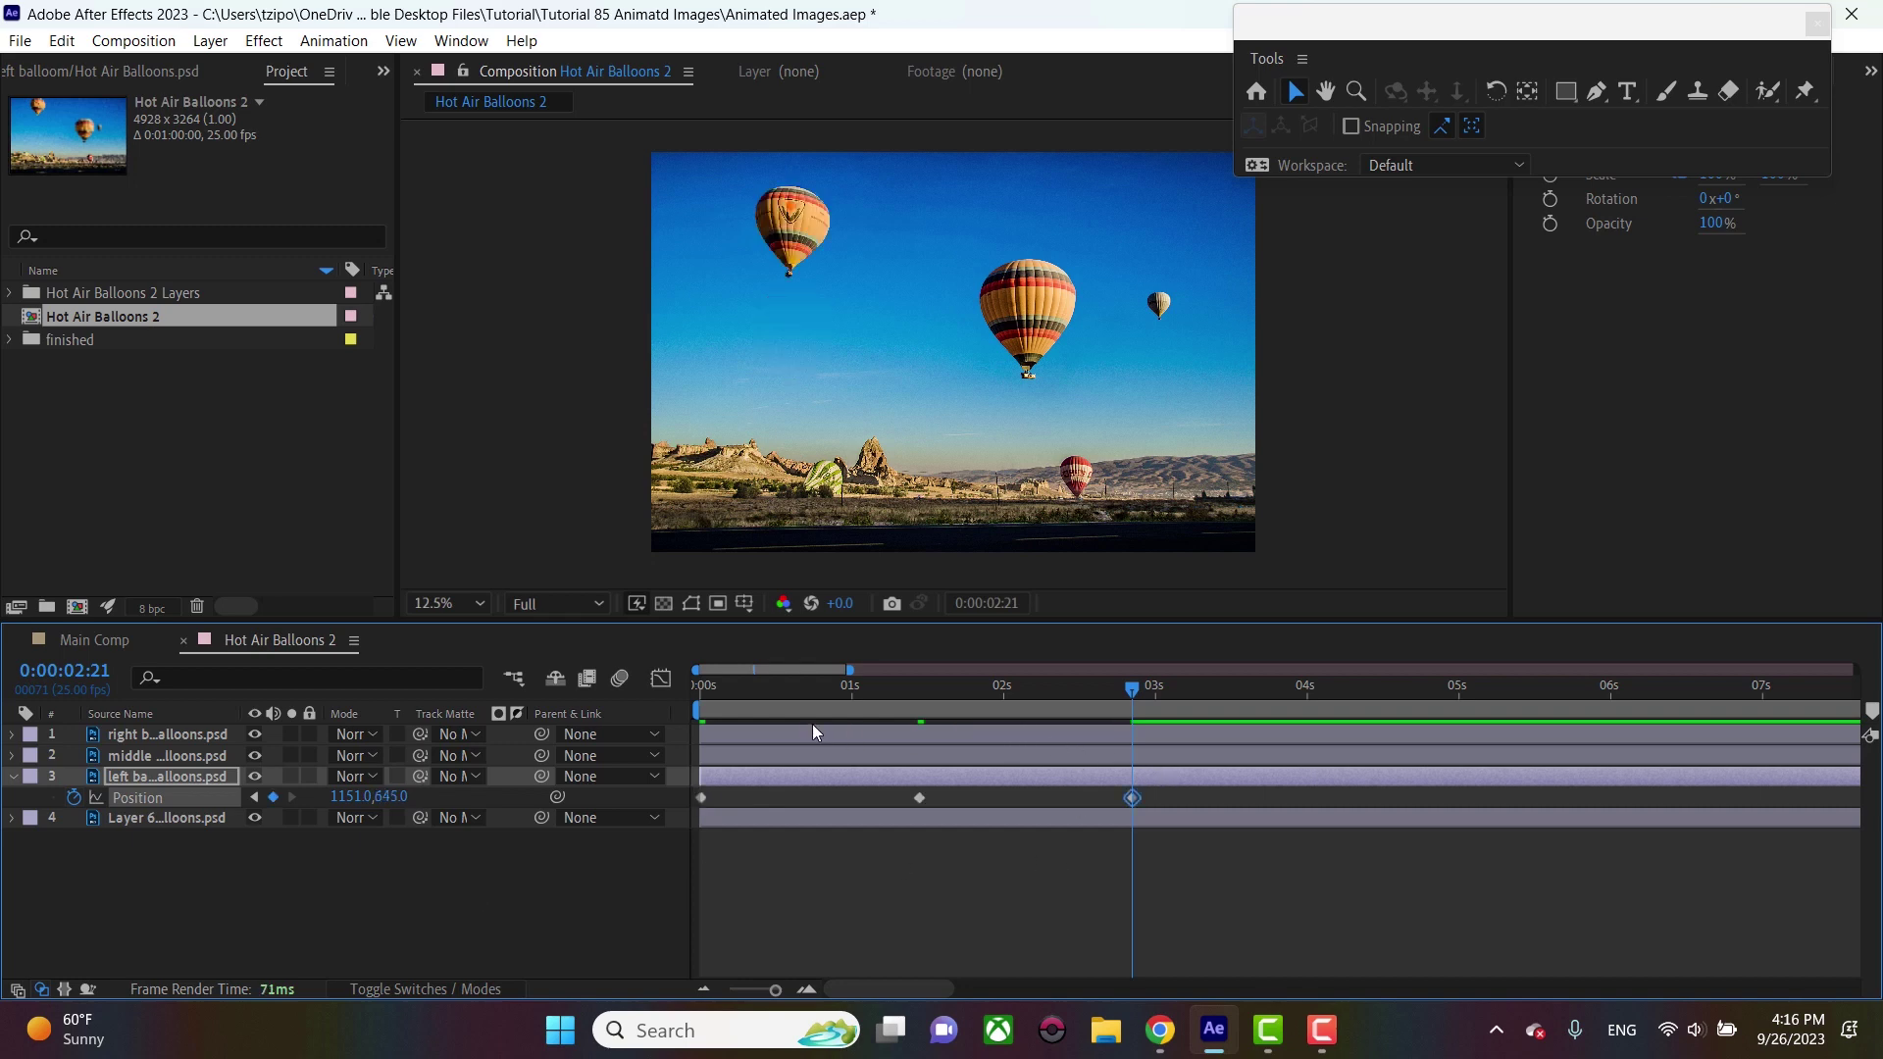
drag(737, 697, 649, 703)
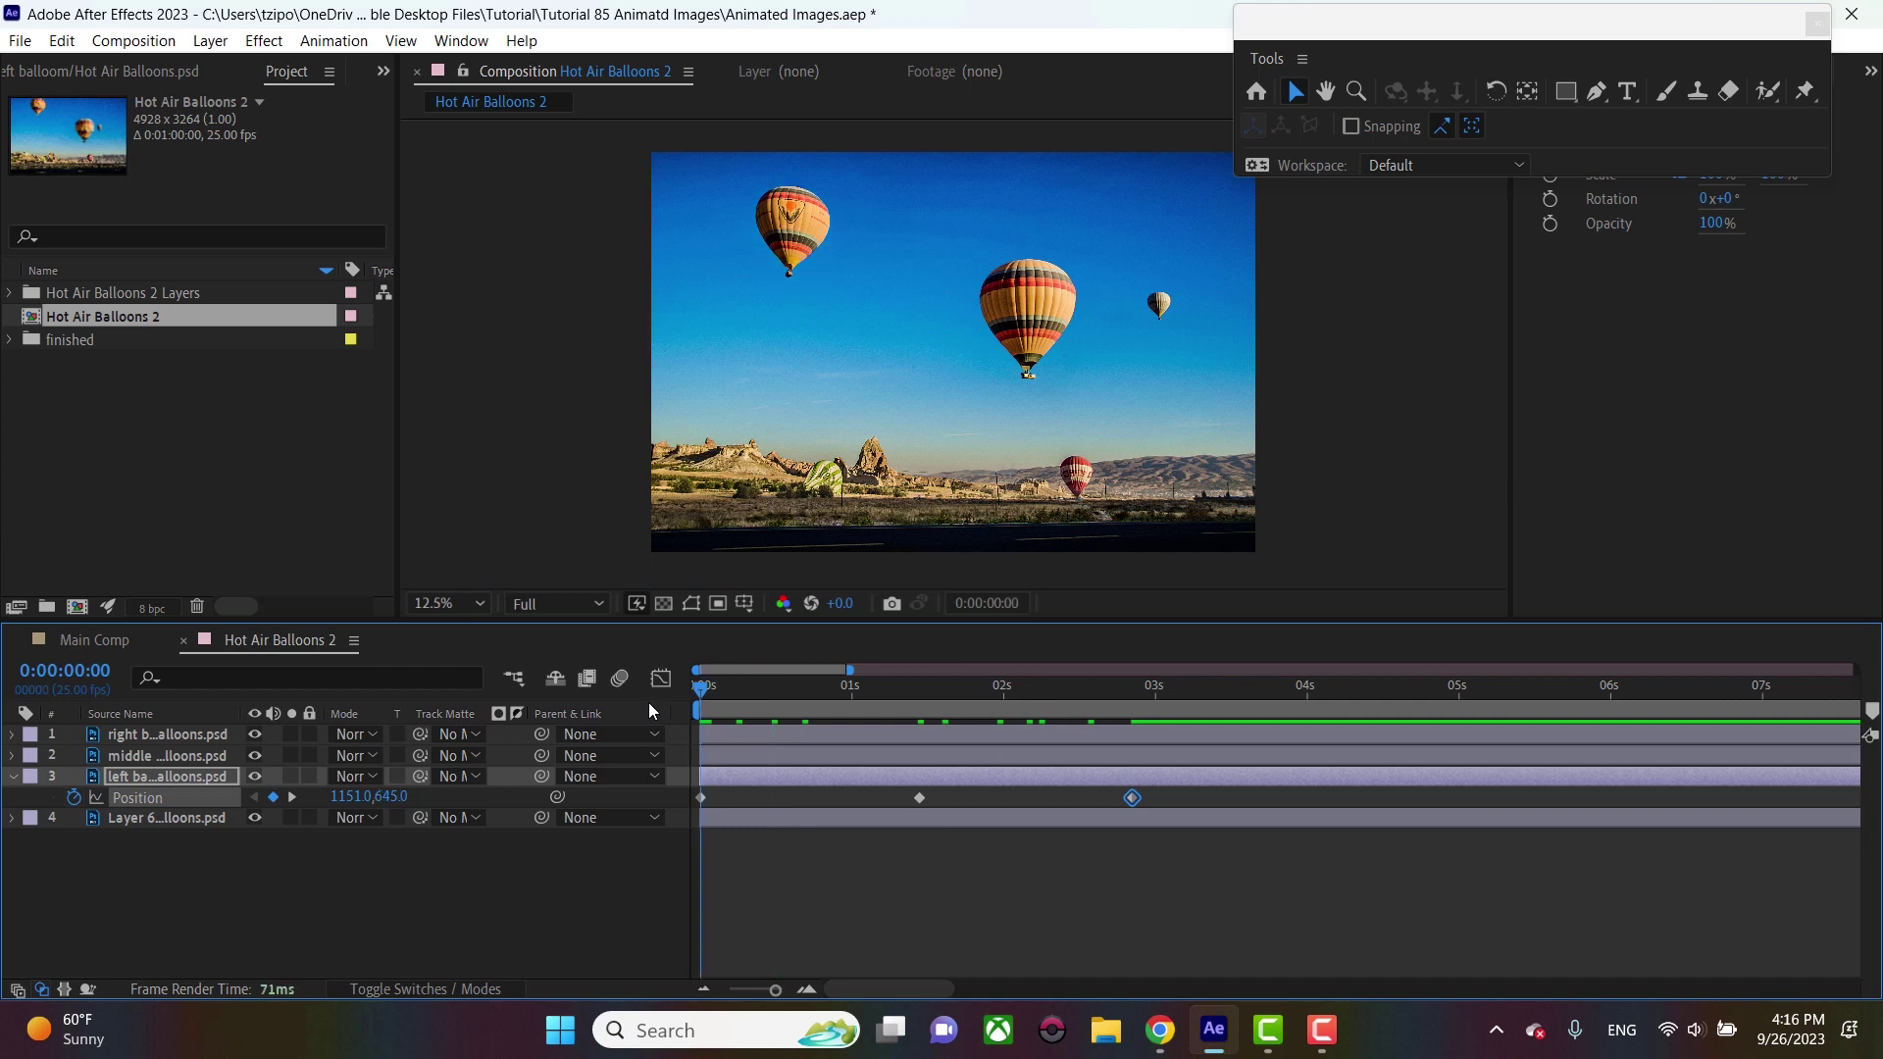
drag(1171, 790, 676, 806)
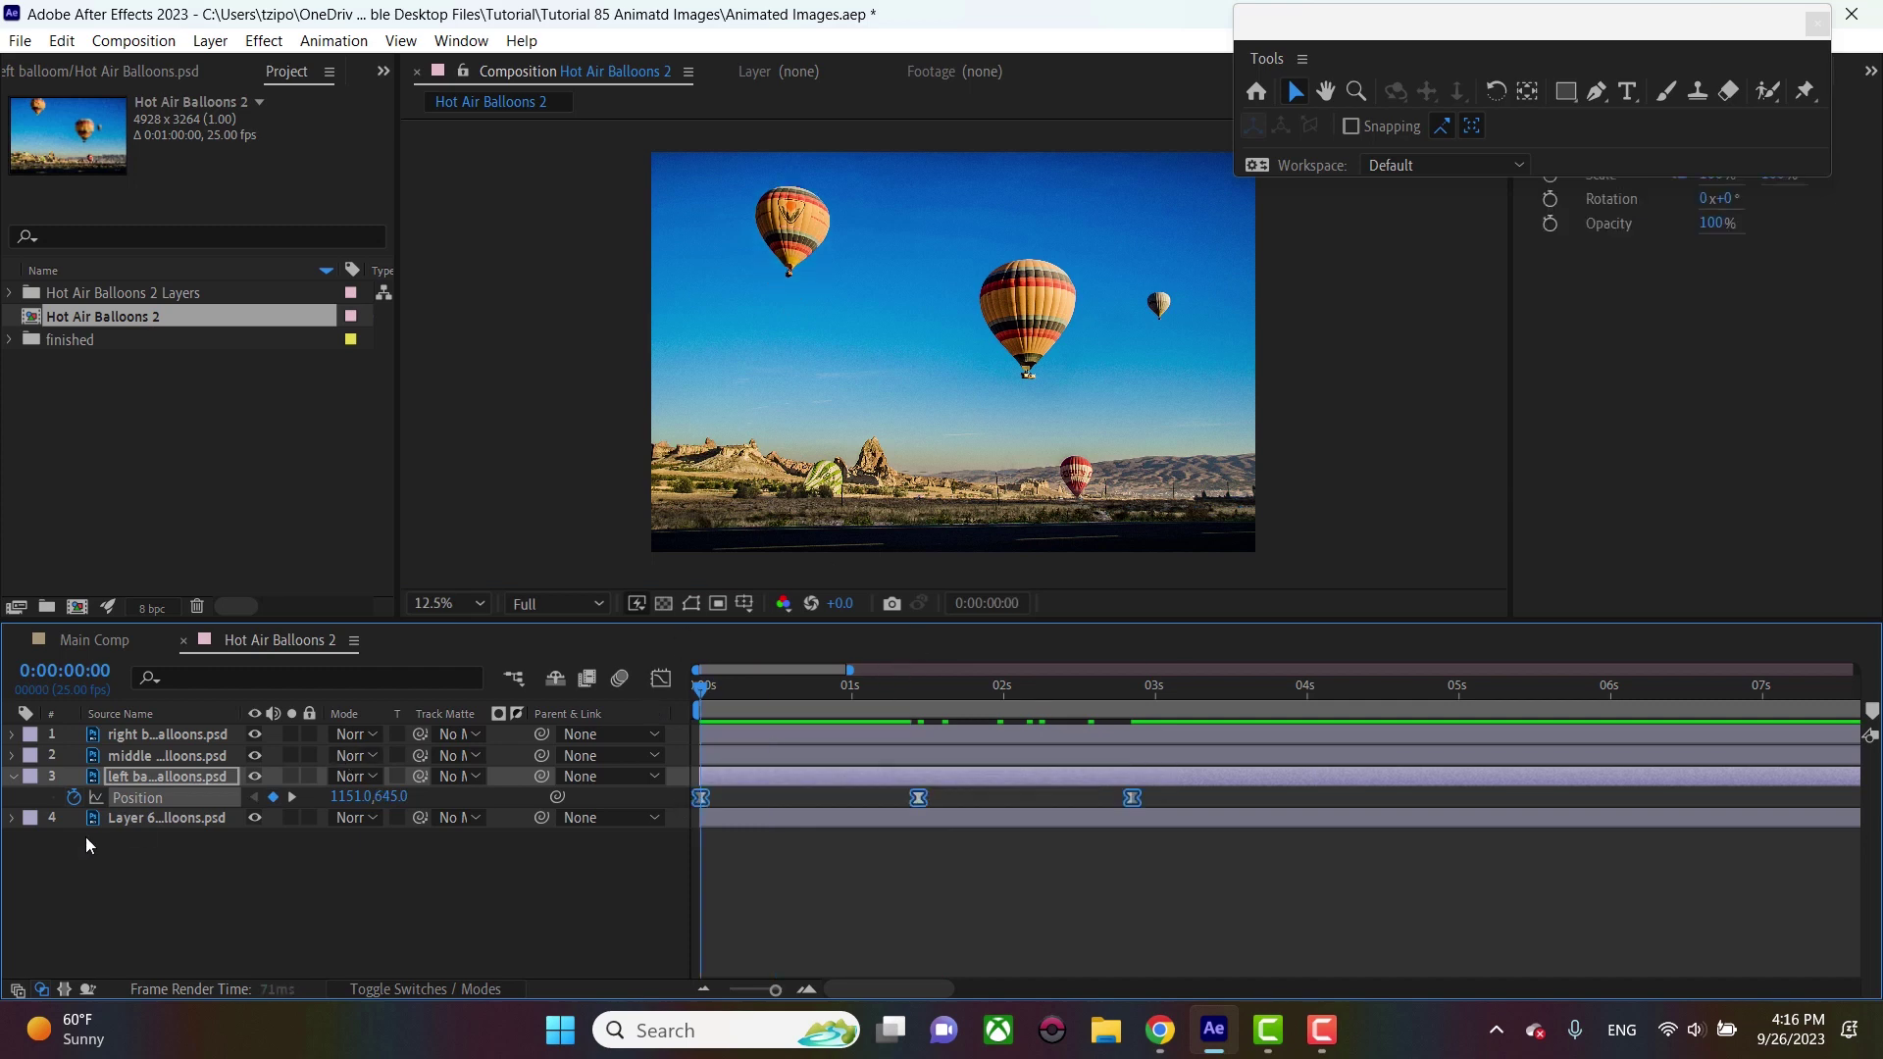
key(F9)
Add the expression loopOut() to the left balloon's Position
alt+click(75, 798)
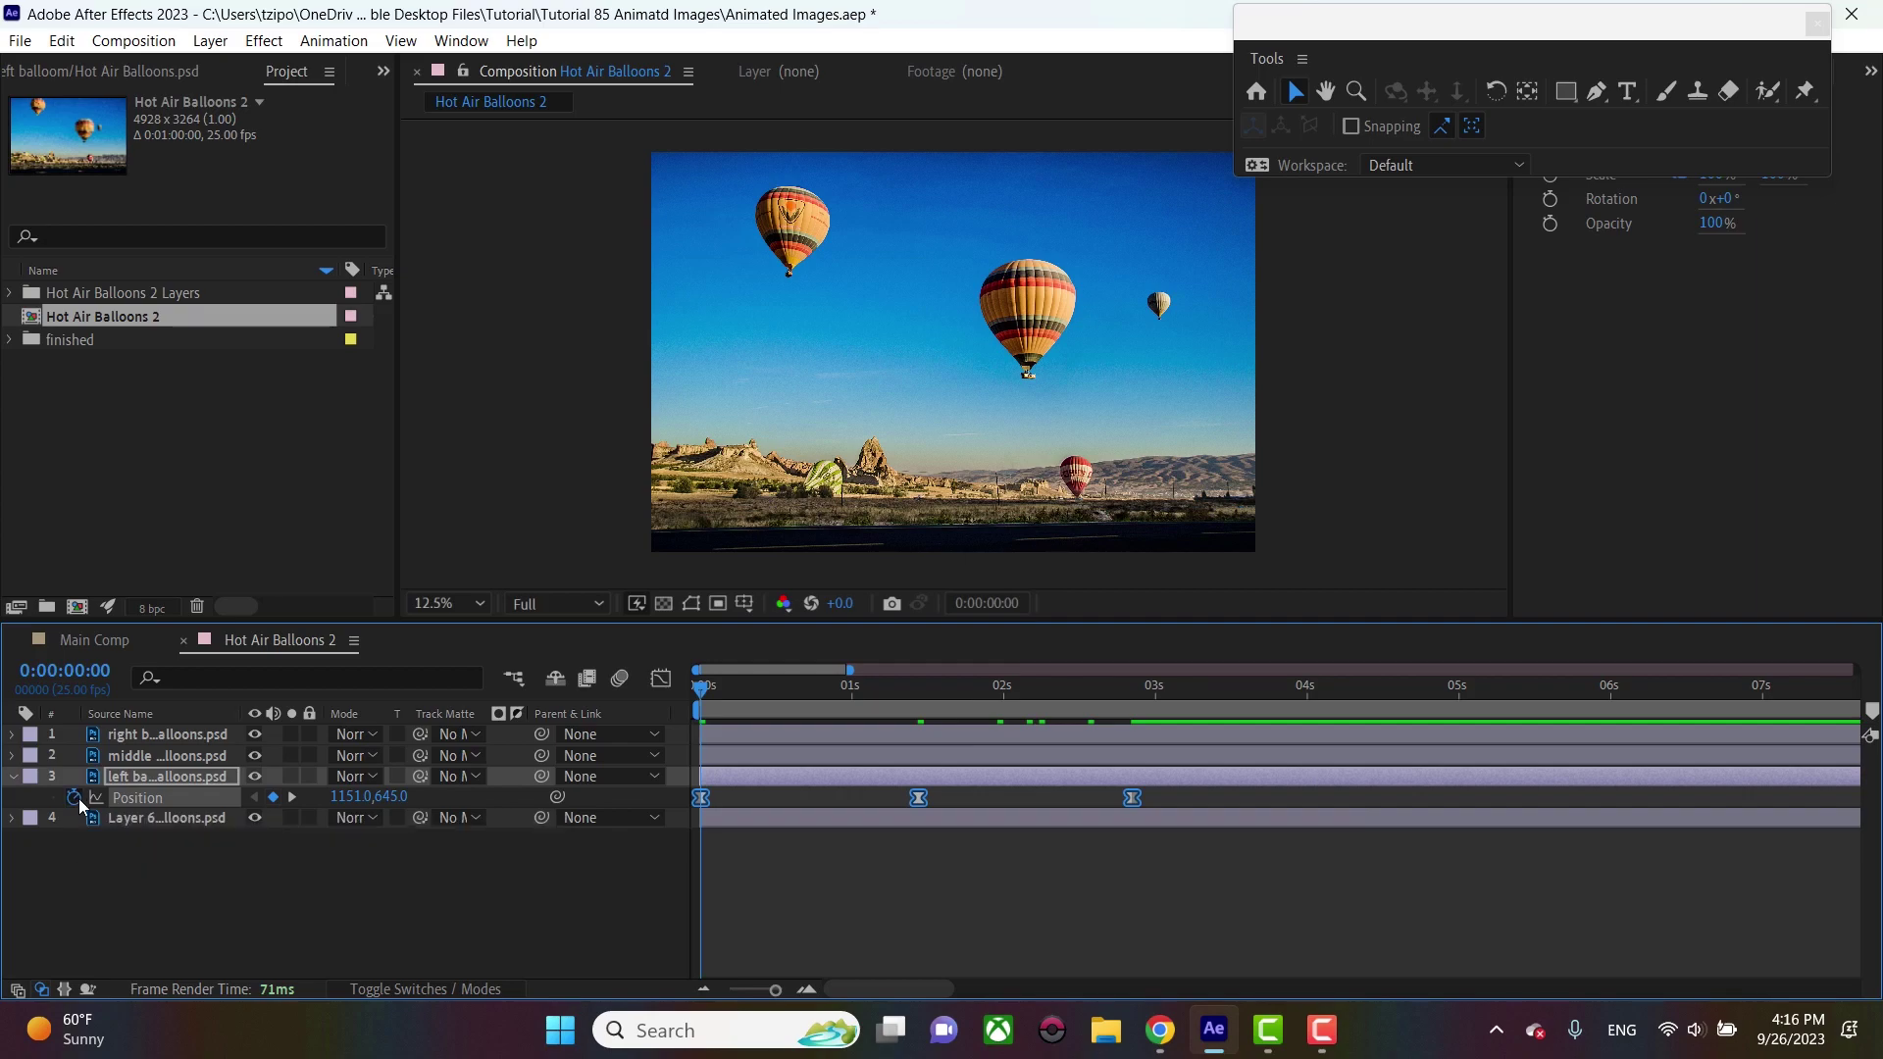
text(l)
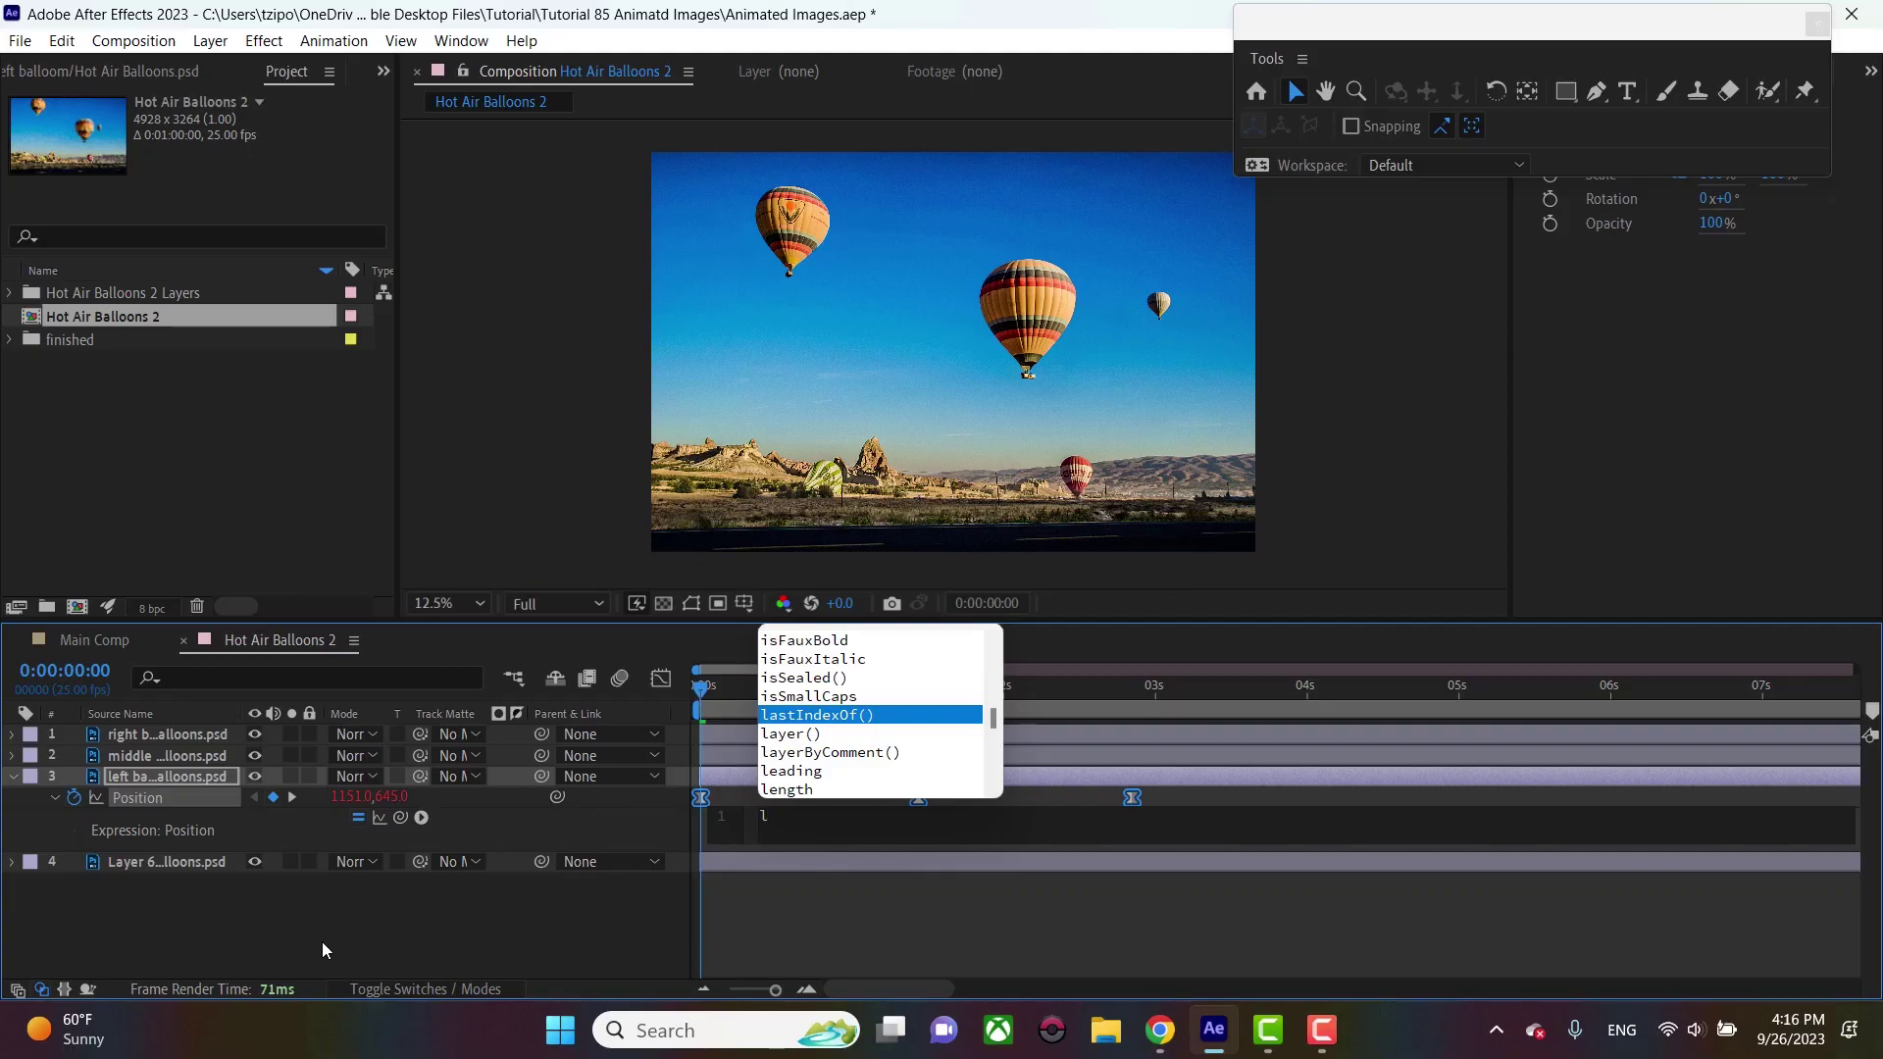
text(oop)
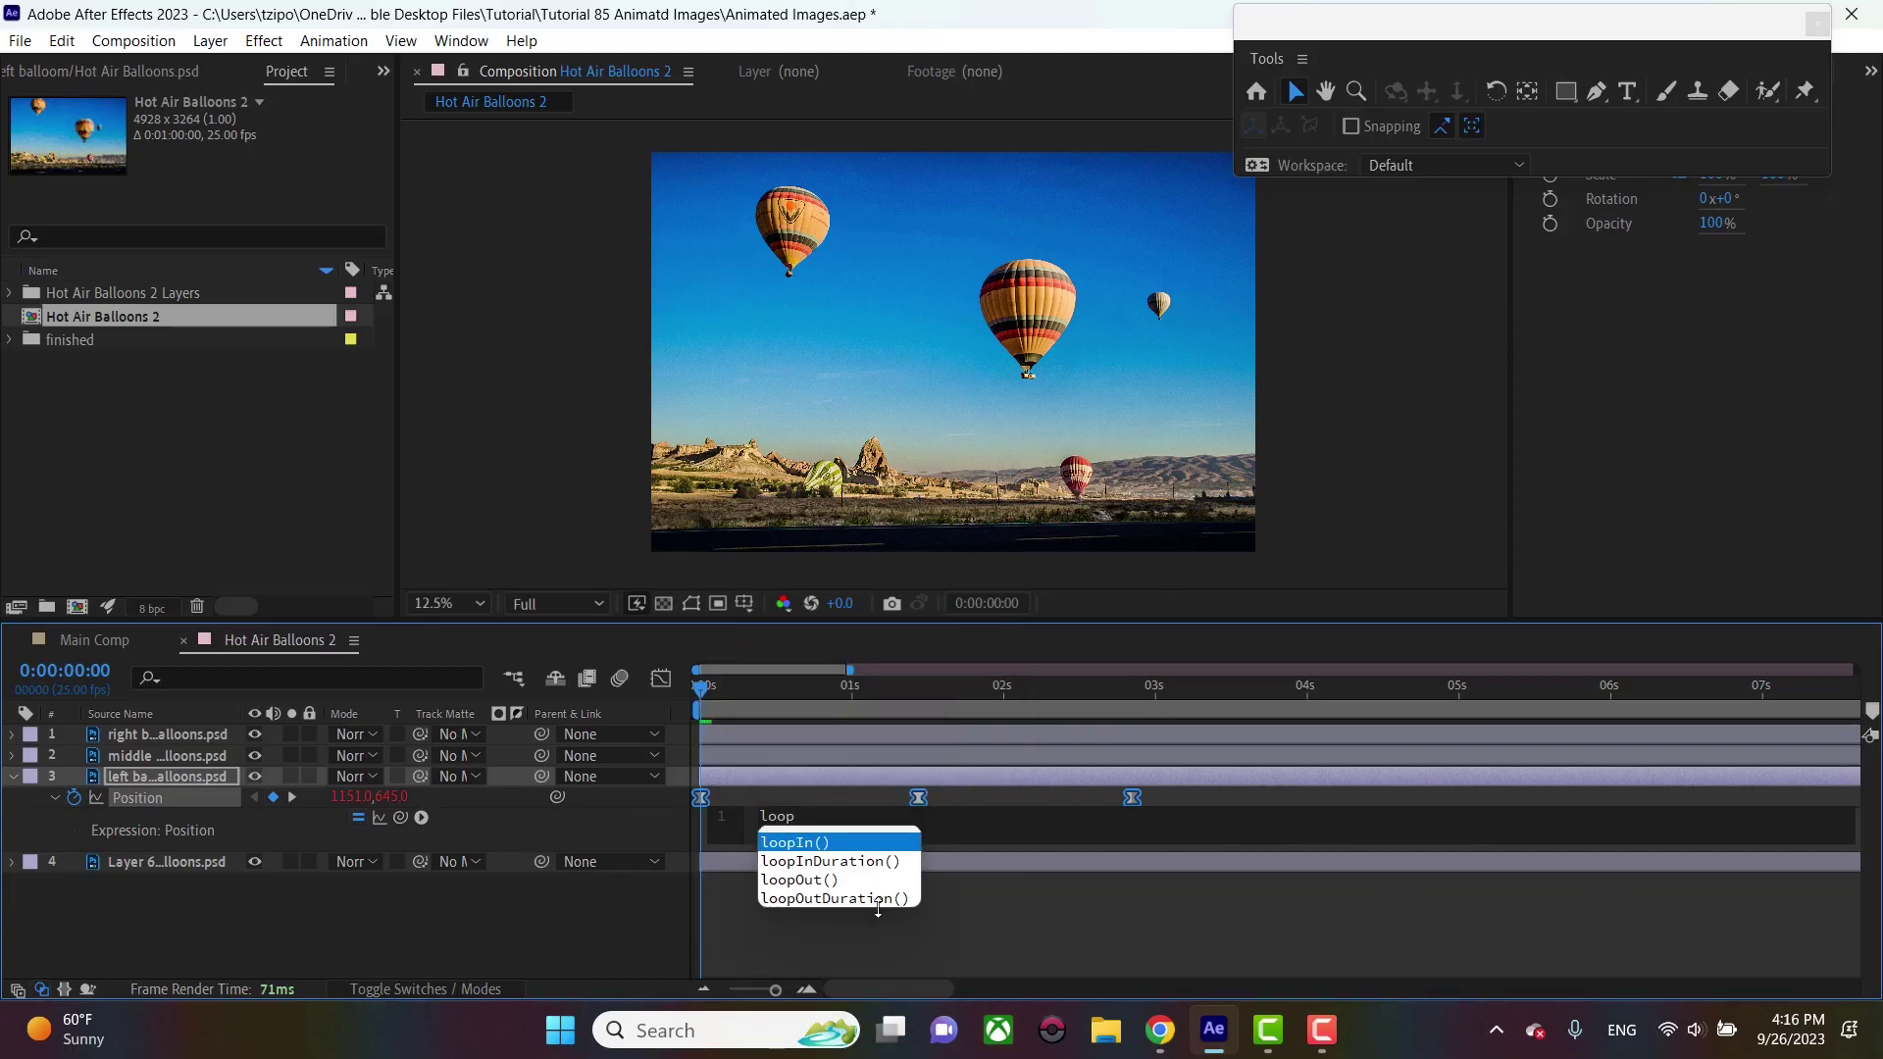
click(819, 882)
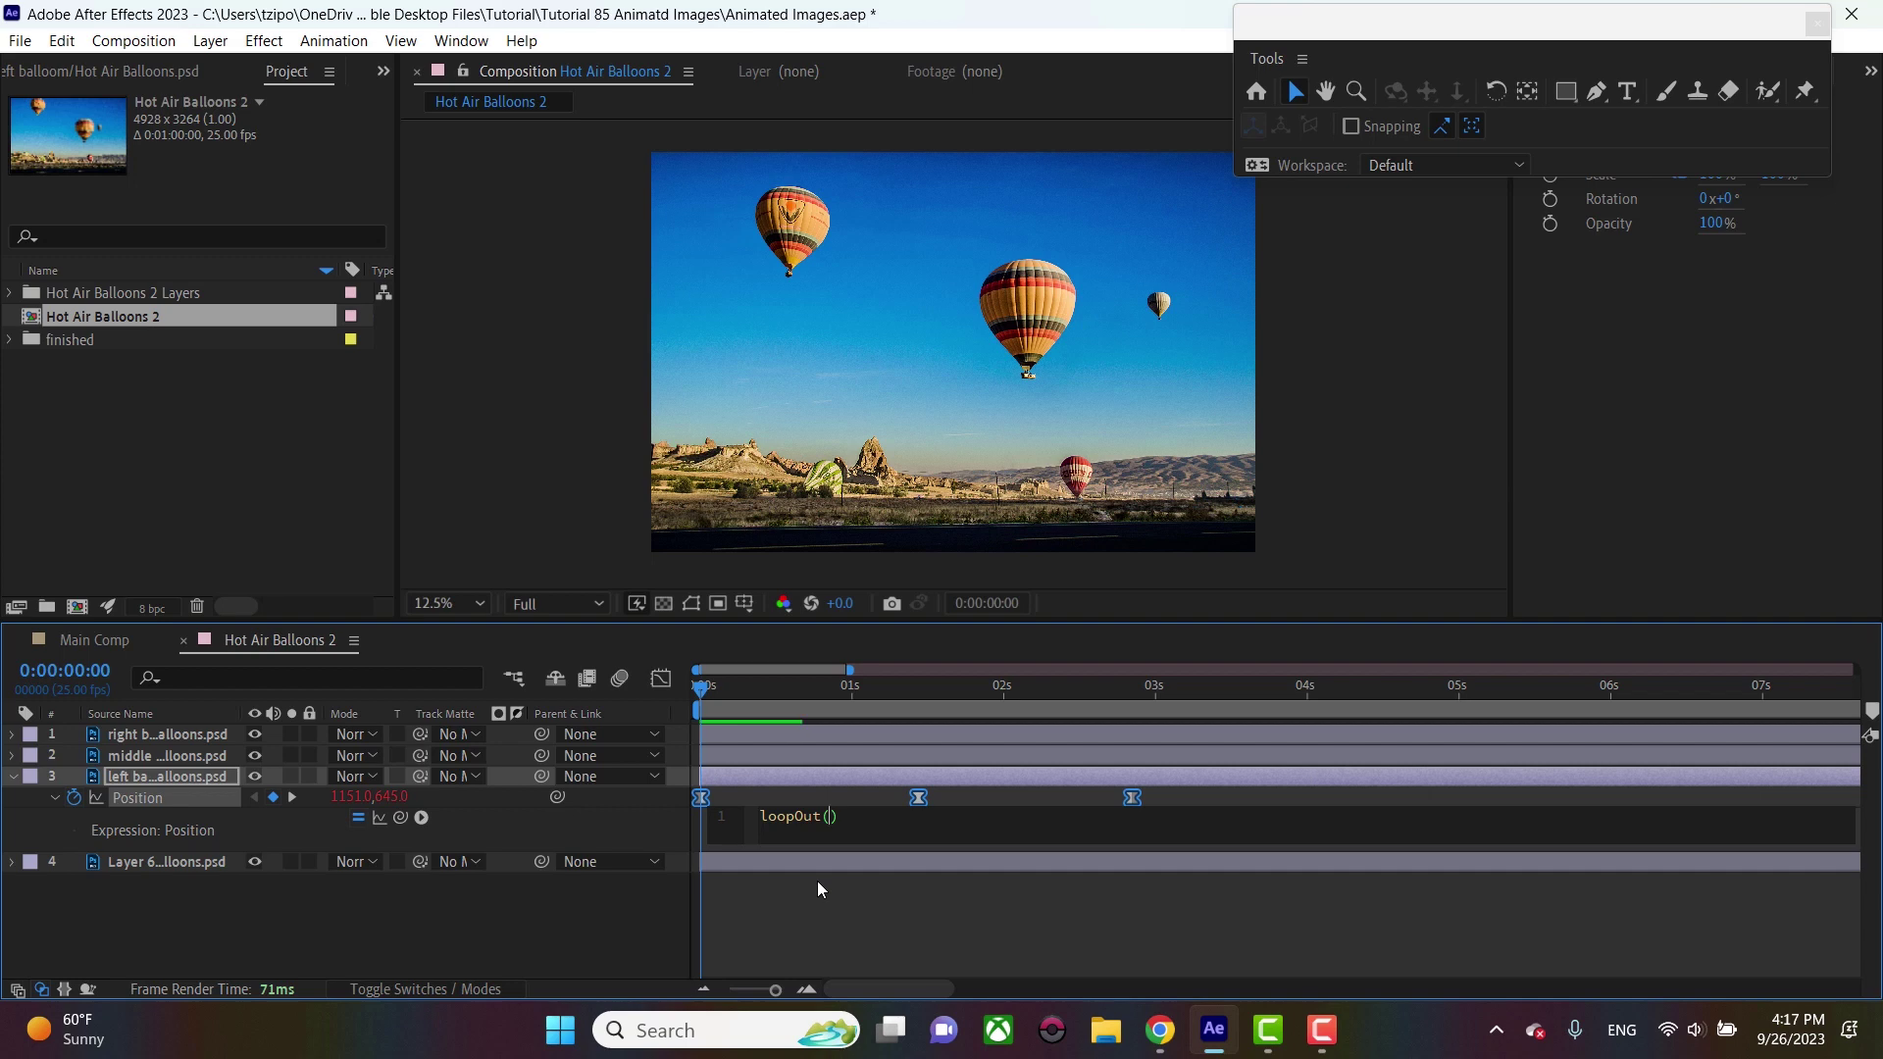
click(539, 541)
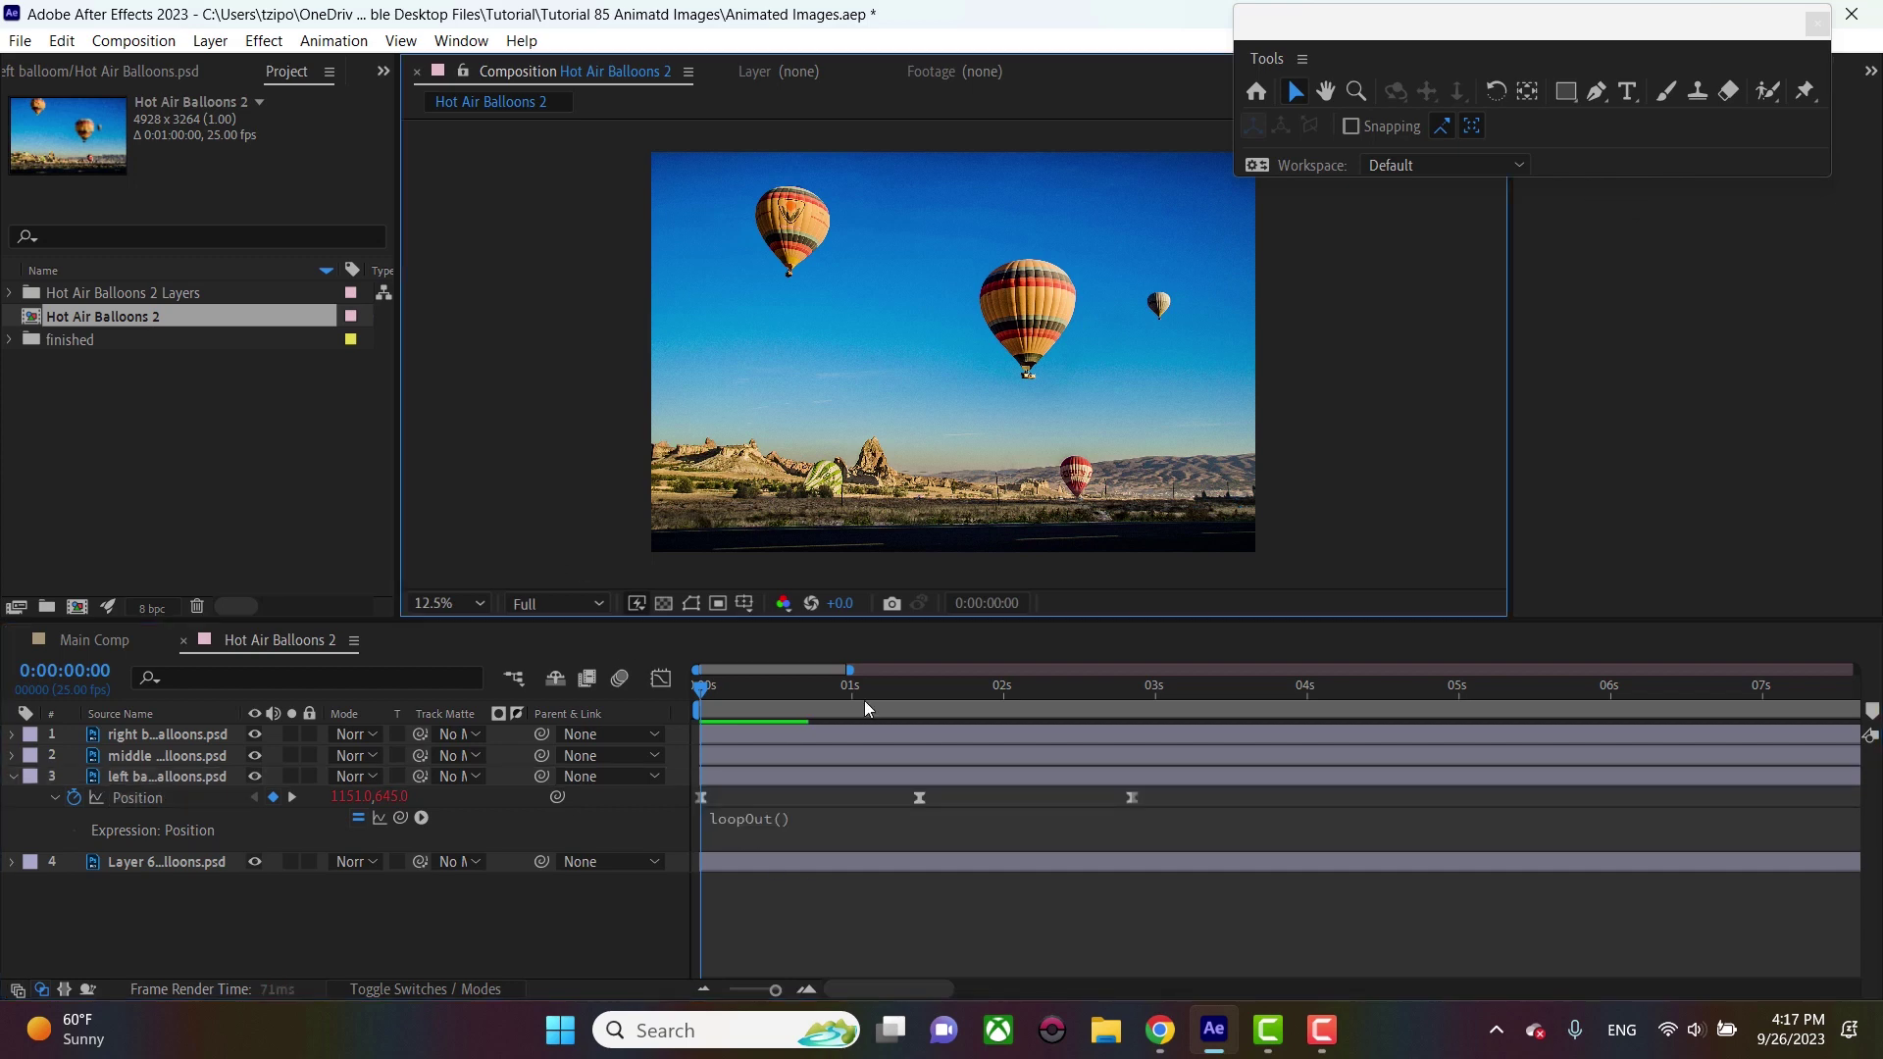
Preview the left balloon's looping up-and-down motion and return to near the start of the composition
key(space)
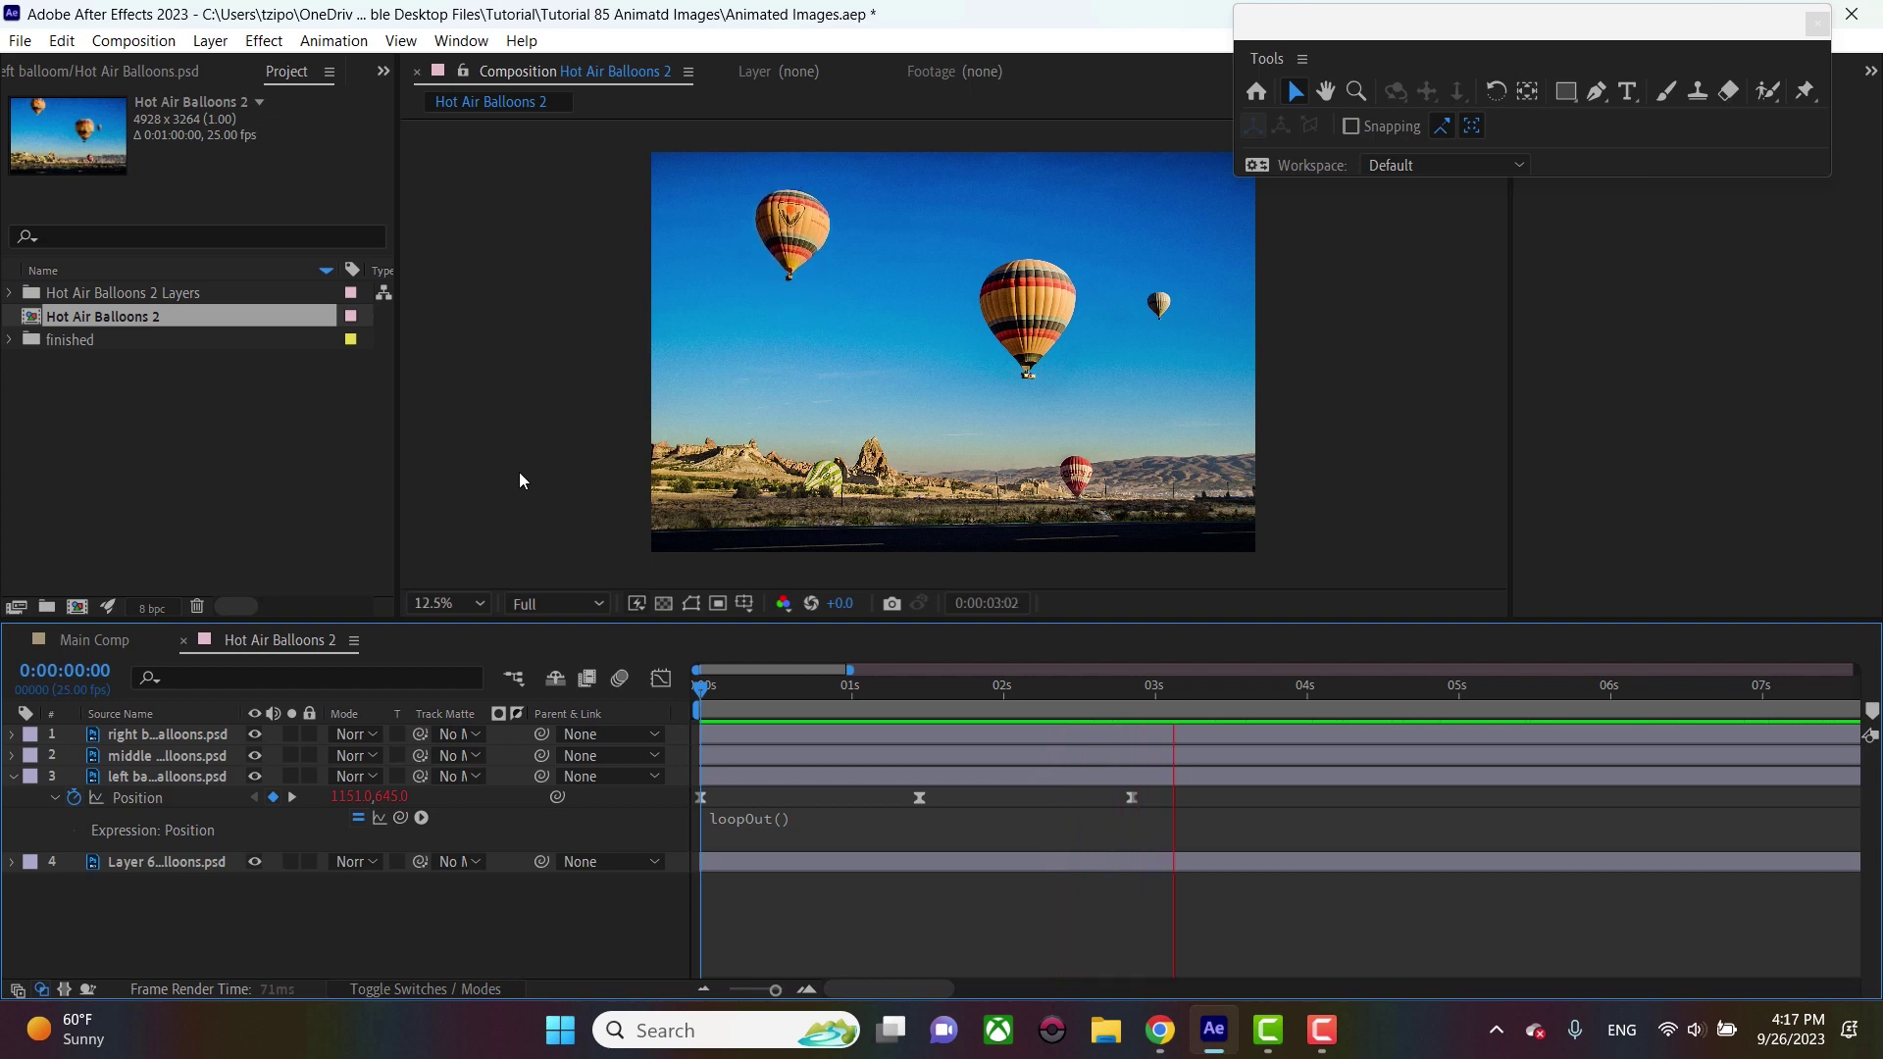
key(space)
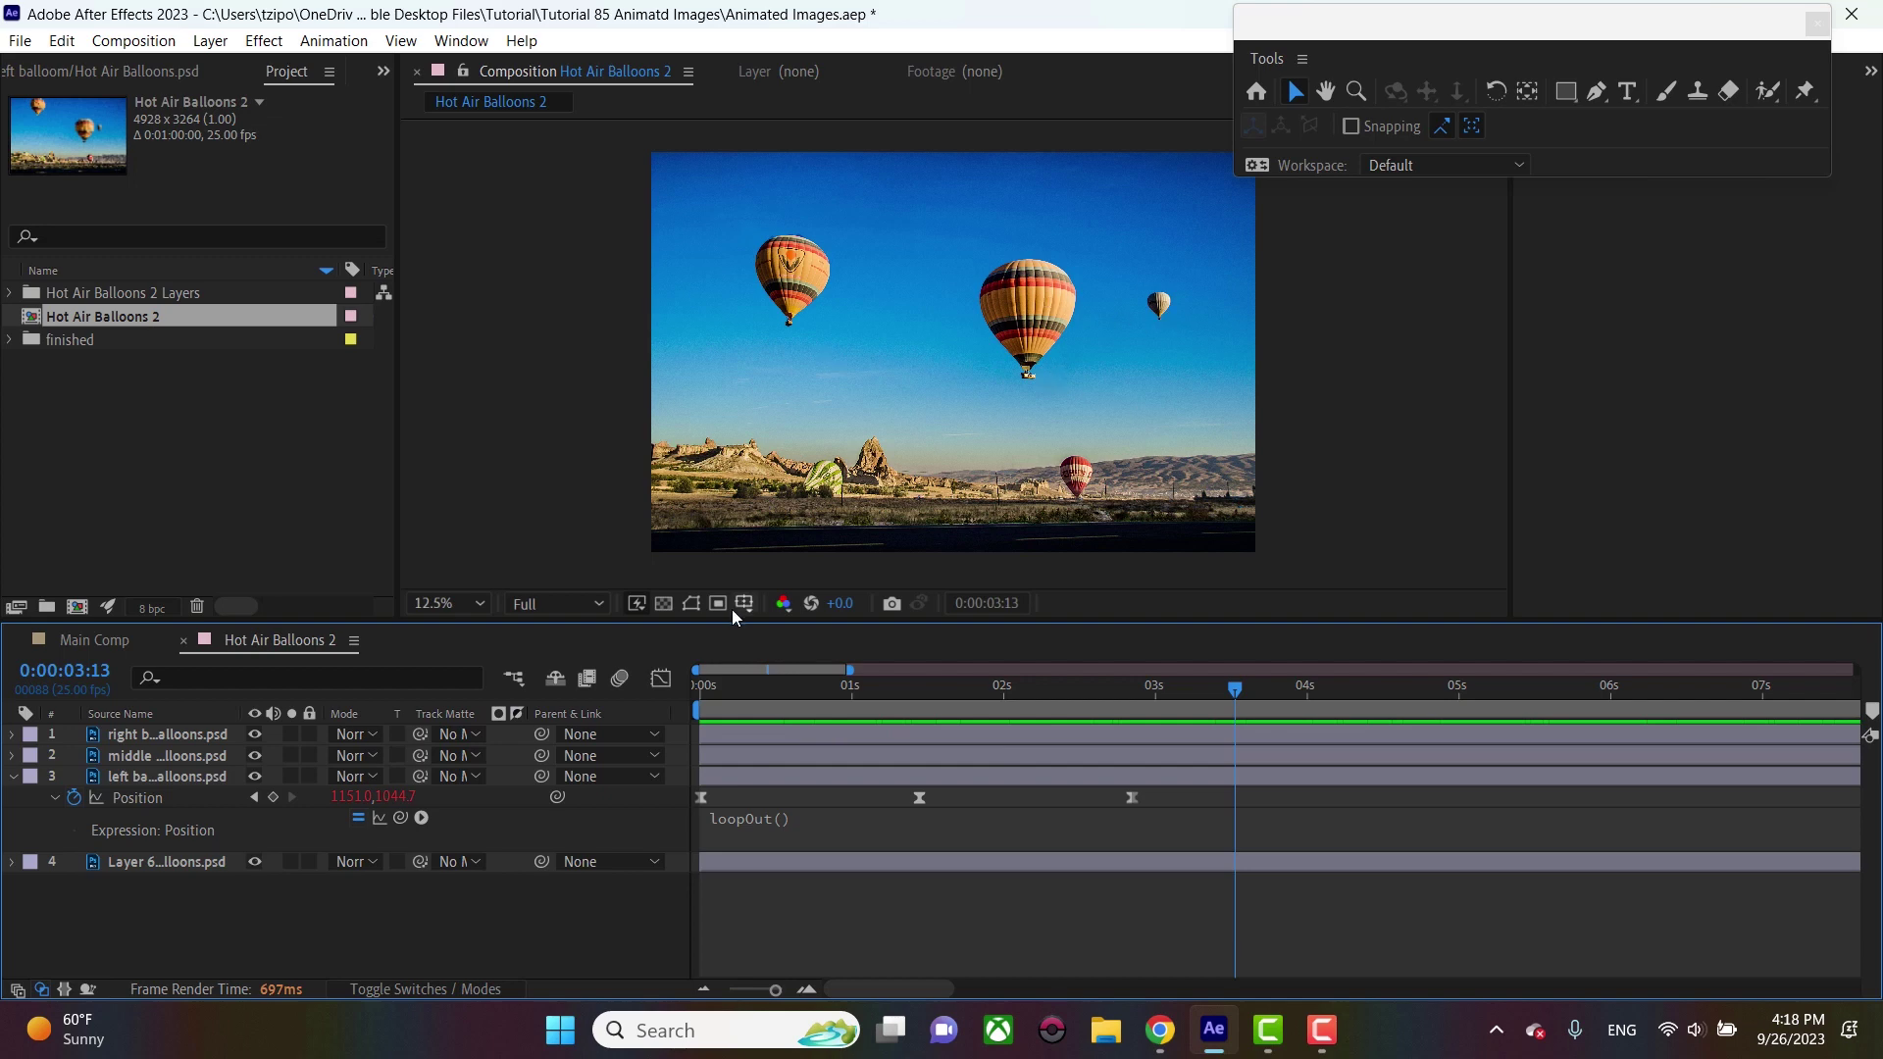
click(737, 692)
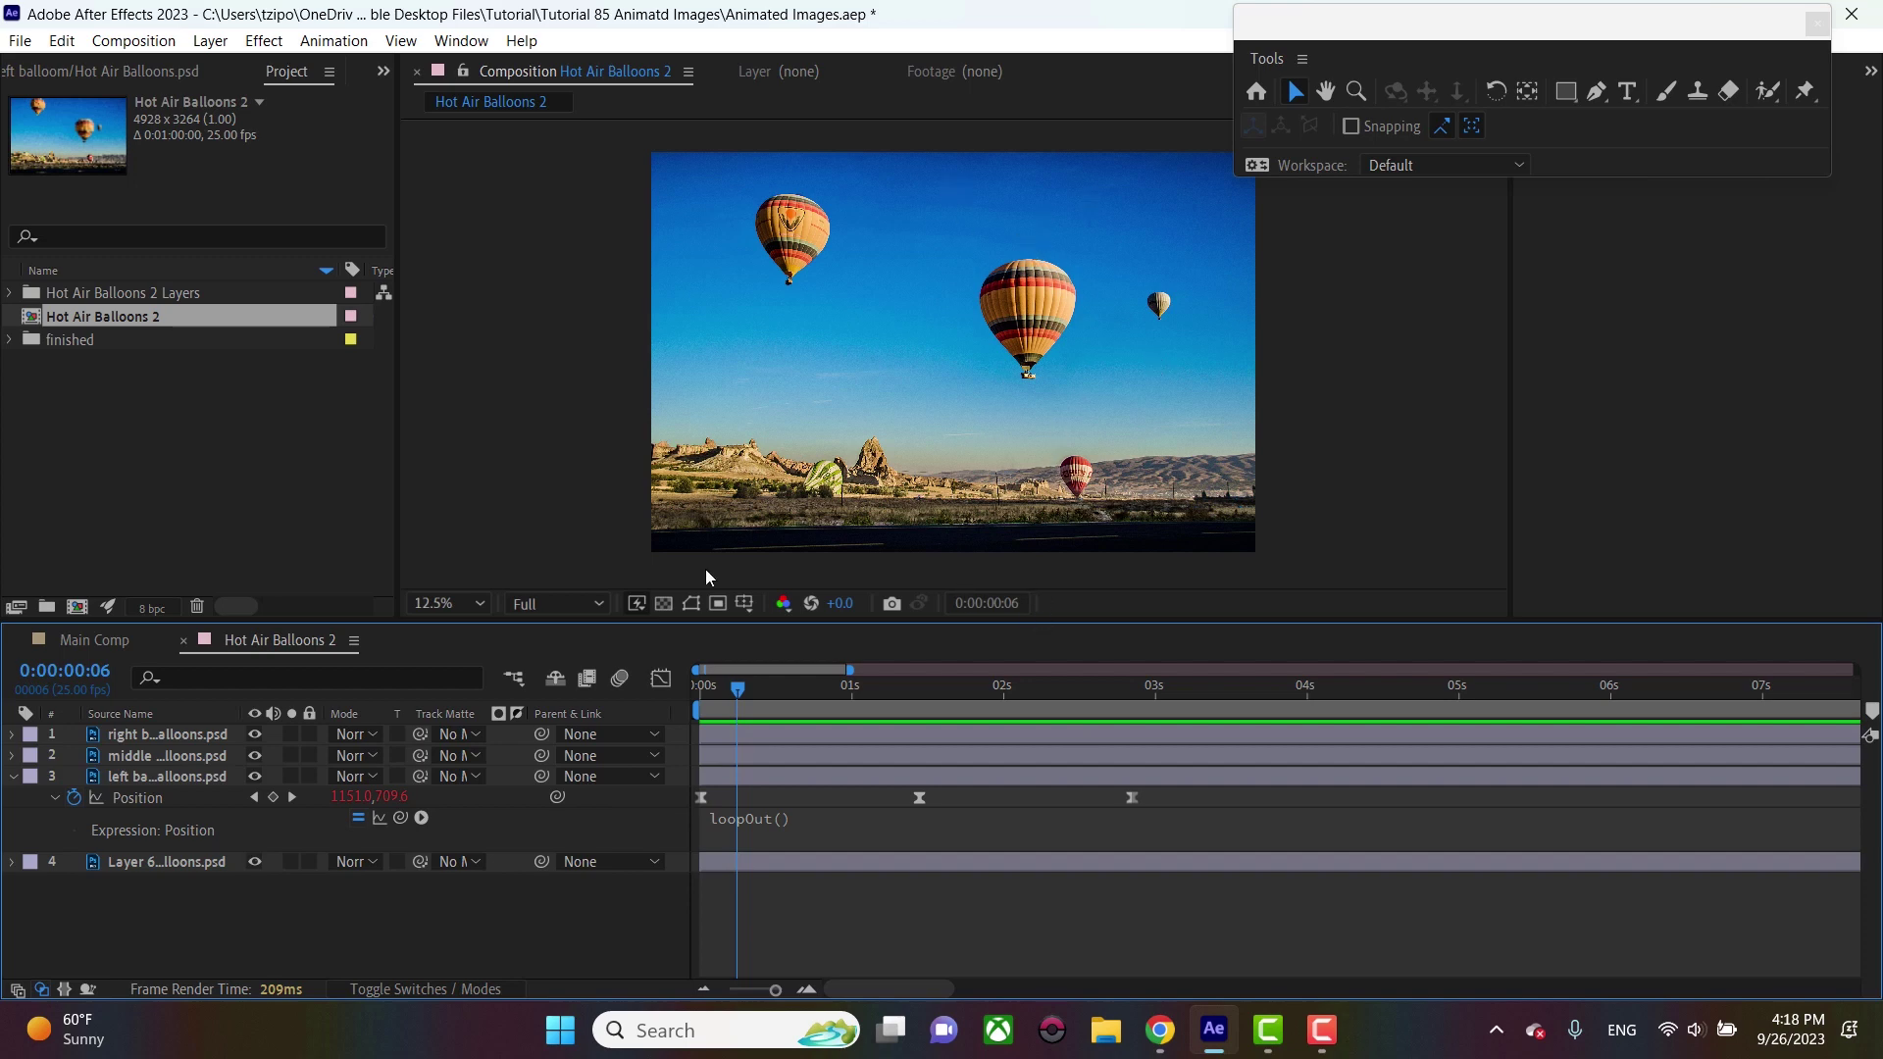
Collapse the revealed properties of all four layers and deselect the layers
click(155, 763)
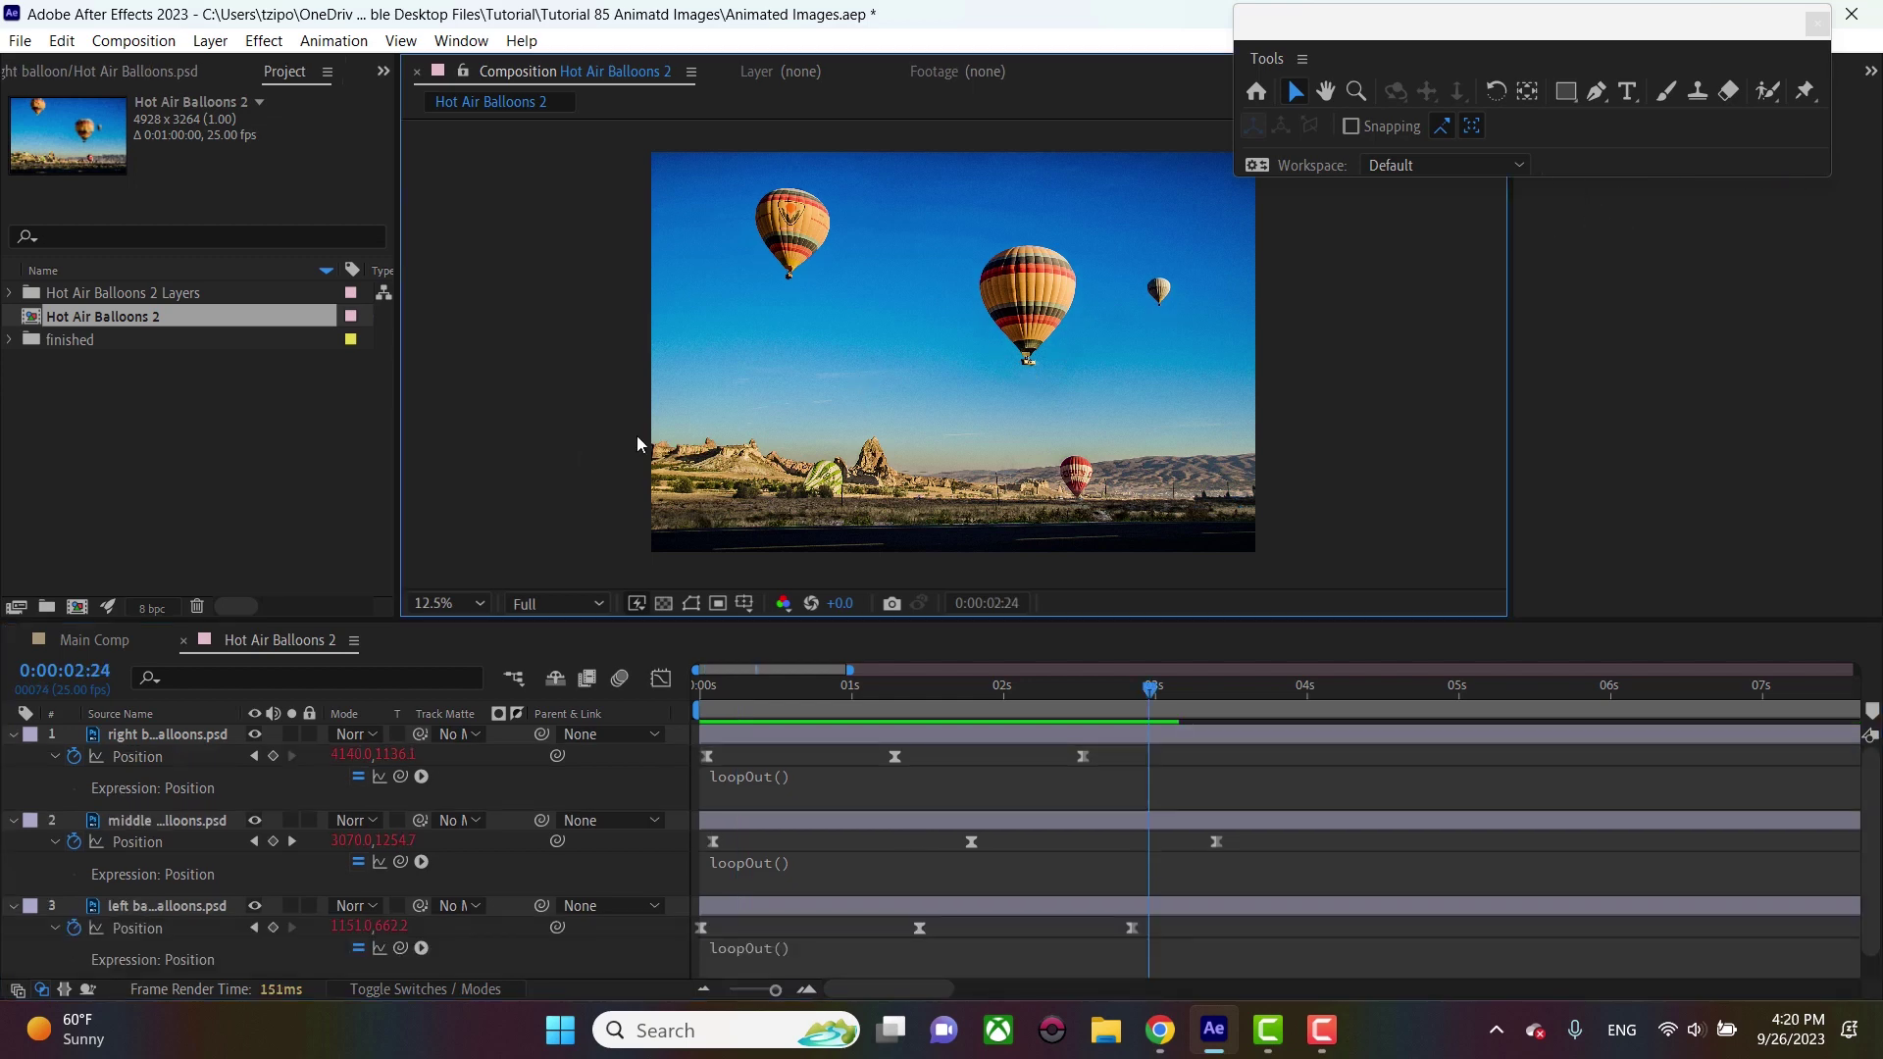
key(ctrl+a)
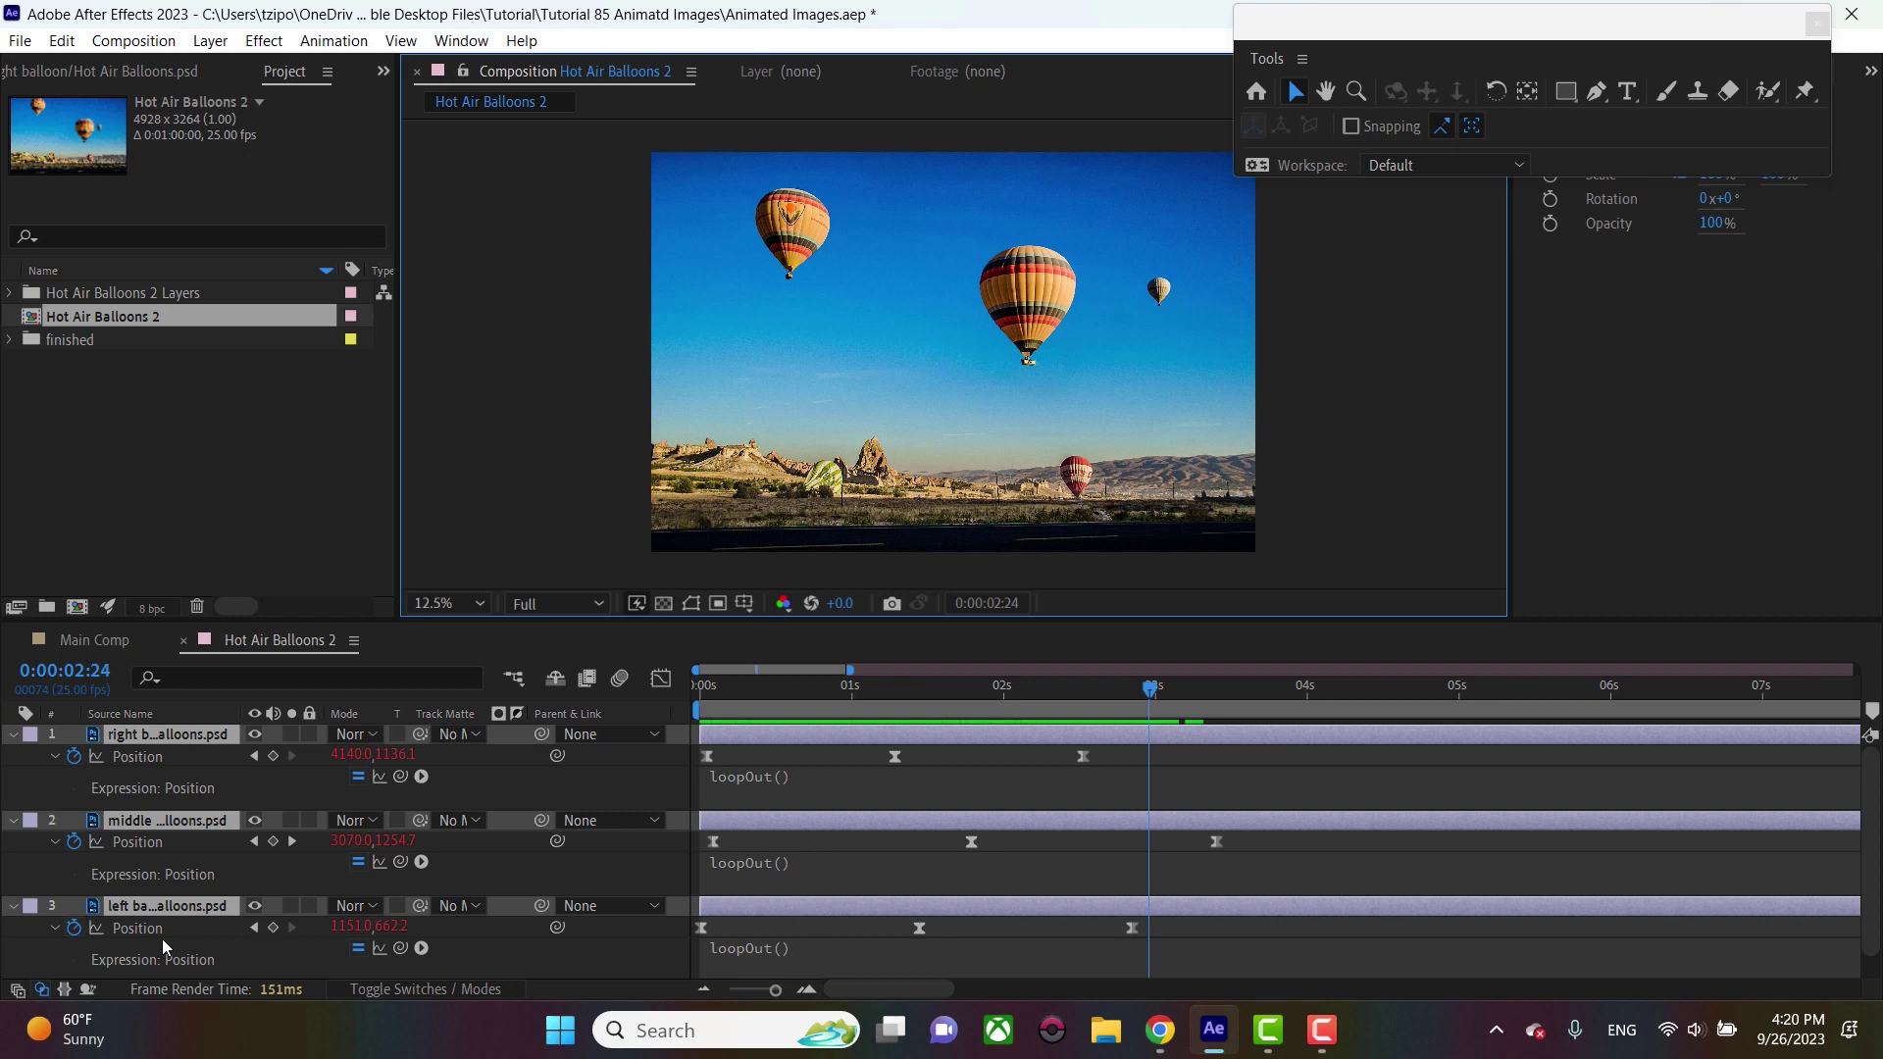
key(a)
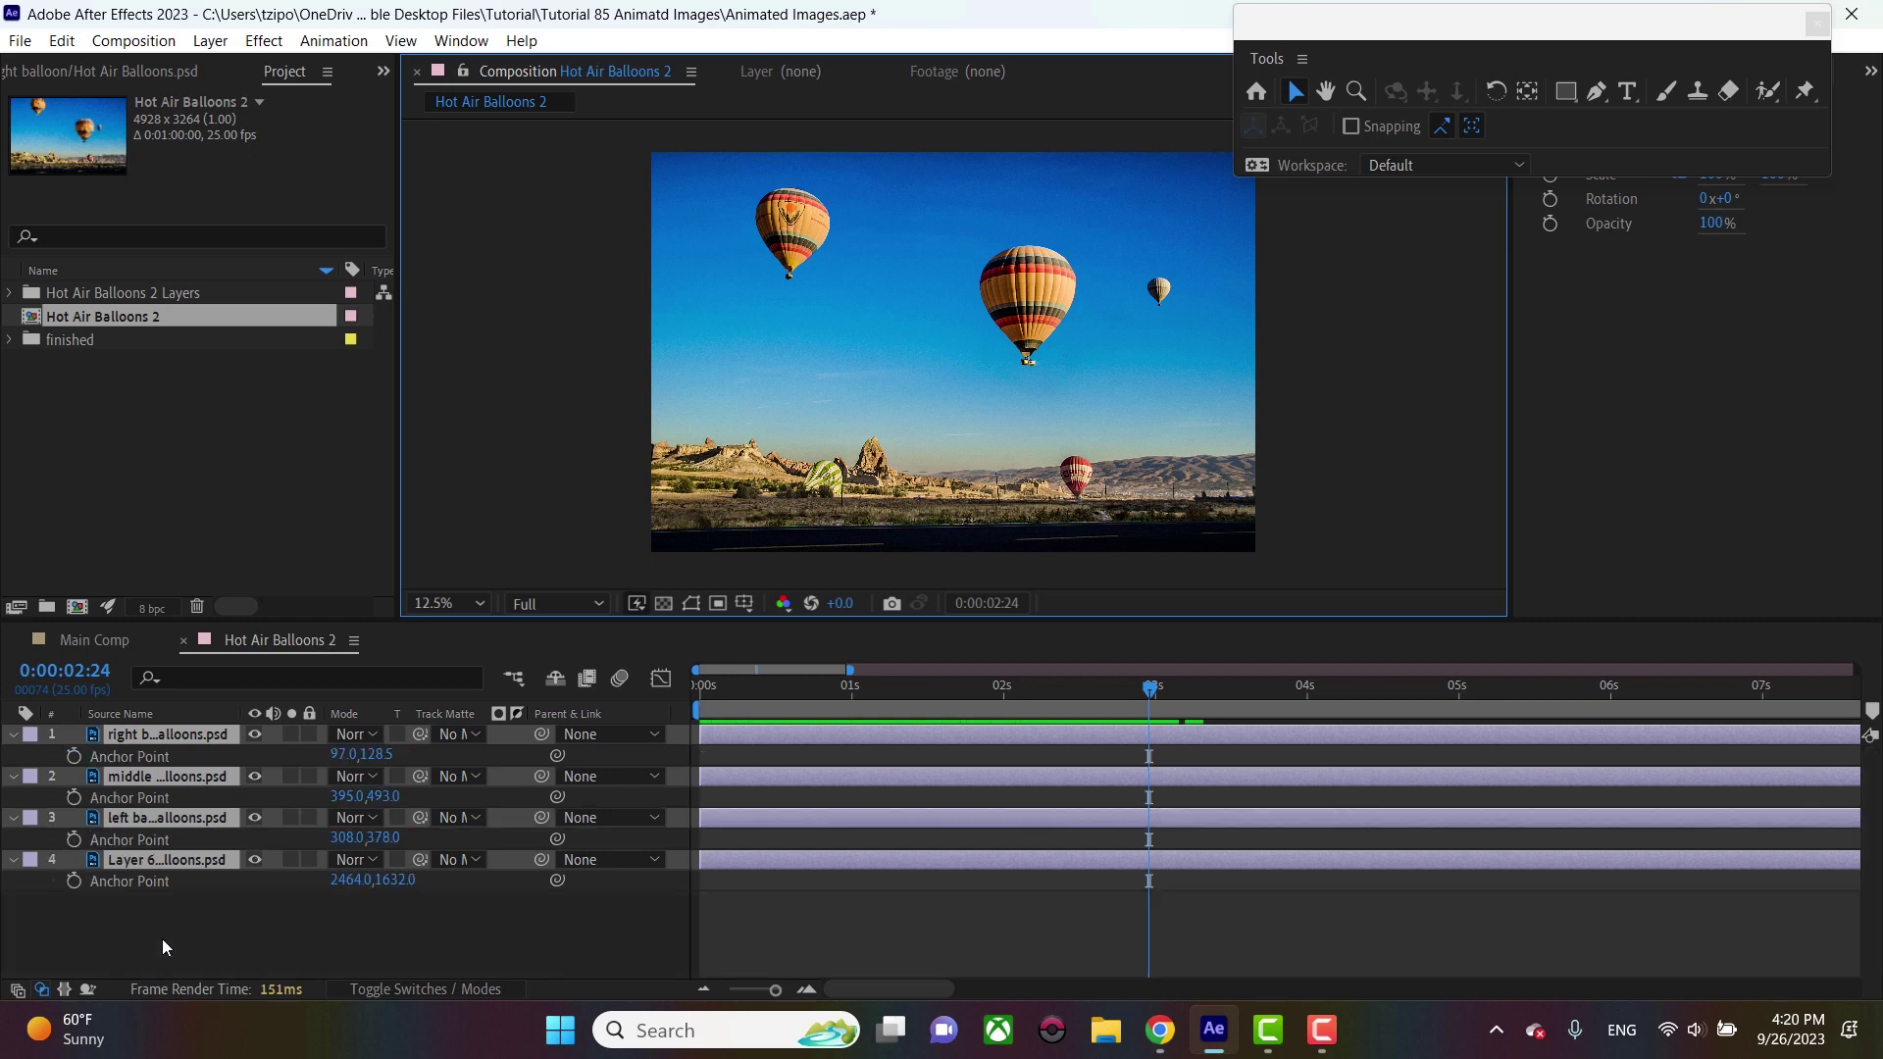
click(15, 738)
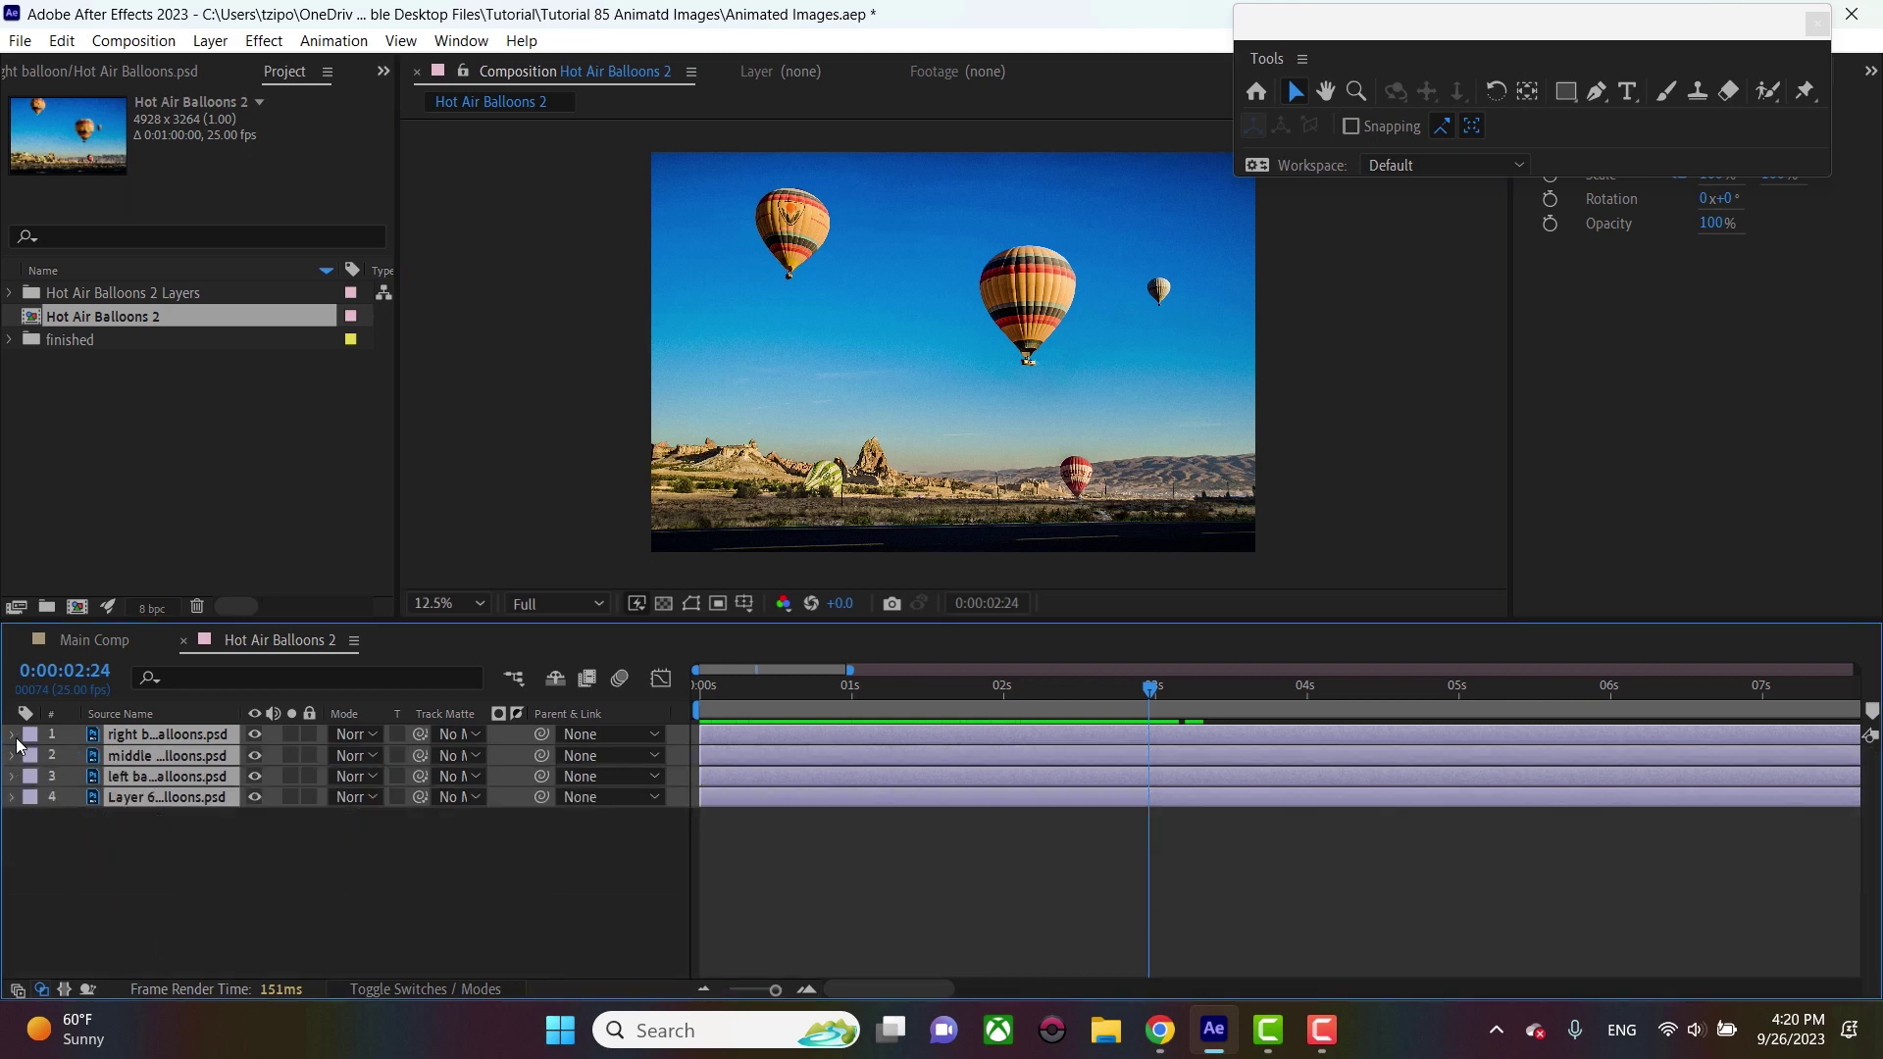
click(254, 847)
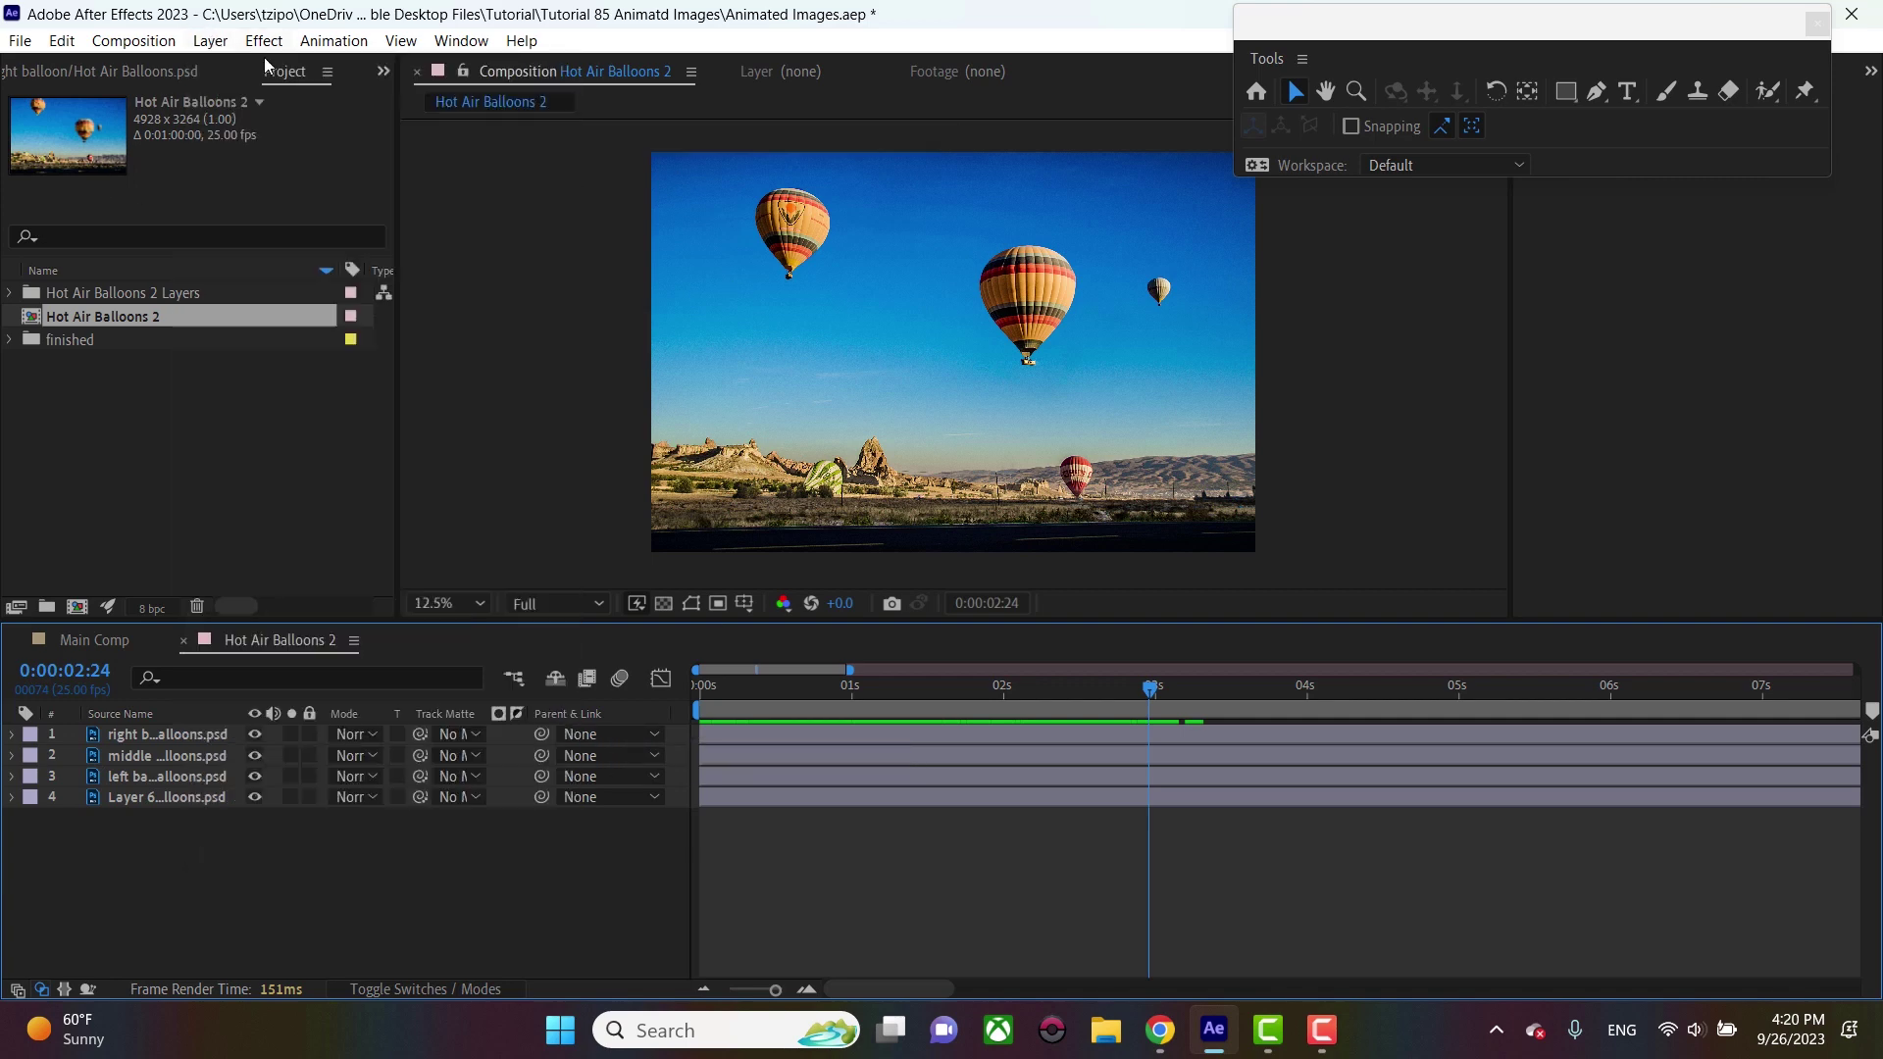
Create a new text layer at 0:00:02:24 and enter ts as its text
click(211, 42)
mouse_move(245, 68)
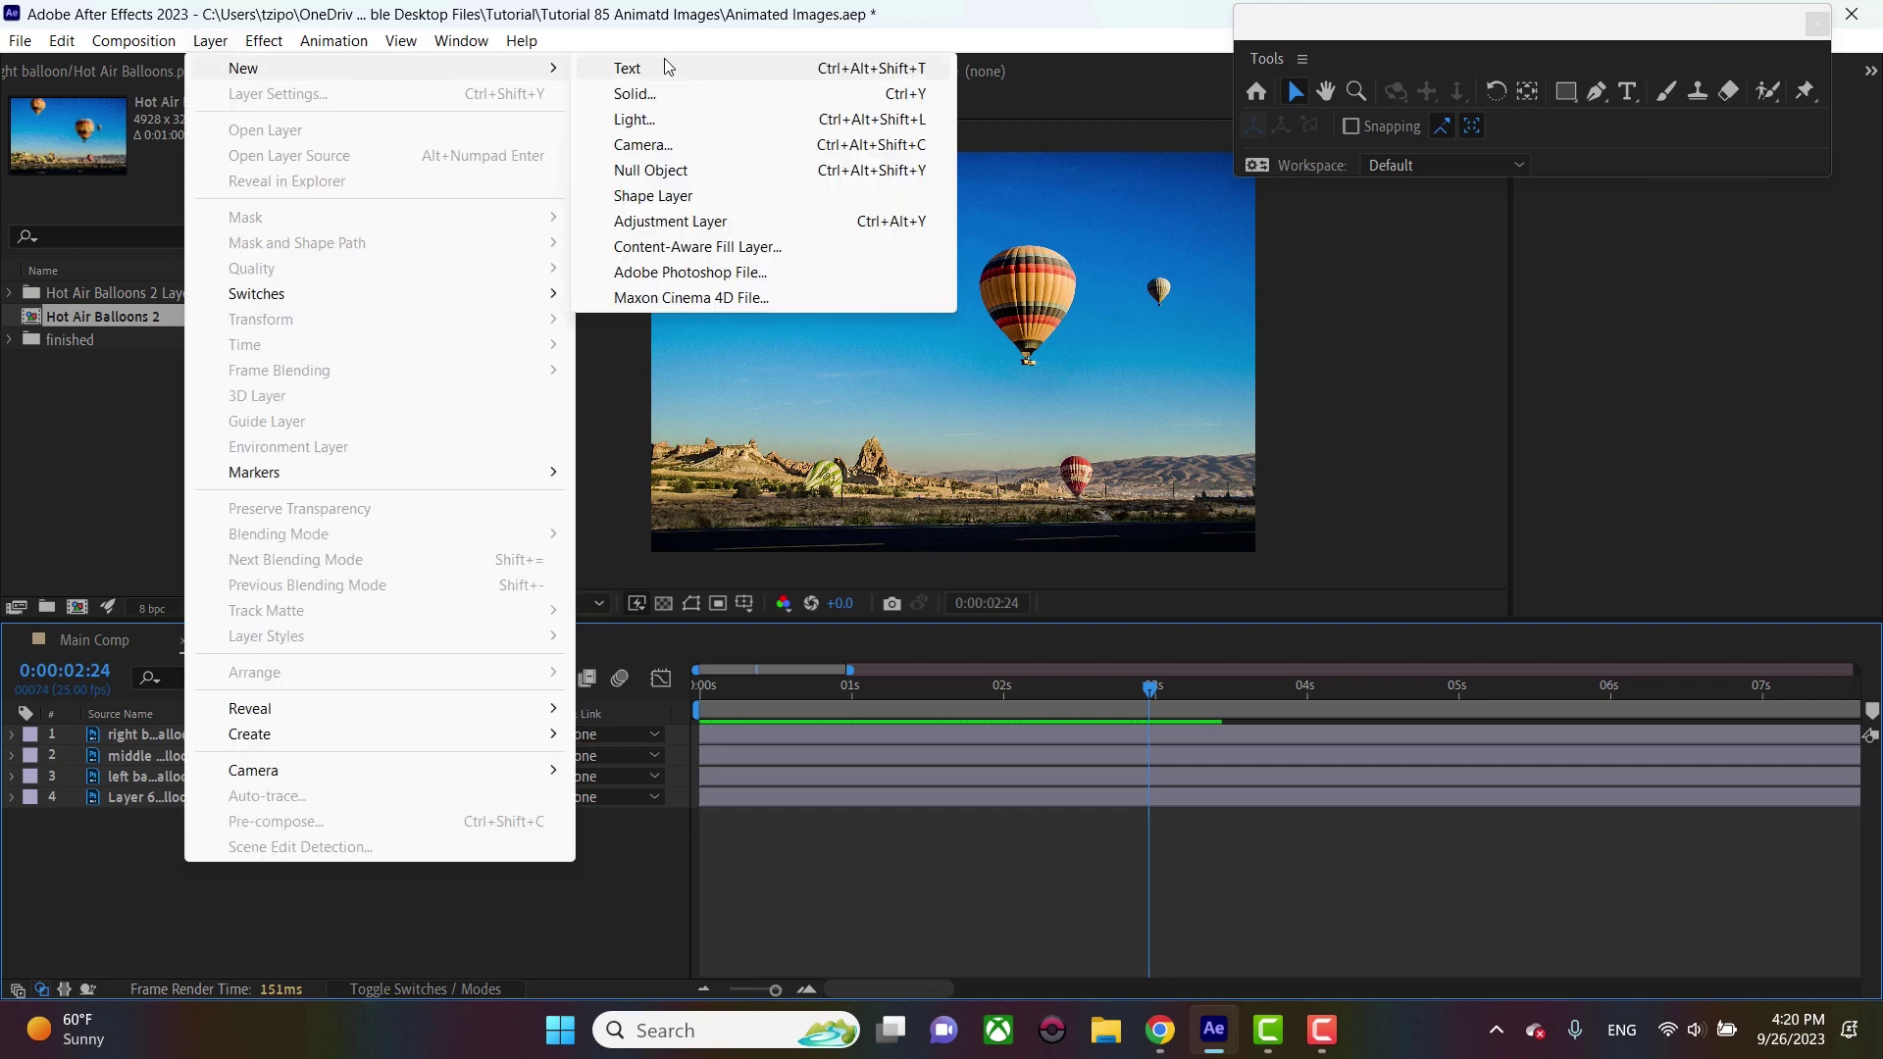
click(645, 106)
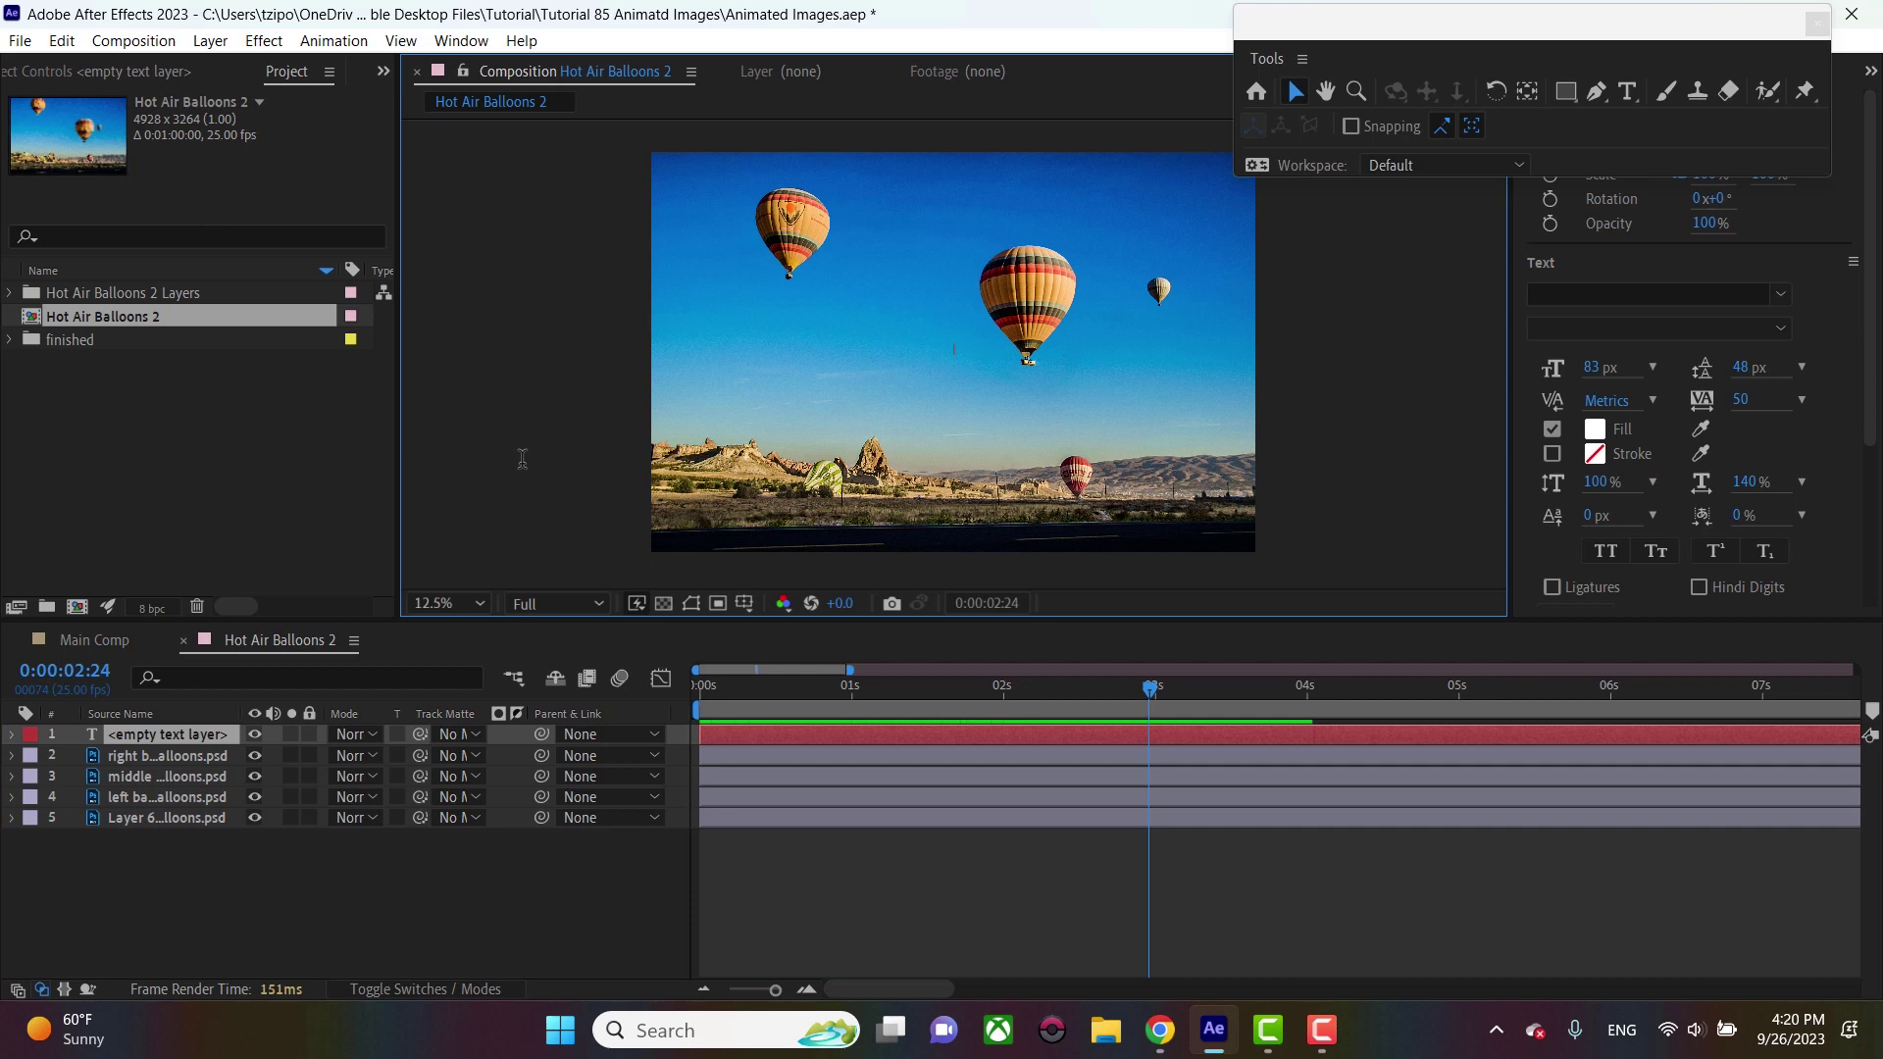
text(t)
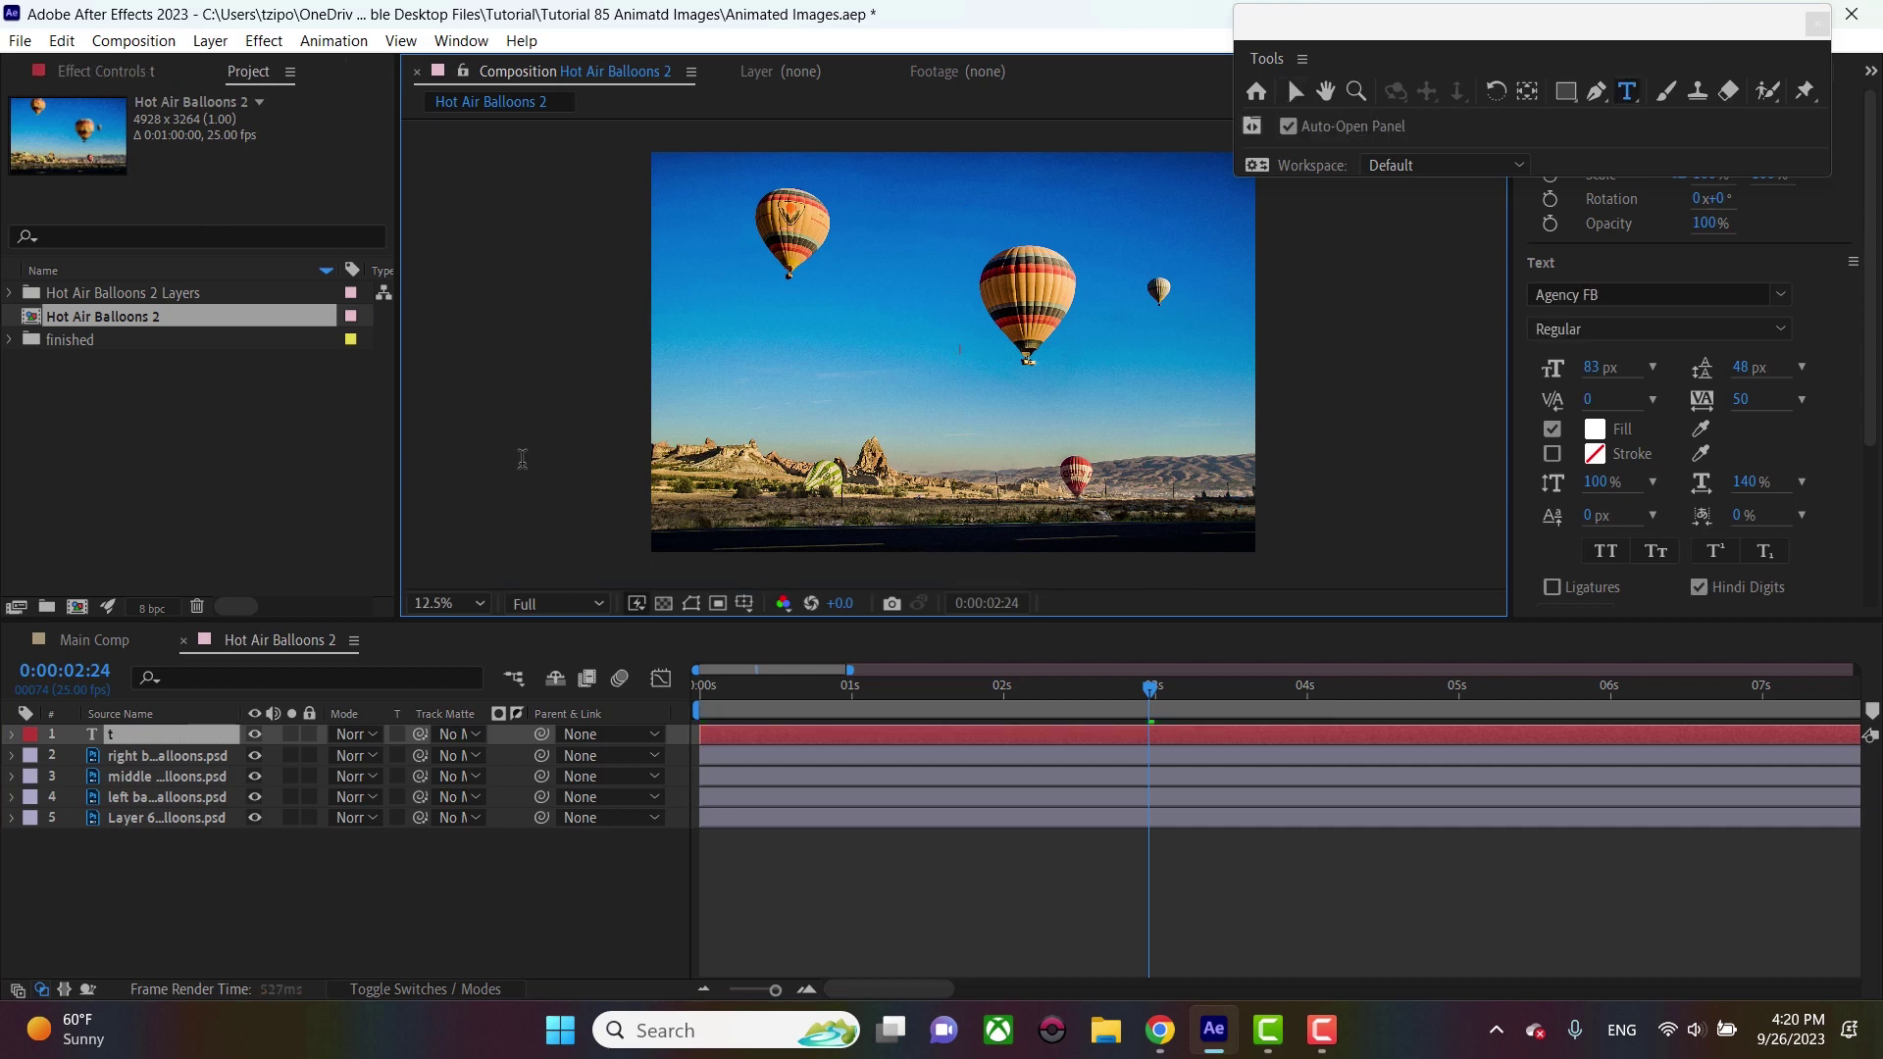
text(s)
Move the floating Tools window lower and increase the font size of the ts text
drag(1567, 44, 1572, 211)
drag(1598, 155, 1601, 147)
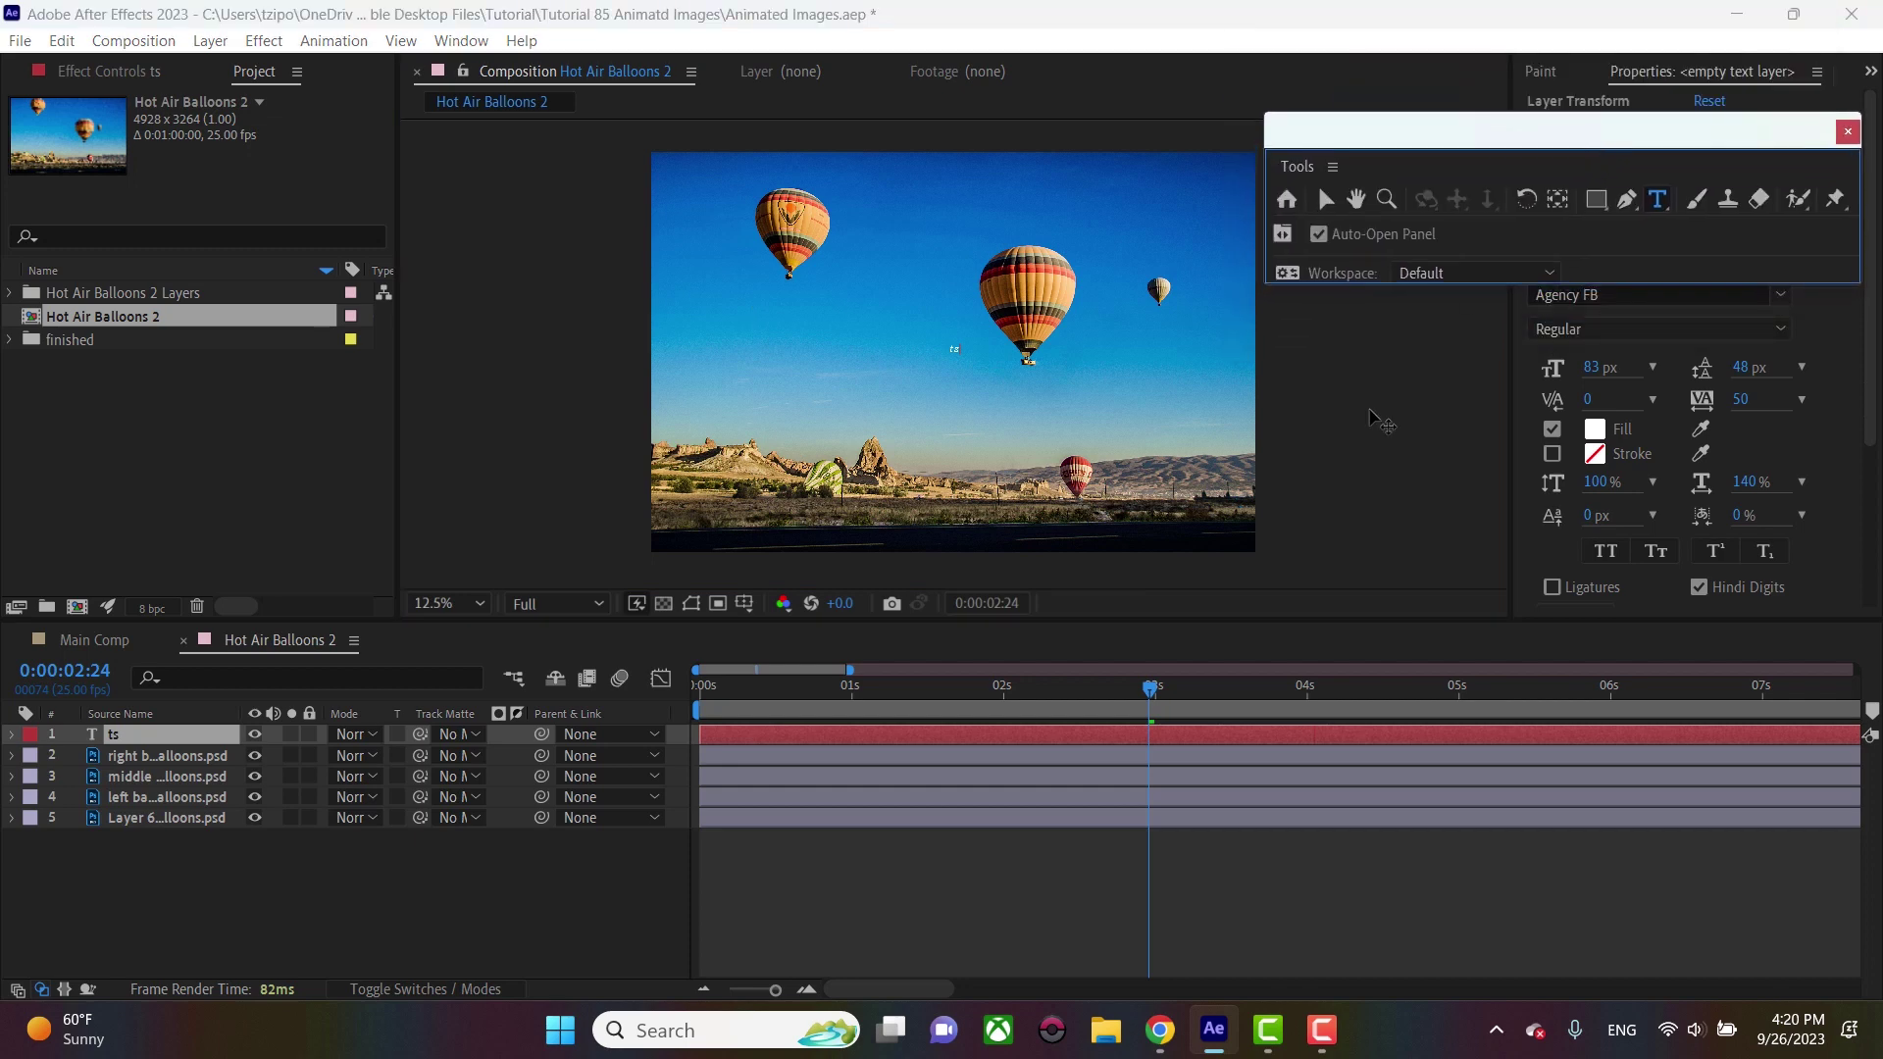
click(1386, 420)
drag(1601, 377, 1670, 367)
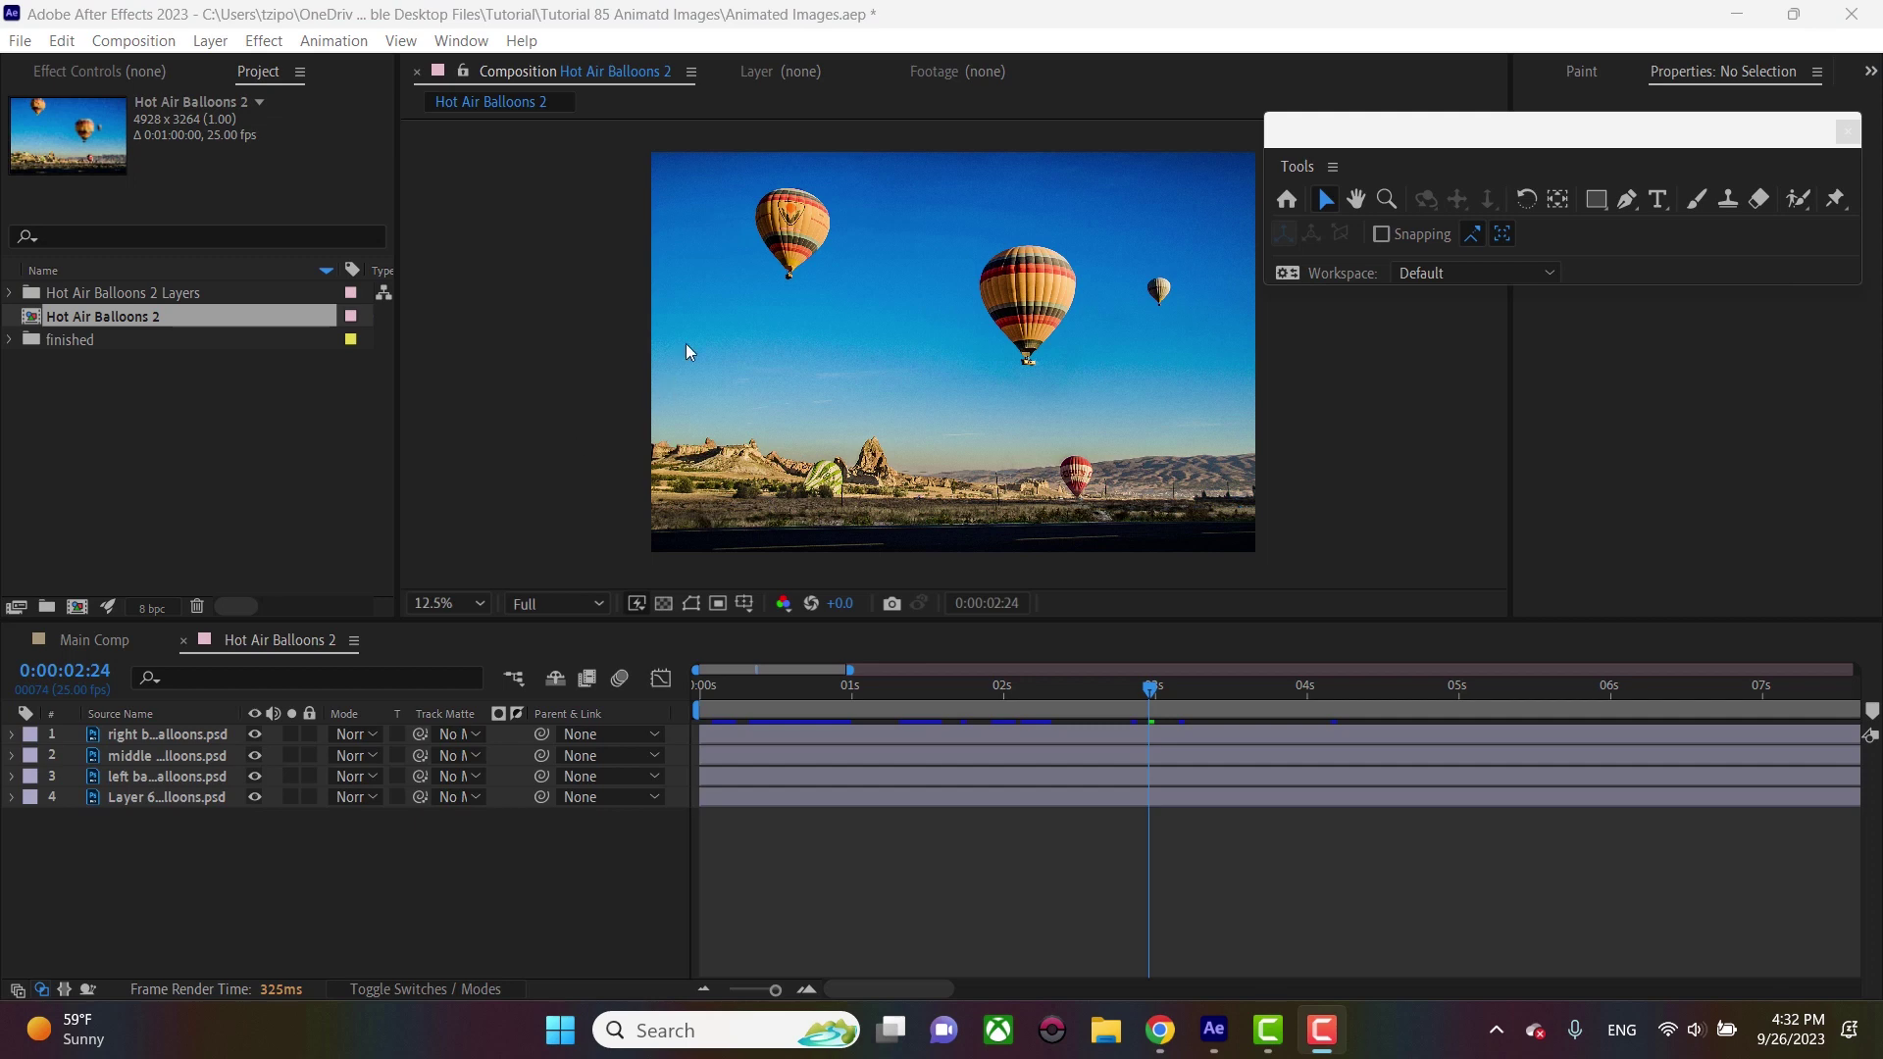
Create a new text layer, enter RISE UP, and replace its text with UP HIGH
click(212, 41)
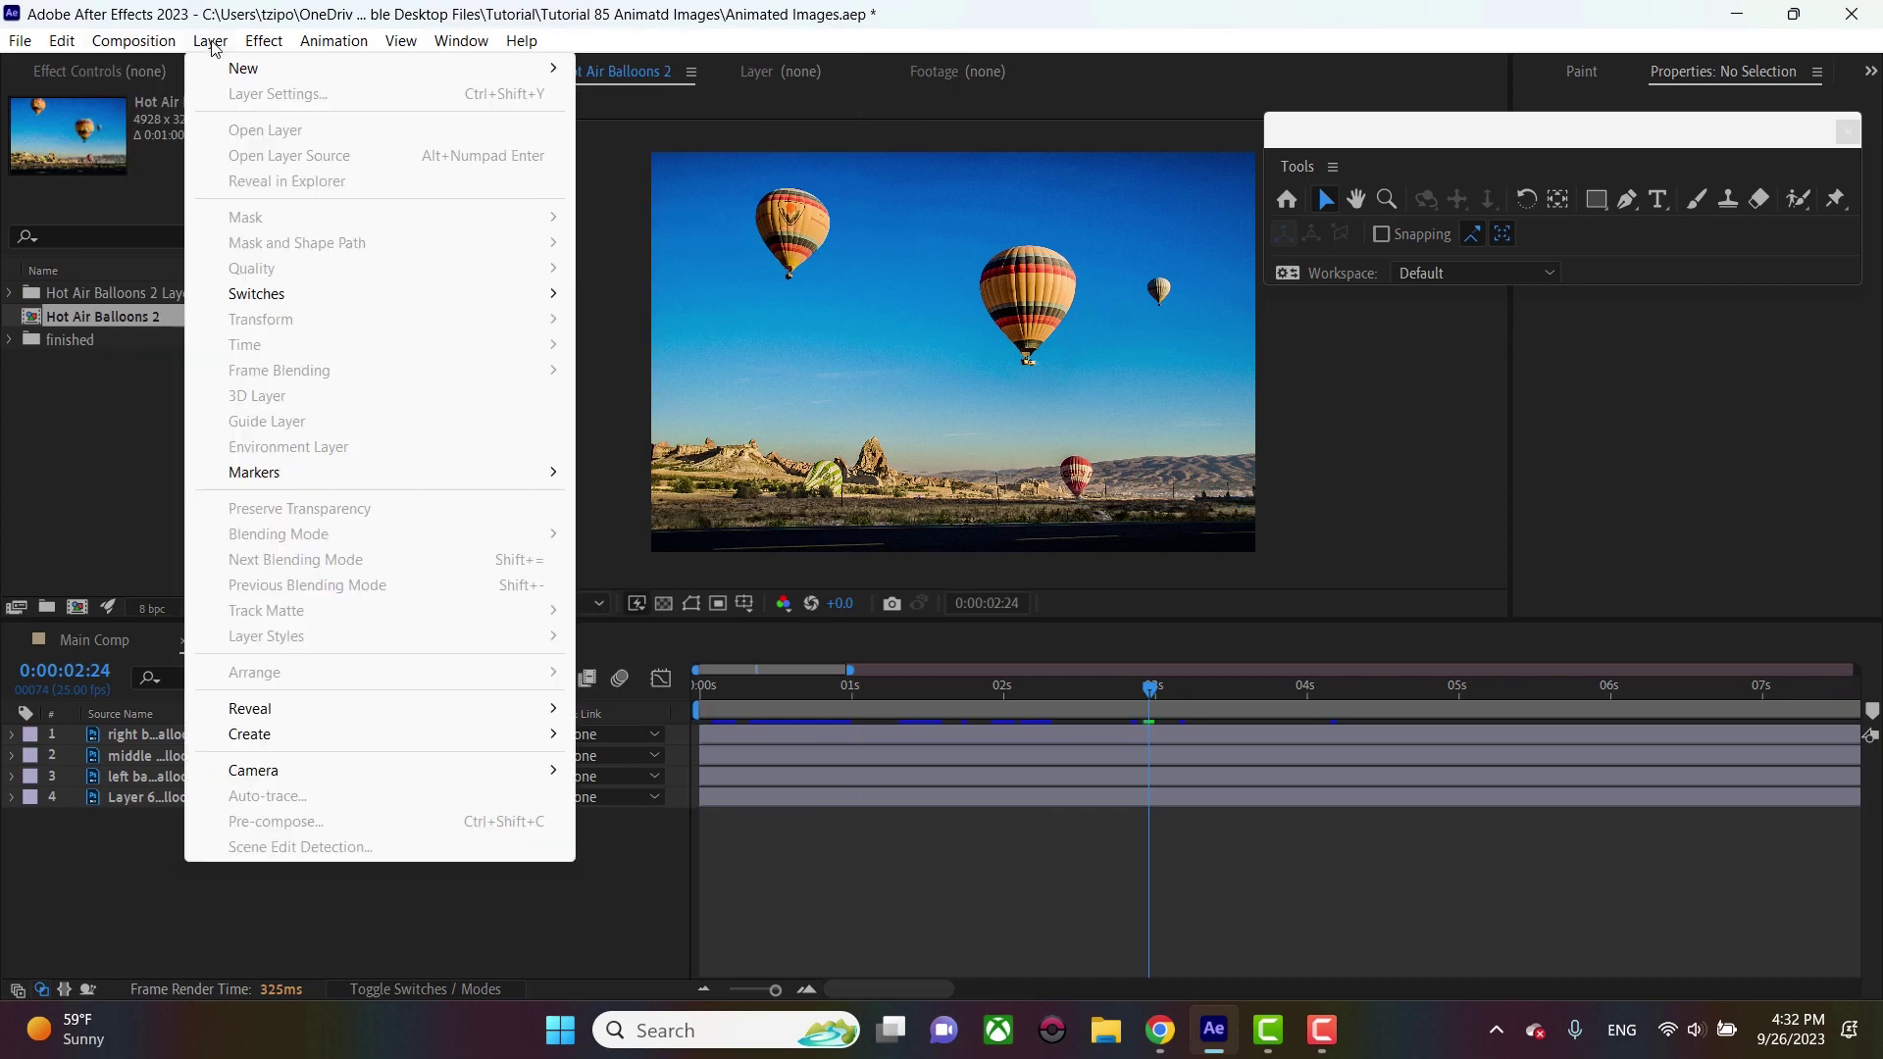
mouse_move(240, 68)
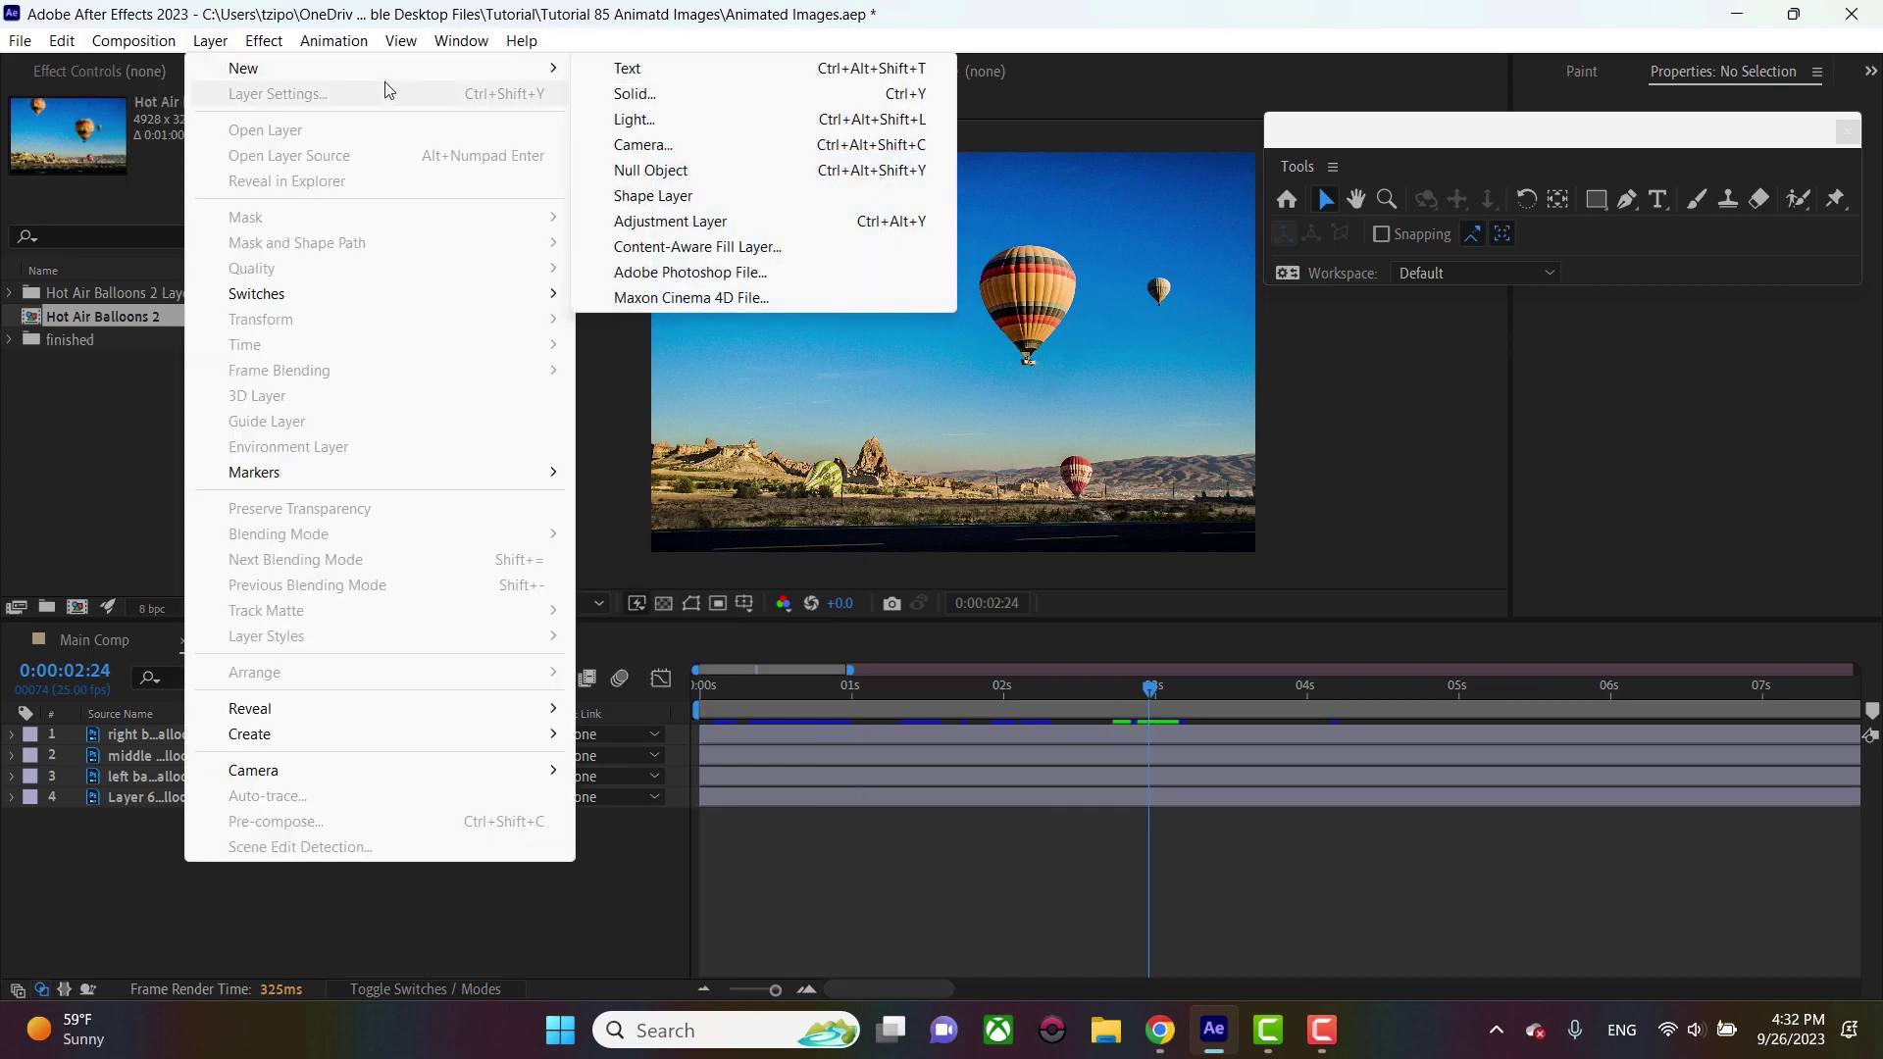
key(Escape)
key(Escape)
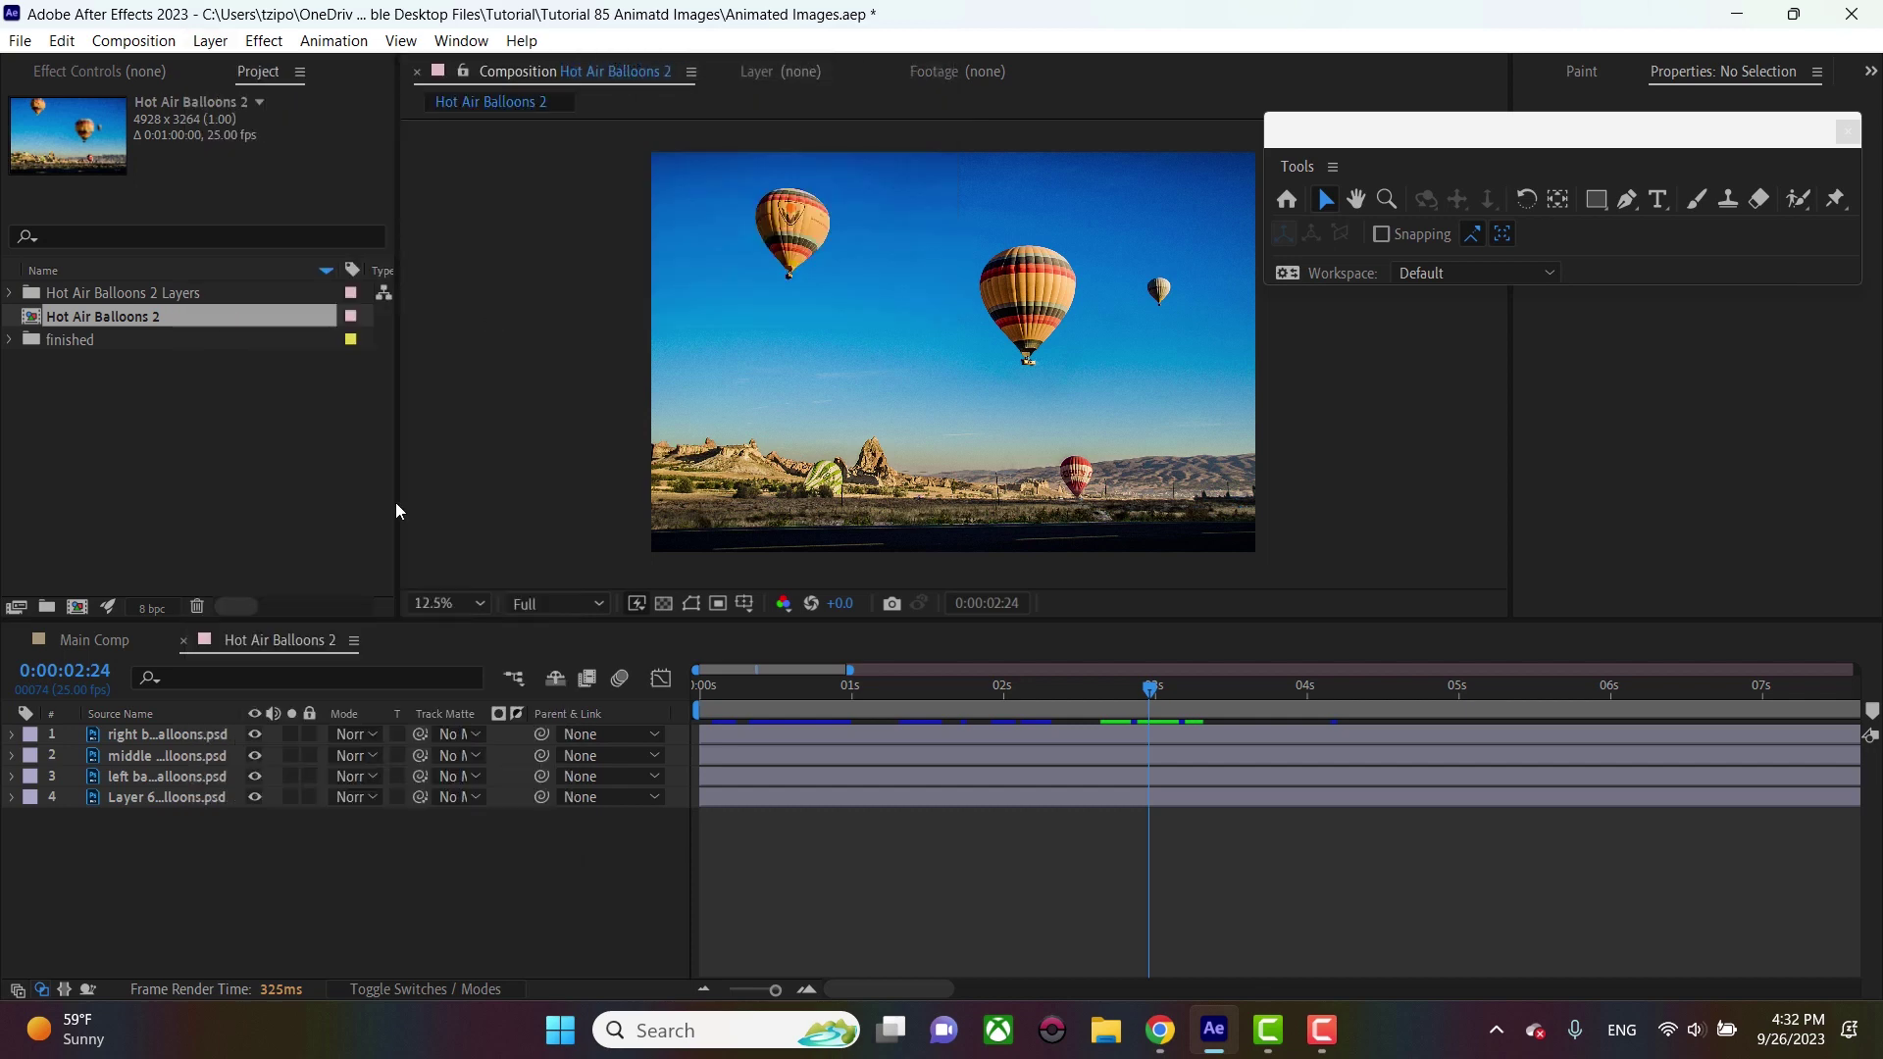
key(ctrl+alt+shift+t)
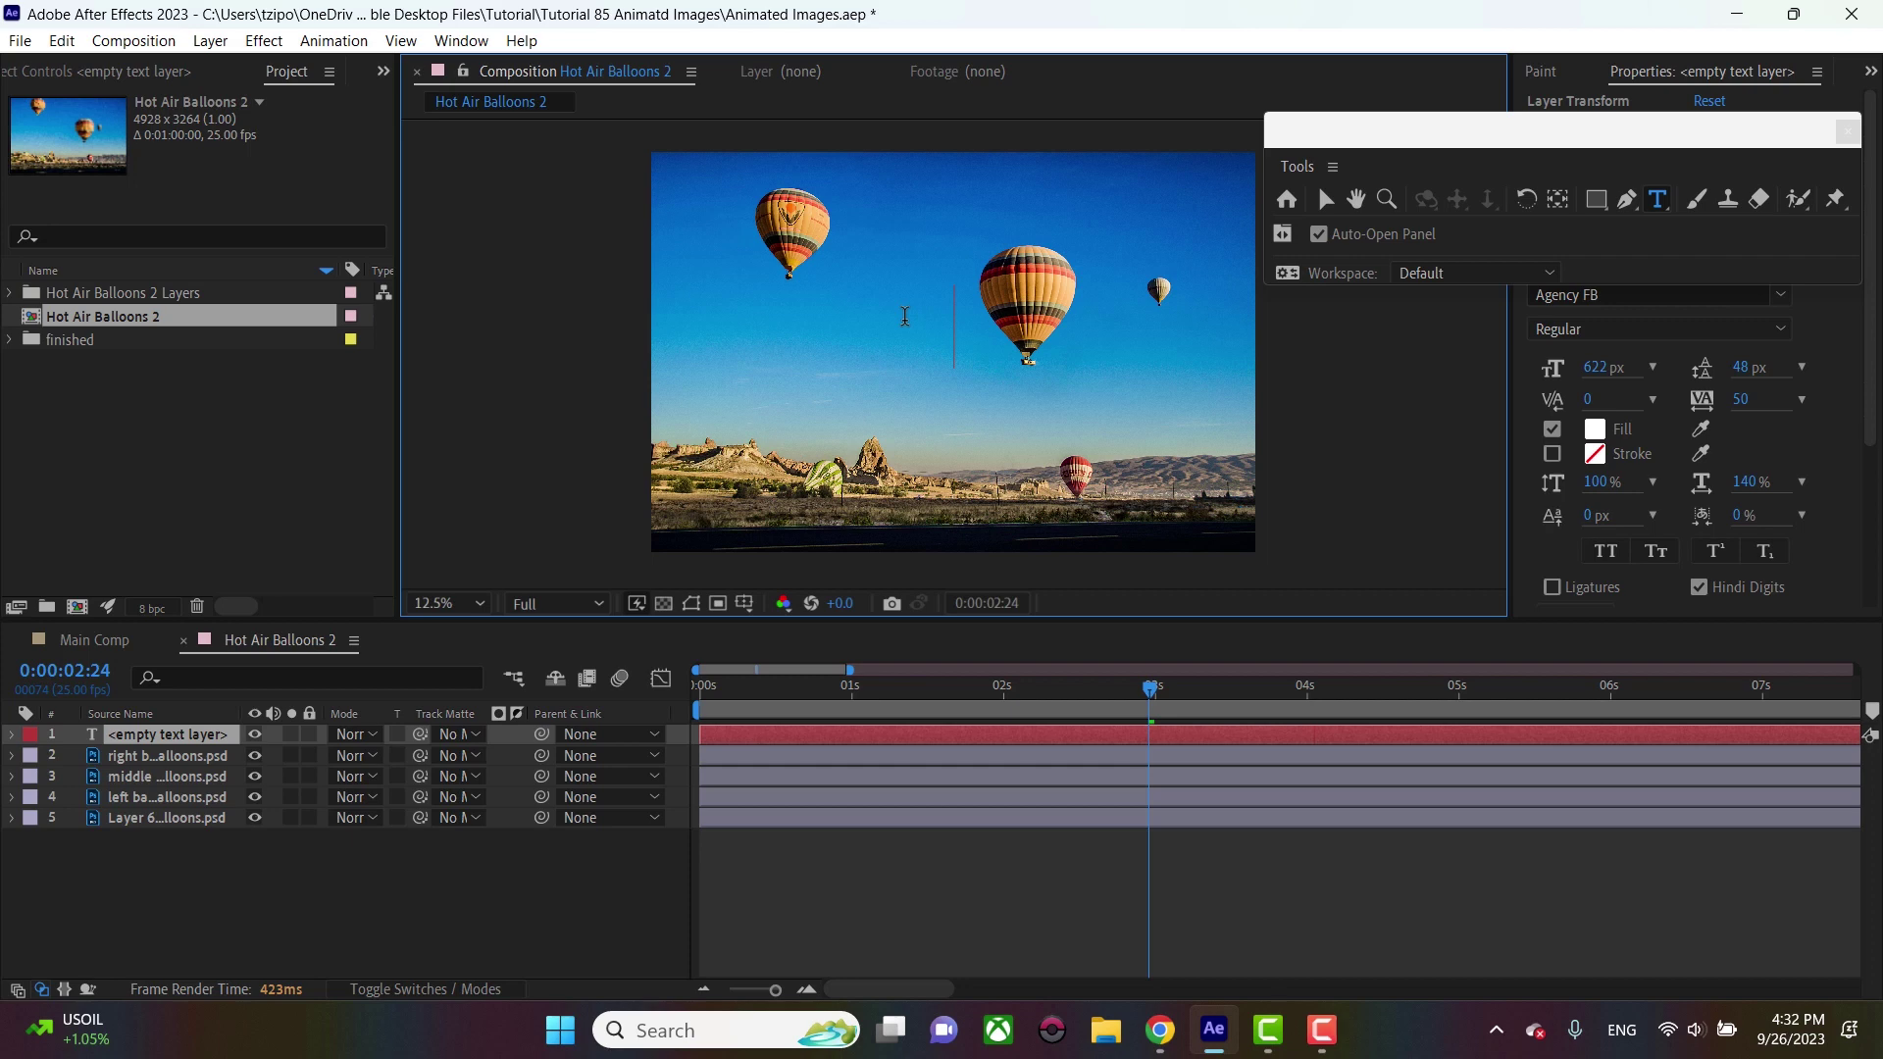
text(RISE UP)
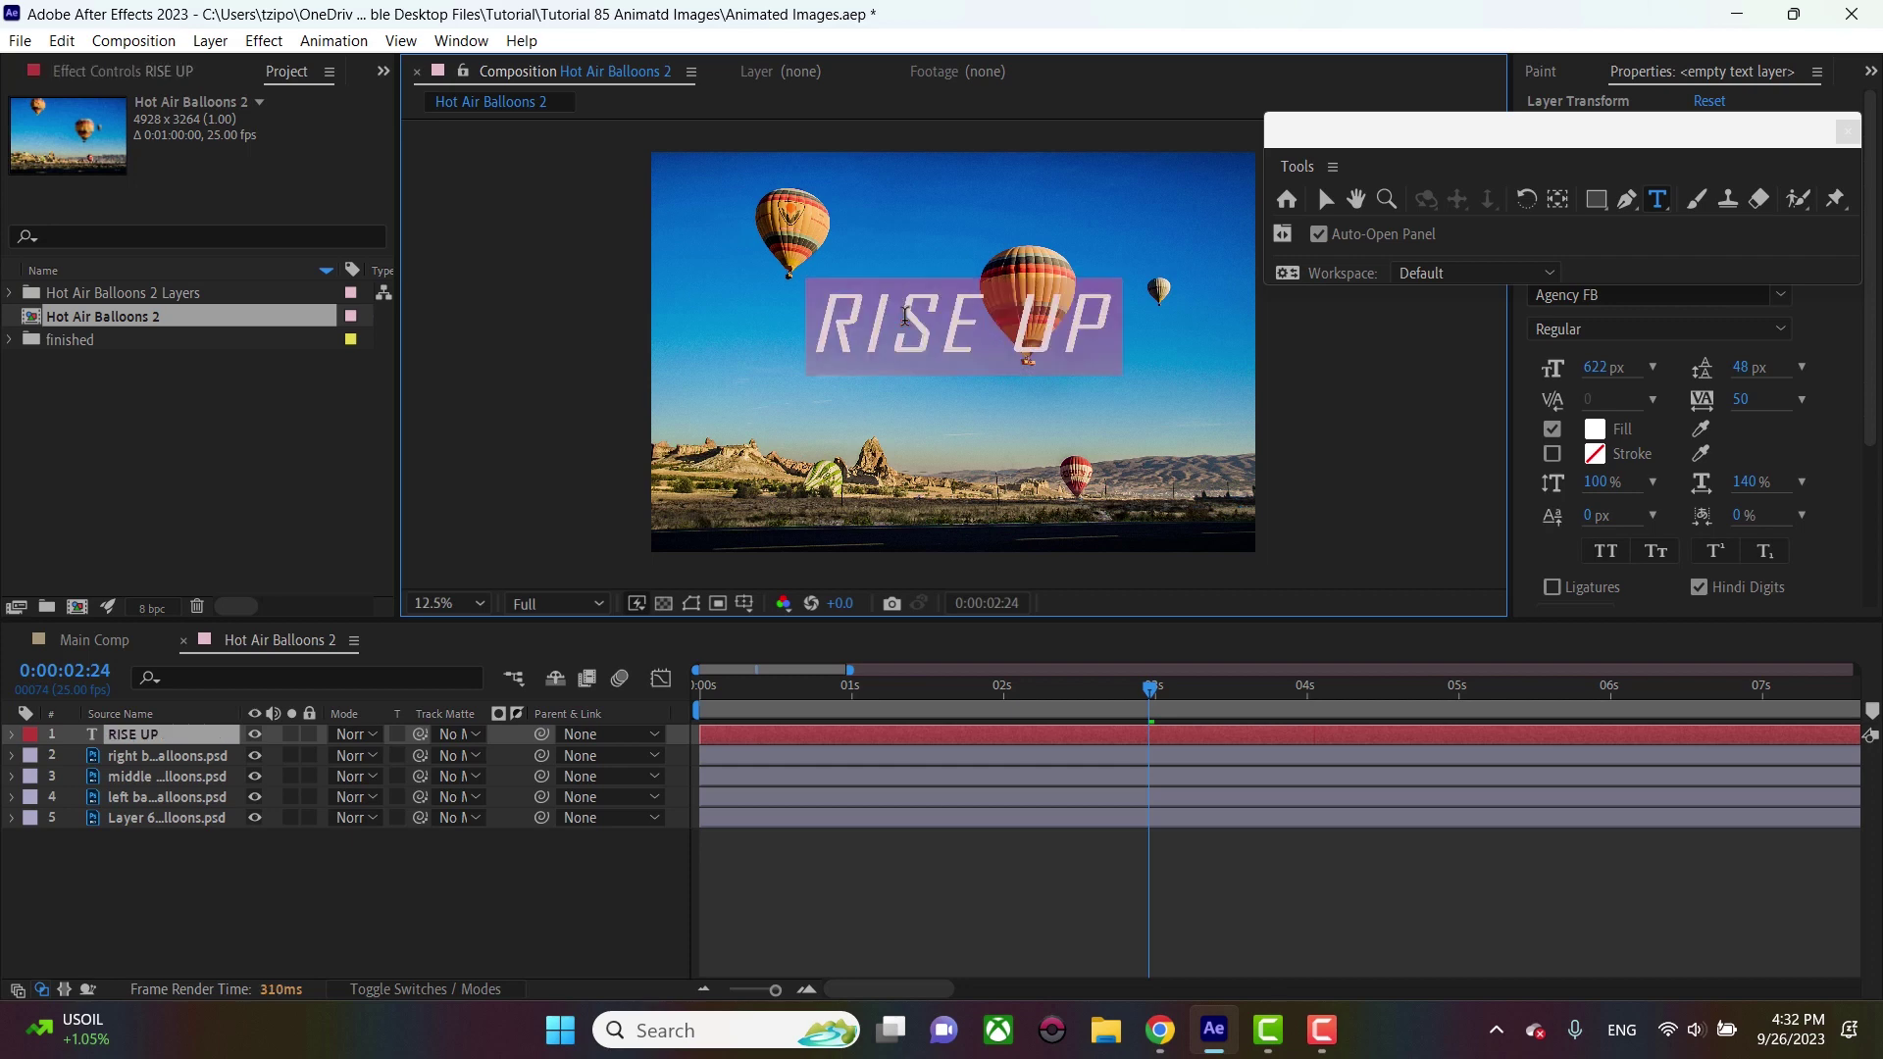
text(UP HIGH)
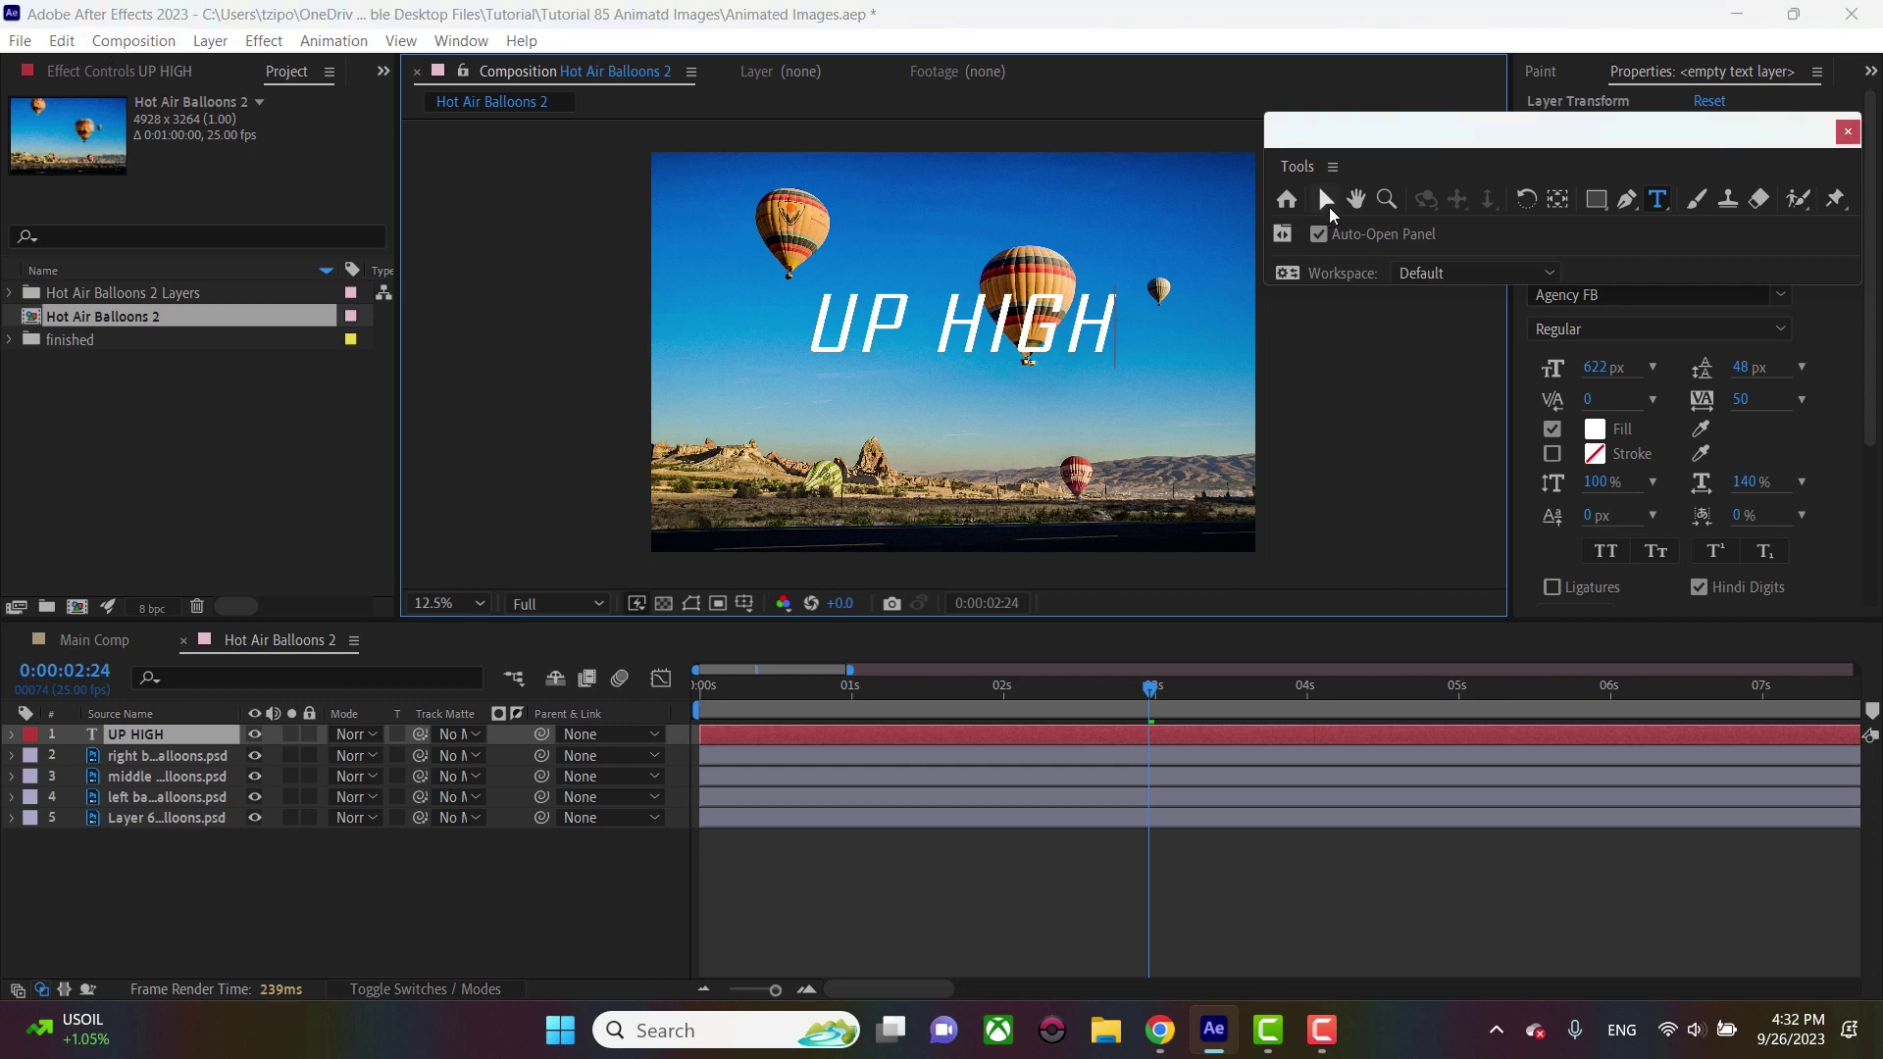
Move the UP HIGH text slightly up and to the left over the sky with the Selection tool
click(1325, 199)
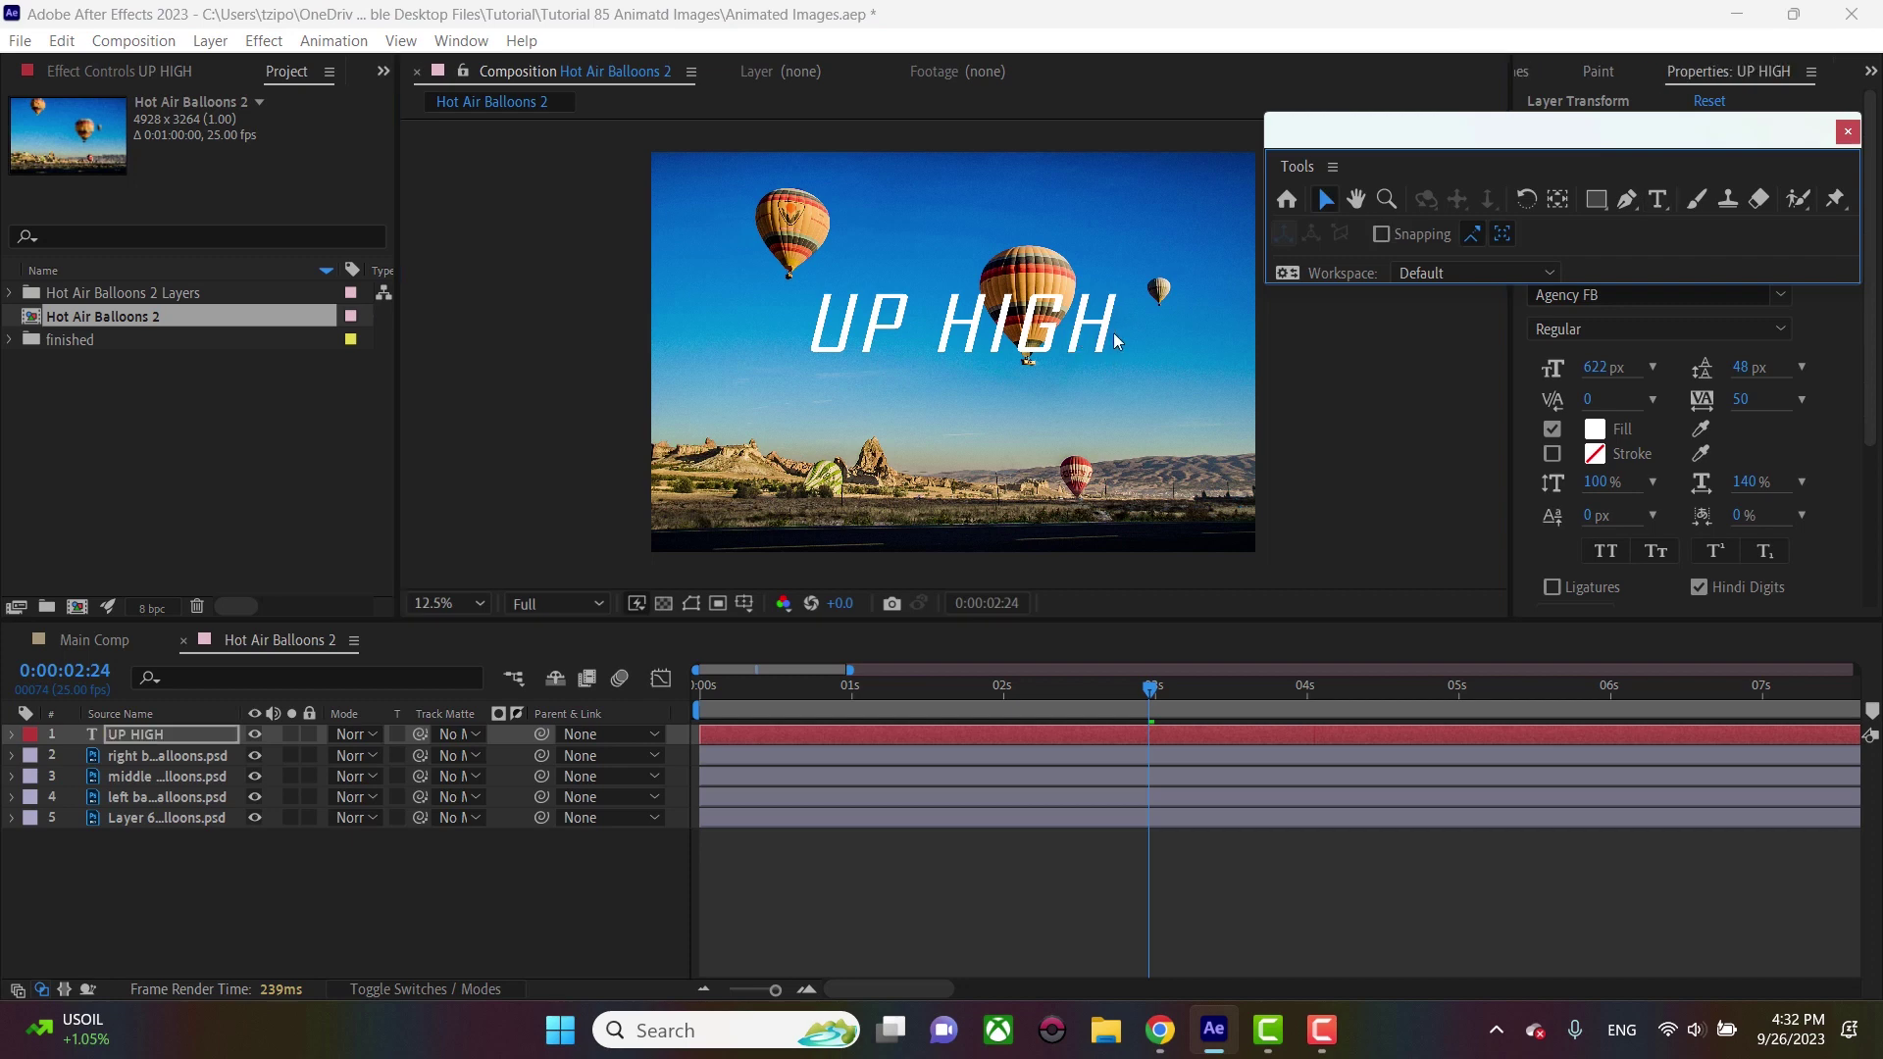
click(896, 331)
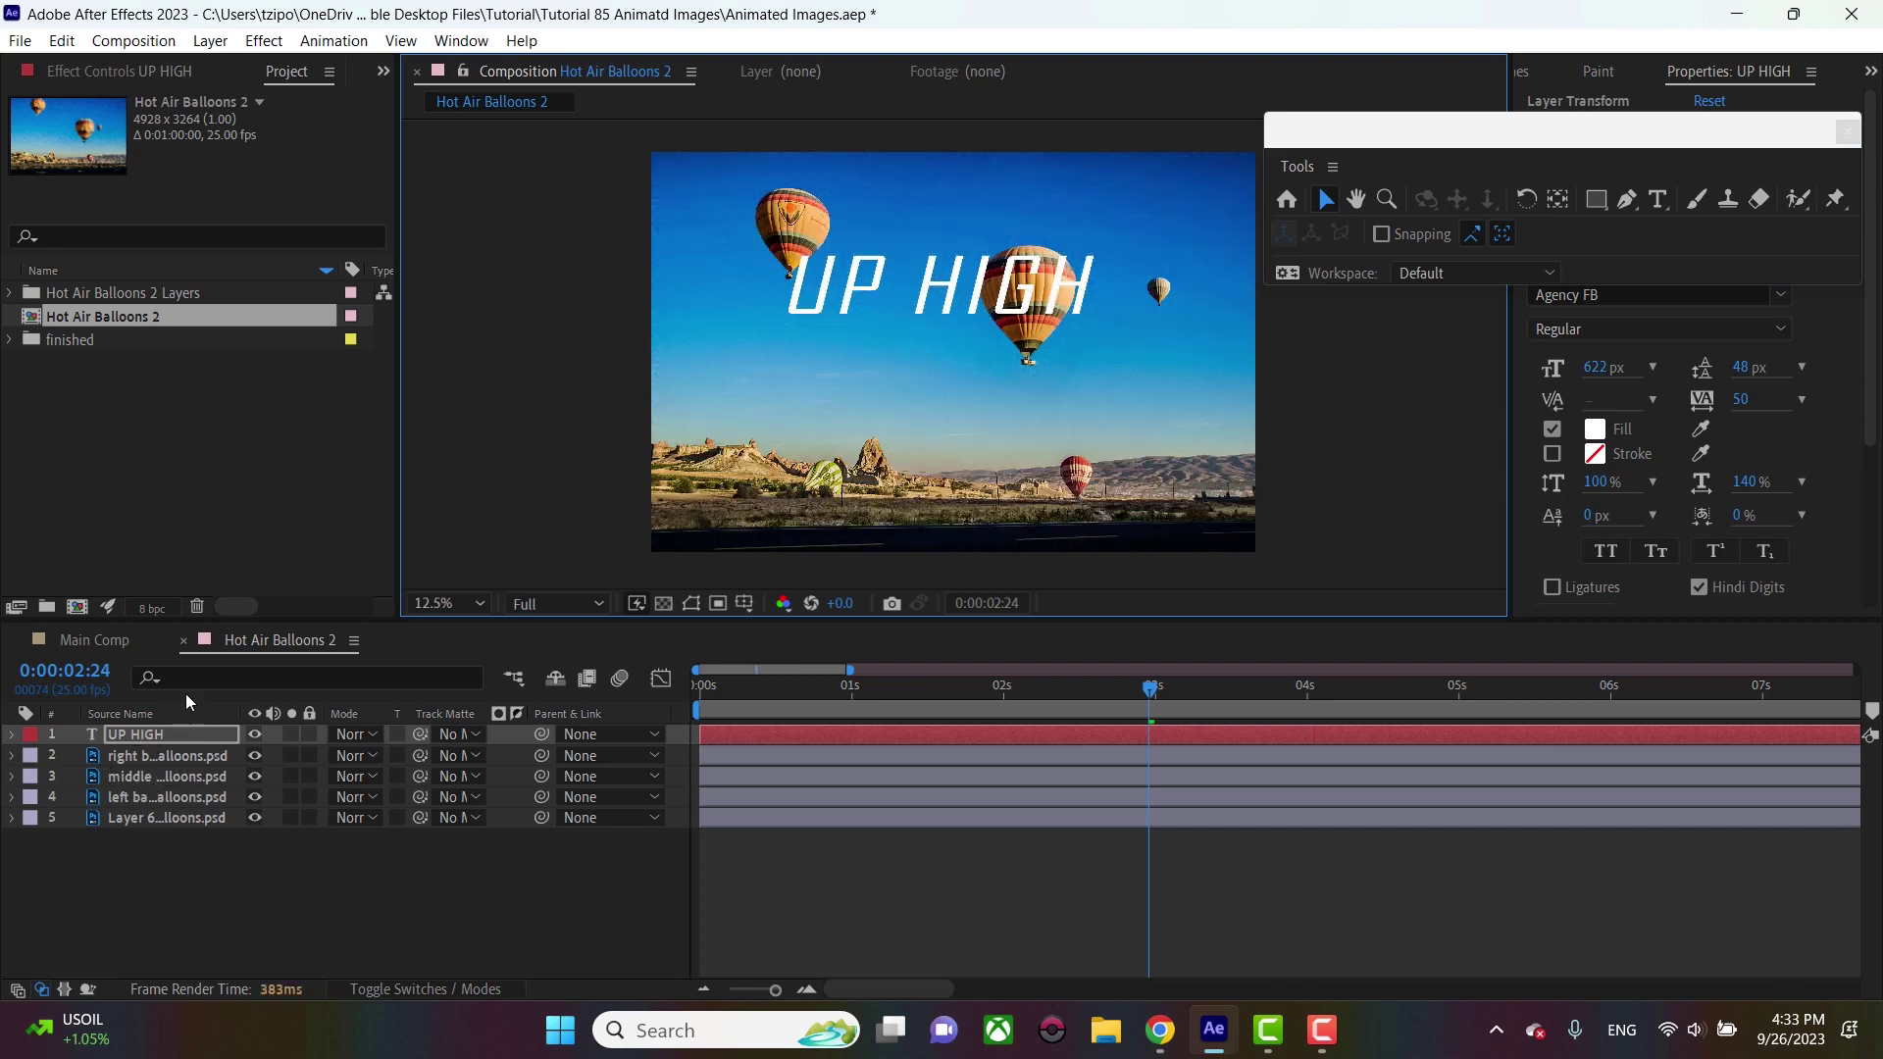
click(148, 748)
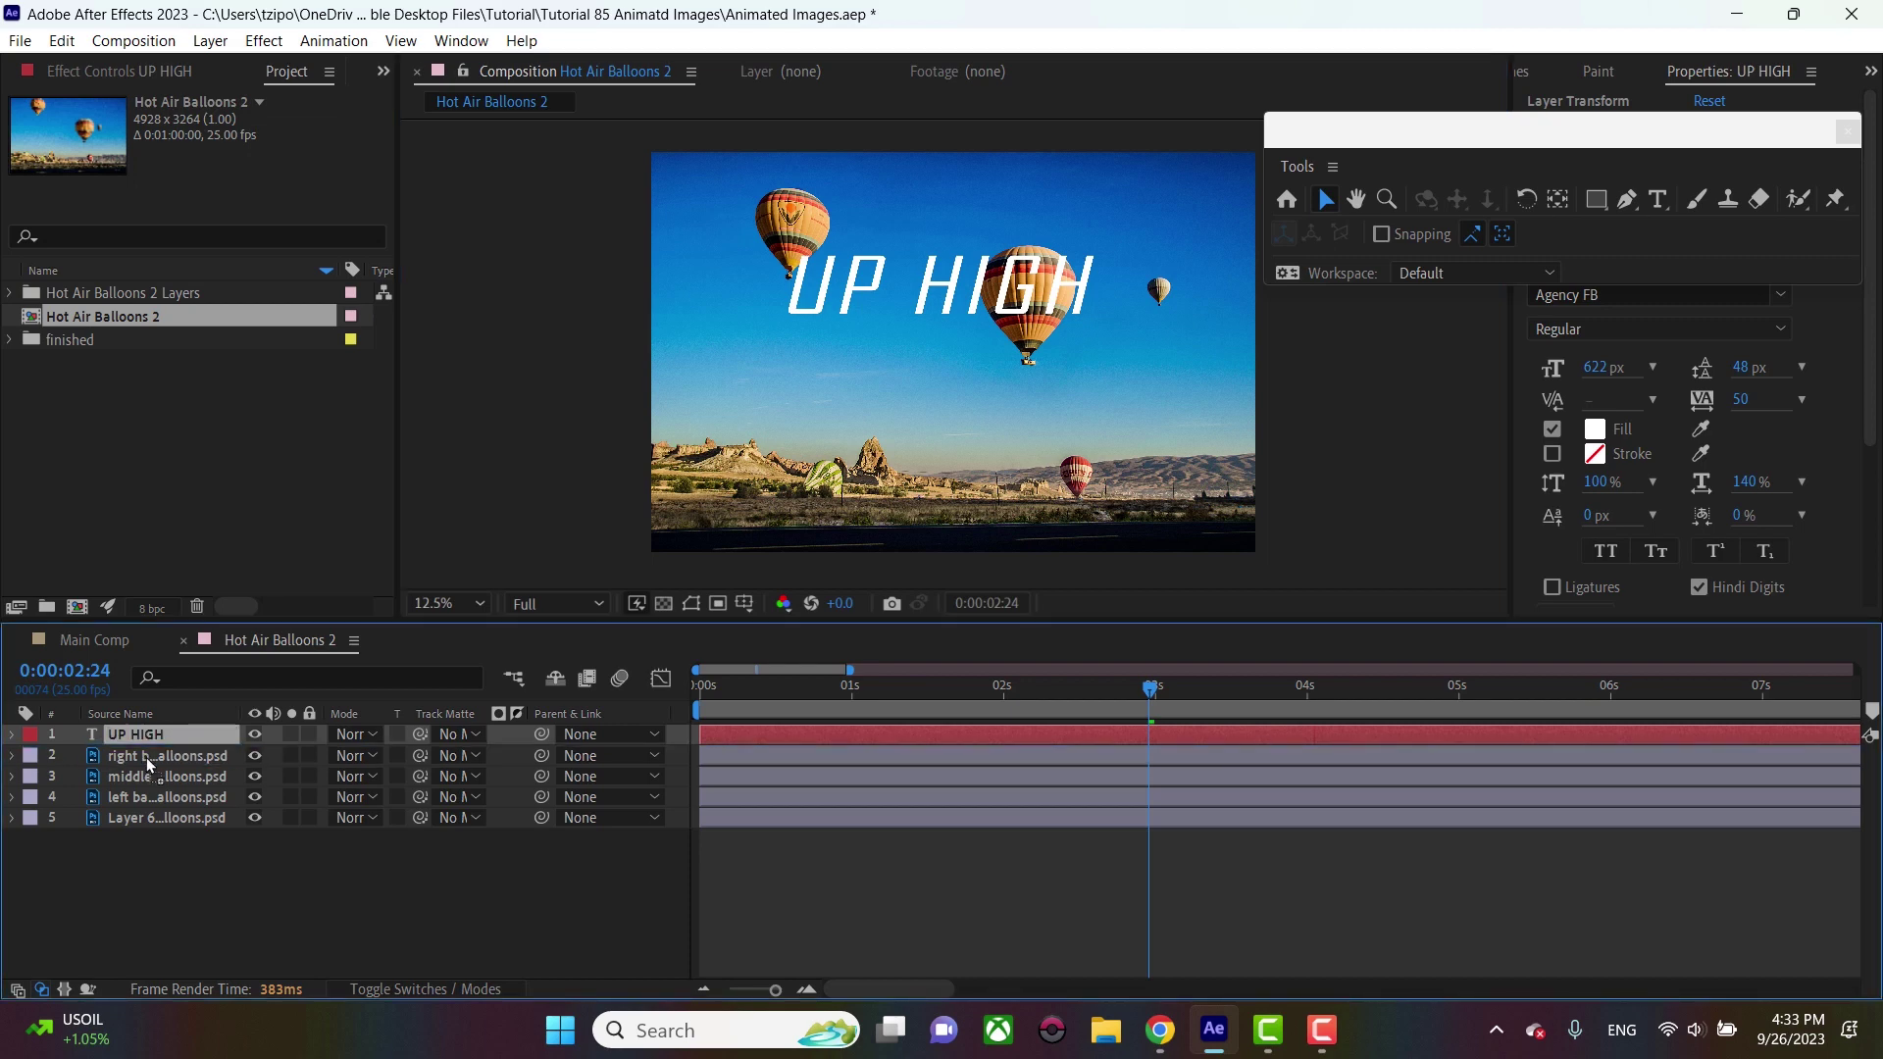
Move the right balloon layer below the middle balloon, try placing UP HIGH behind the middle balloon, and undo the text layer's move
mouse_move(148, 764)
mouse_down()
mouse_move(149, 740)
mouse_move(144, 788)
mouse_up()
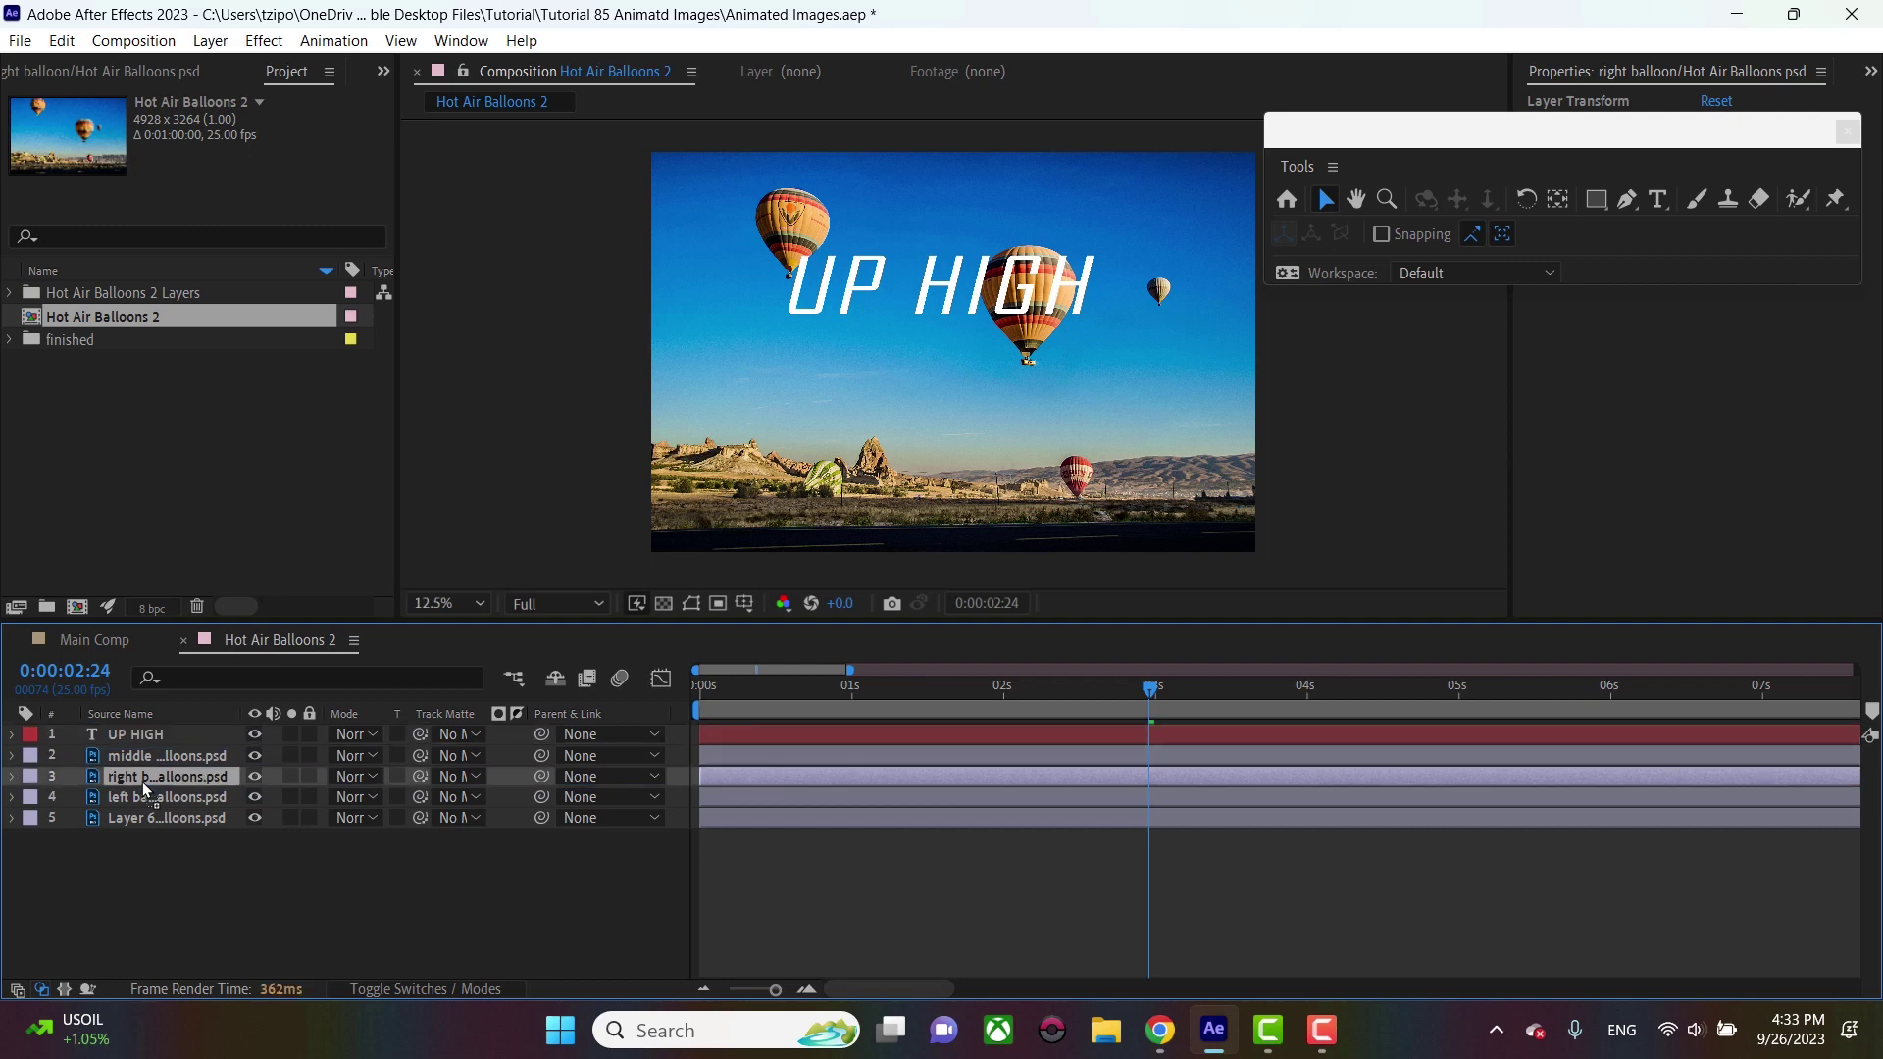
drag(130, 736, 183, 766)
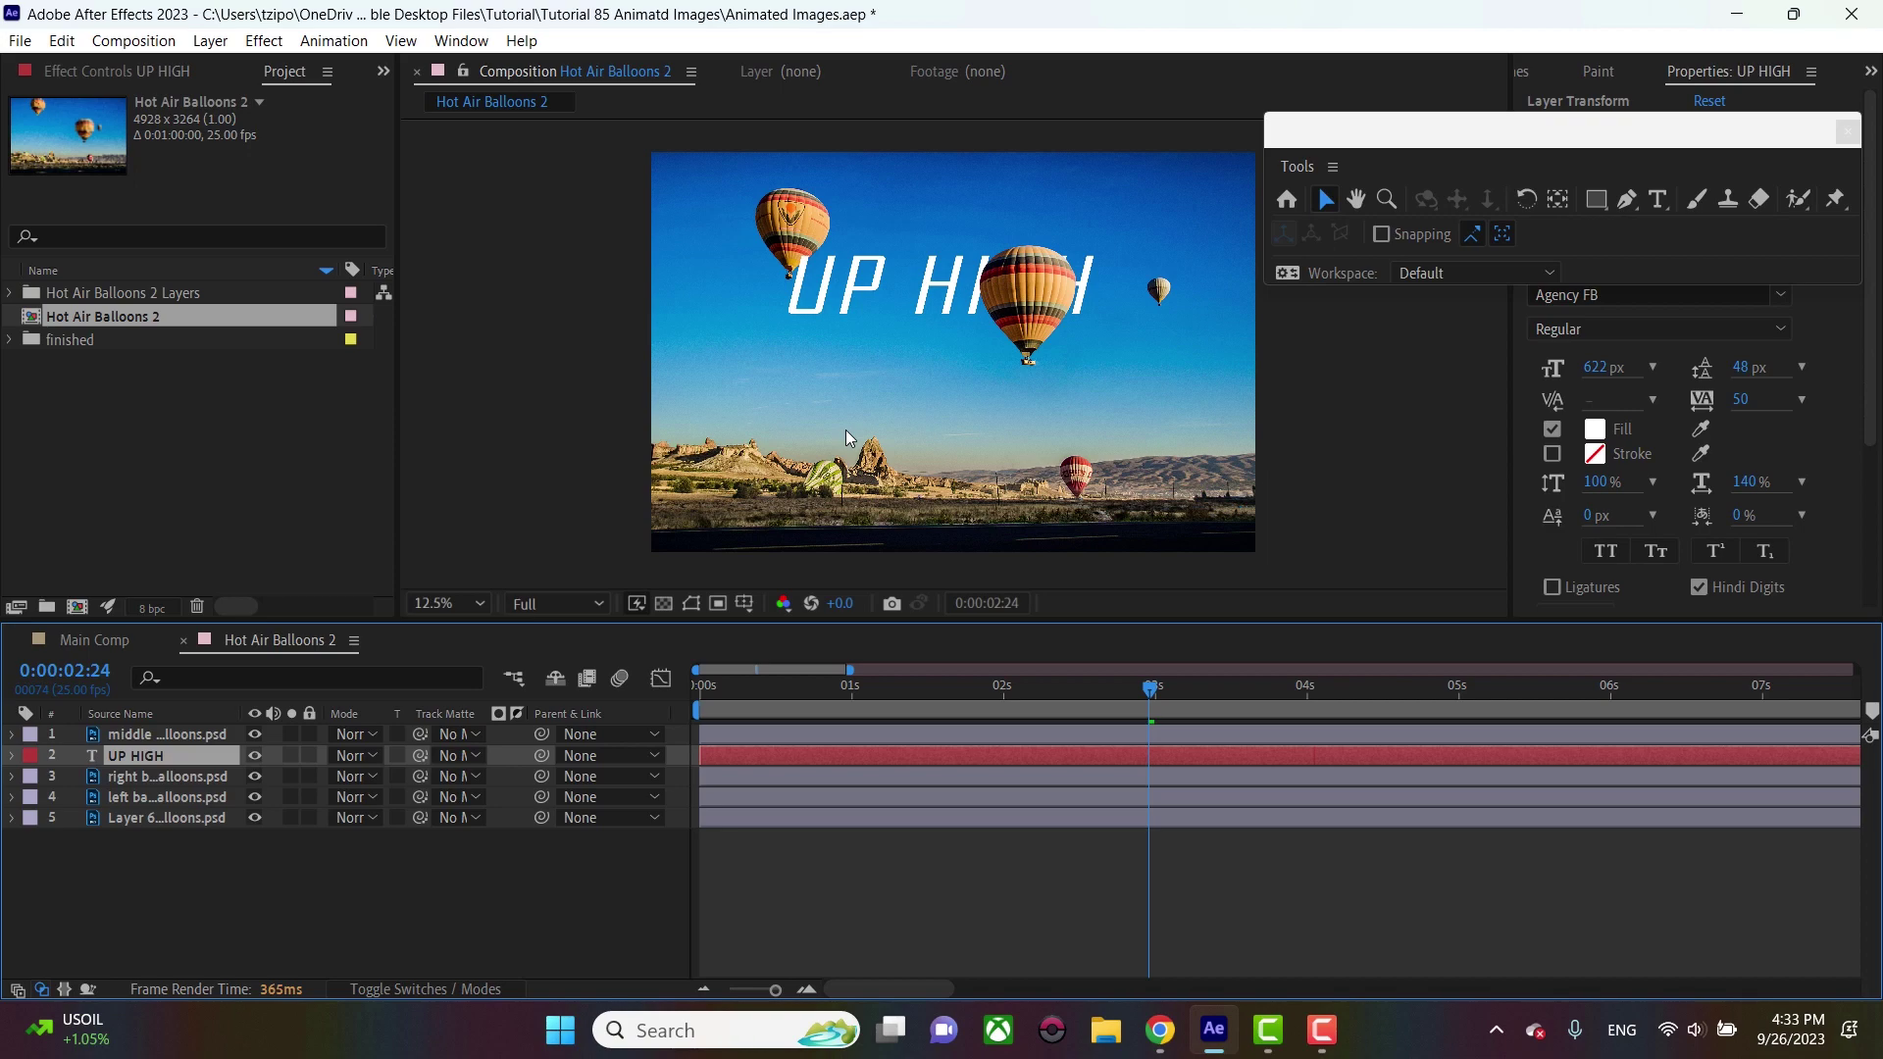
key(ctrl+z)
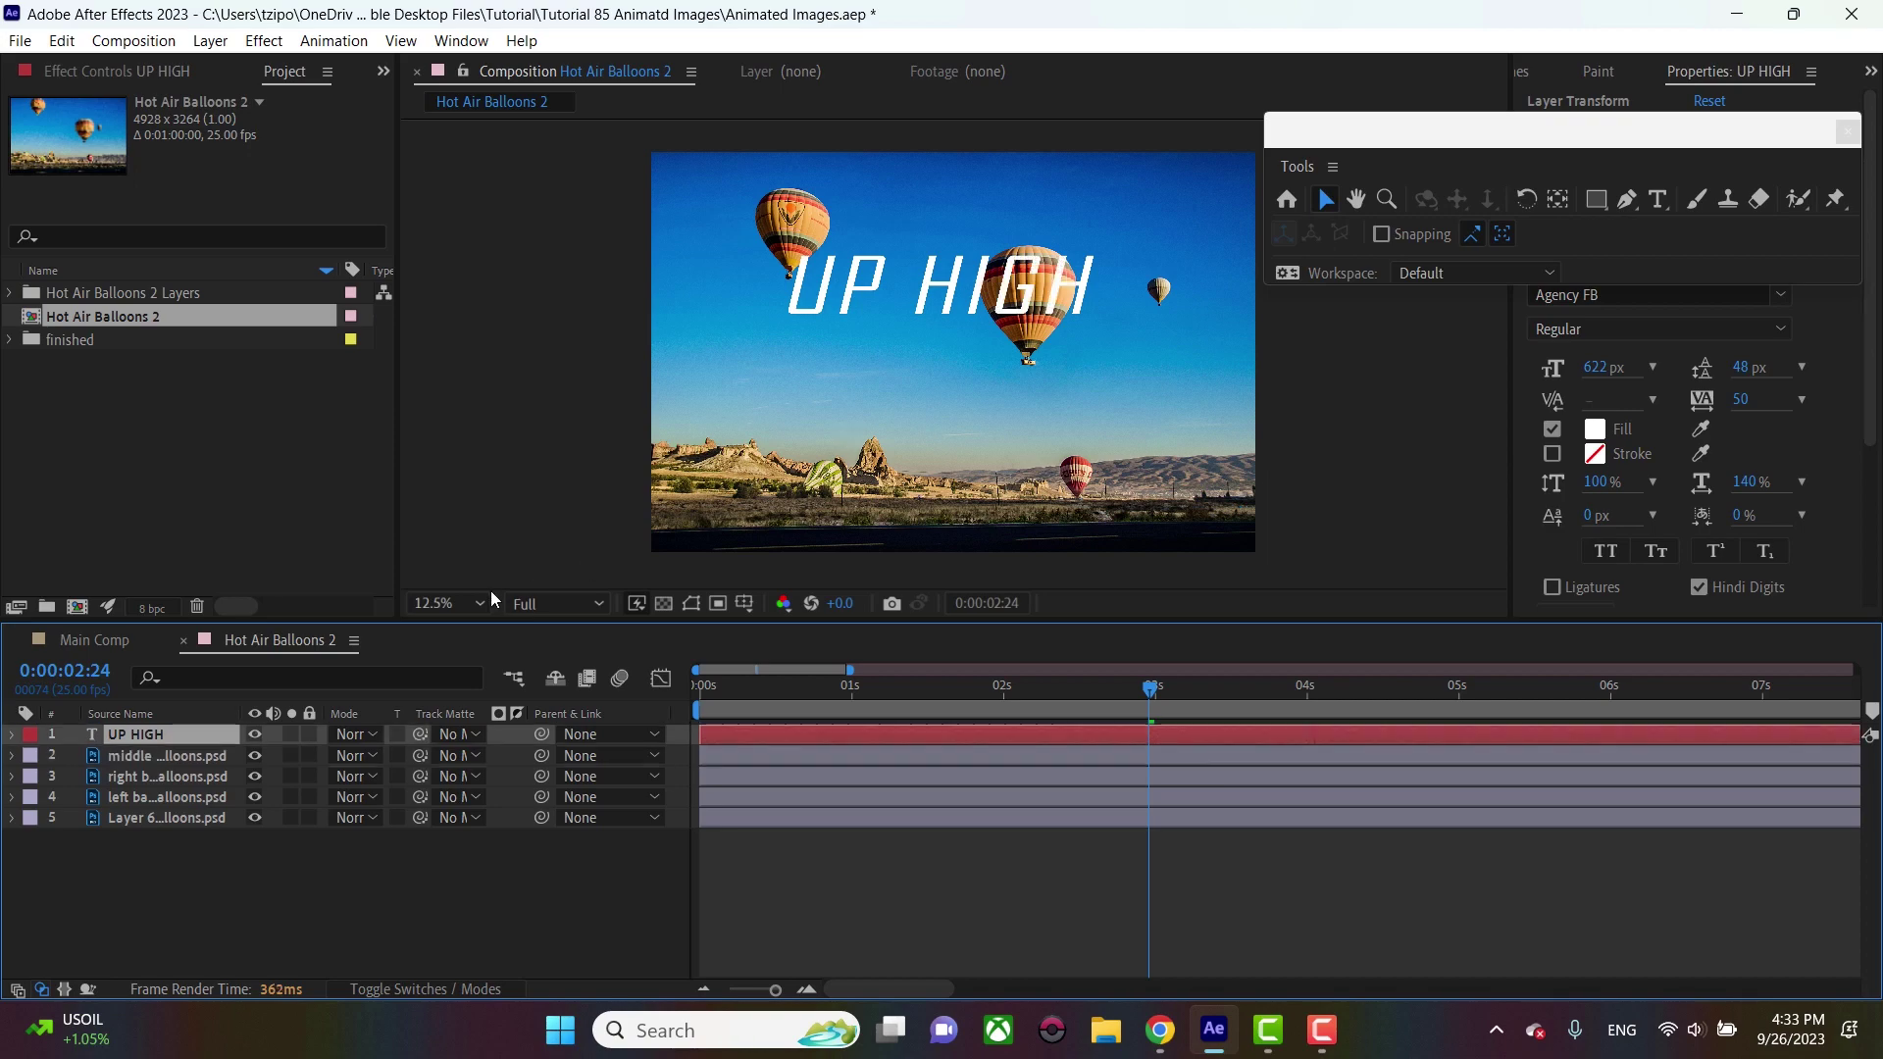
Create a second text layer reading hot air balloon rides
click(210, 40)
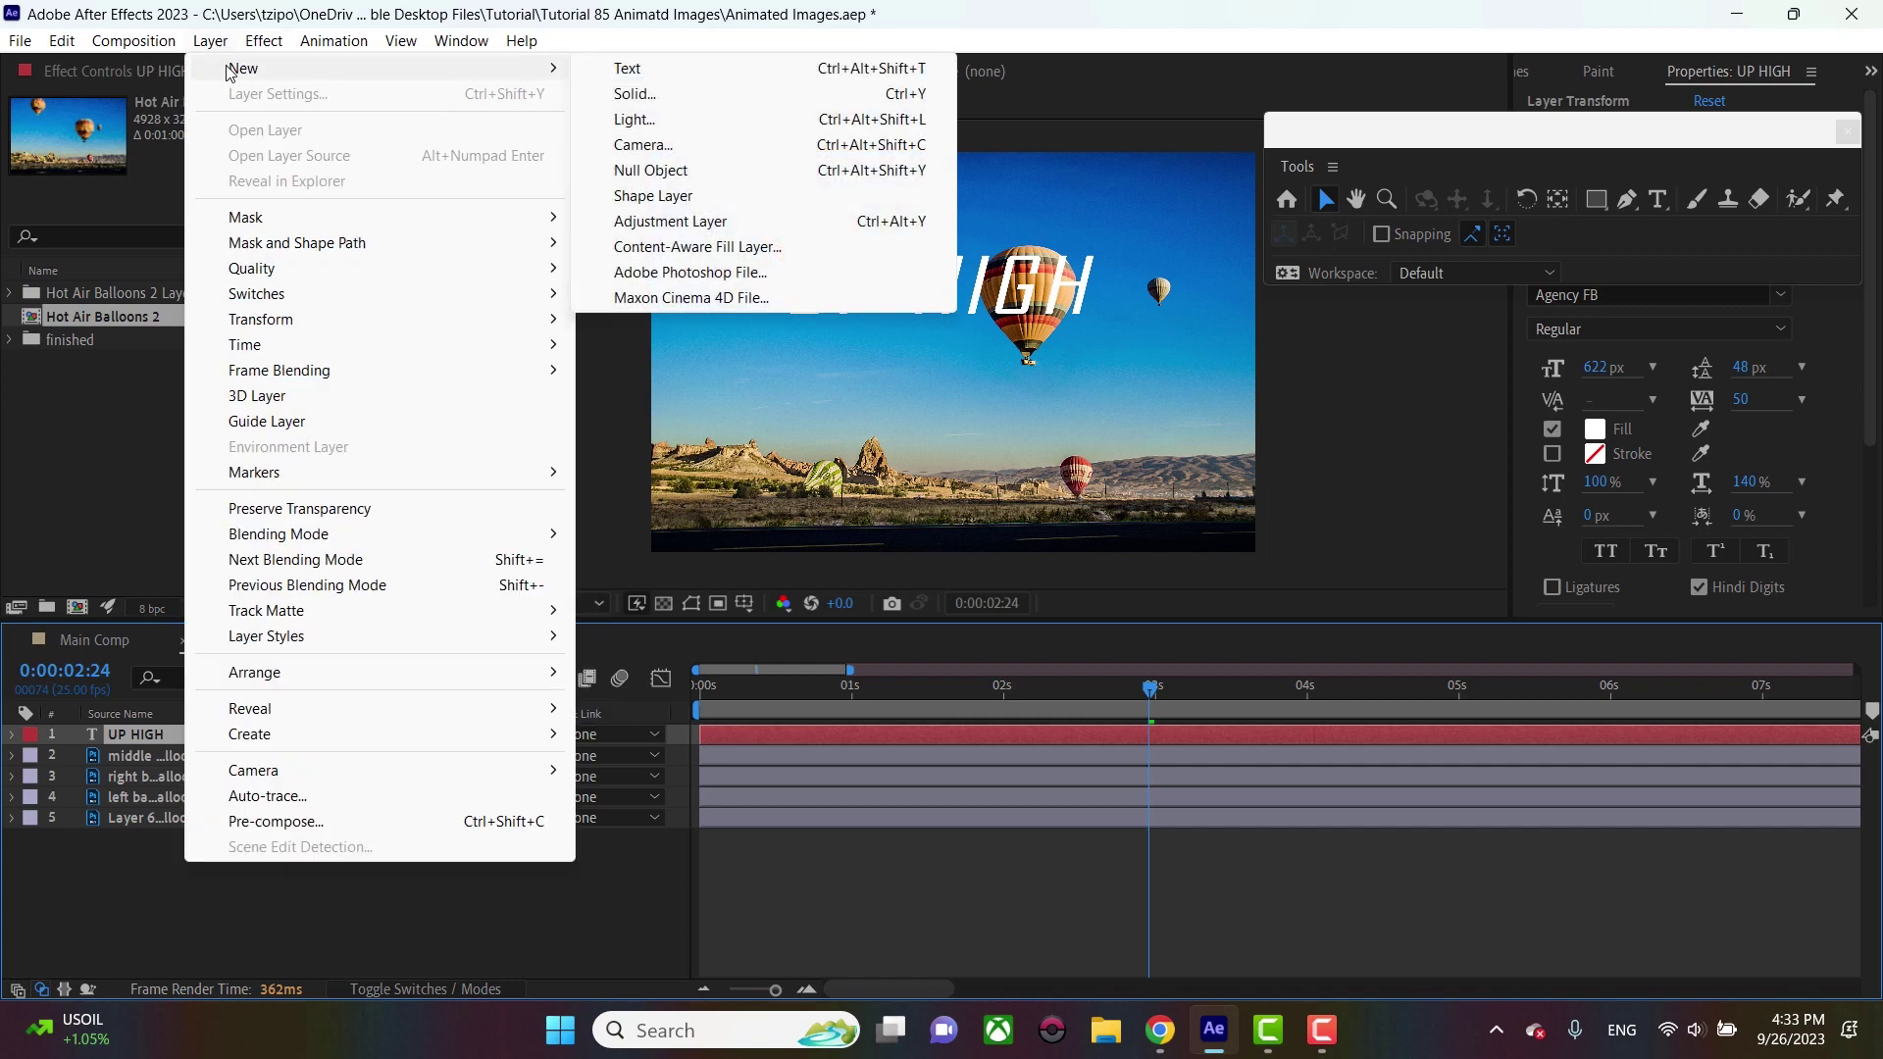
key(Escape)
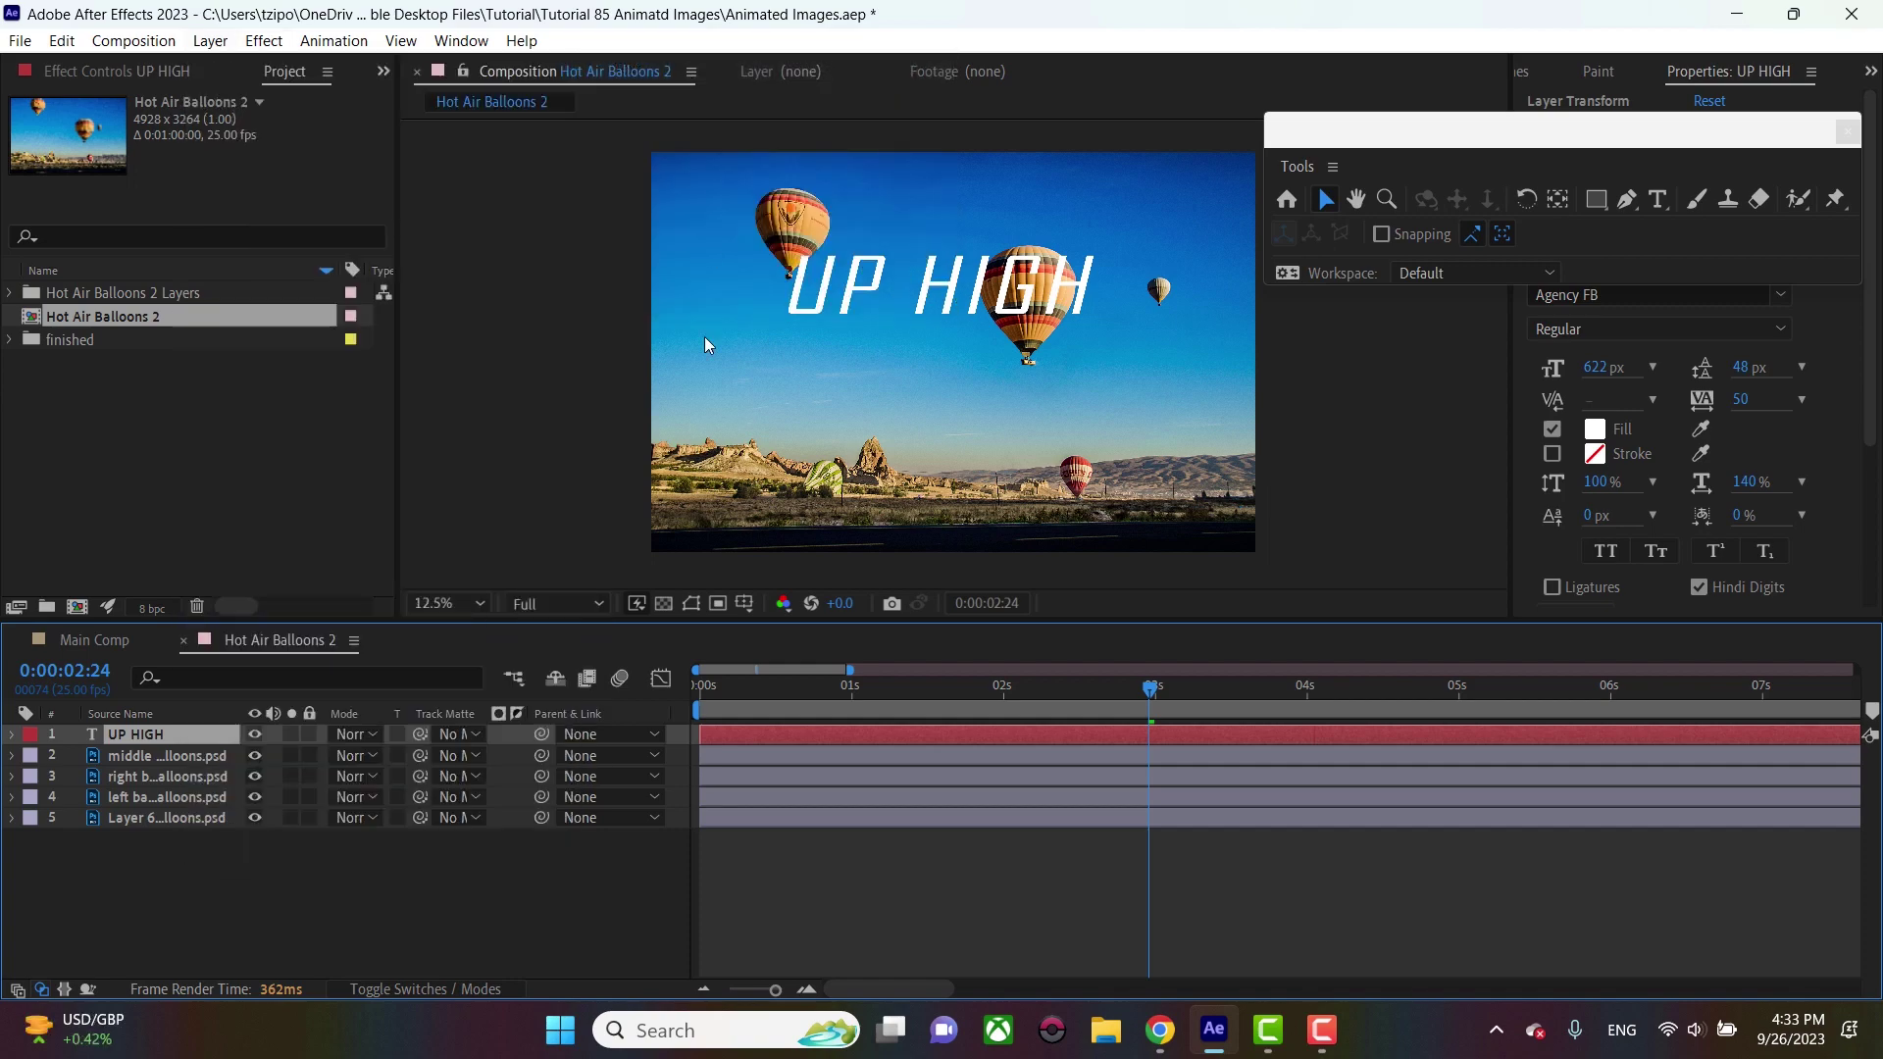
key(ctrl+alt+shift+t)
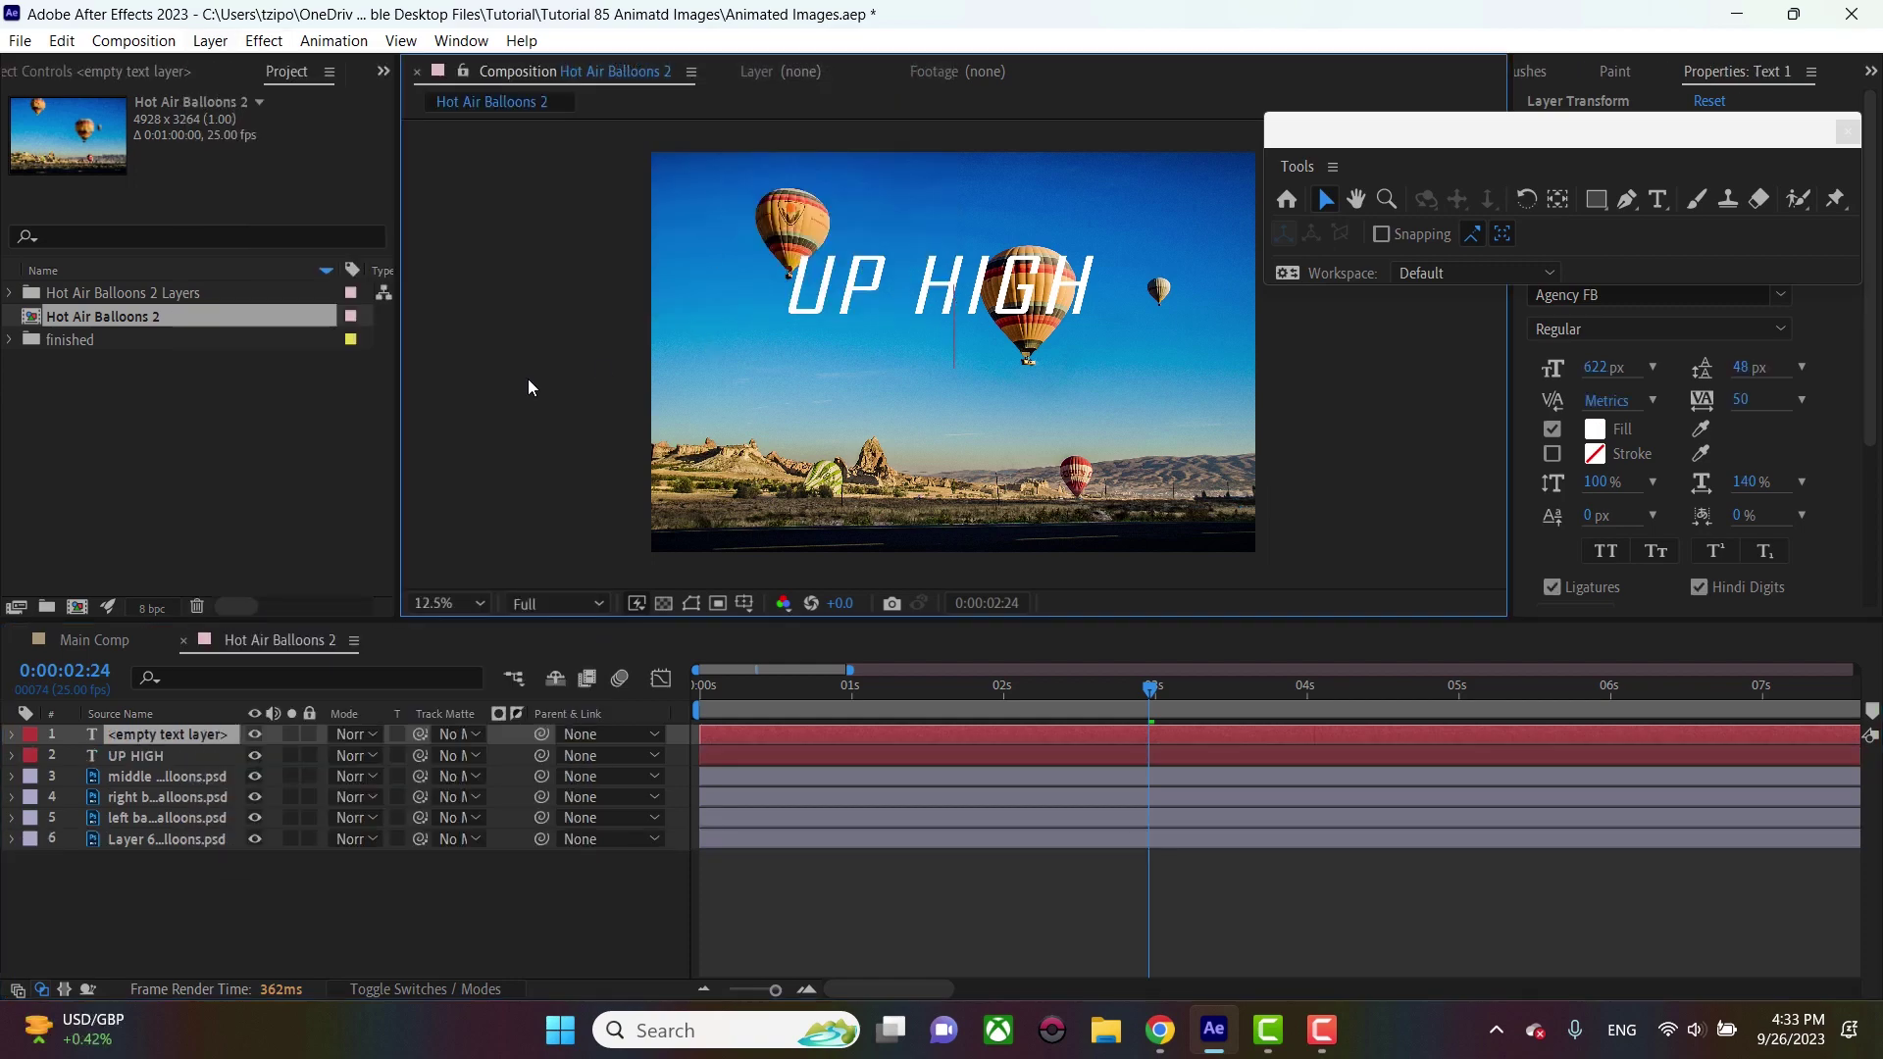
text(hot)
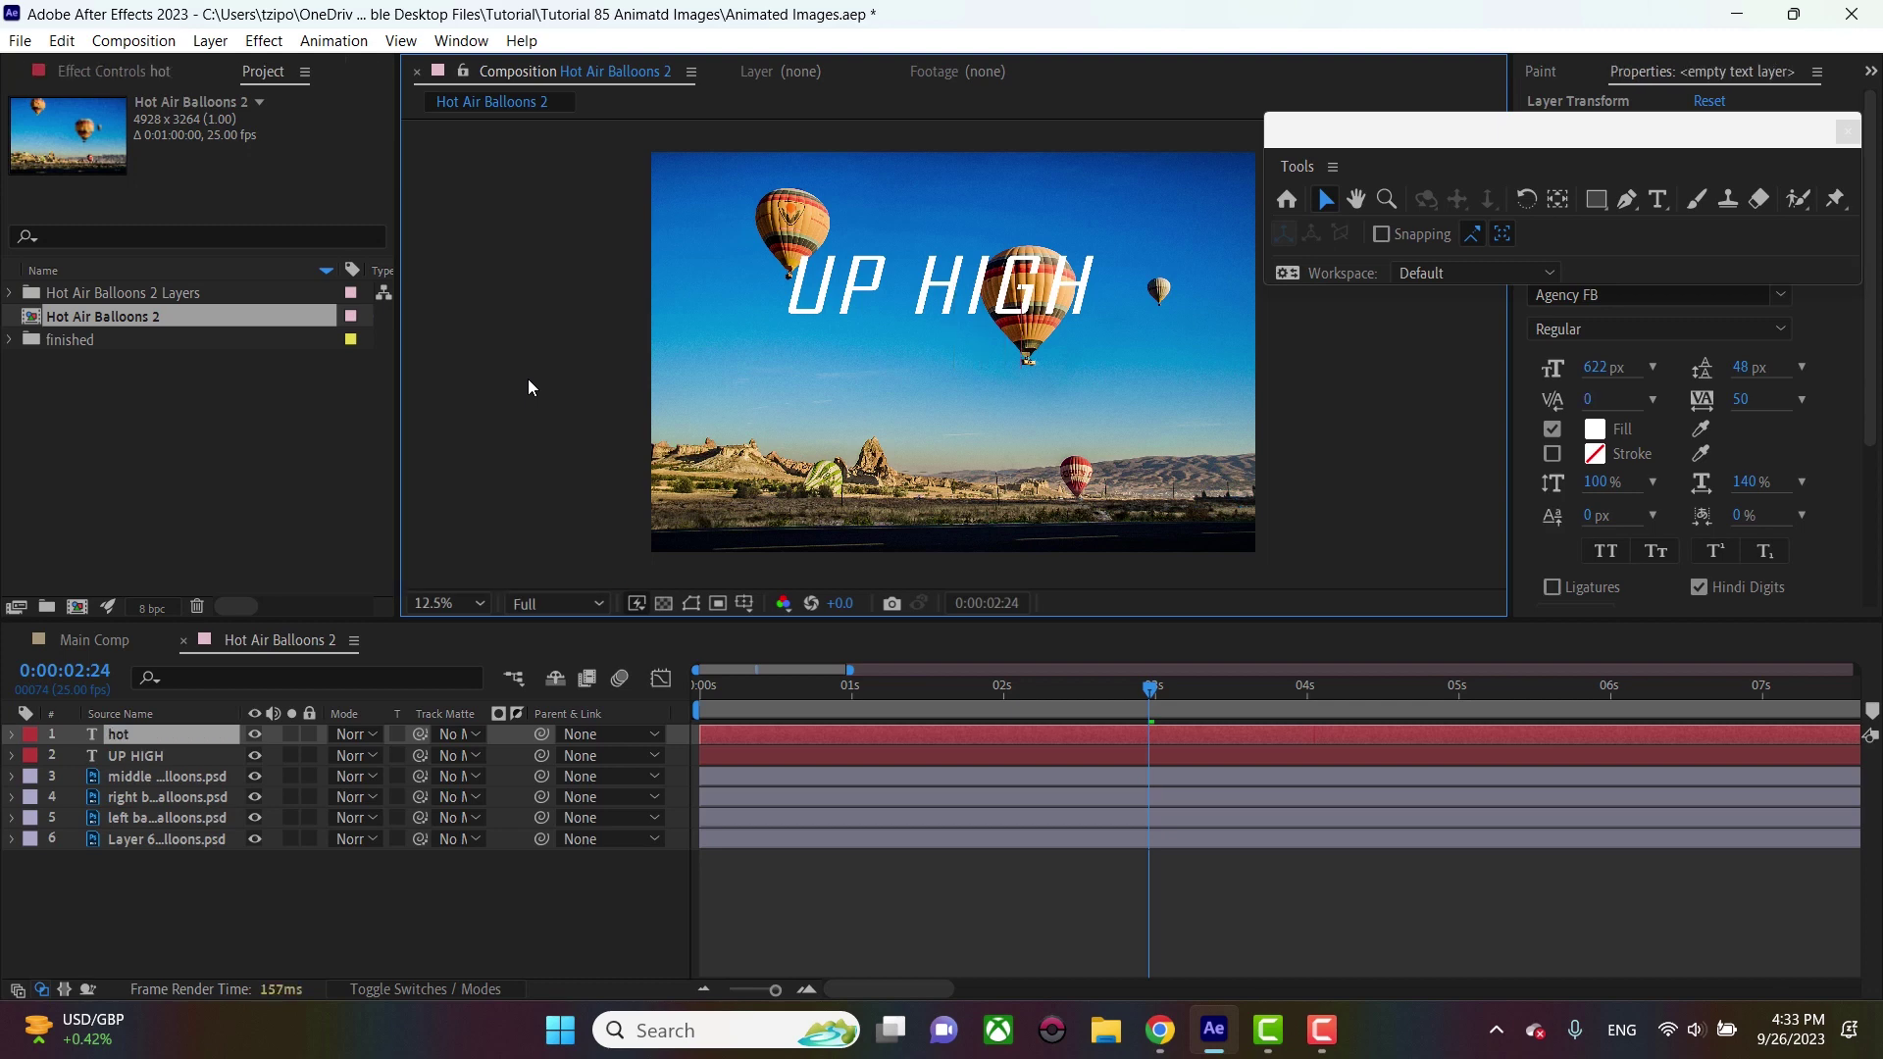
text( air balloon rides)
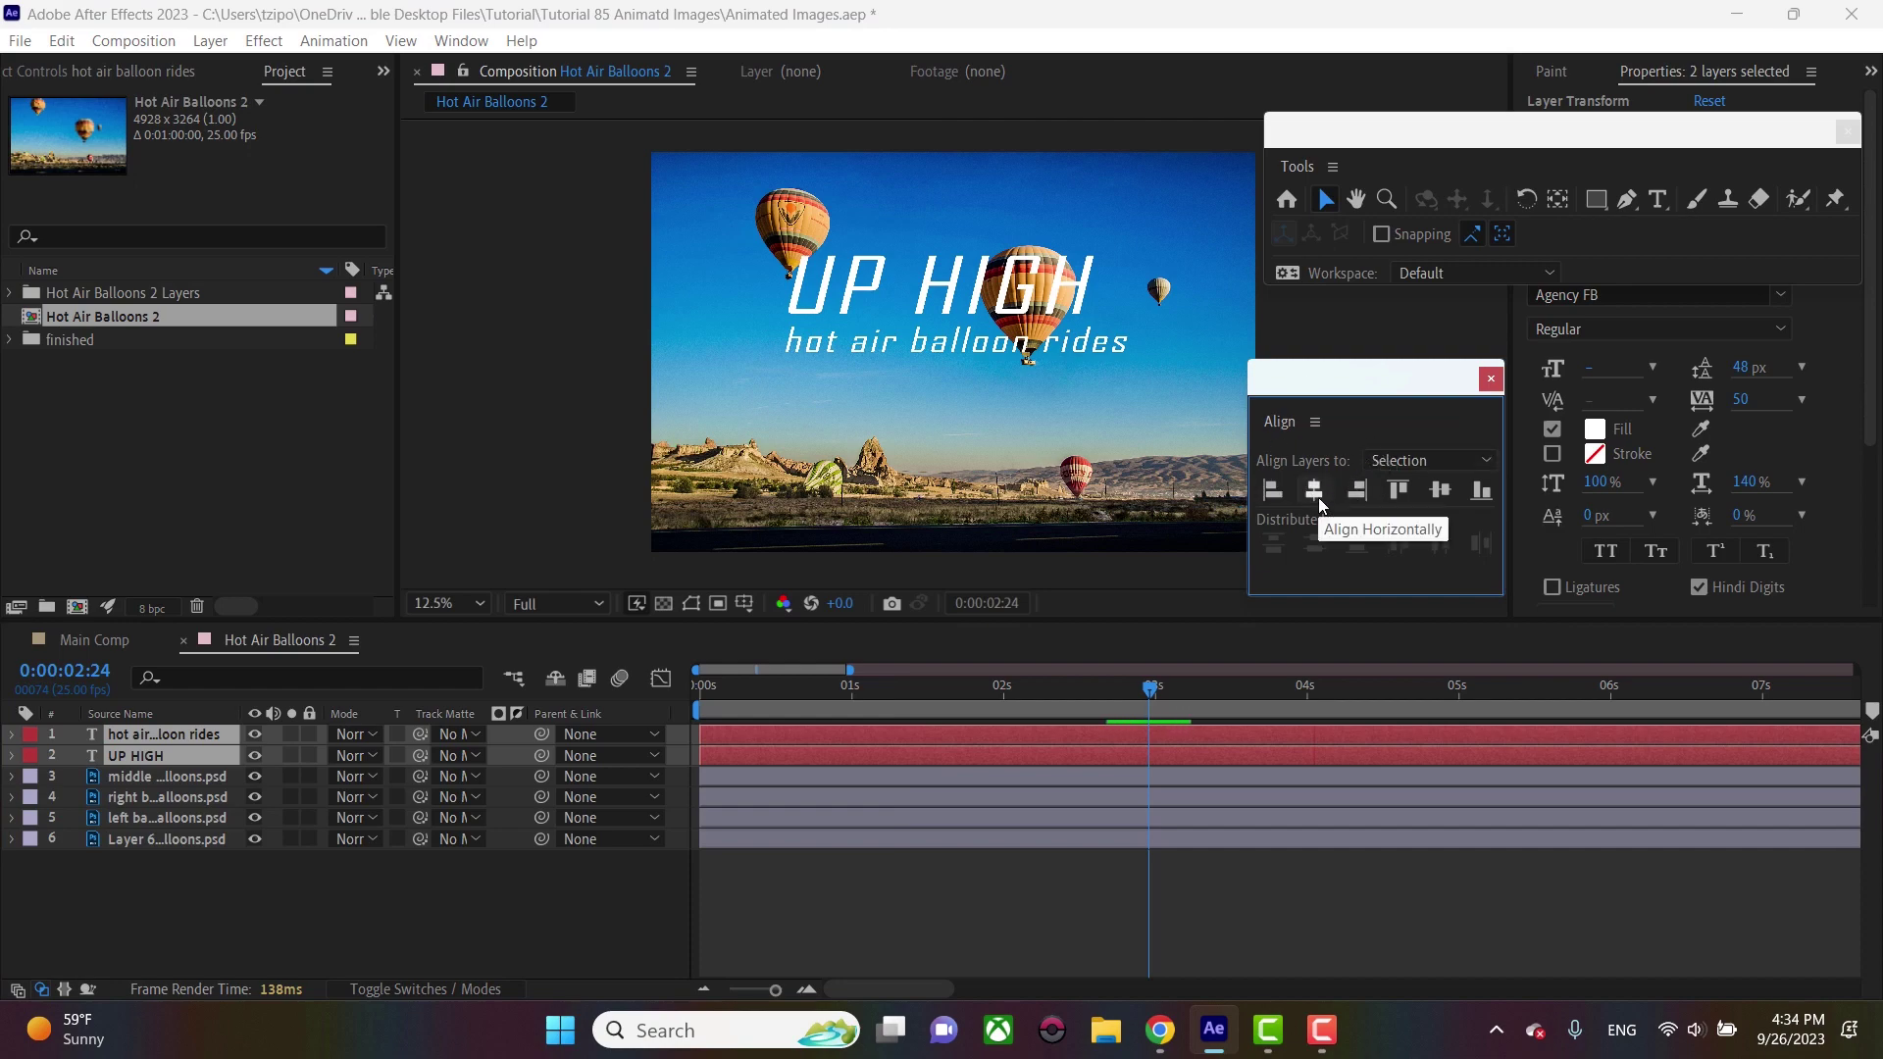
Align the two text layers horizontally on their centers, relative to the selection, and close the Align window
click(473, 44)
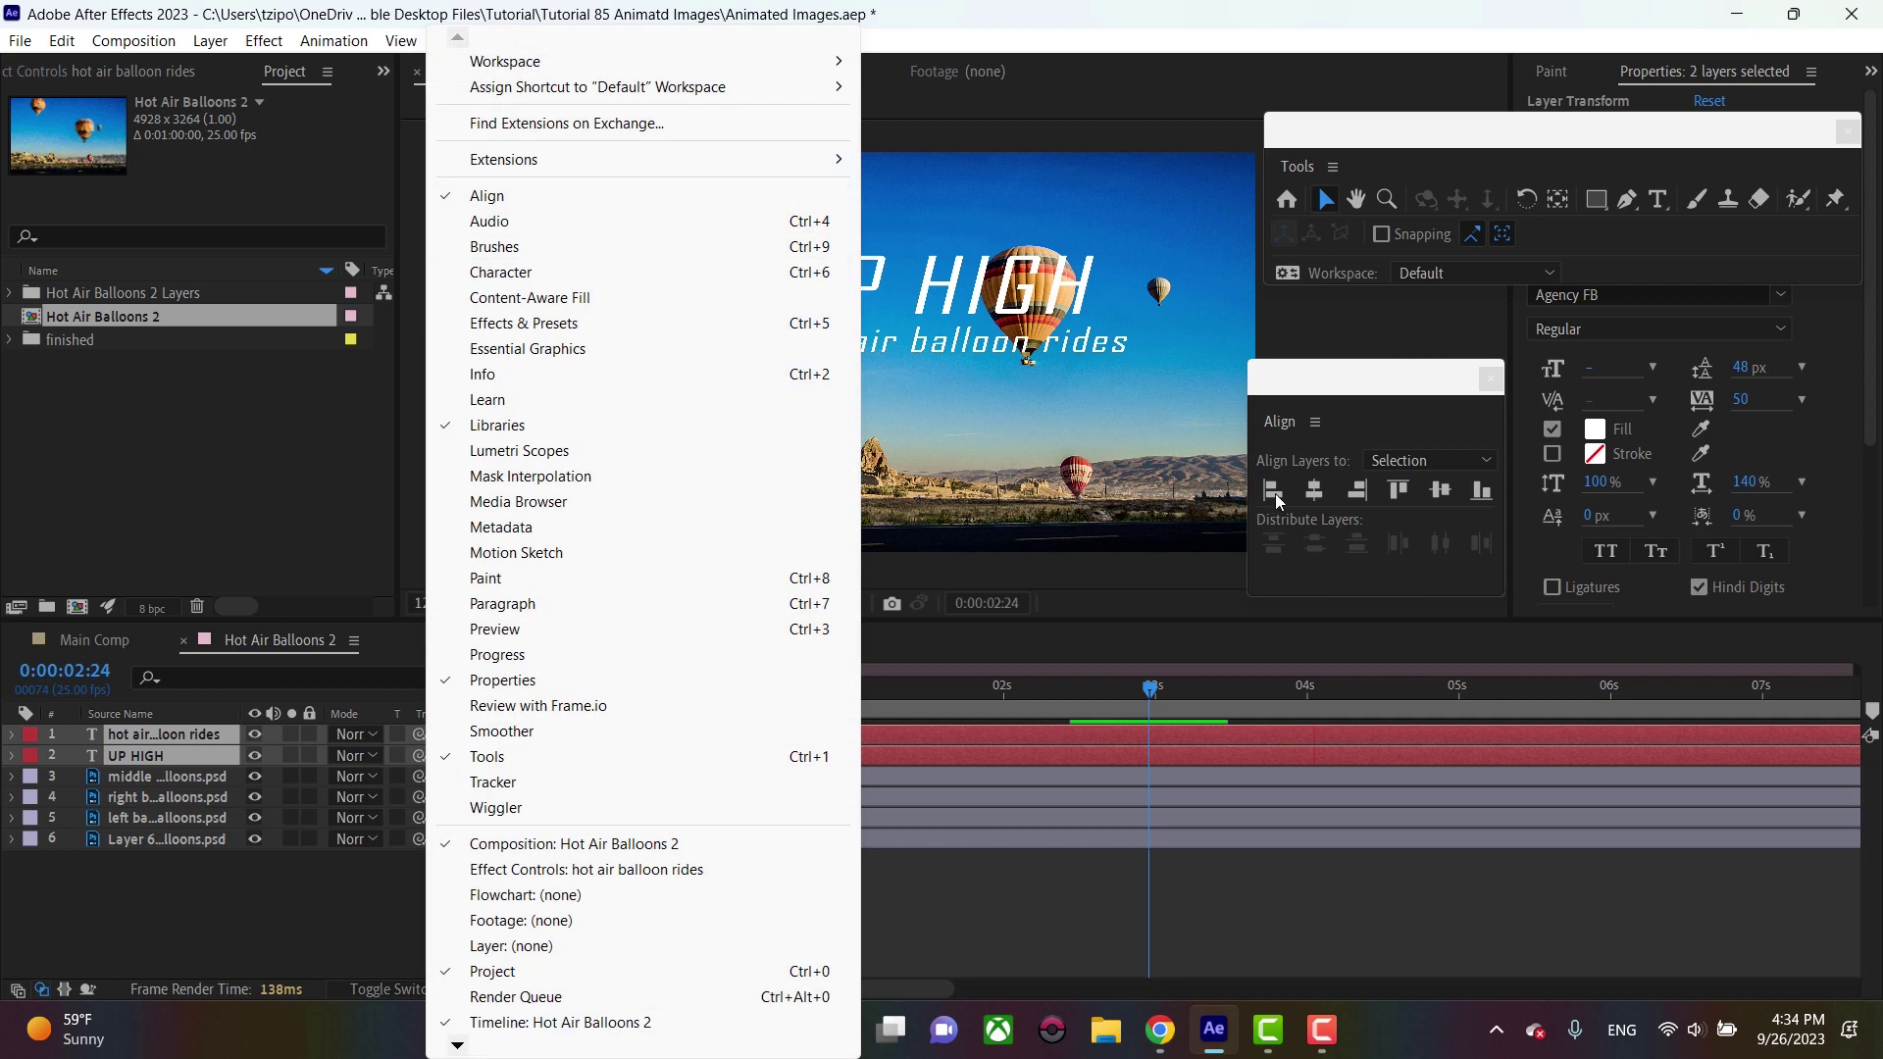
click(1317, 495)
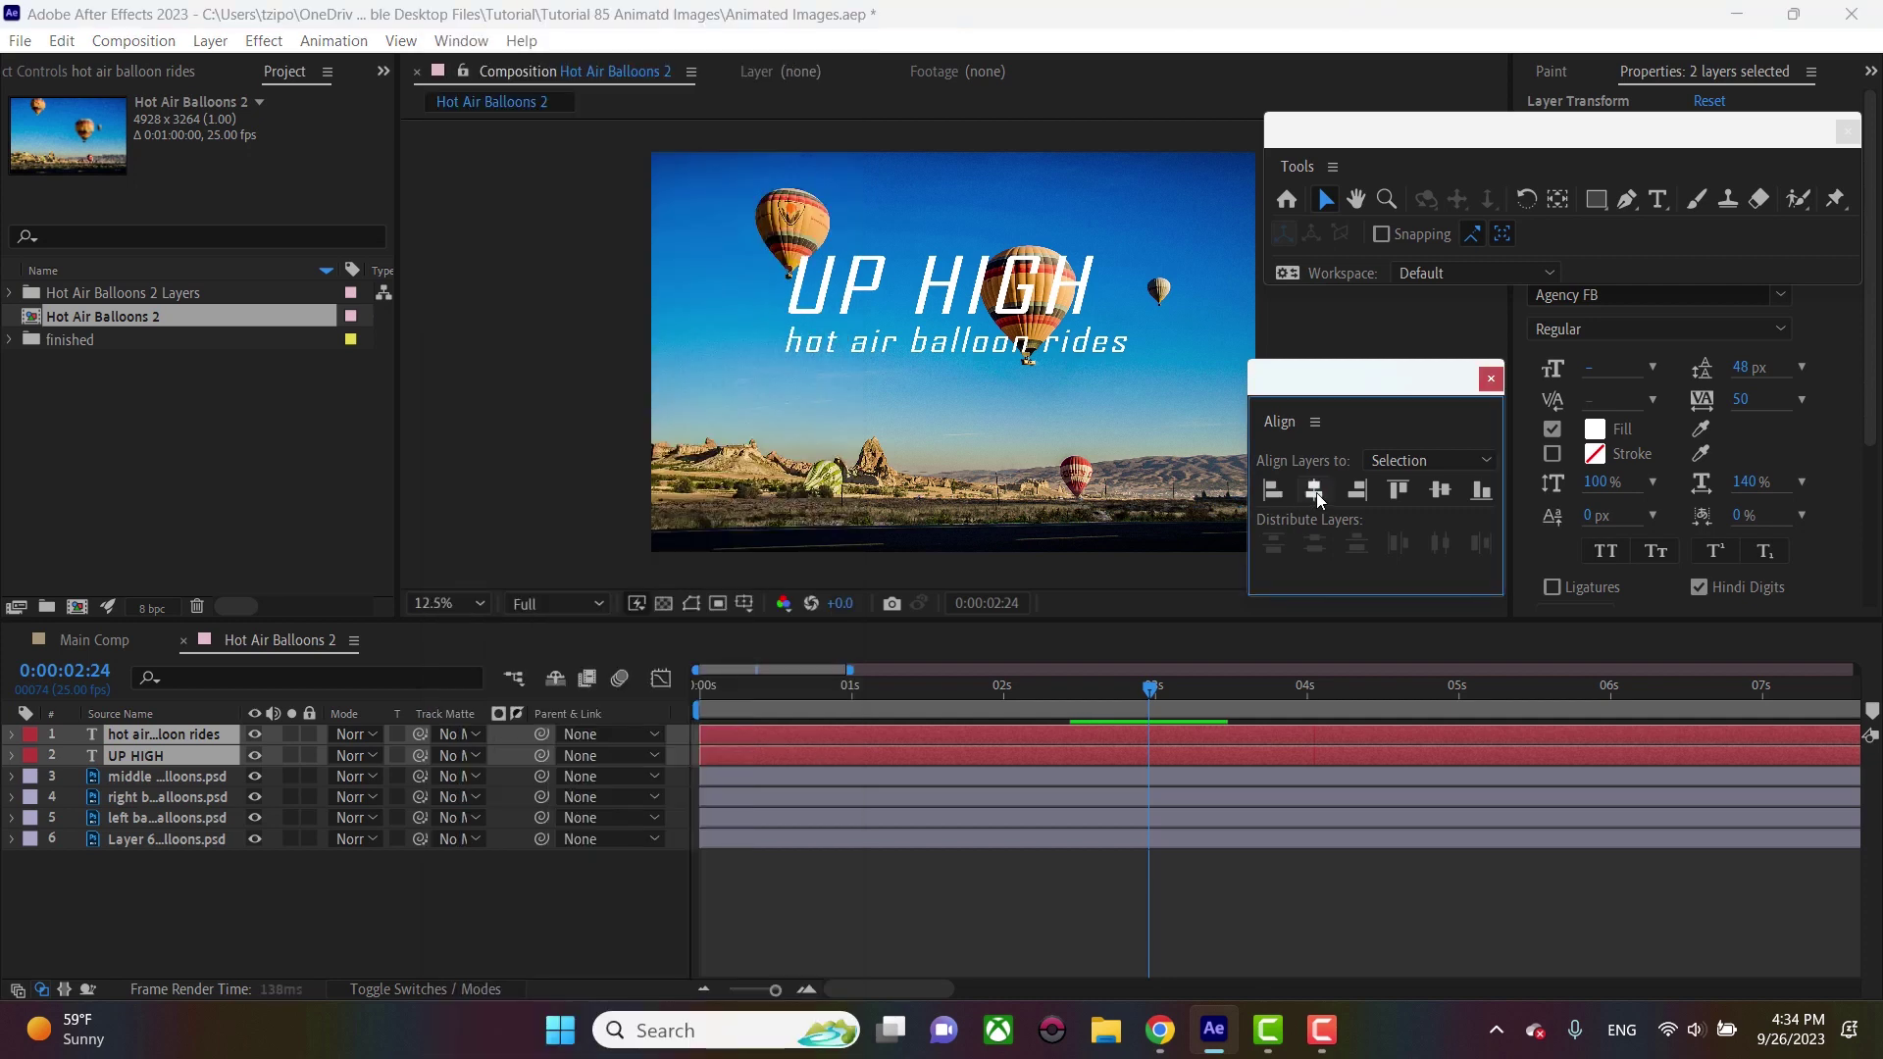
click(1316, 492)
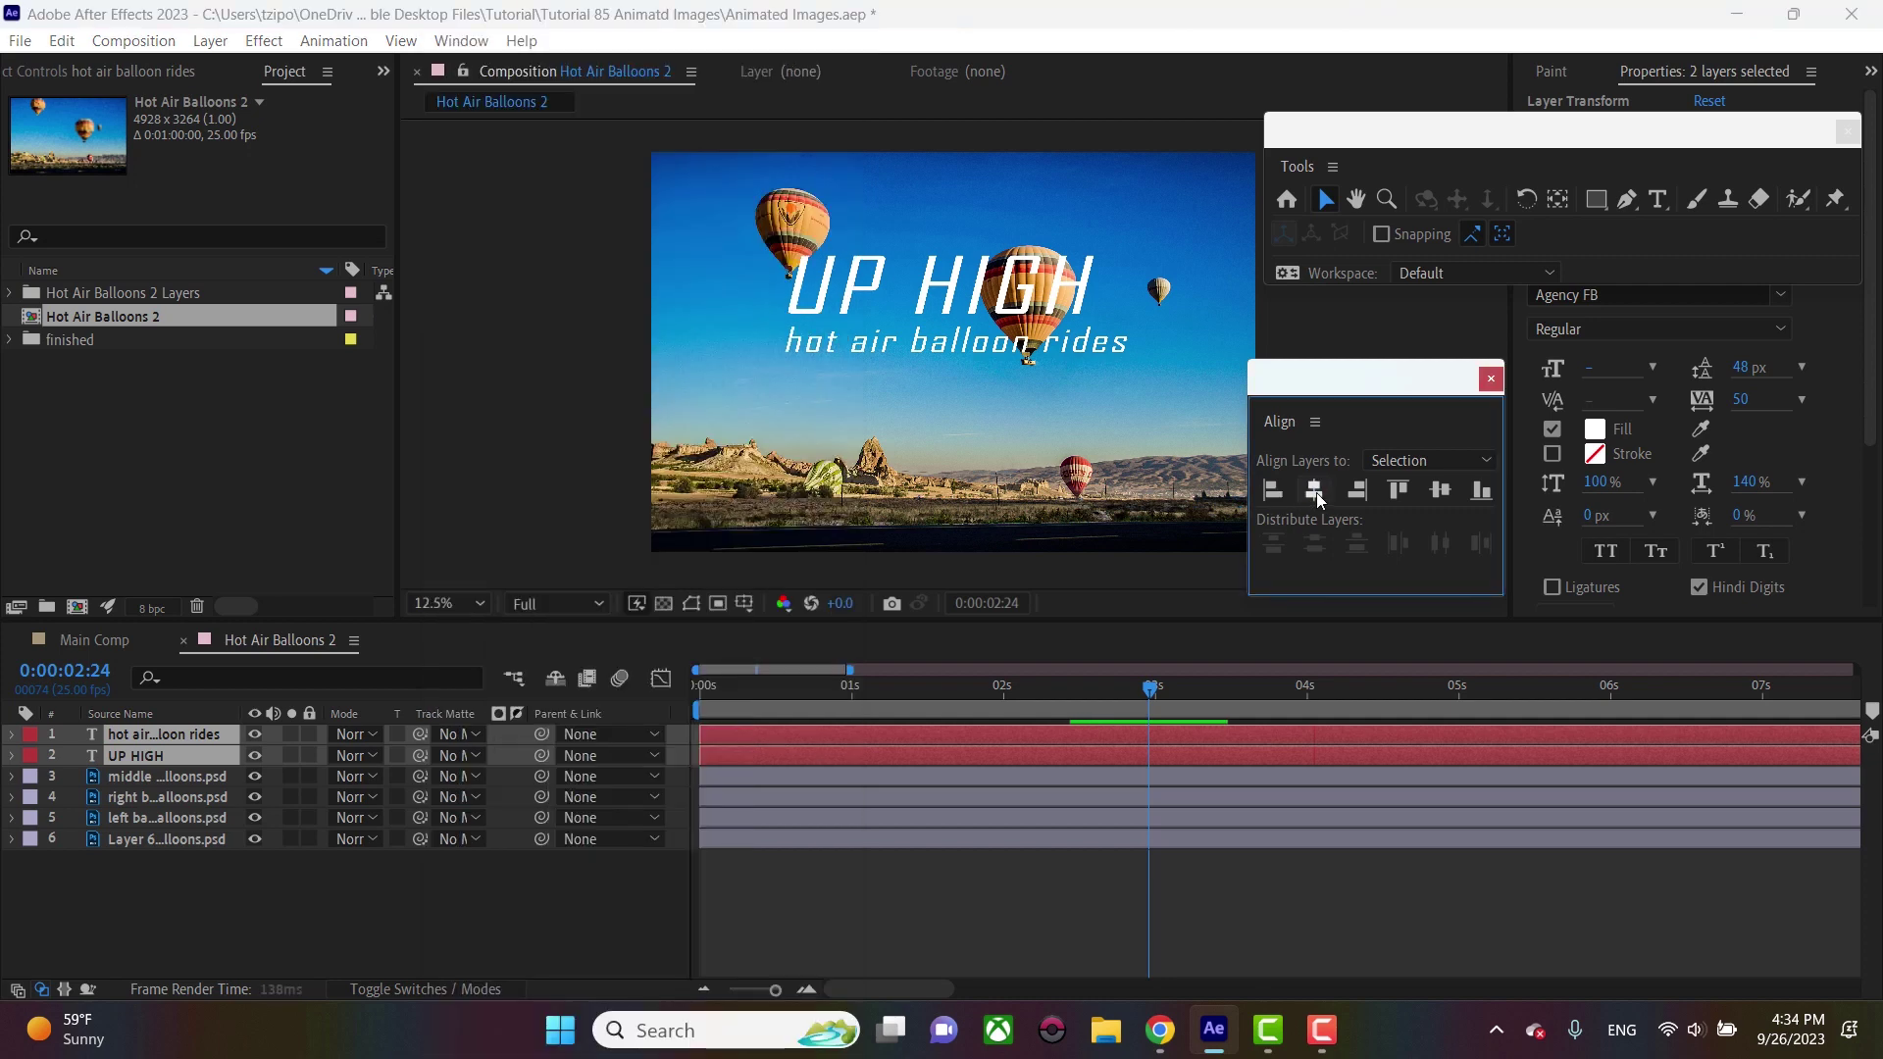
click(1495, 383)
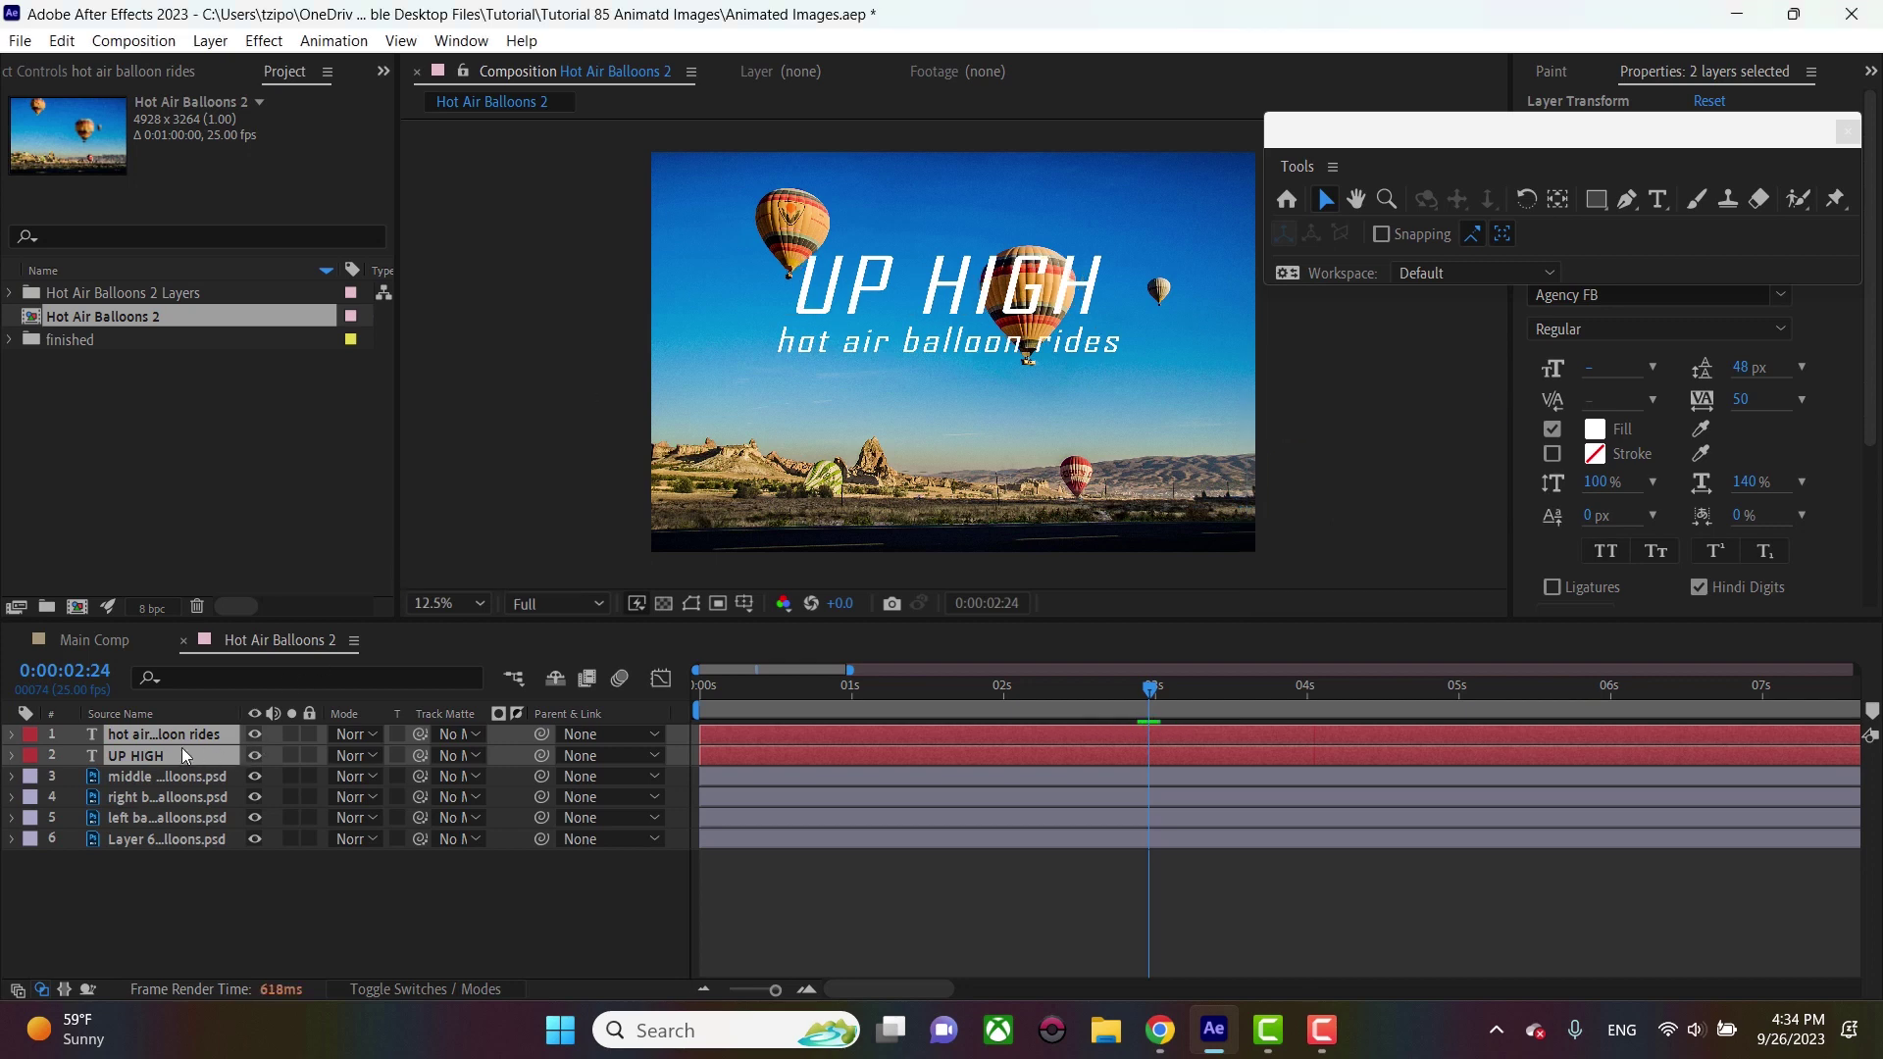
Reorder the layers as UP HIGH, right balloon, middle balloon, hot air balloon rides, left balloon, with the background last
click(165, 777)
click(159, 736)
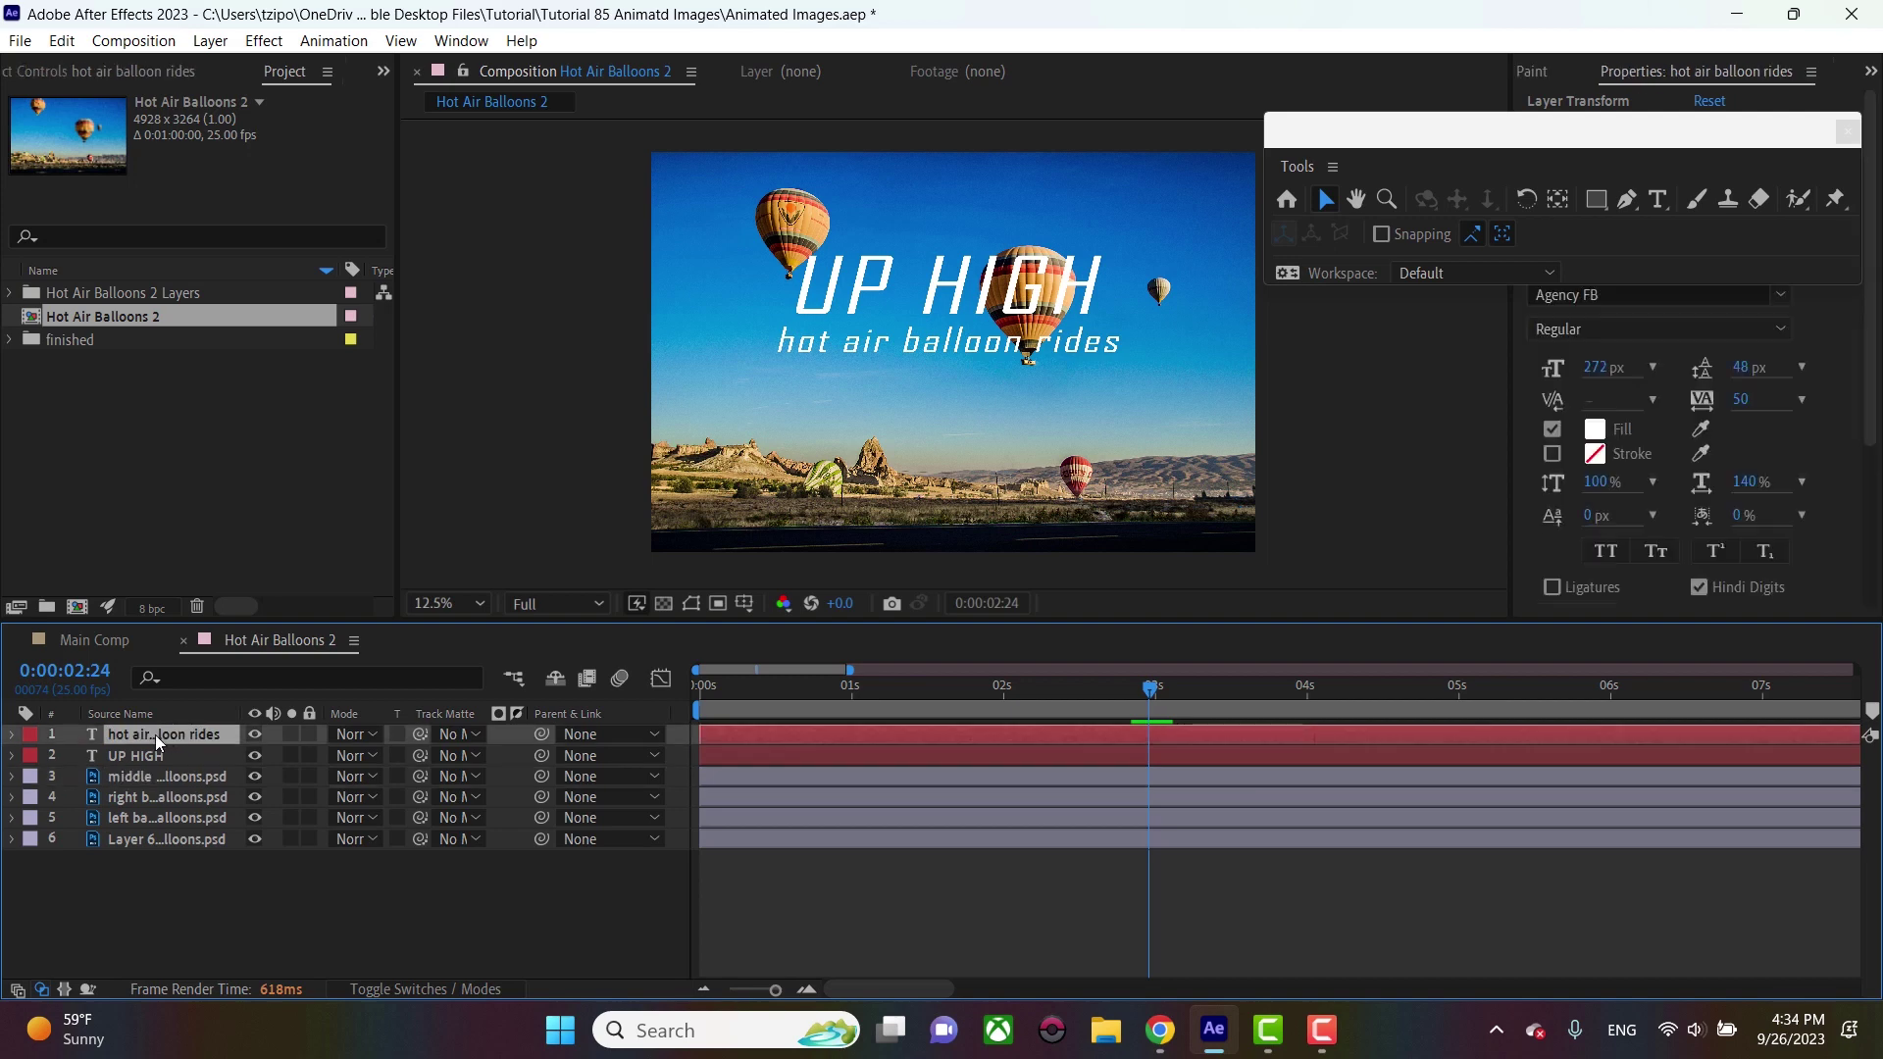
mouse_move(156, 744)
mouse_down()
mouse_move(150, 800)
mouse_move(154, 751)
mouse_up()
click(145, 806)
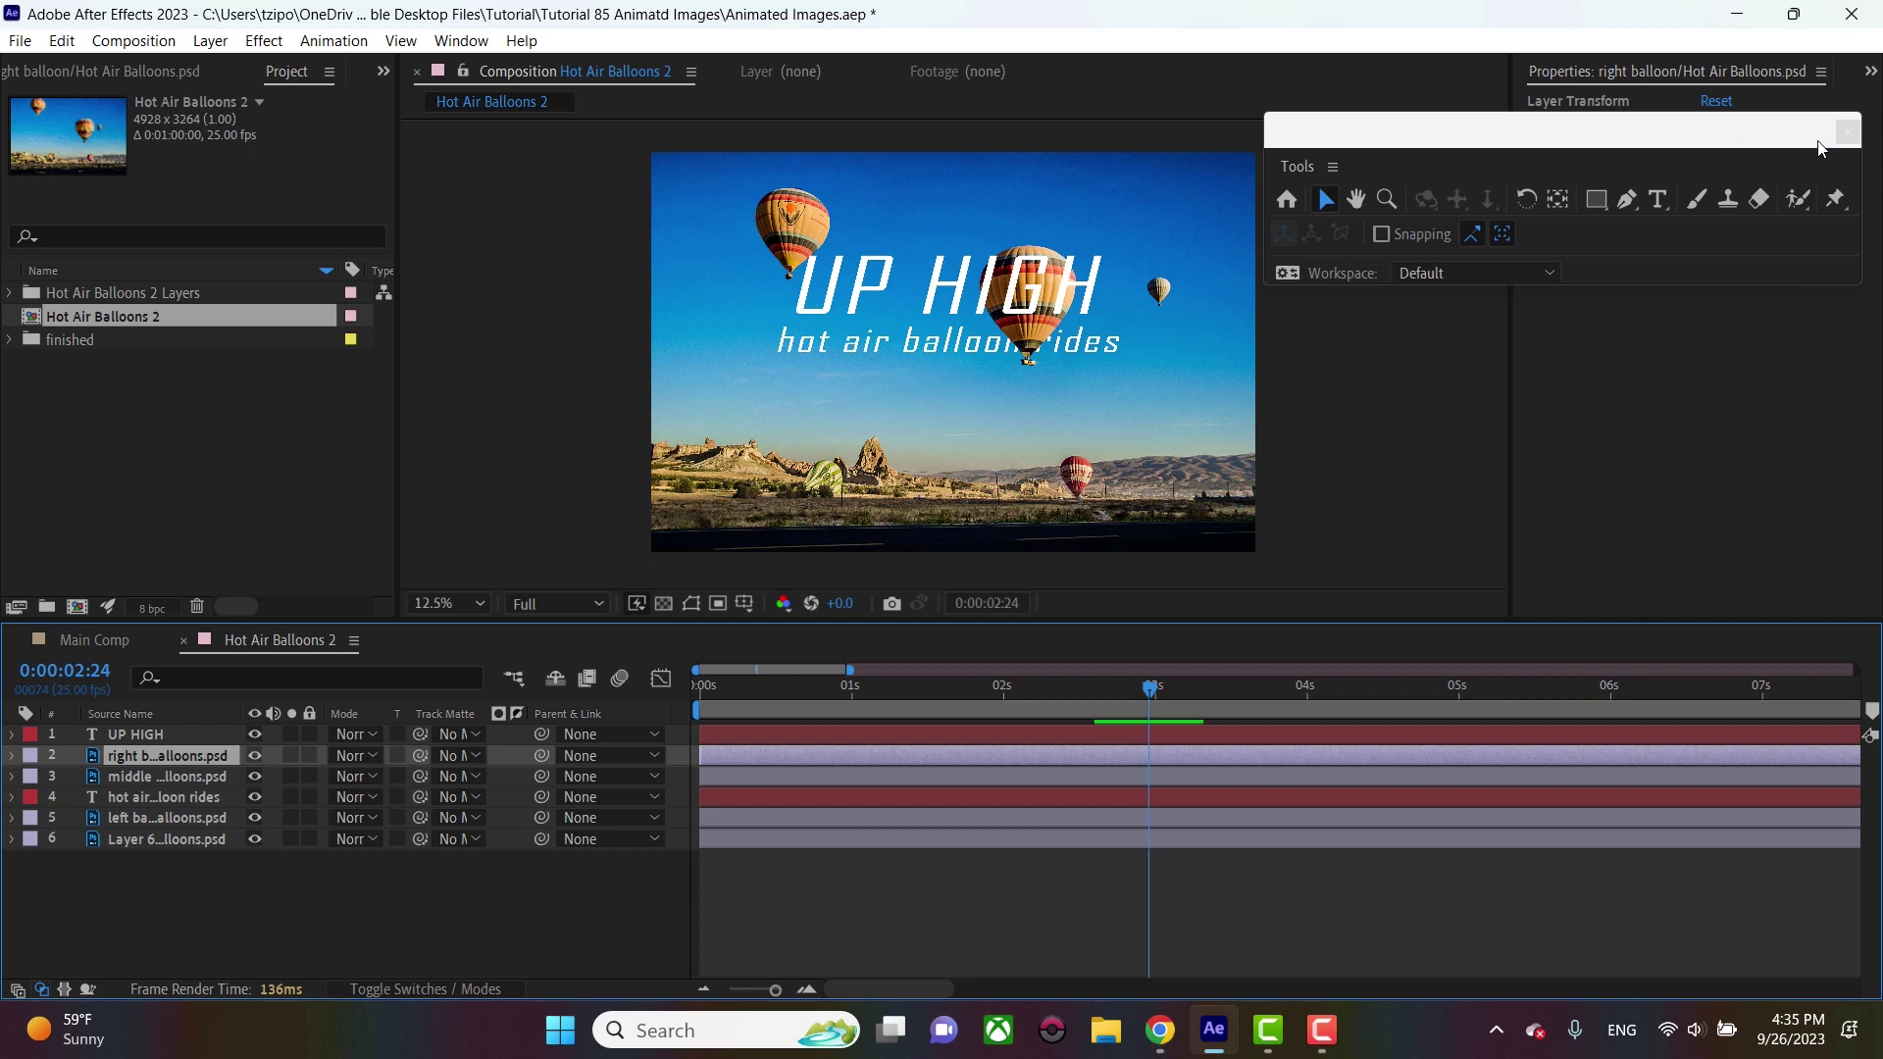
Move the floating Tools window aside and apply the Fade Up Words animation preset to both text layers at 0:00:00:00
drag(1812, 134, 1300, 60)
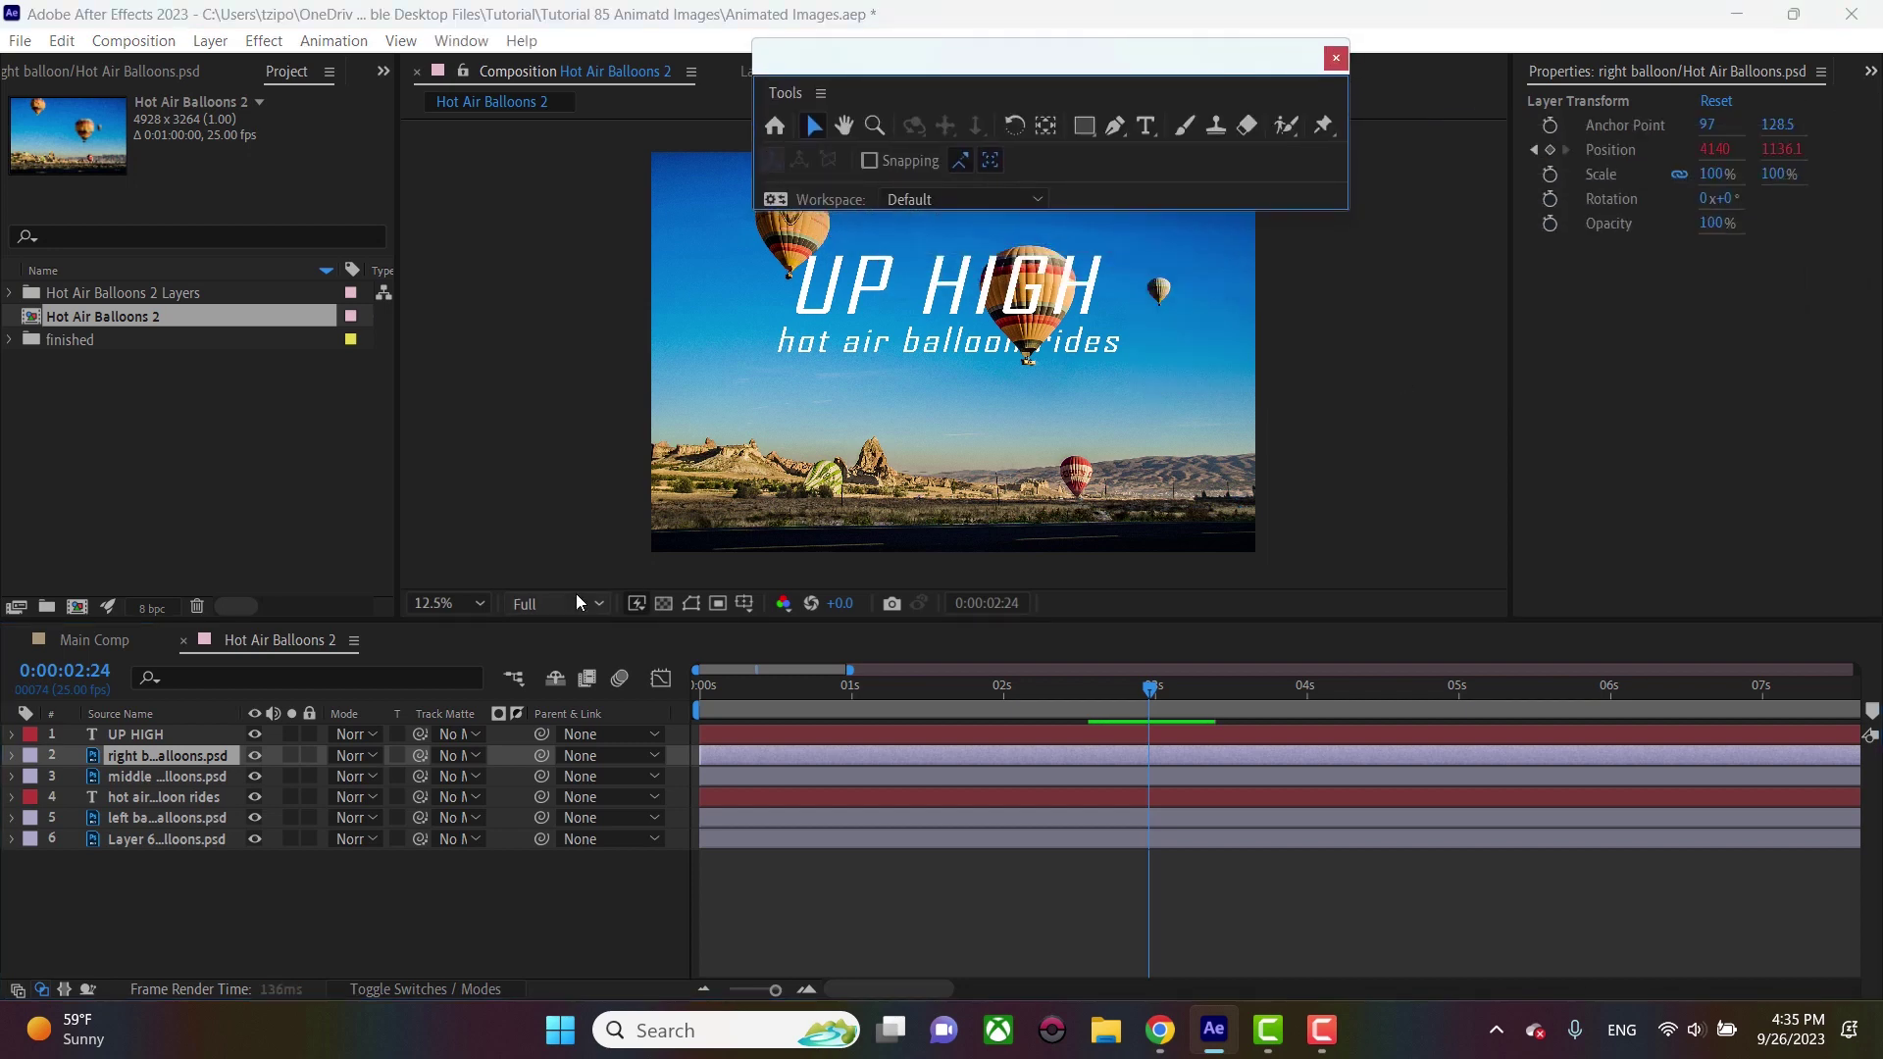
click(152, 785)
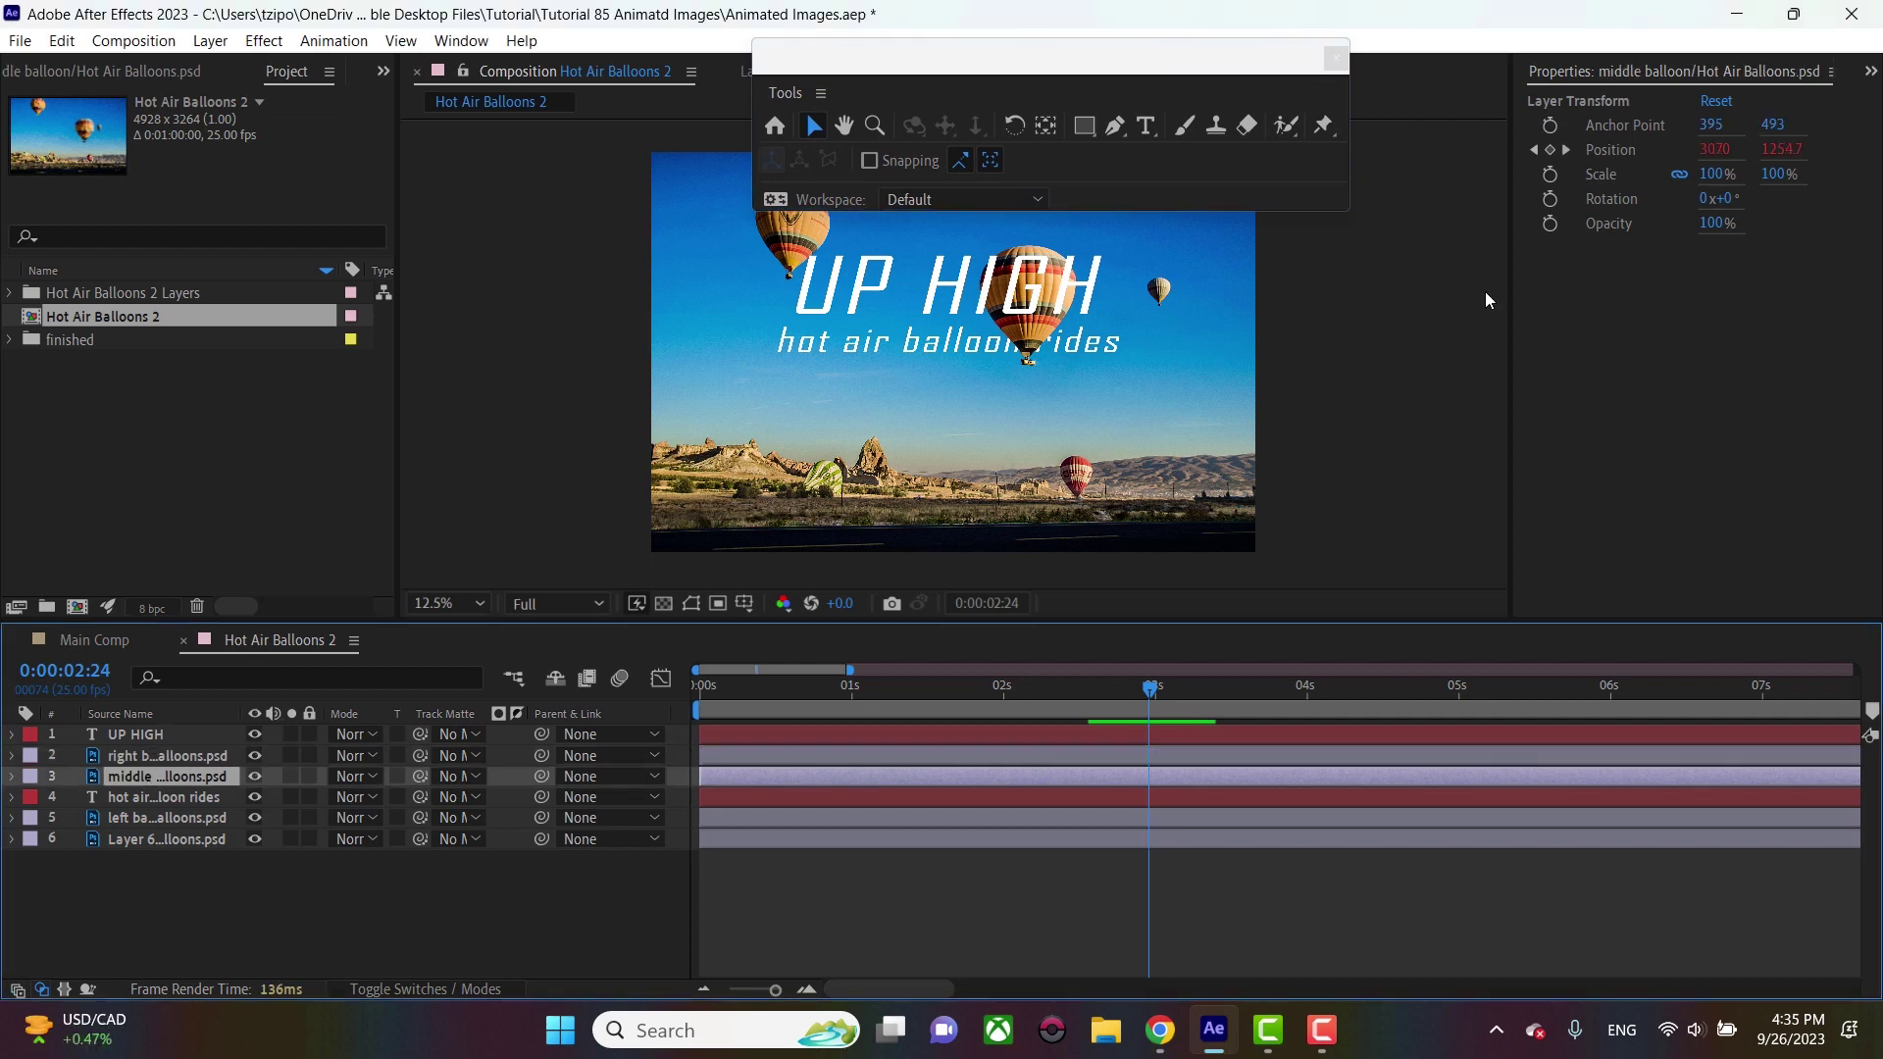
click(1866, 74)
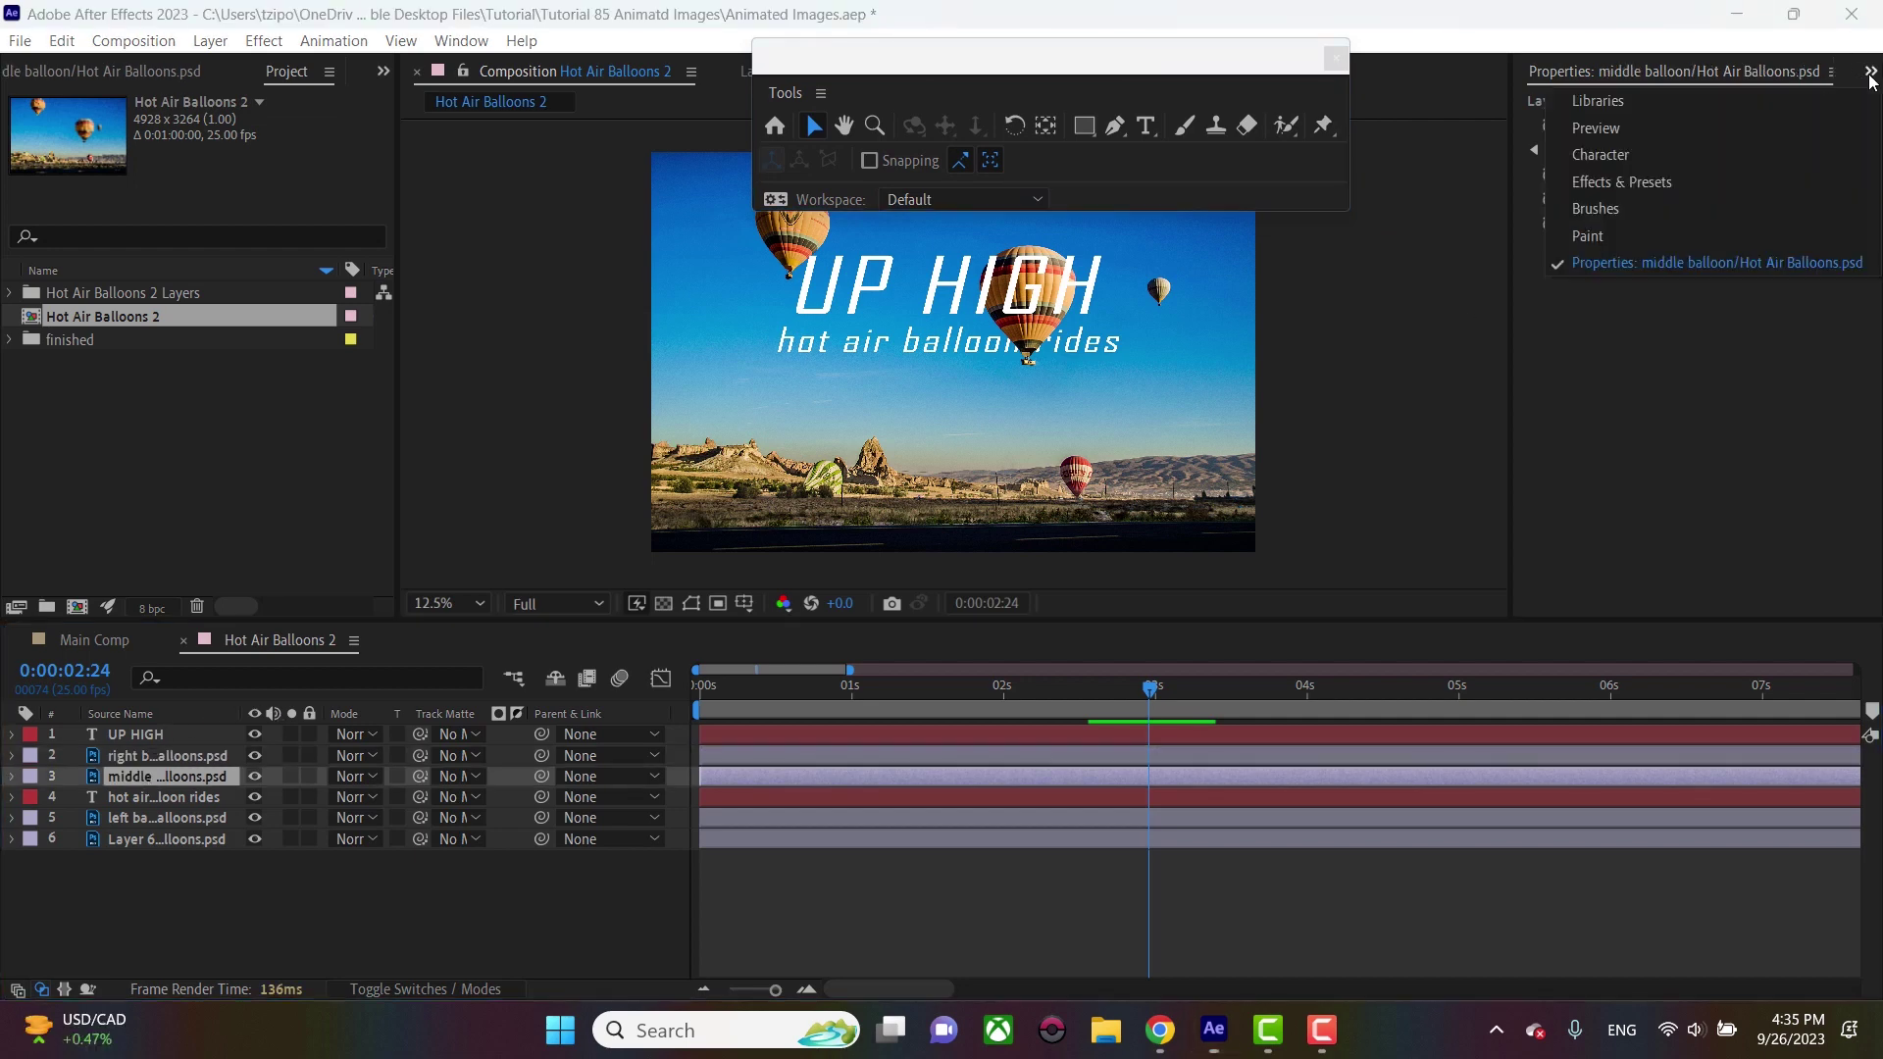
click(1635, 186)
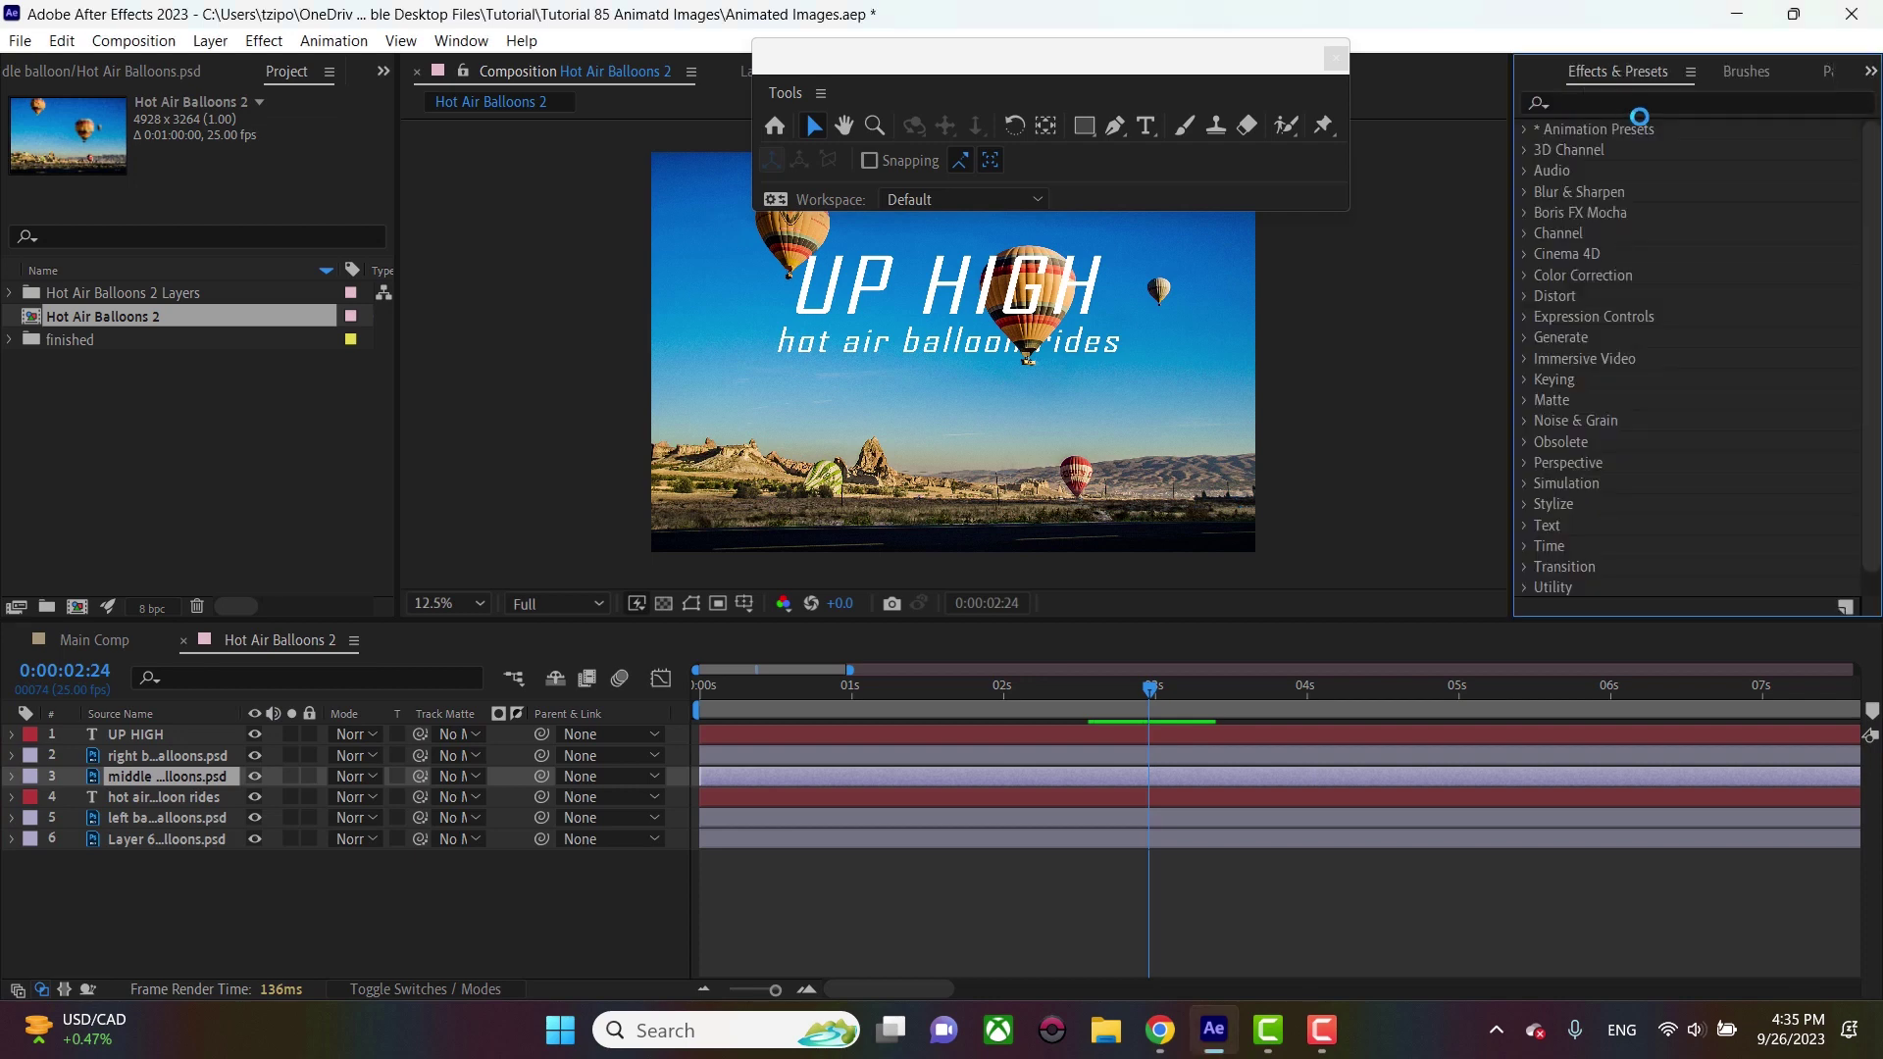
scroll(1683, 390, down, 10)
key(Home)
click(1683, 390)
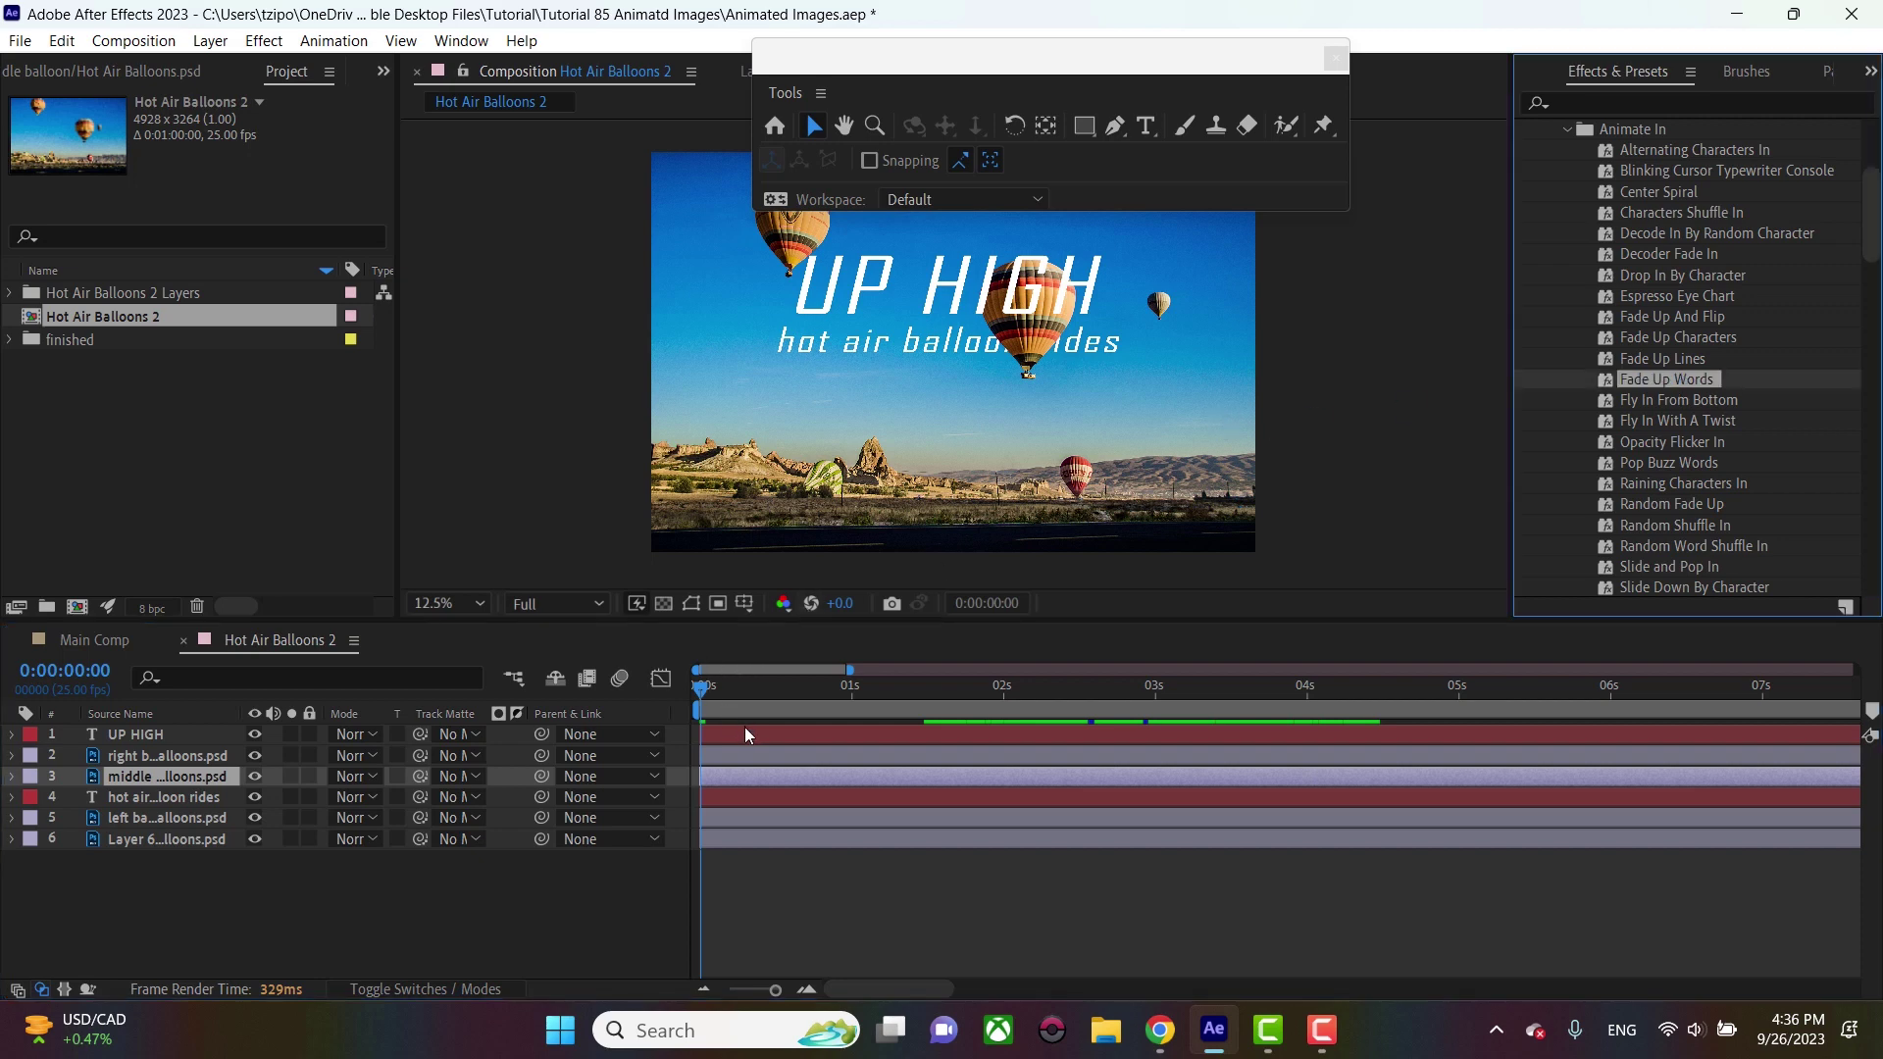
drag(1682, 389, 794, 804)
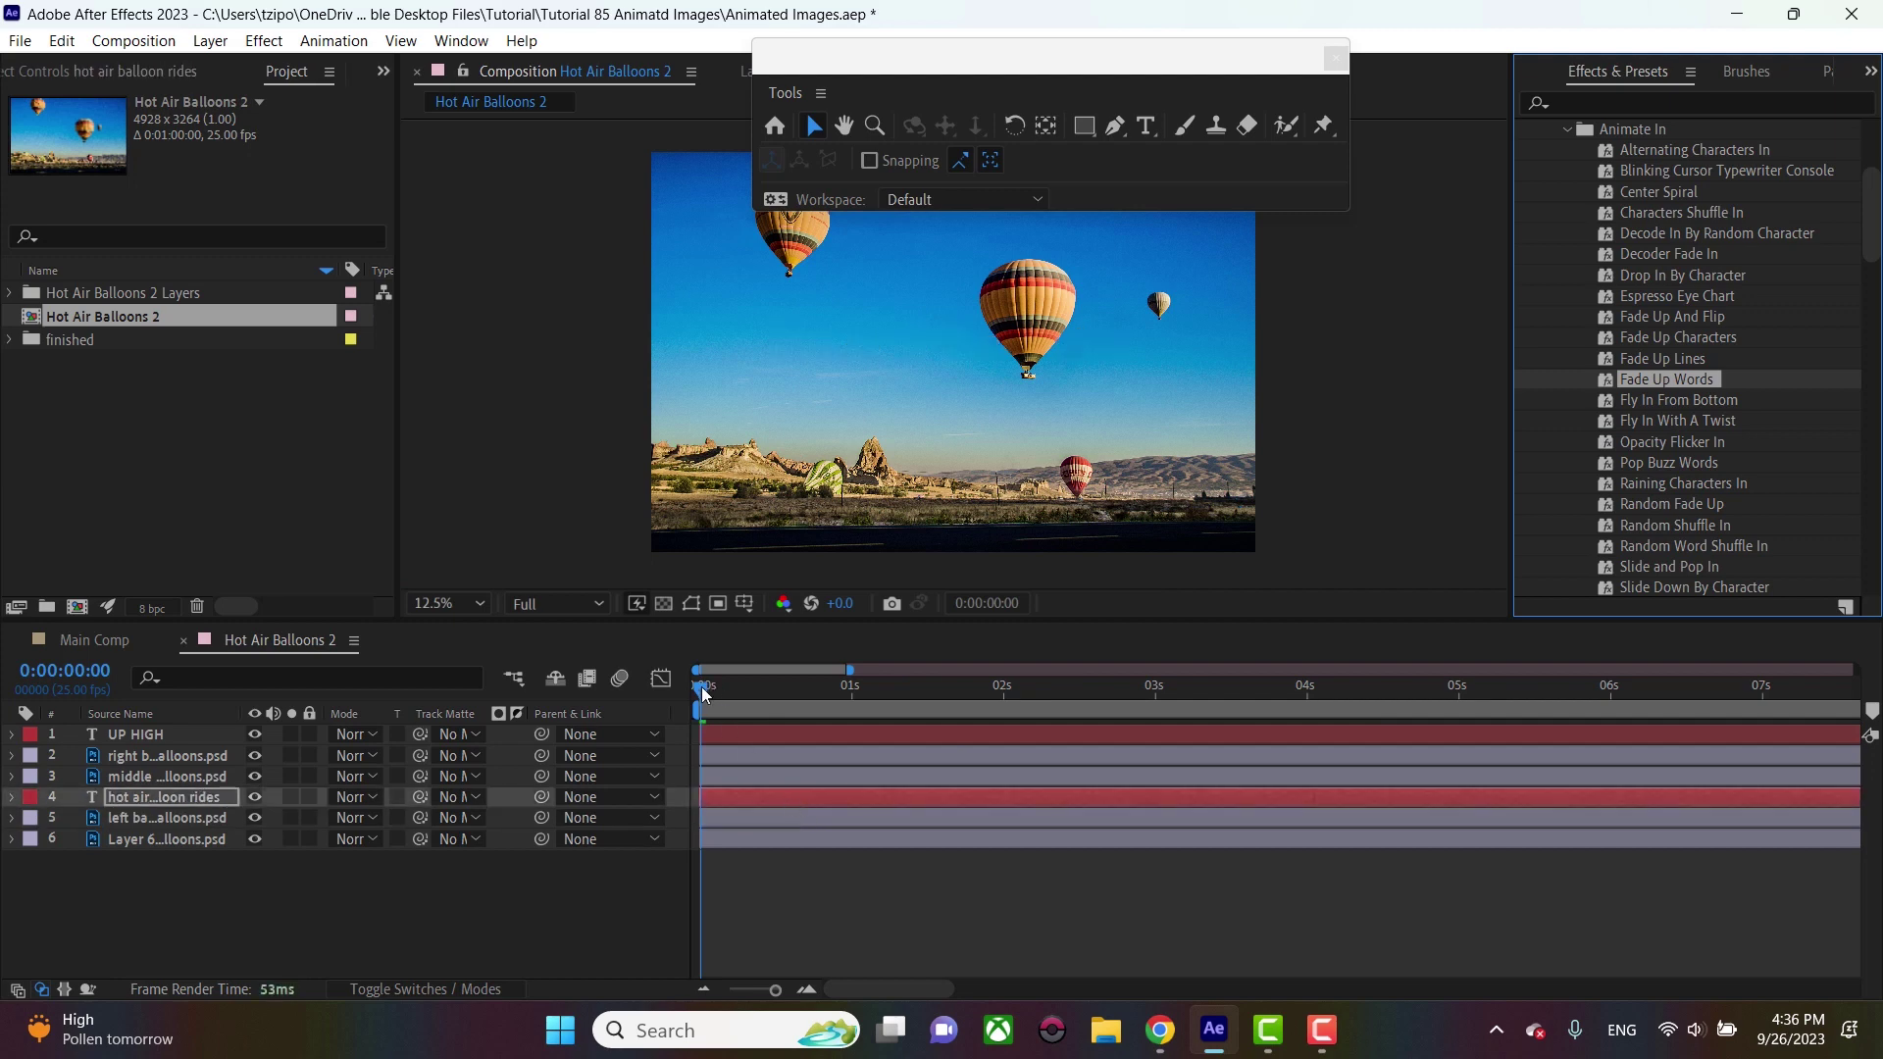
Preview the word-by-word fade of both texts and scrub to 0:00:01:08
key(space)
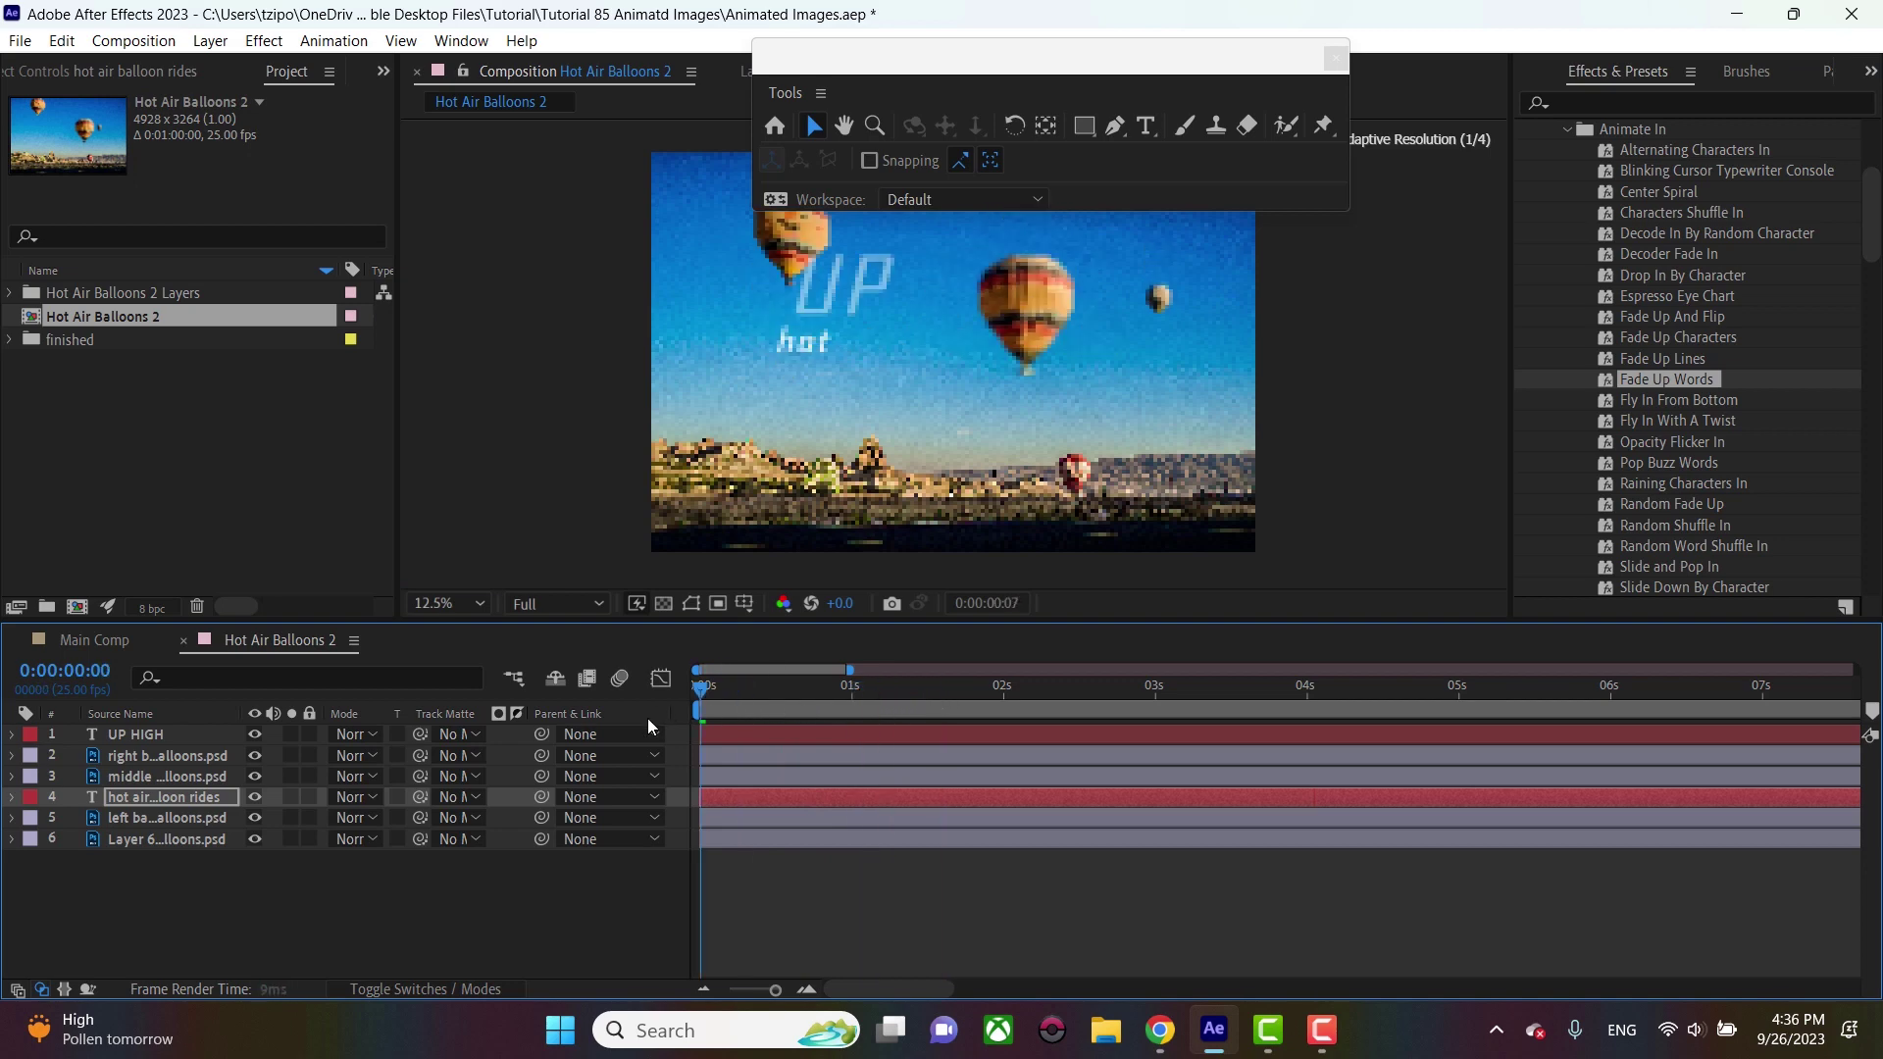
key(space)
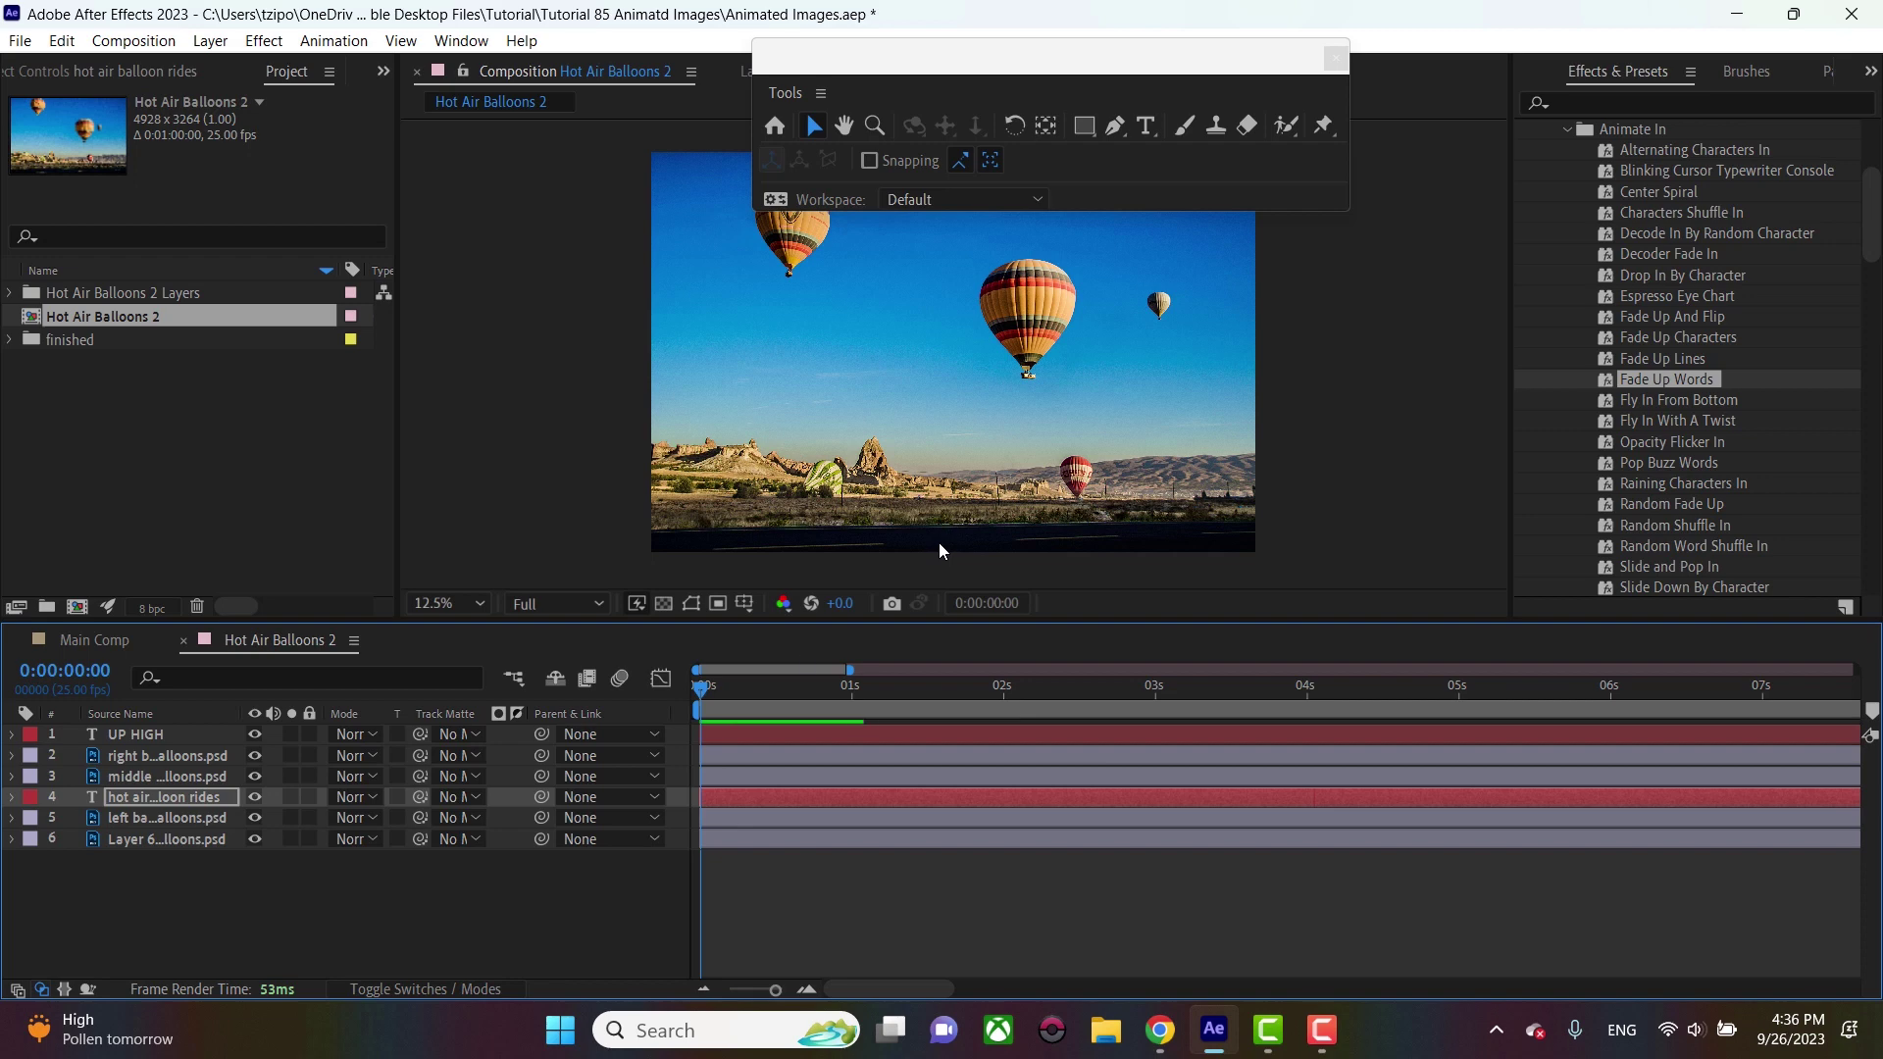
click(810, 690)
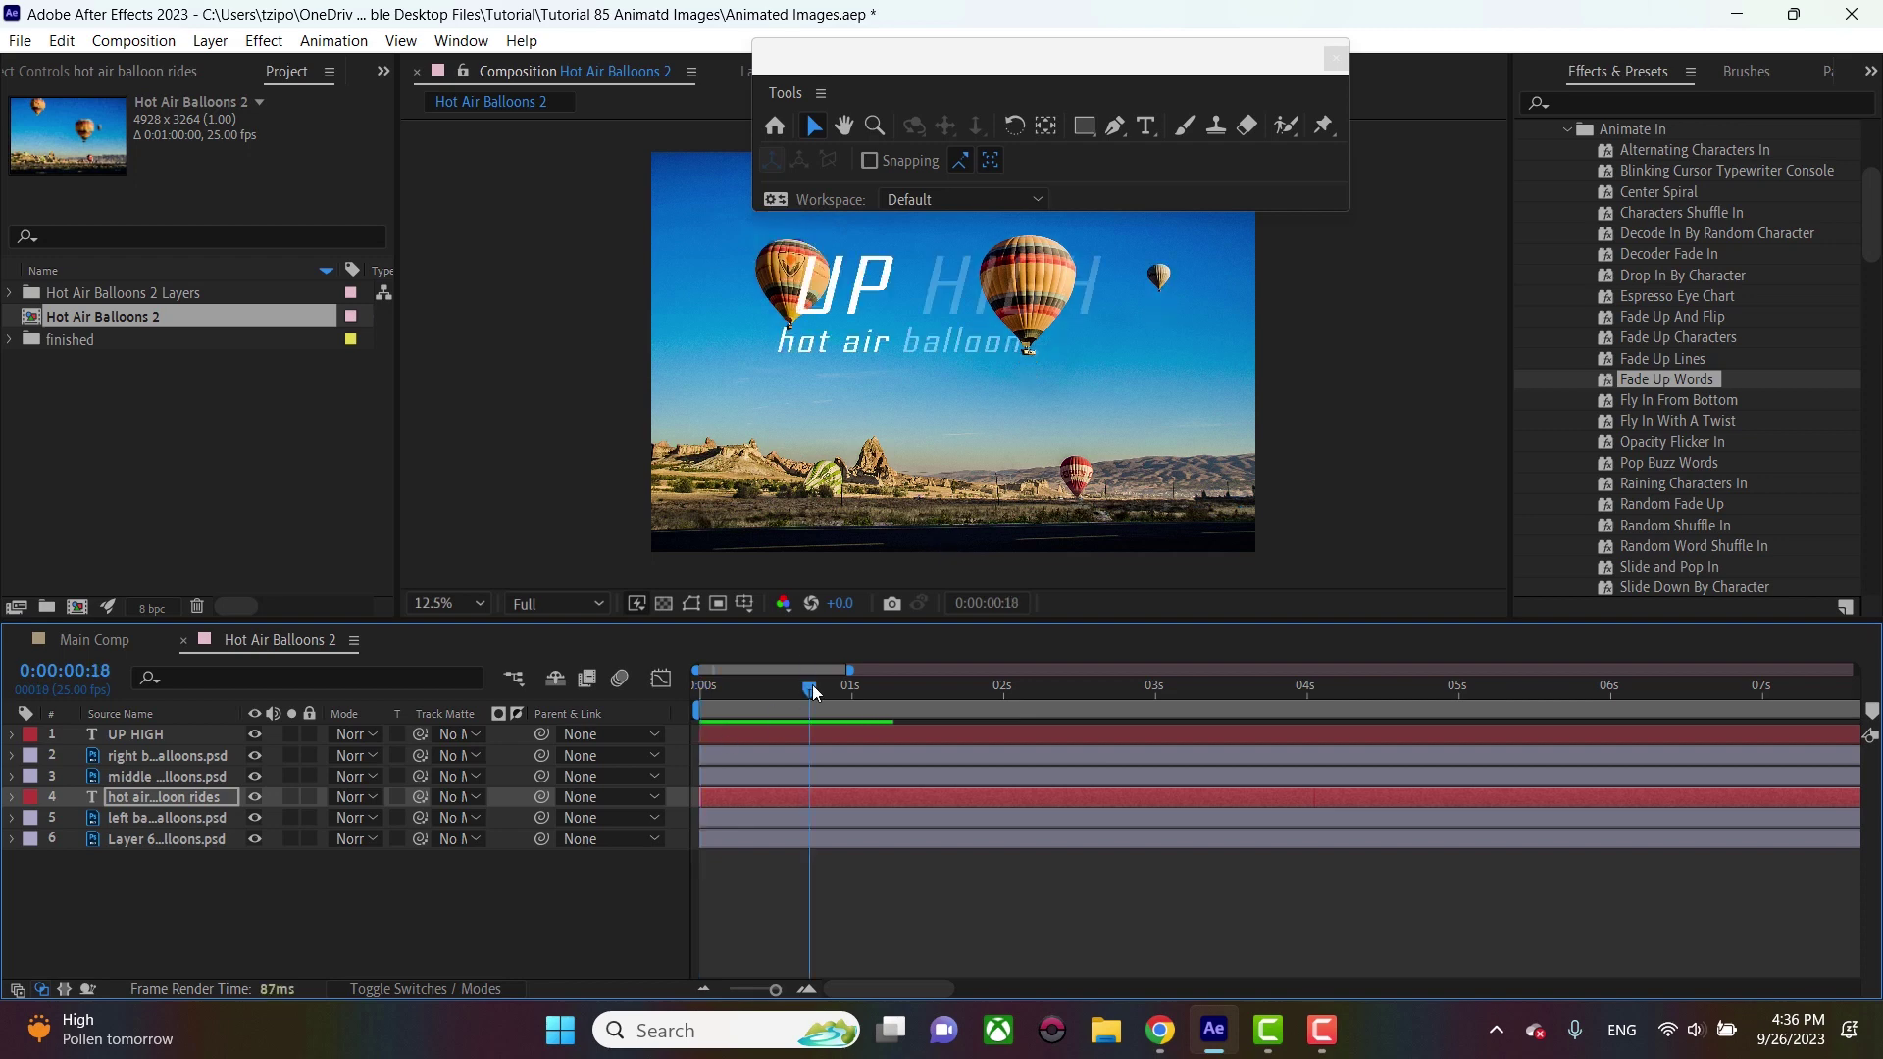
drag(813, 689, 901, 689)
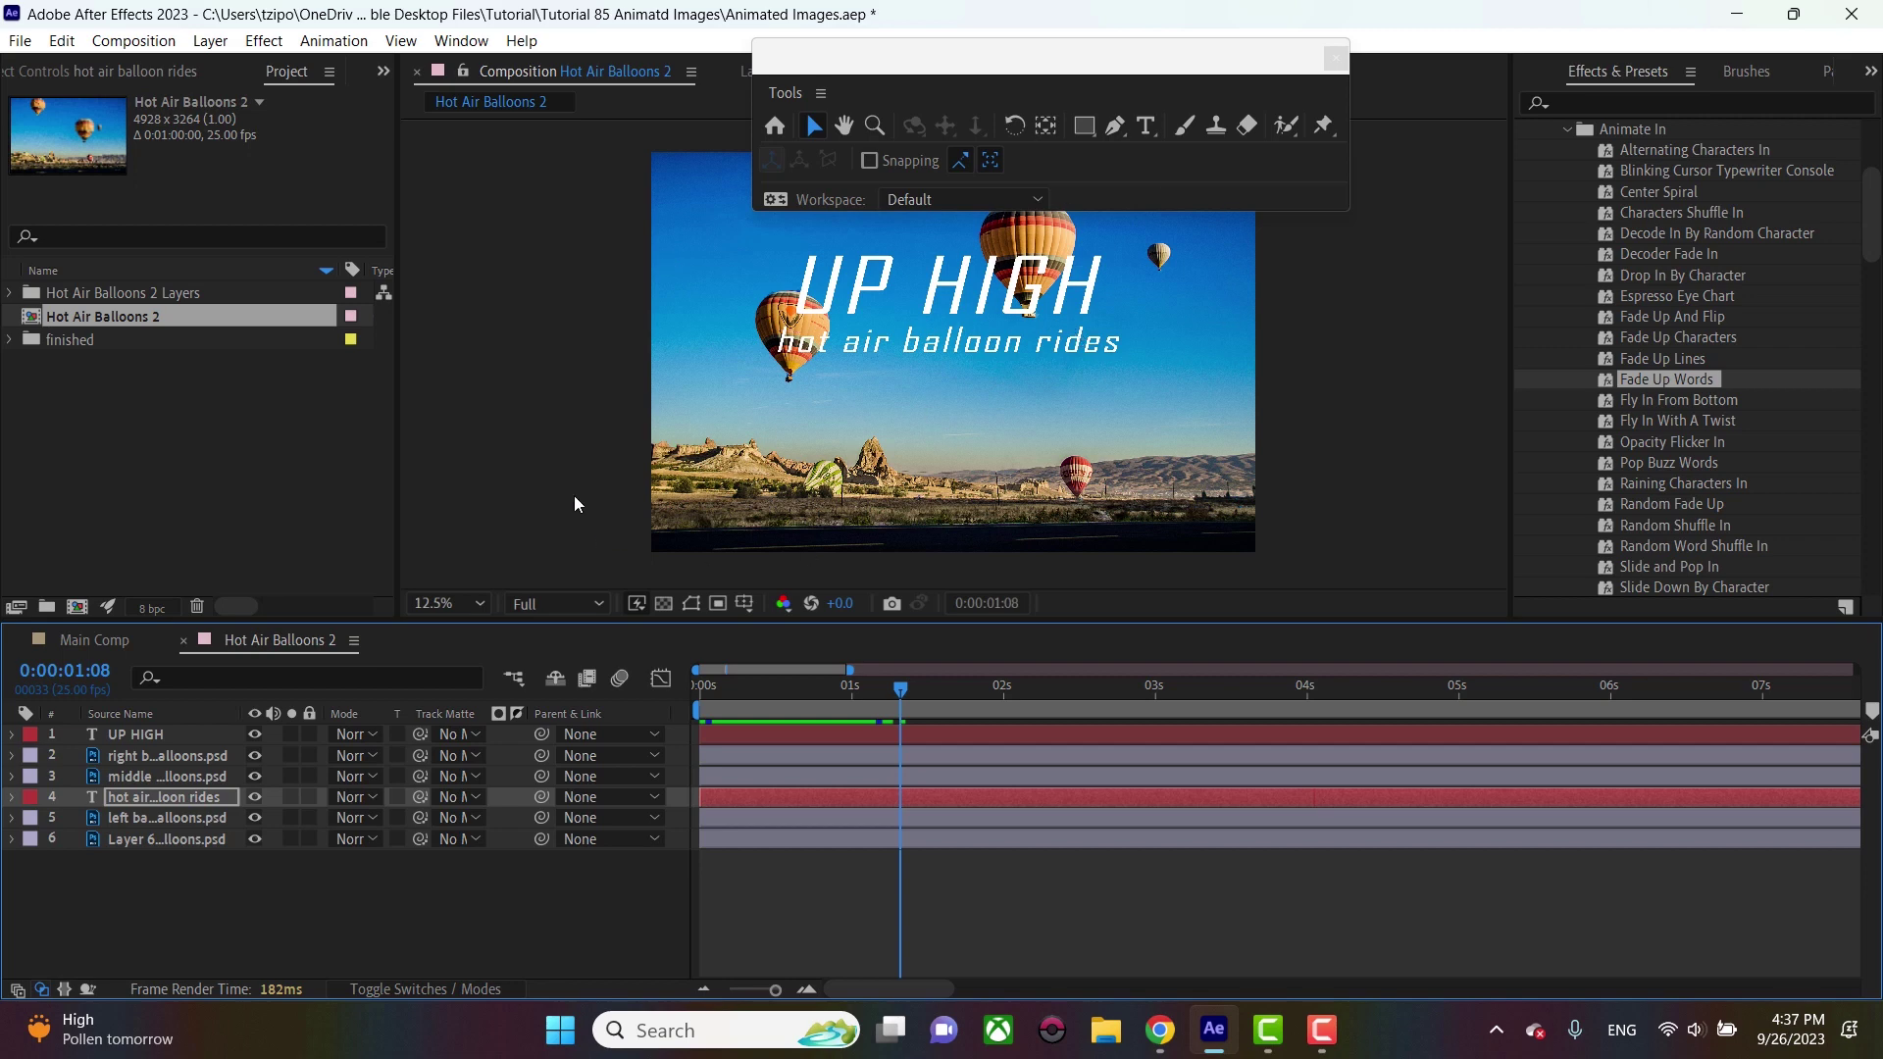
Create a null object, place it at the very top of the layer stack, and set its label color to Aqua
click(212, 45)
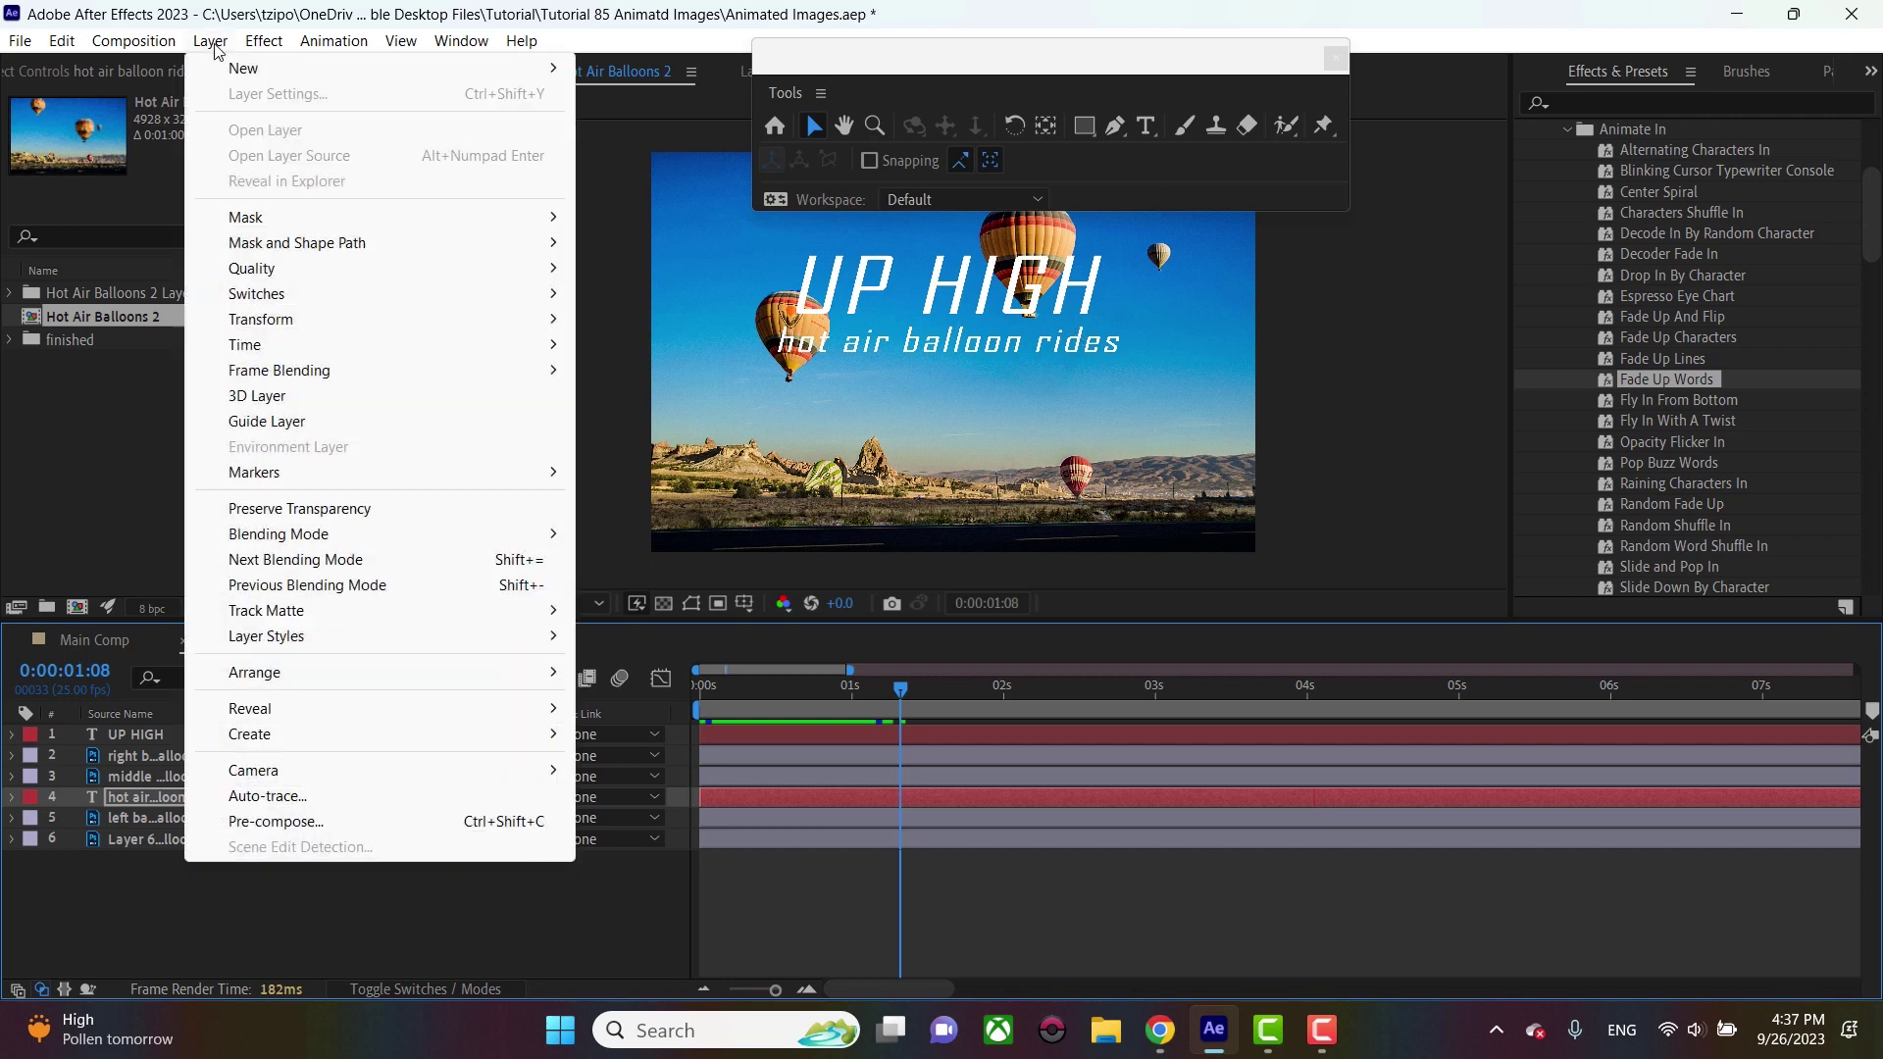
mouse_move(247, 70)
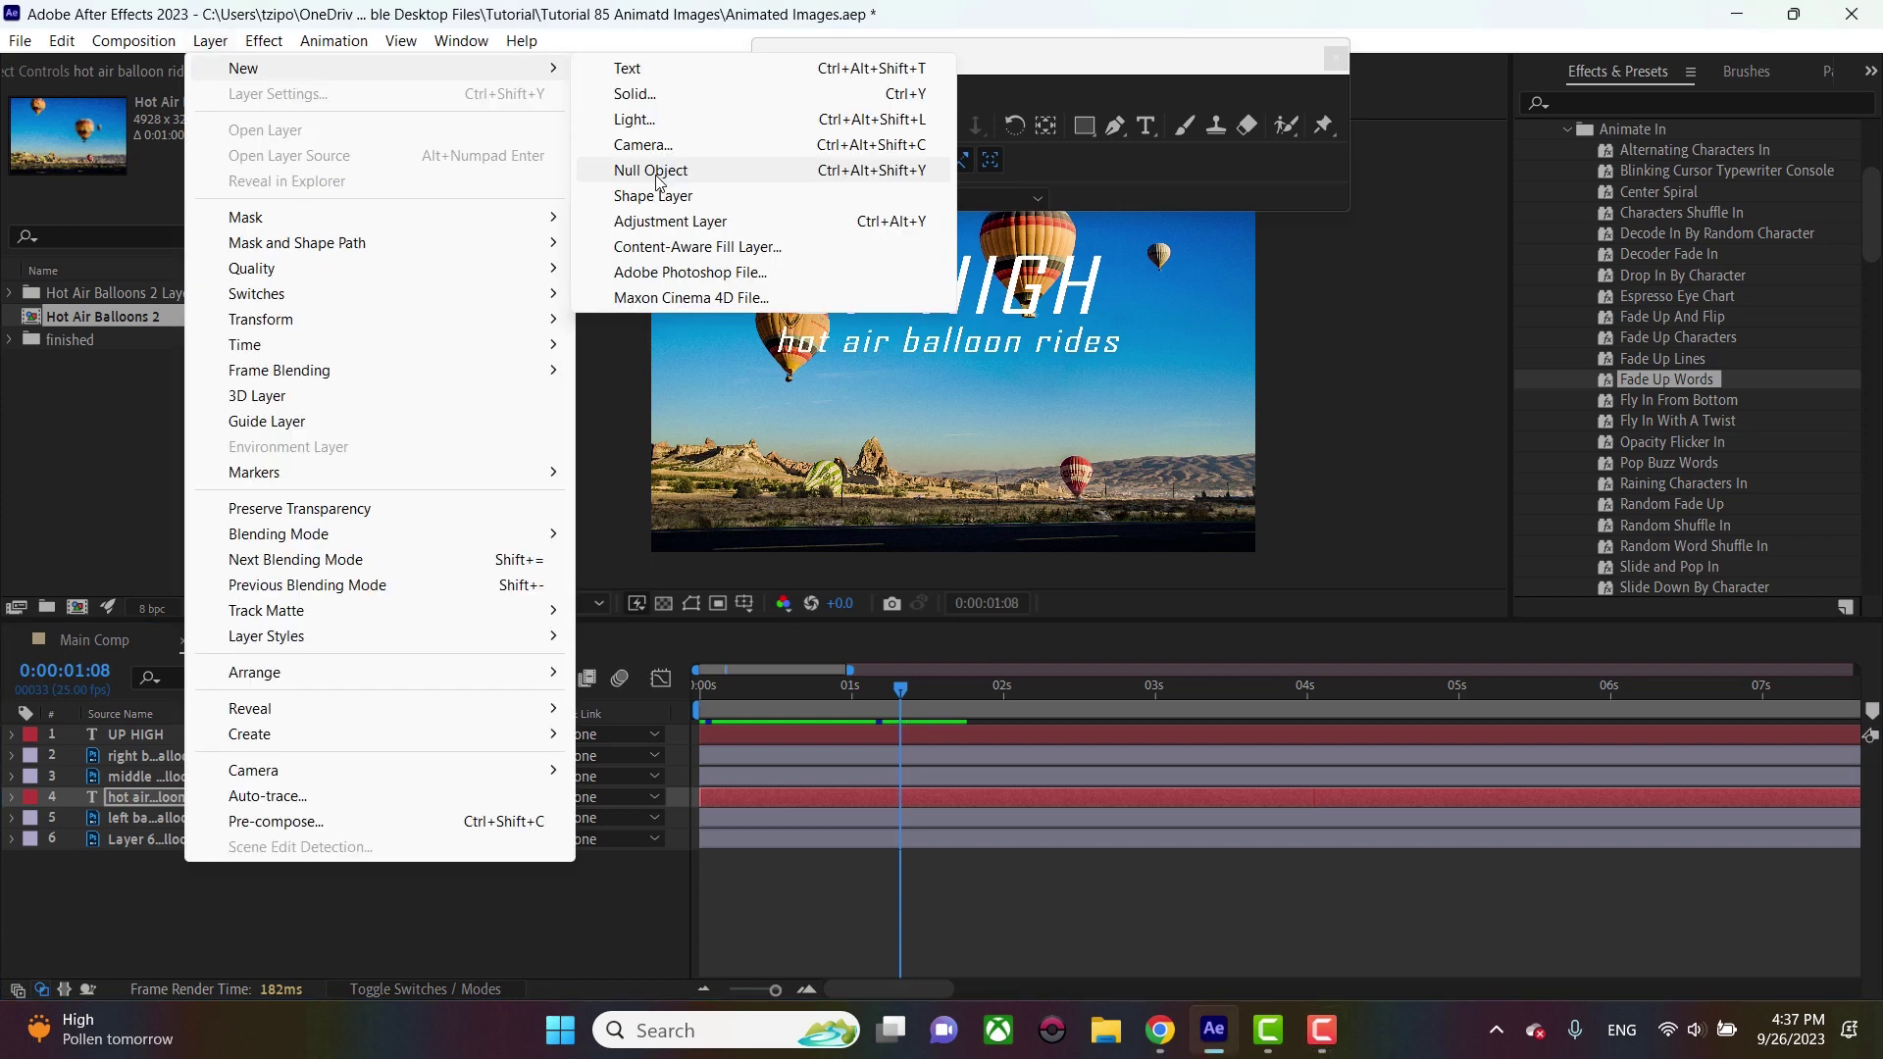
click(655, 172)
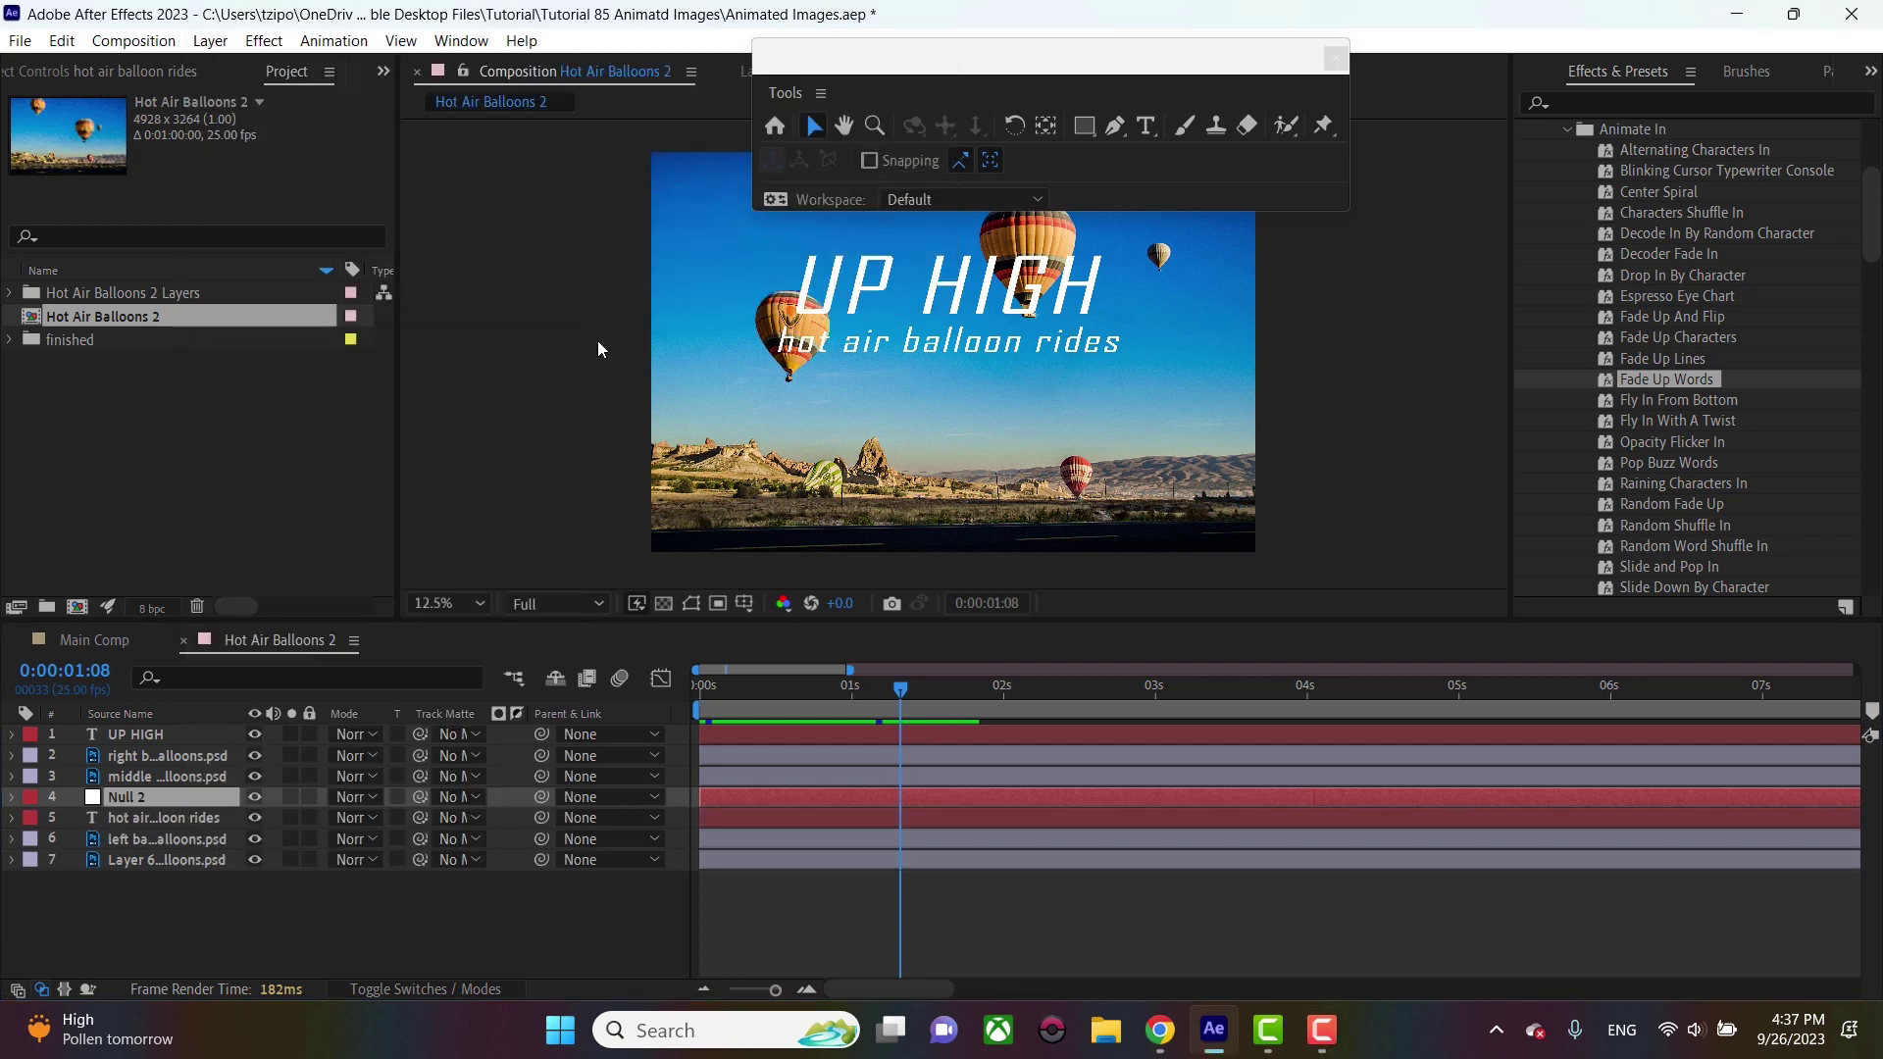
drag(131, 790, 137, 737)
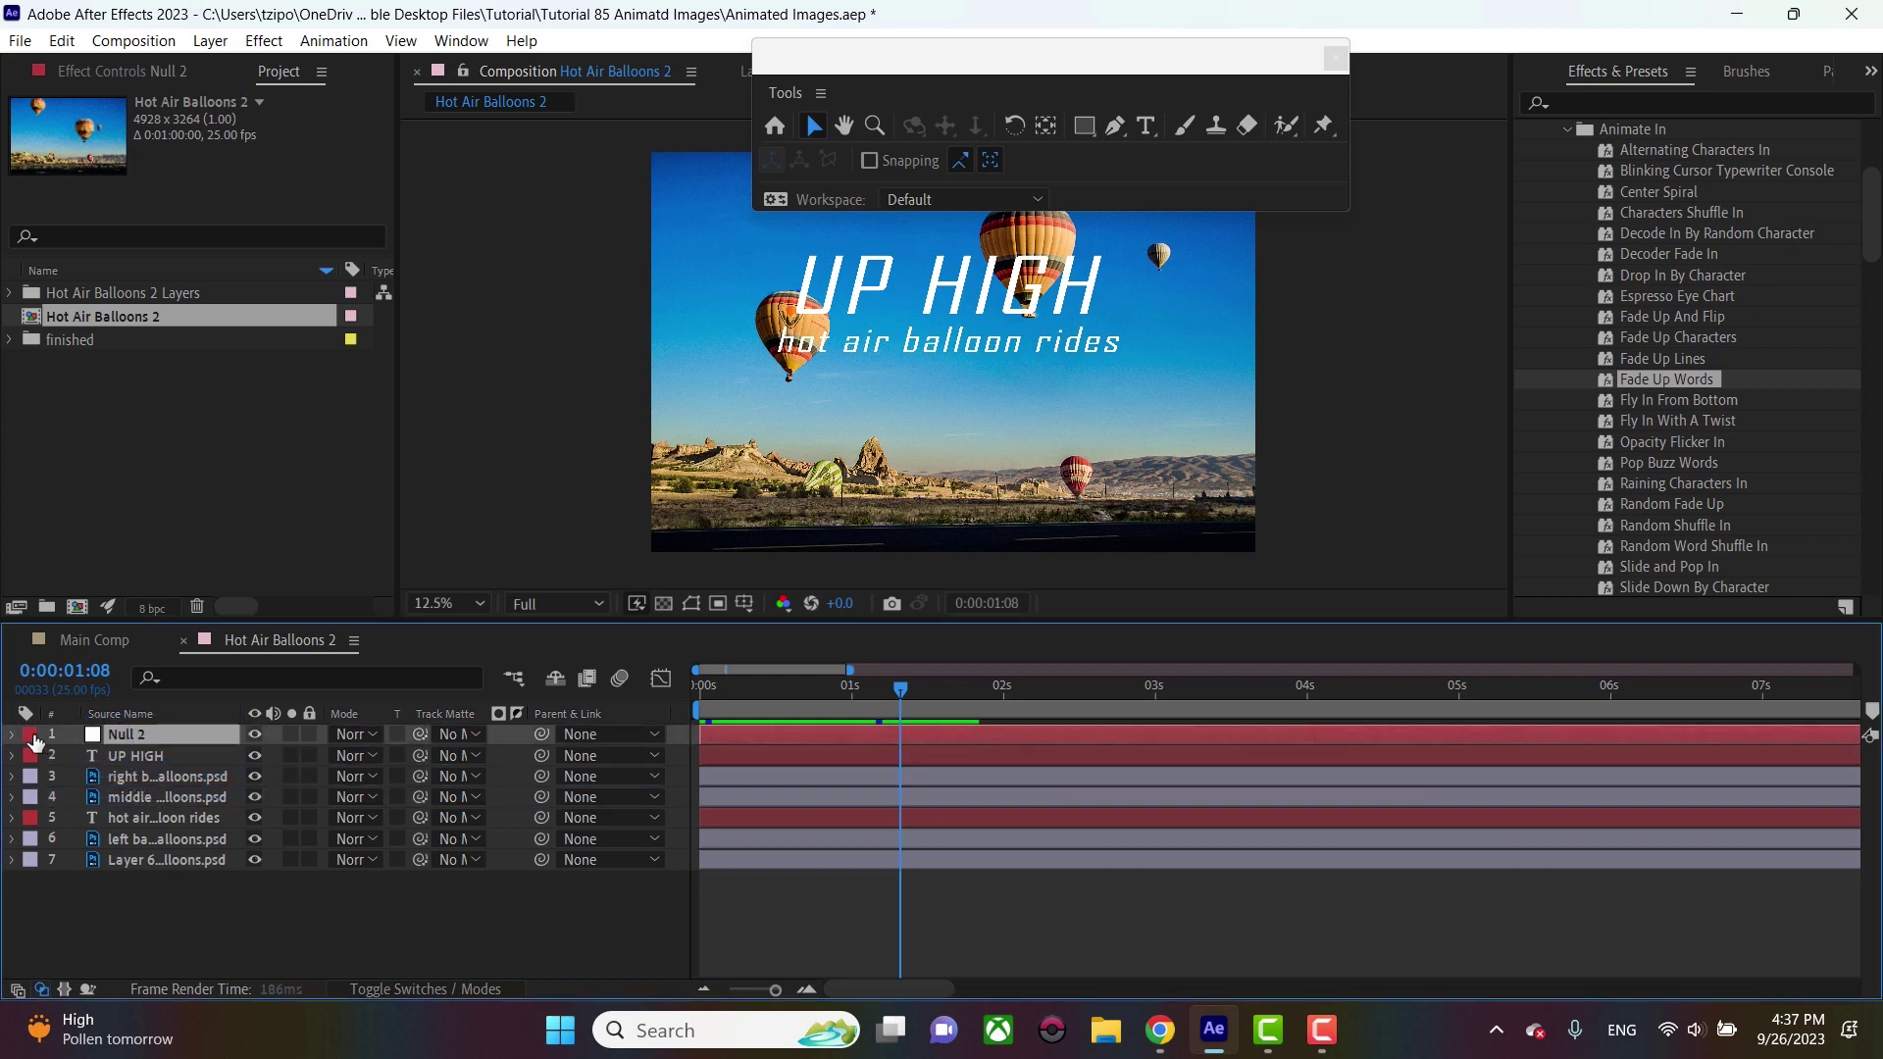
click(31, 734)
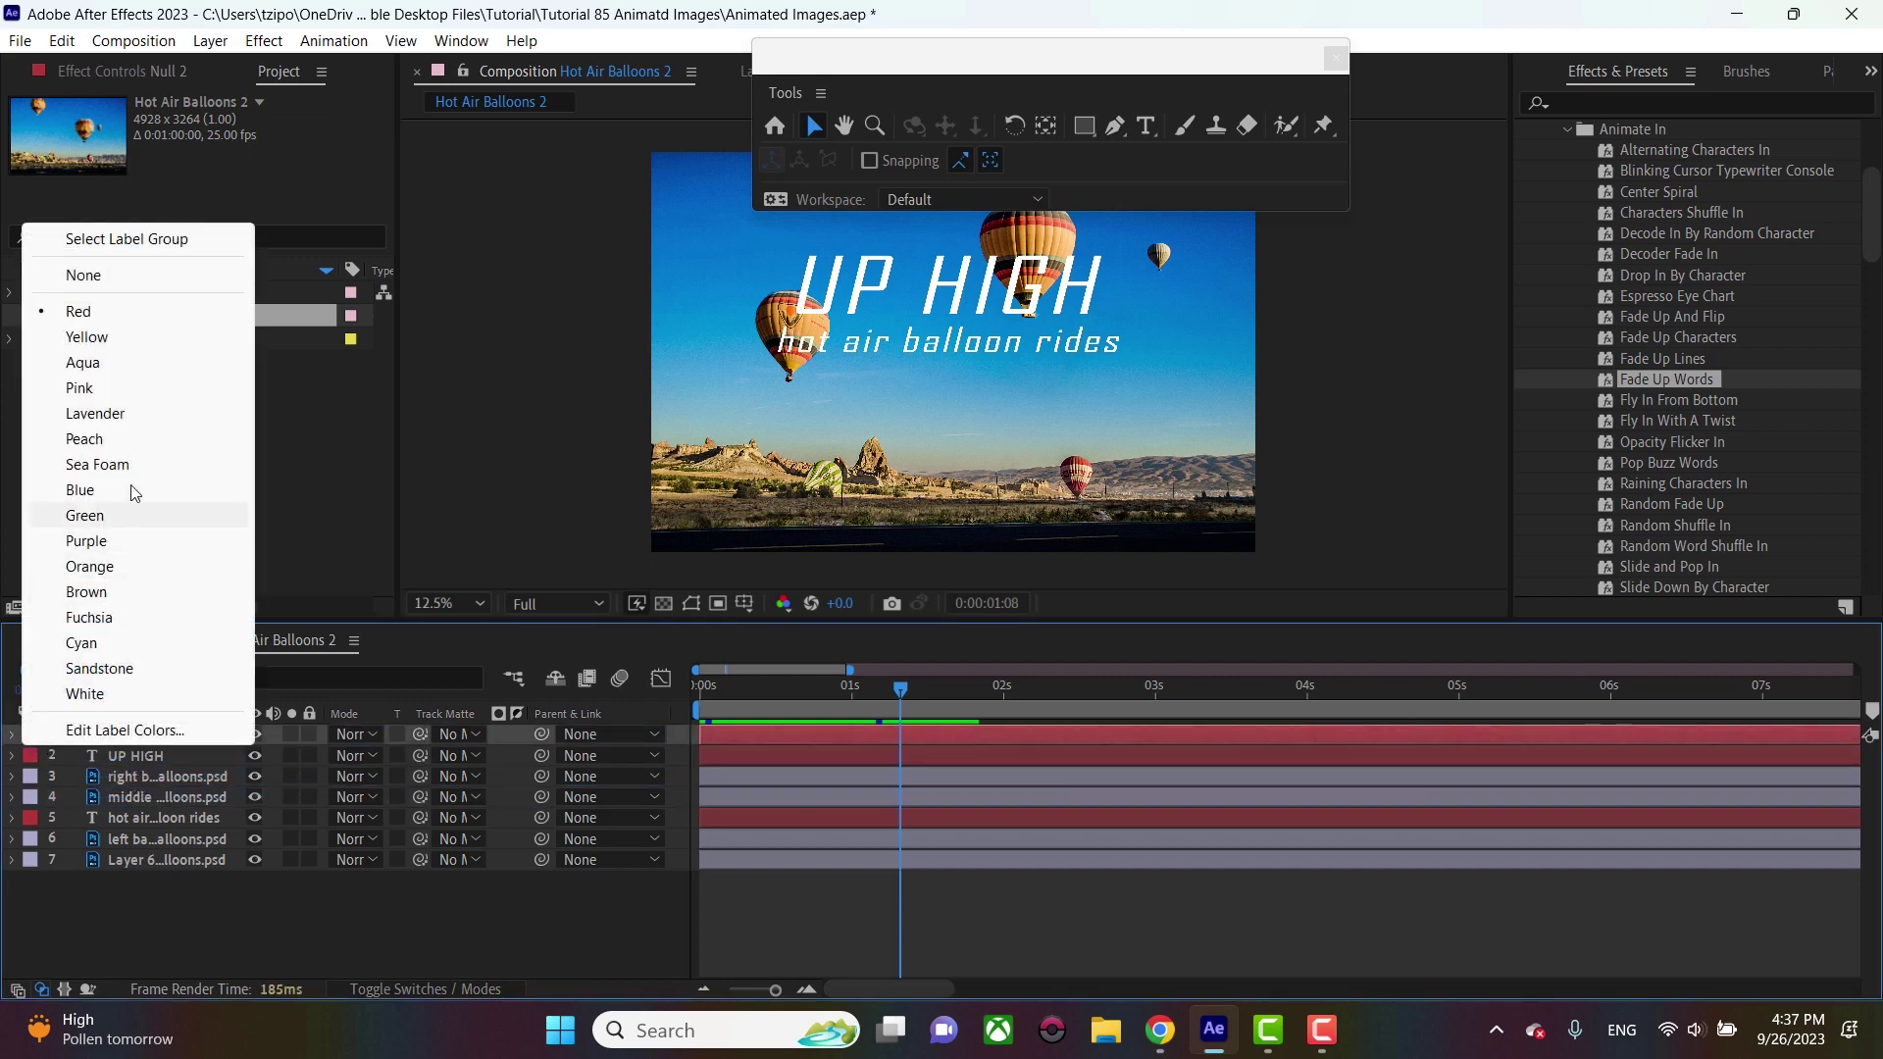
click(115, 364)
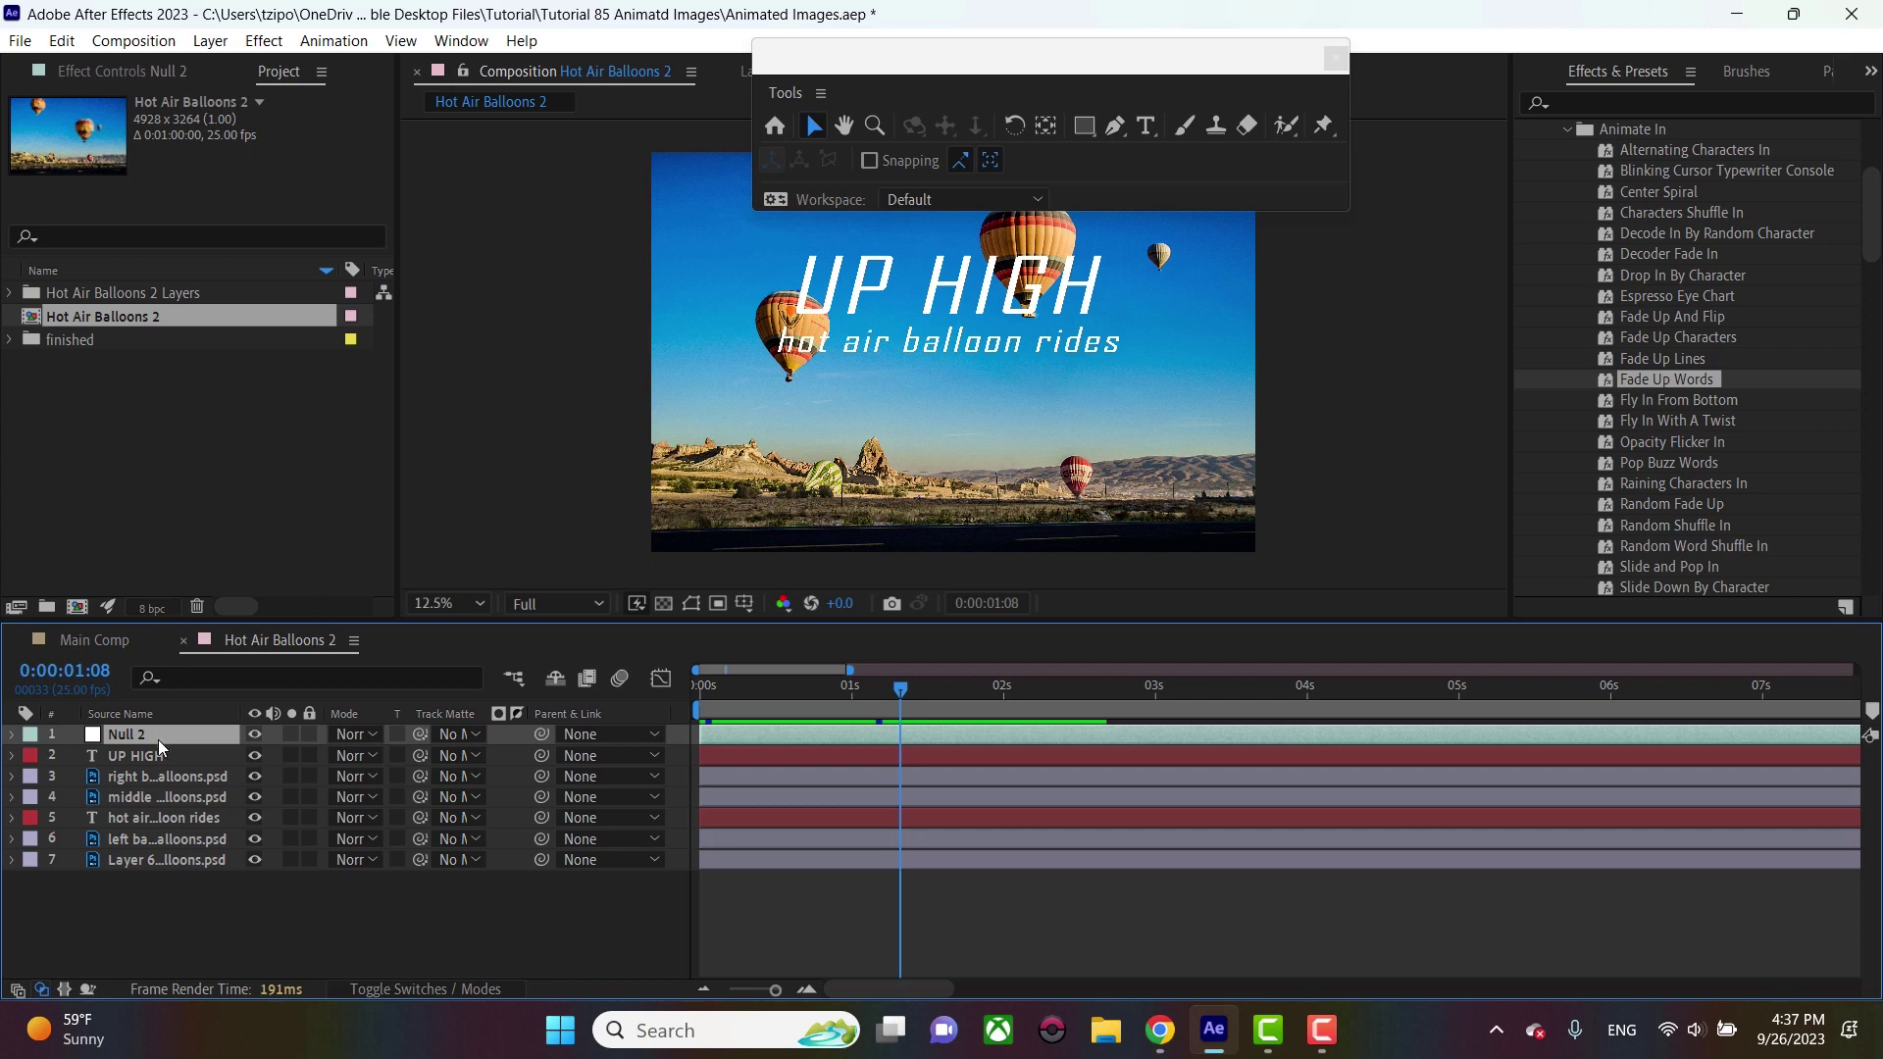
Parent both text layers, the three balloon layers and the background layer to Null 2
key(s)
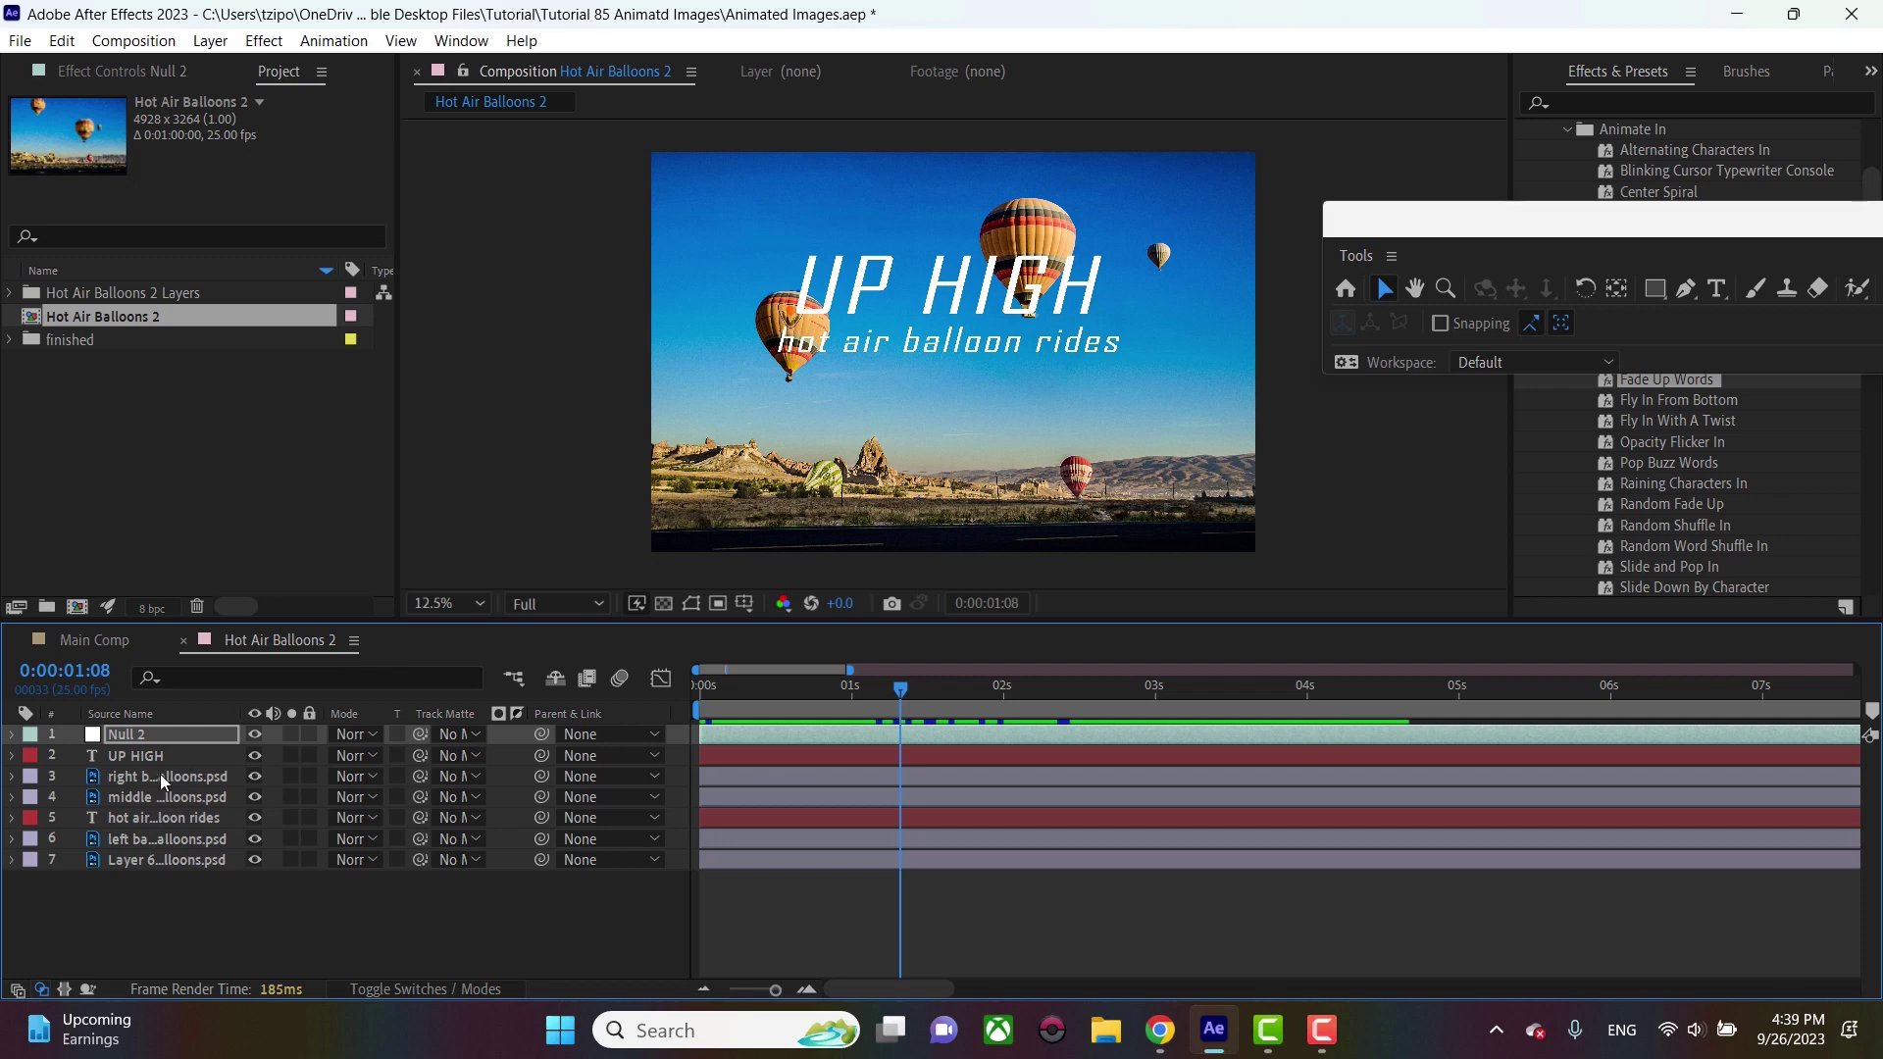
click(167, 761)
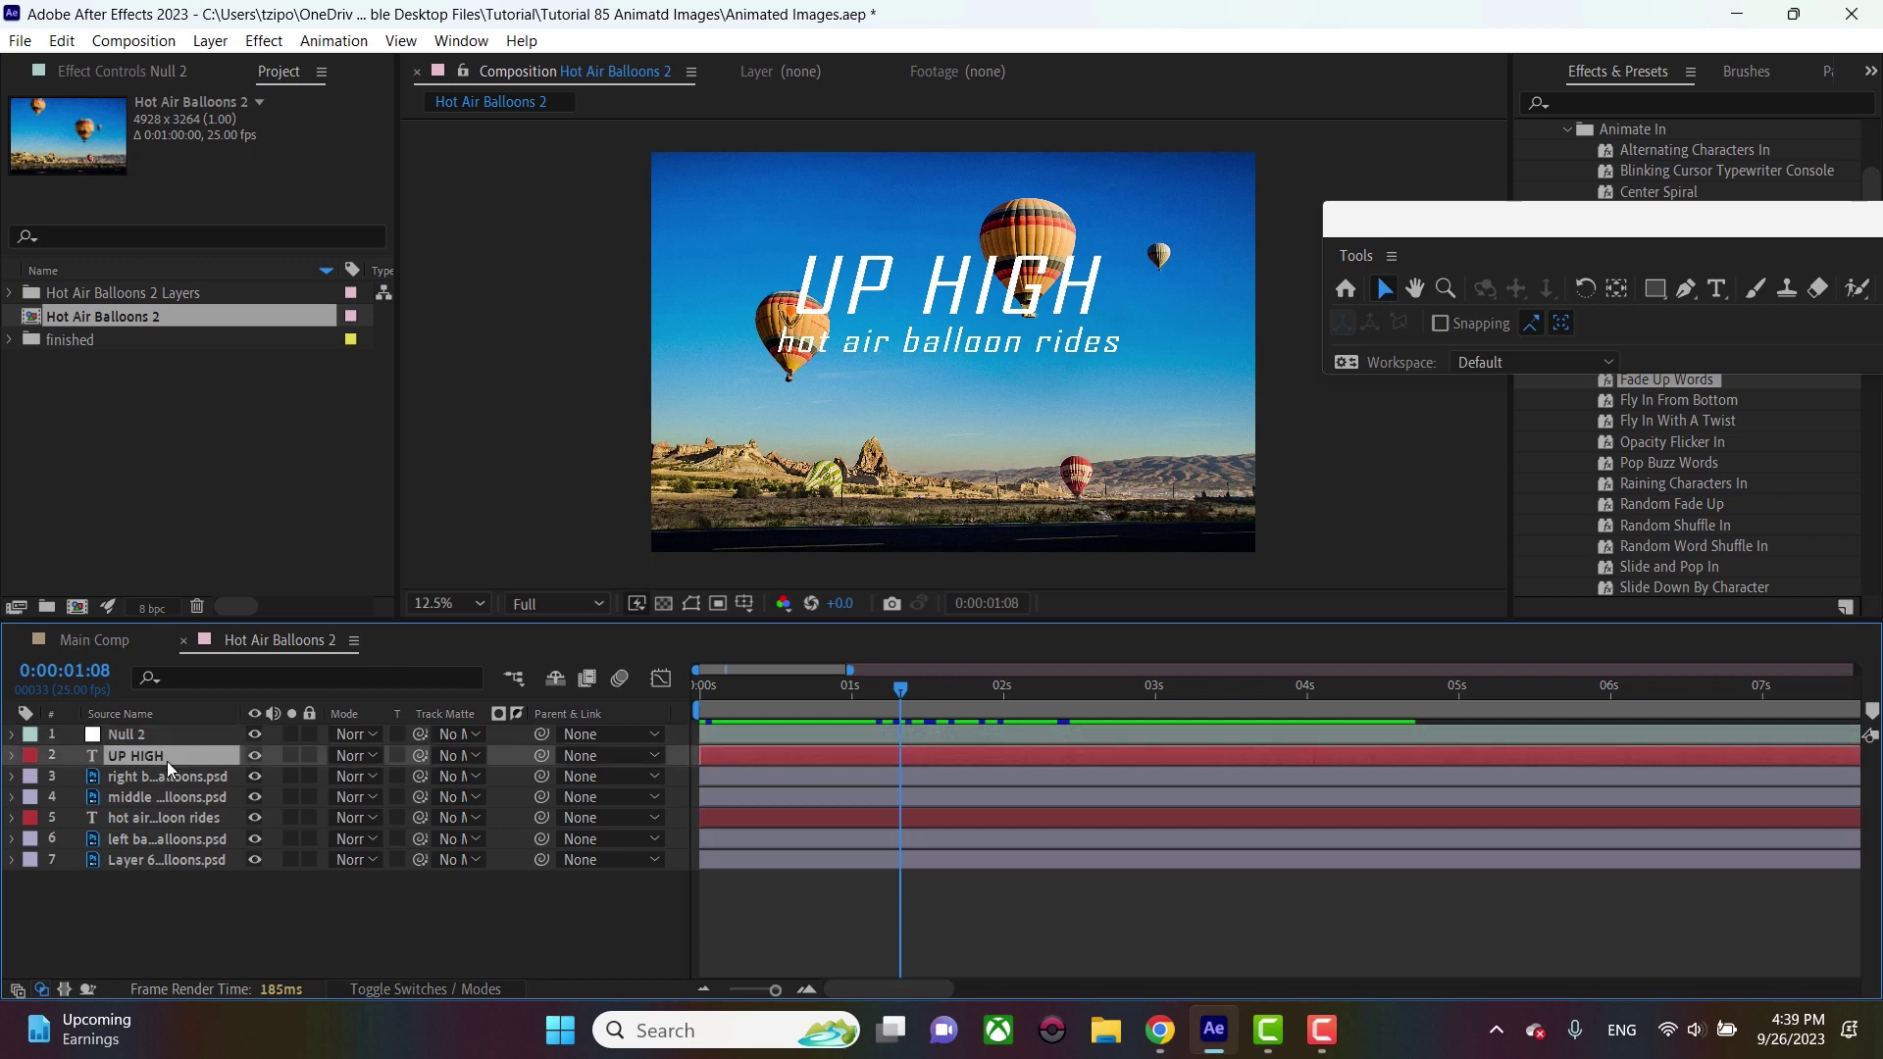
shift+click(173, 862)
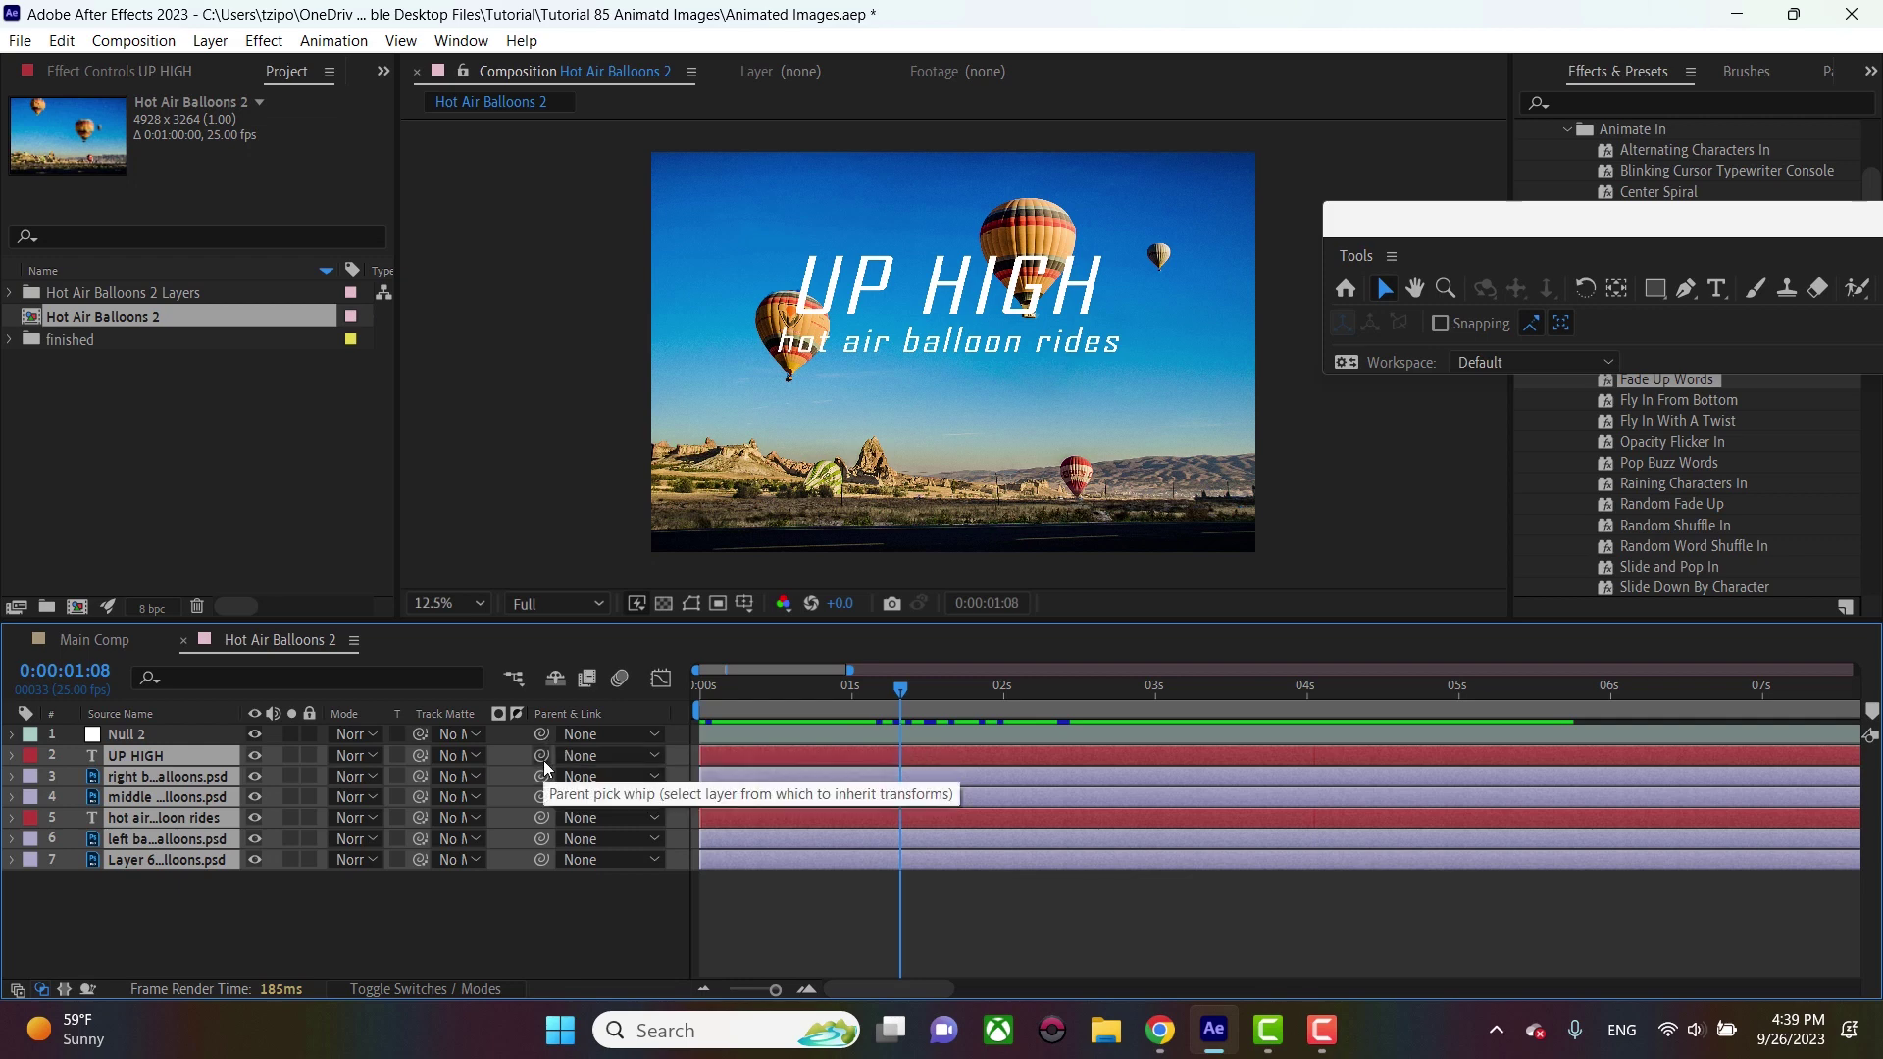
drag(542, 757, 137, 739)
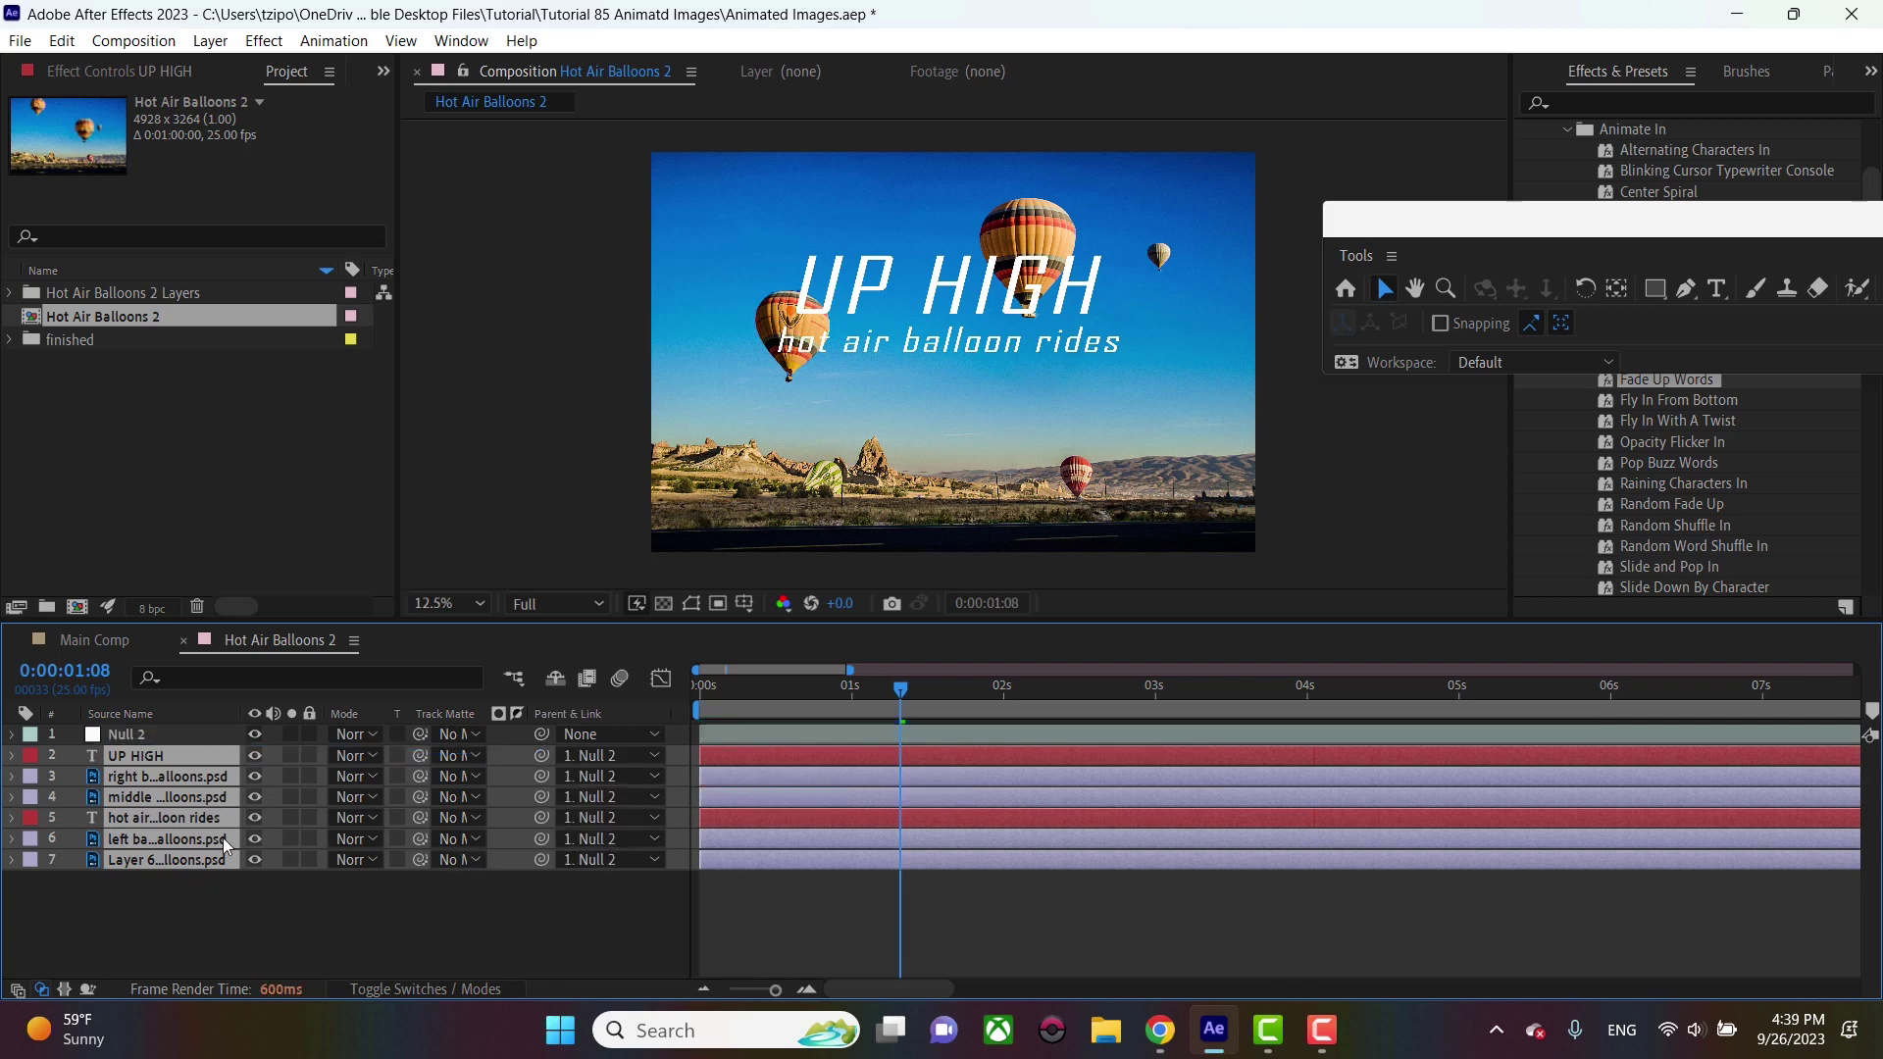
Try shifting all the parented layers together by changing Null 2's Position value
click(153, 733)
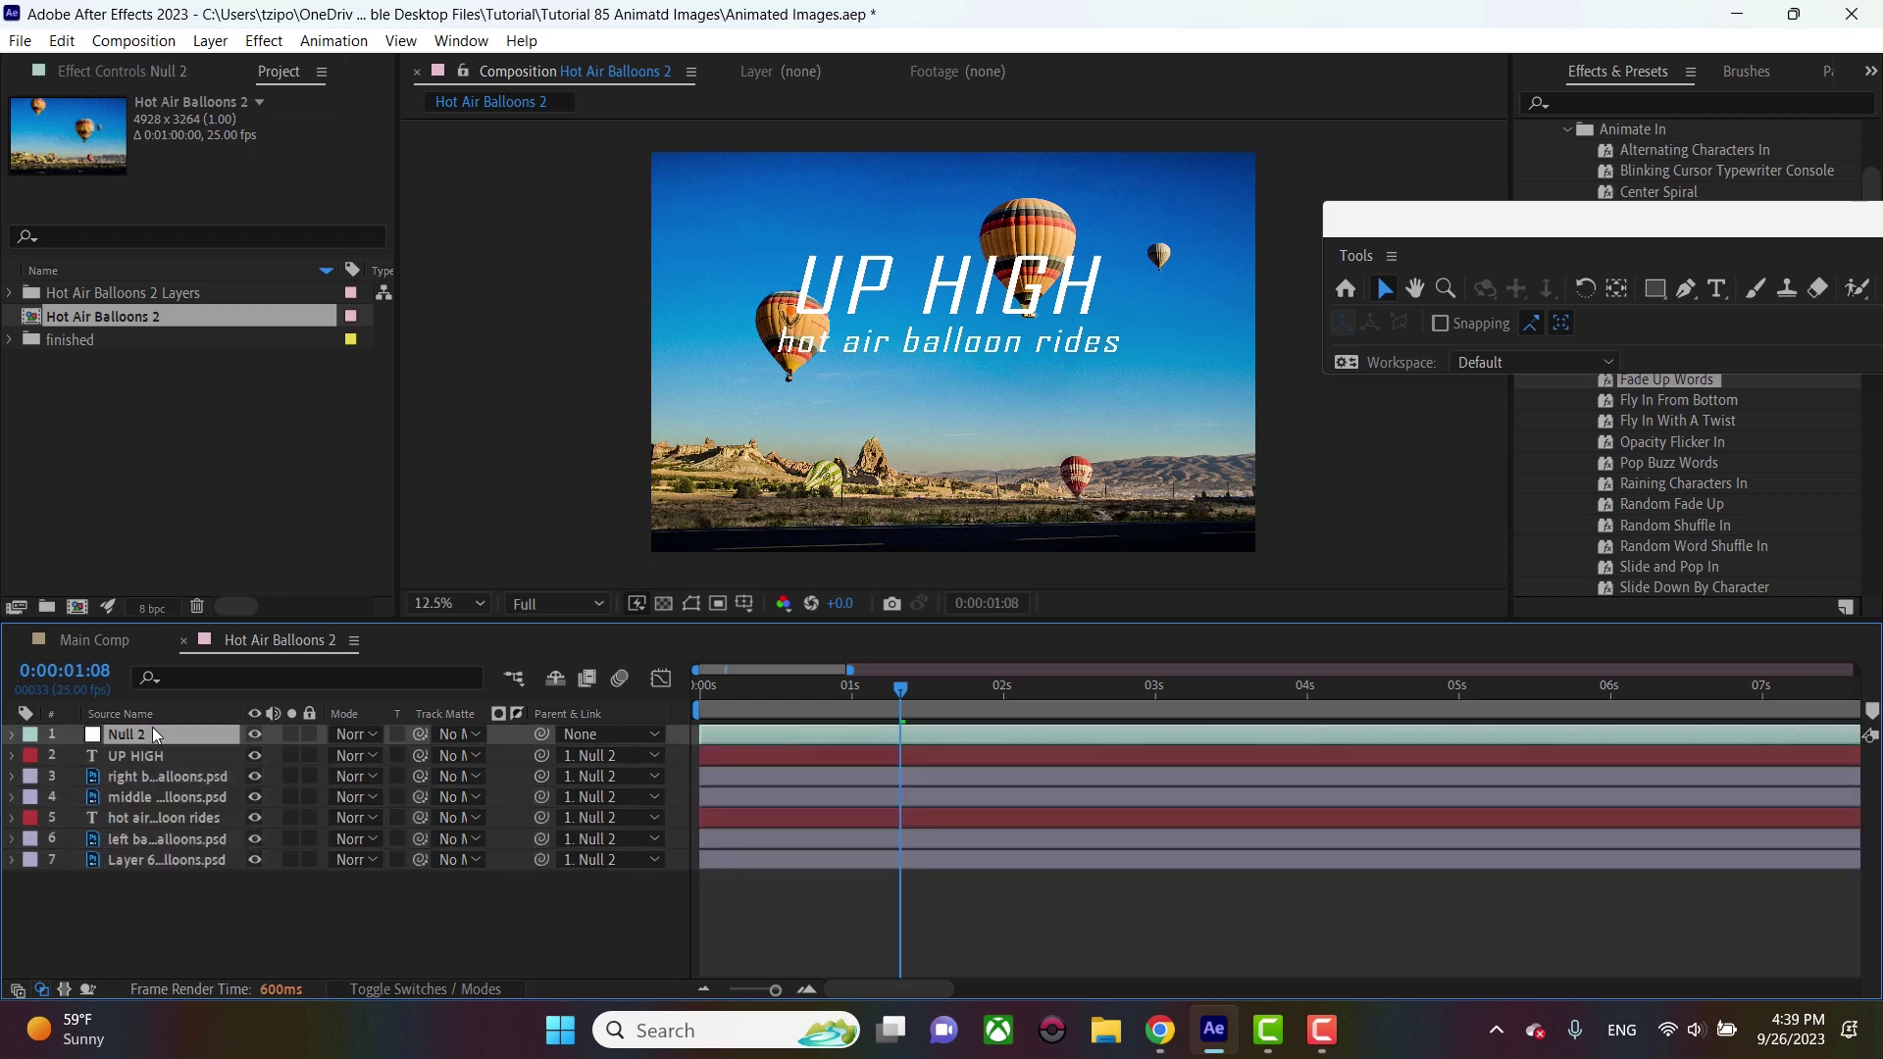
key(p)
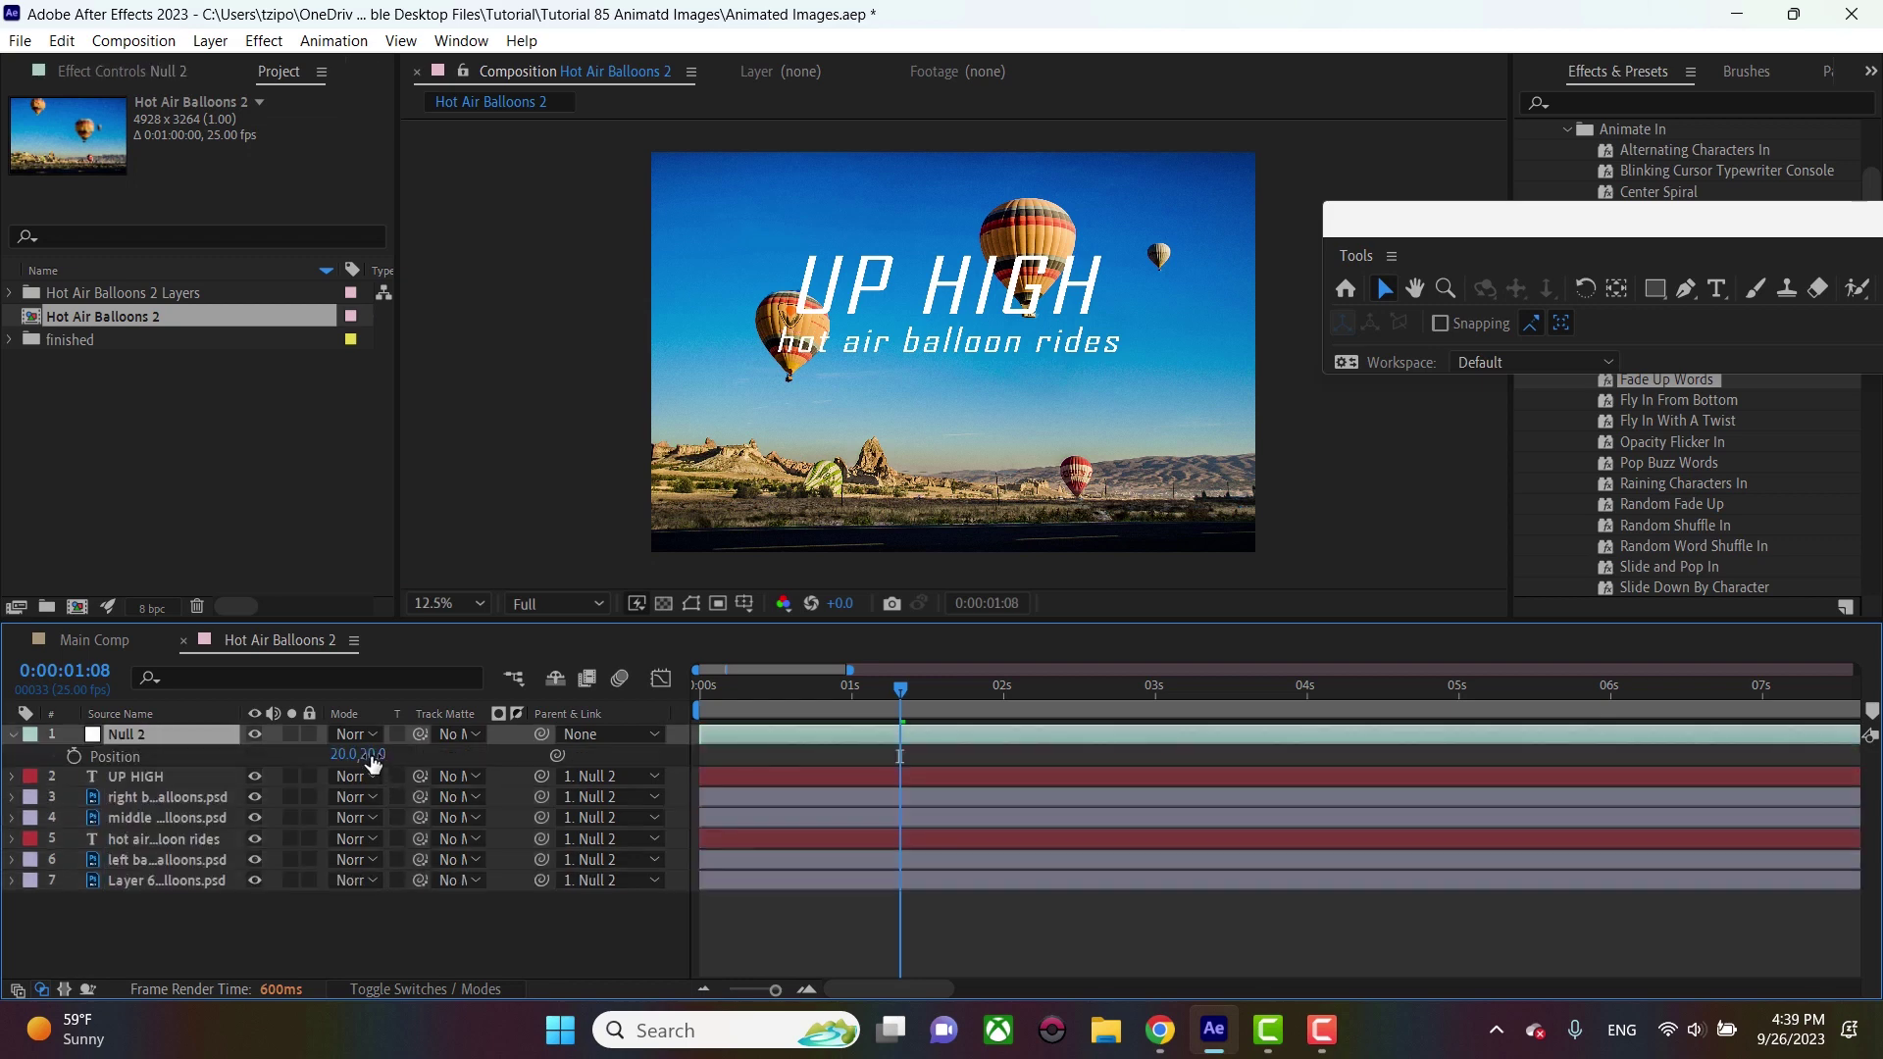
drag(374, 754, 855, 761)
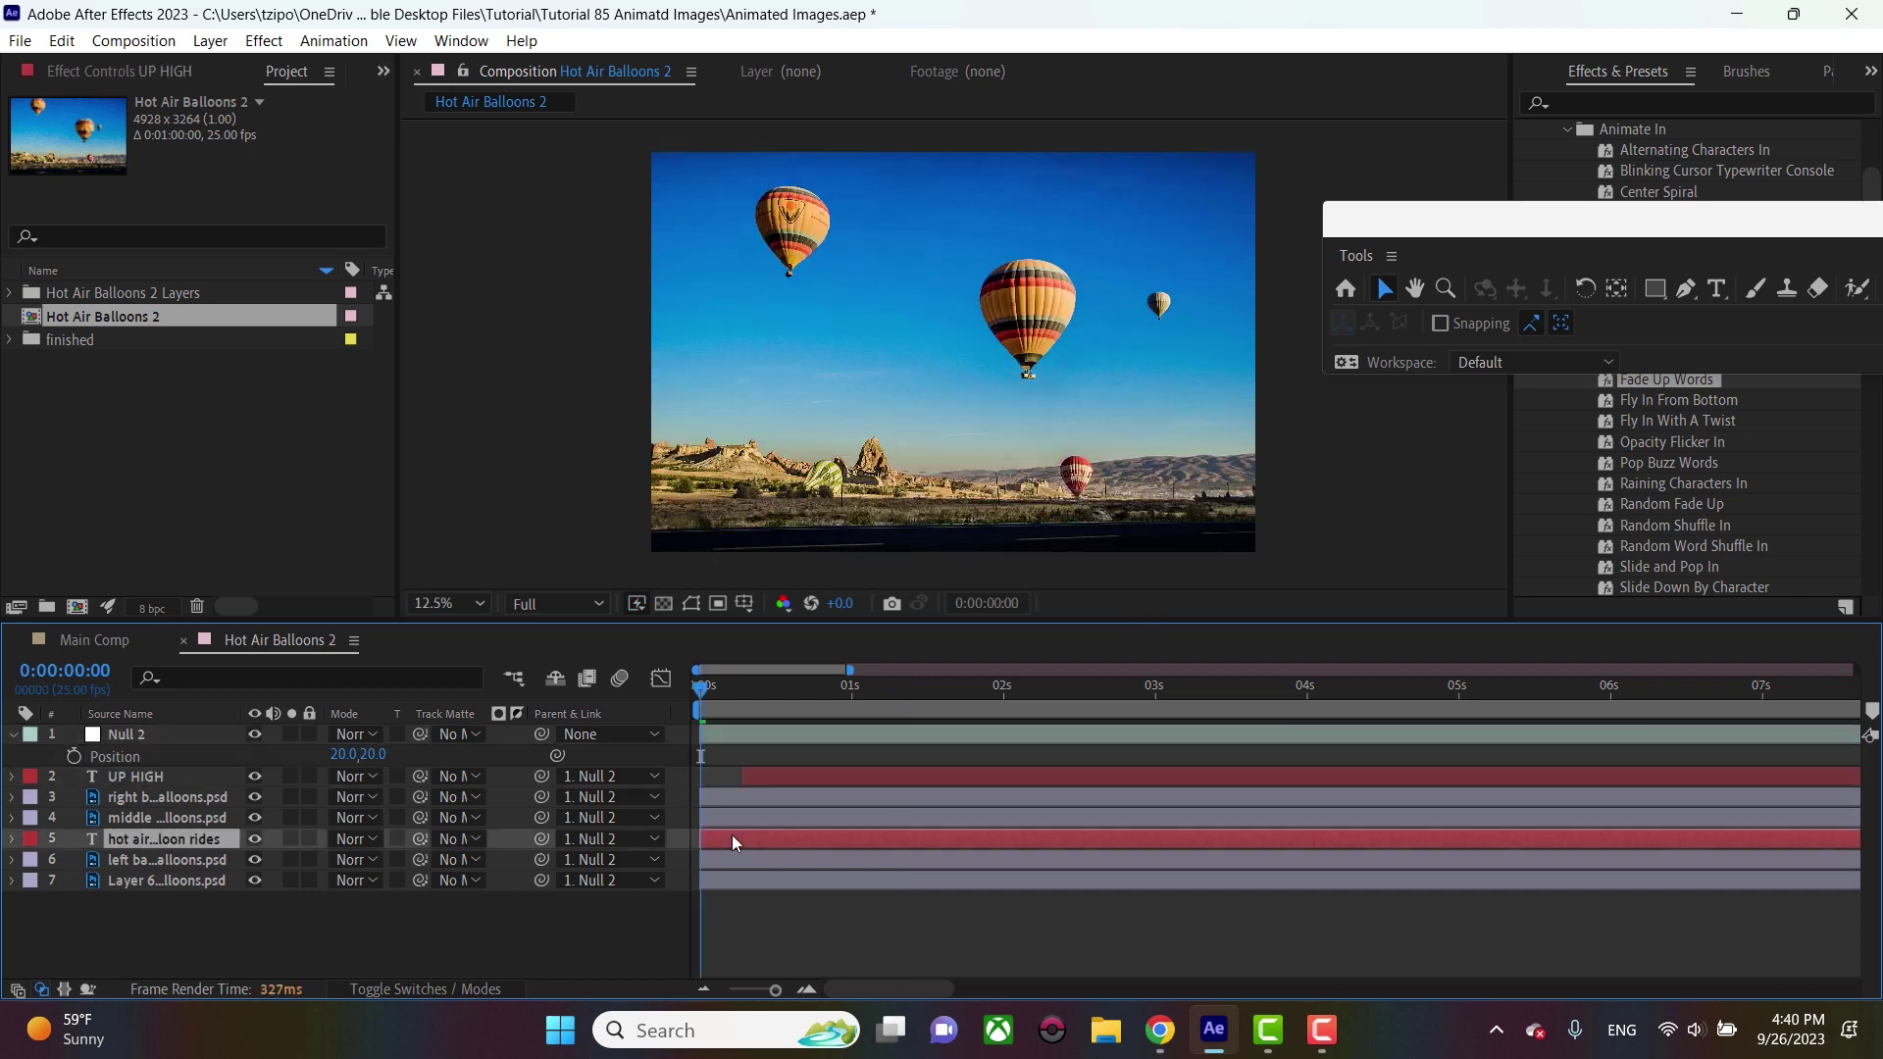
click(756, 834)
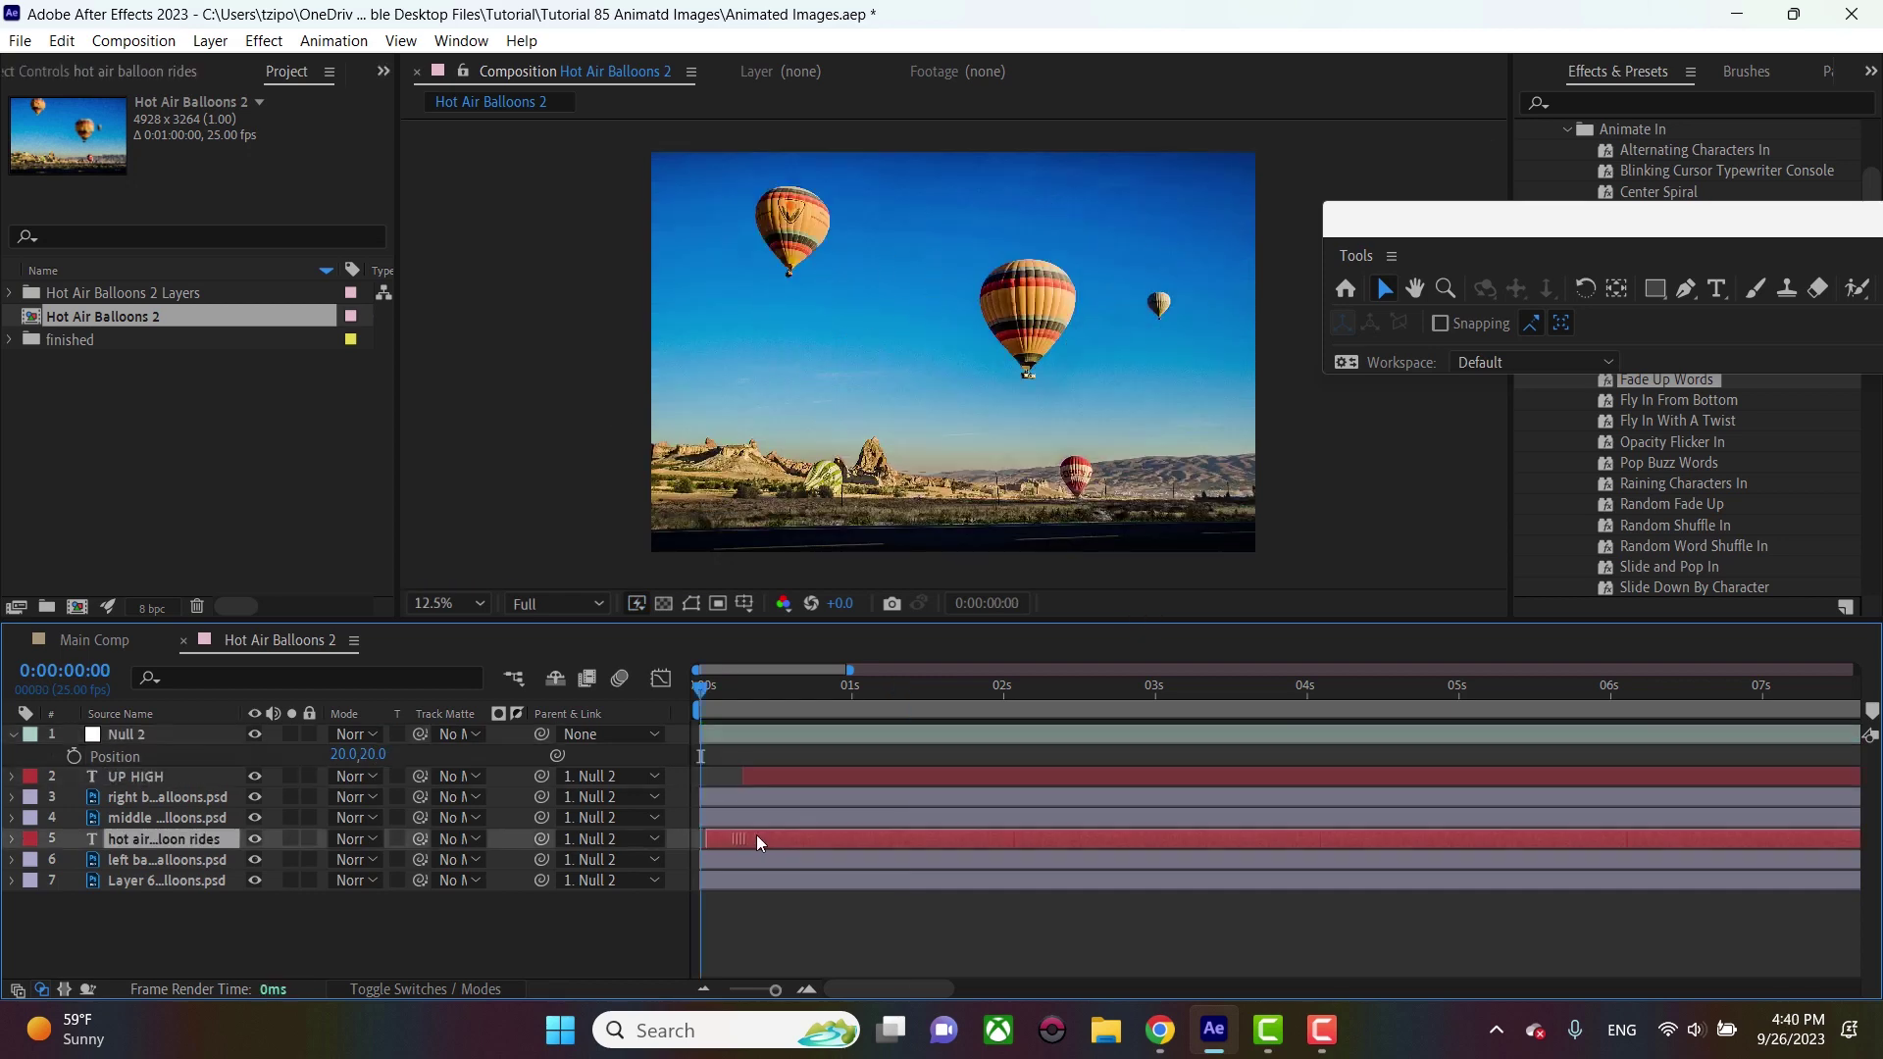
drag(756, 836, 784, 836)
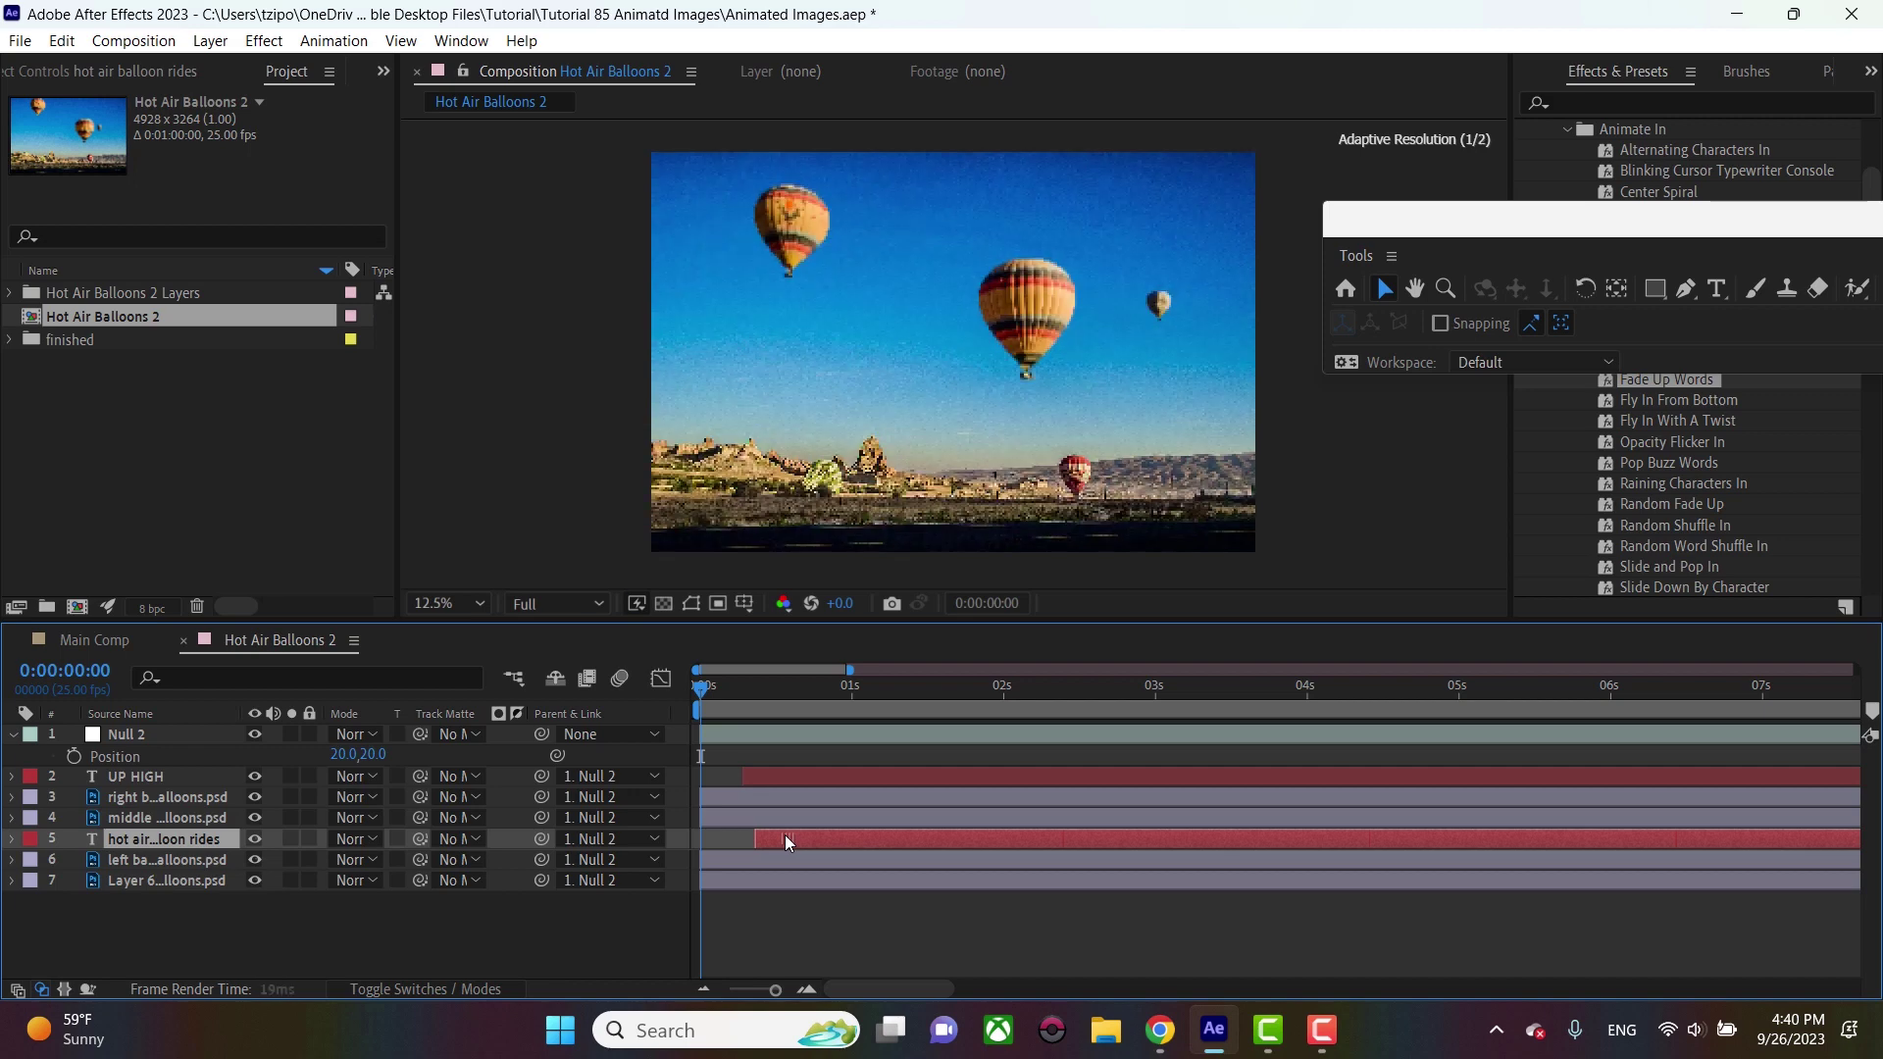
key(ctrl+z)
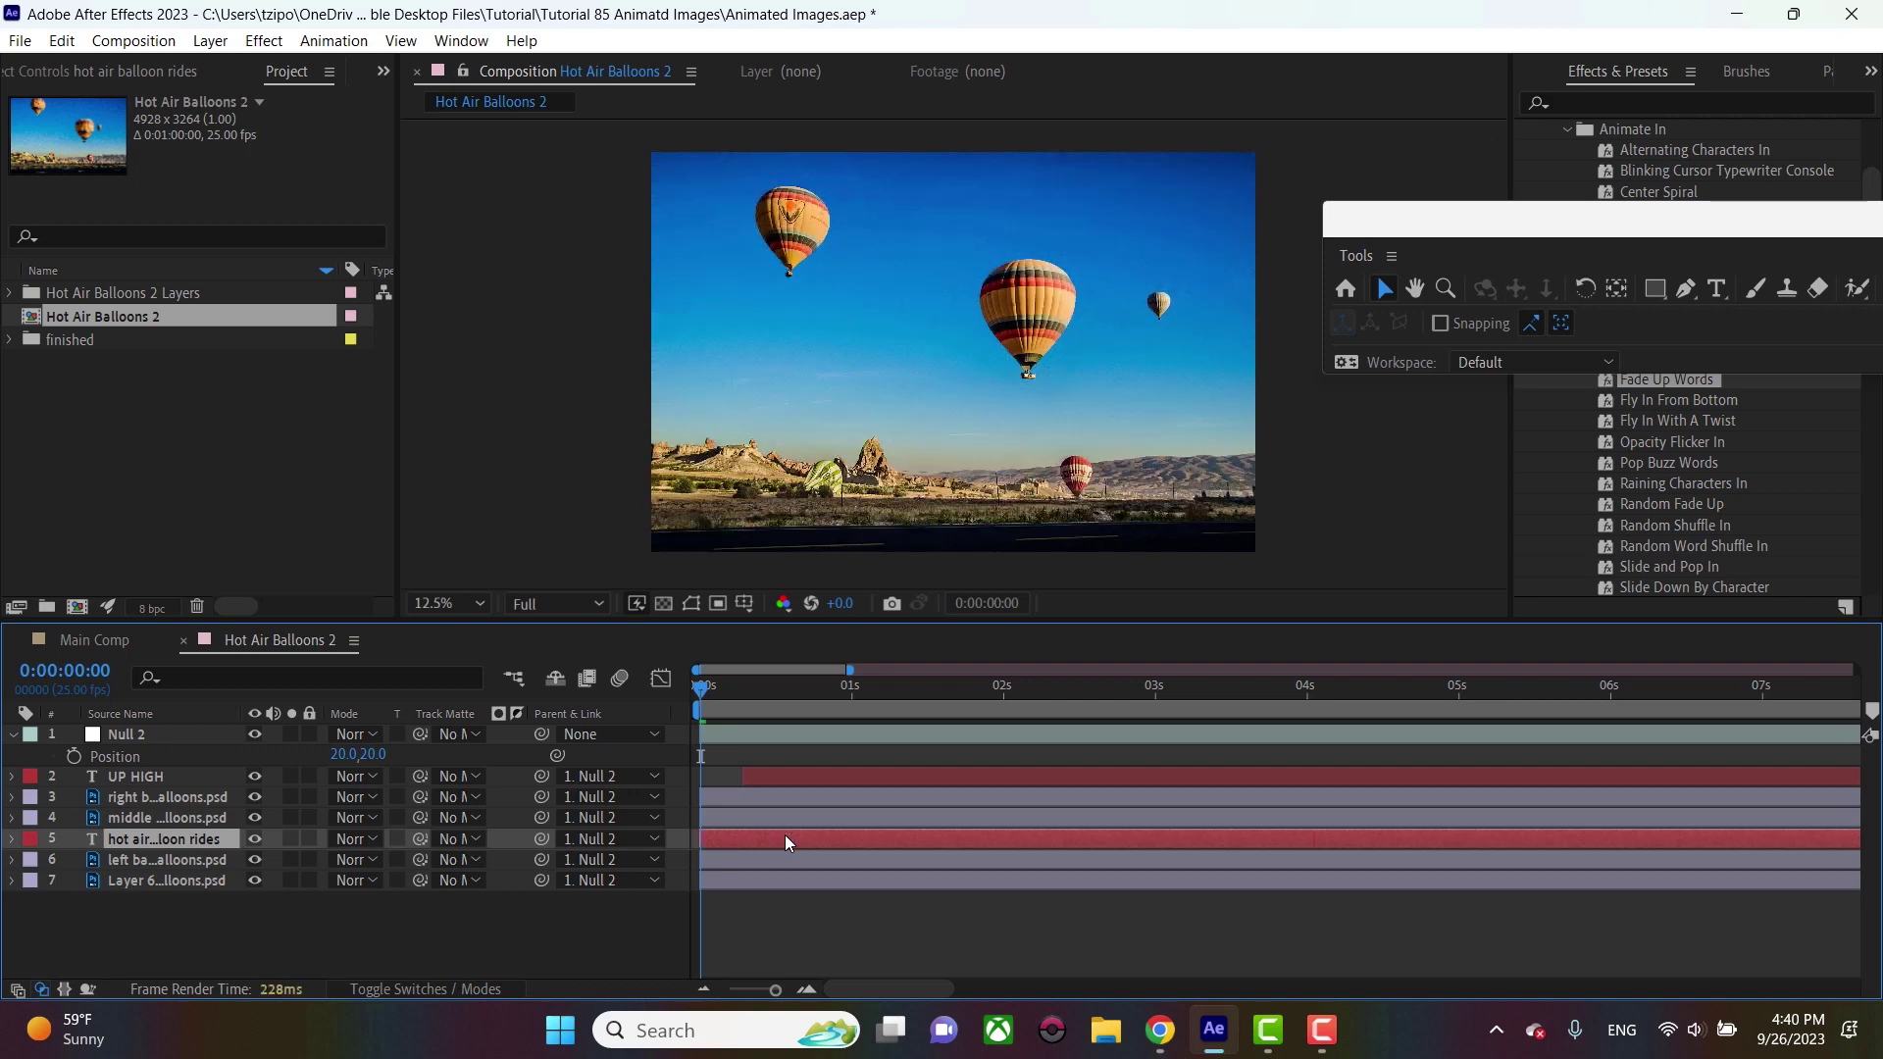
Realign UP HIGH to the composition start and shift both text layers together to begin about a quarter second in
drag(785, 767, 745, 766)
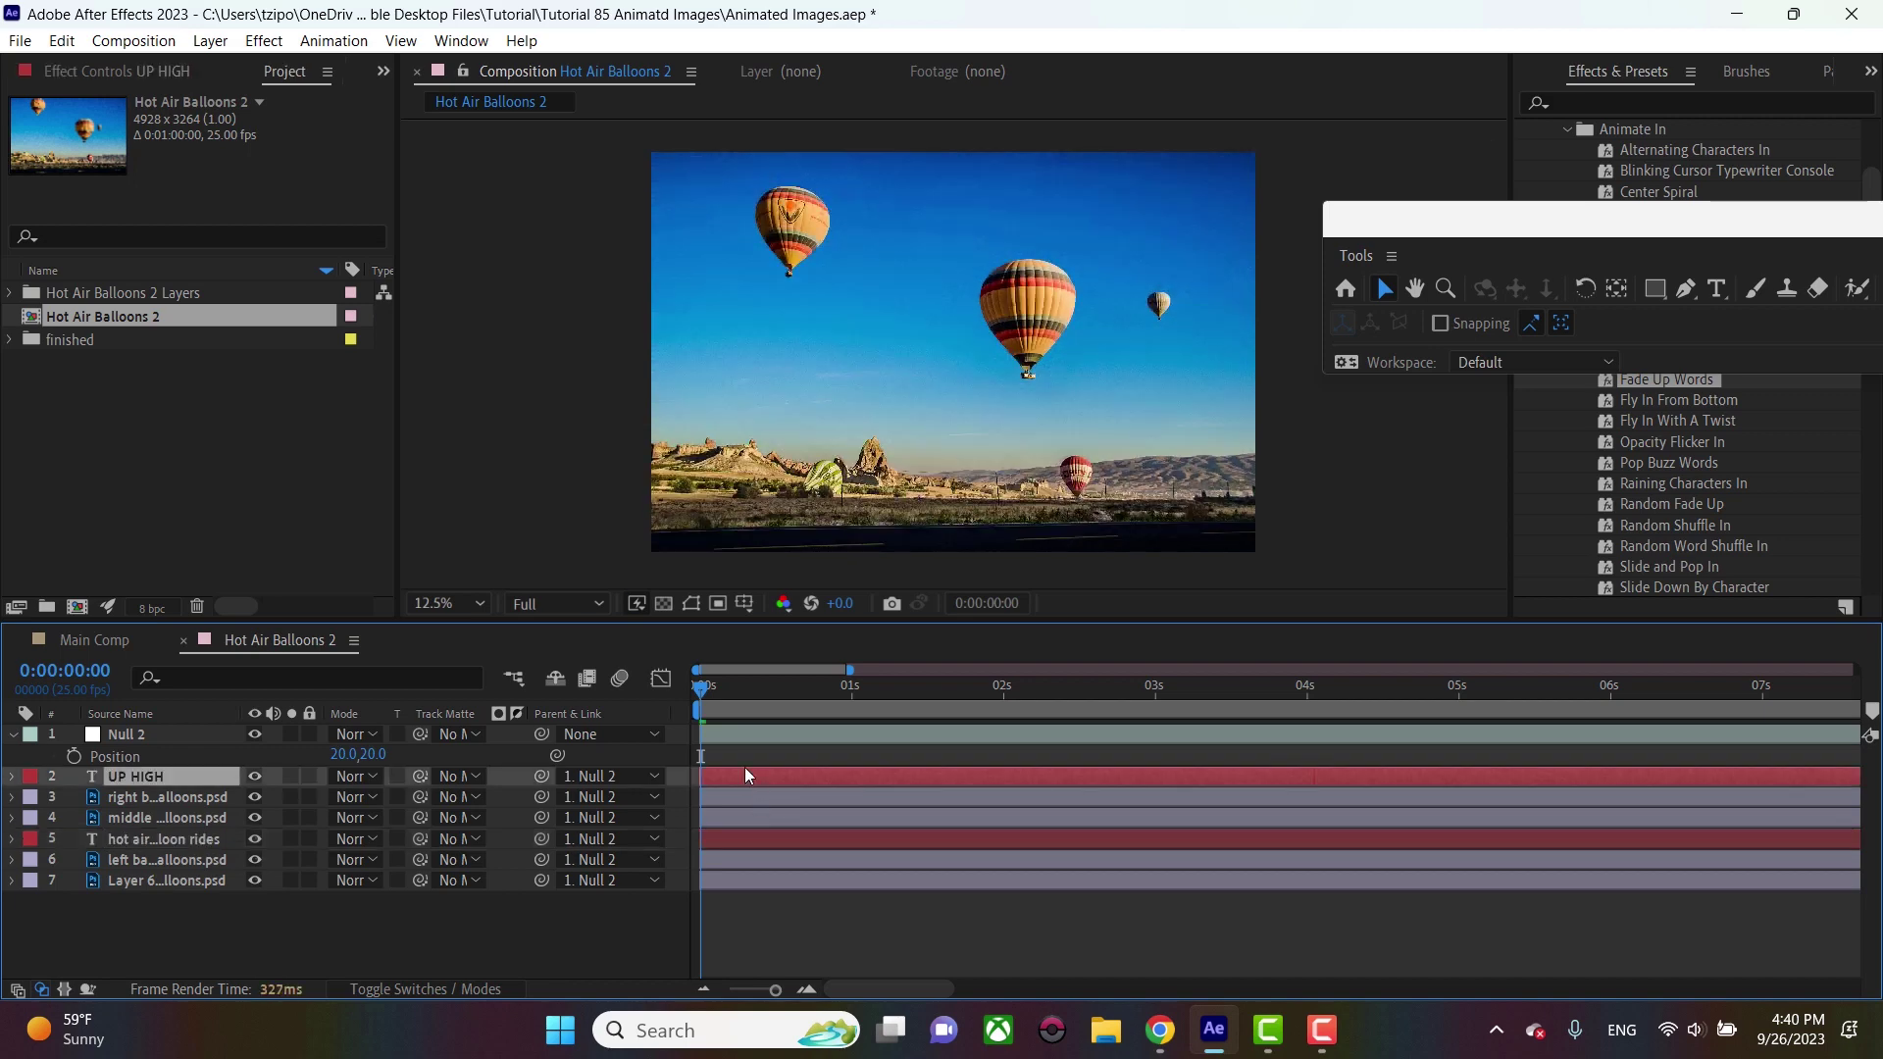
ctrl+click(730, 843)
drag(717, 839, 790, 833)
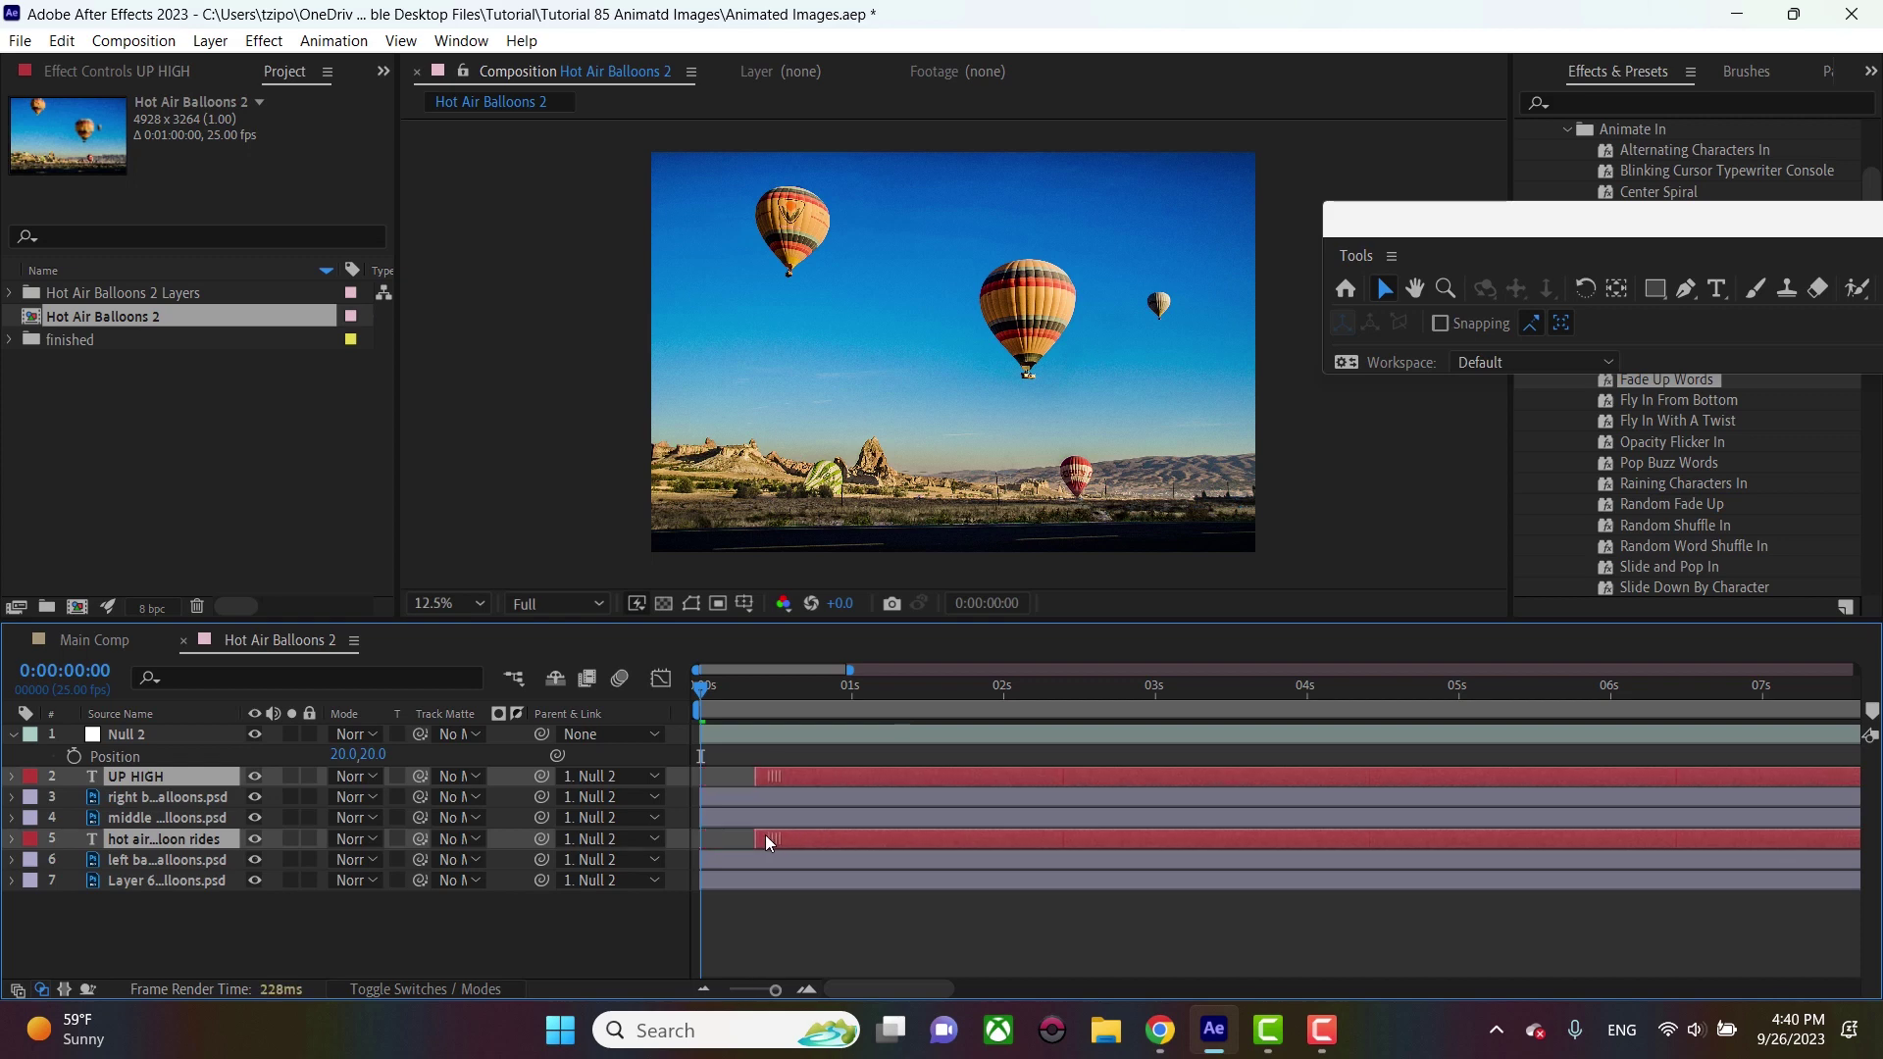
click(567, 926)
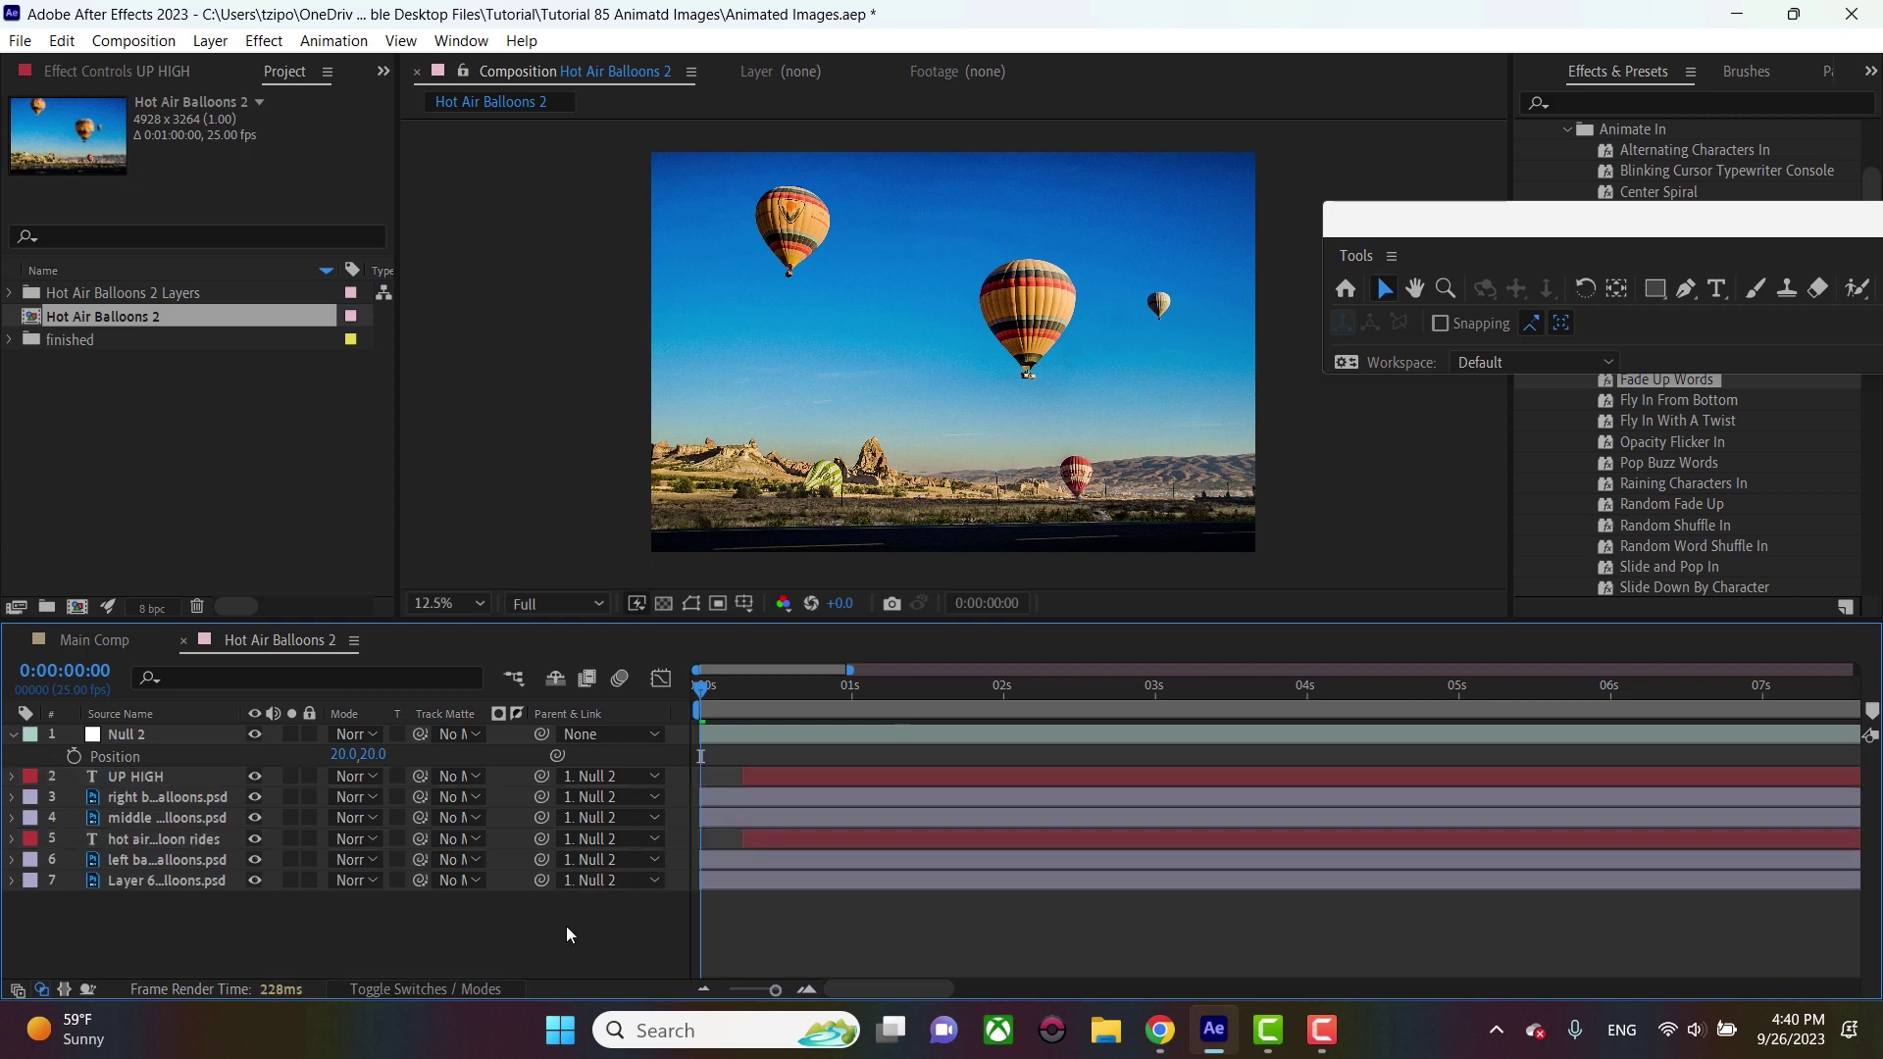
Reveal Scale and Position on Null 2 and set starting keyframes for both at 0:00:00:00
click(159, 733)
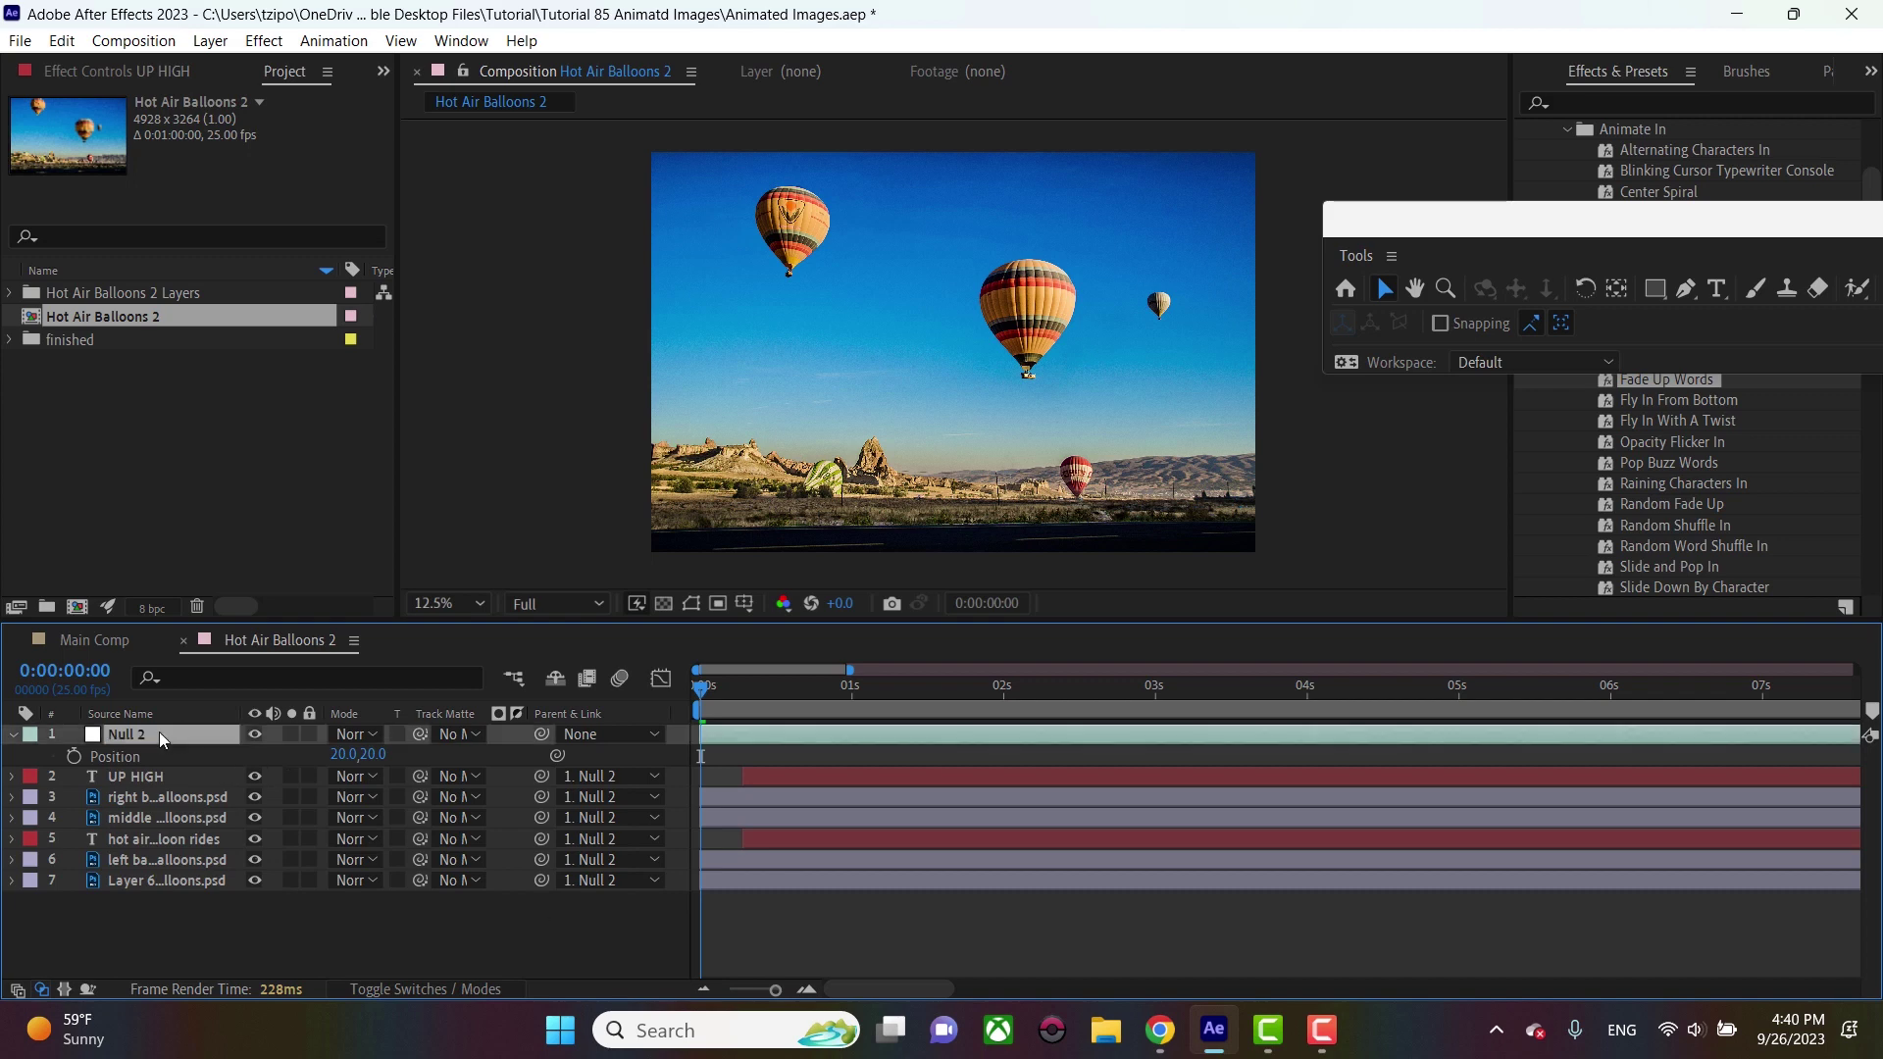
key(s)
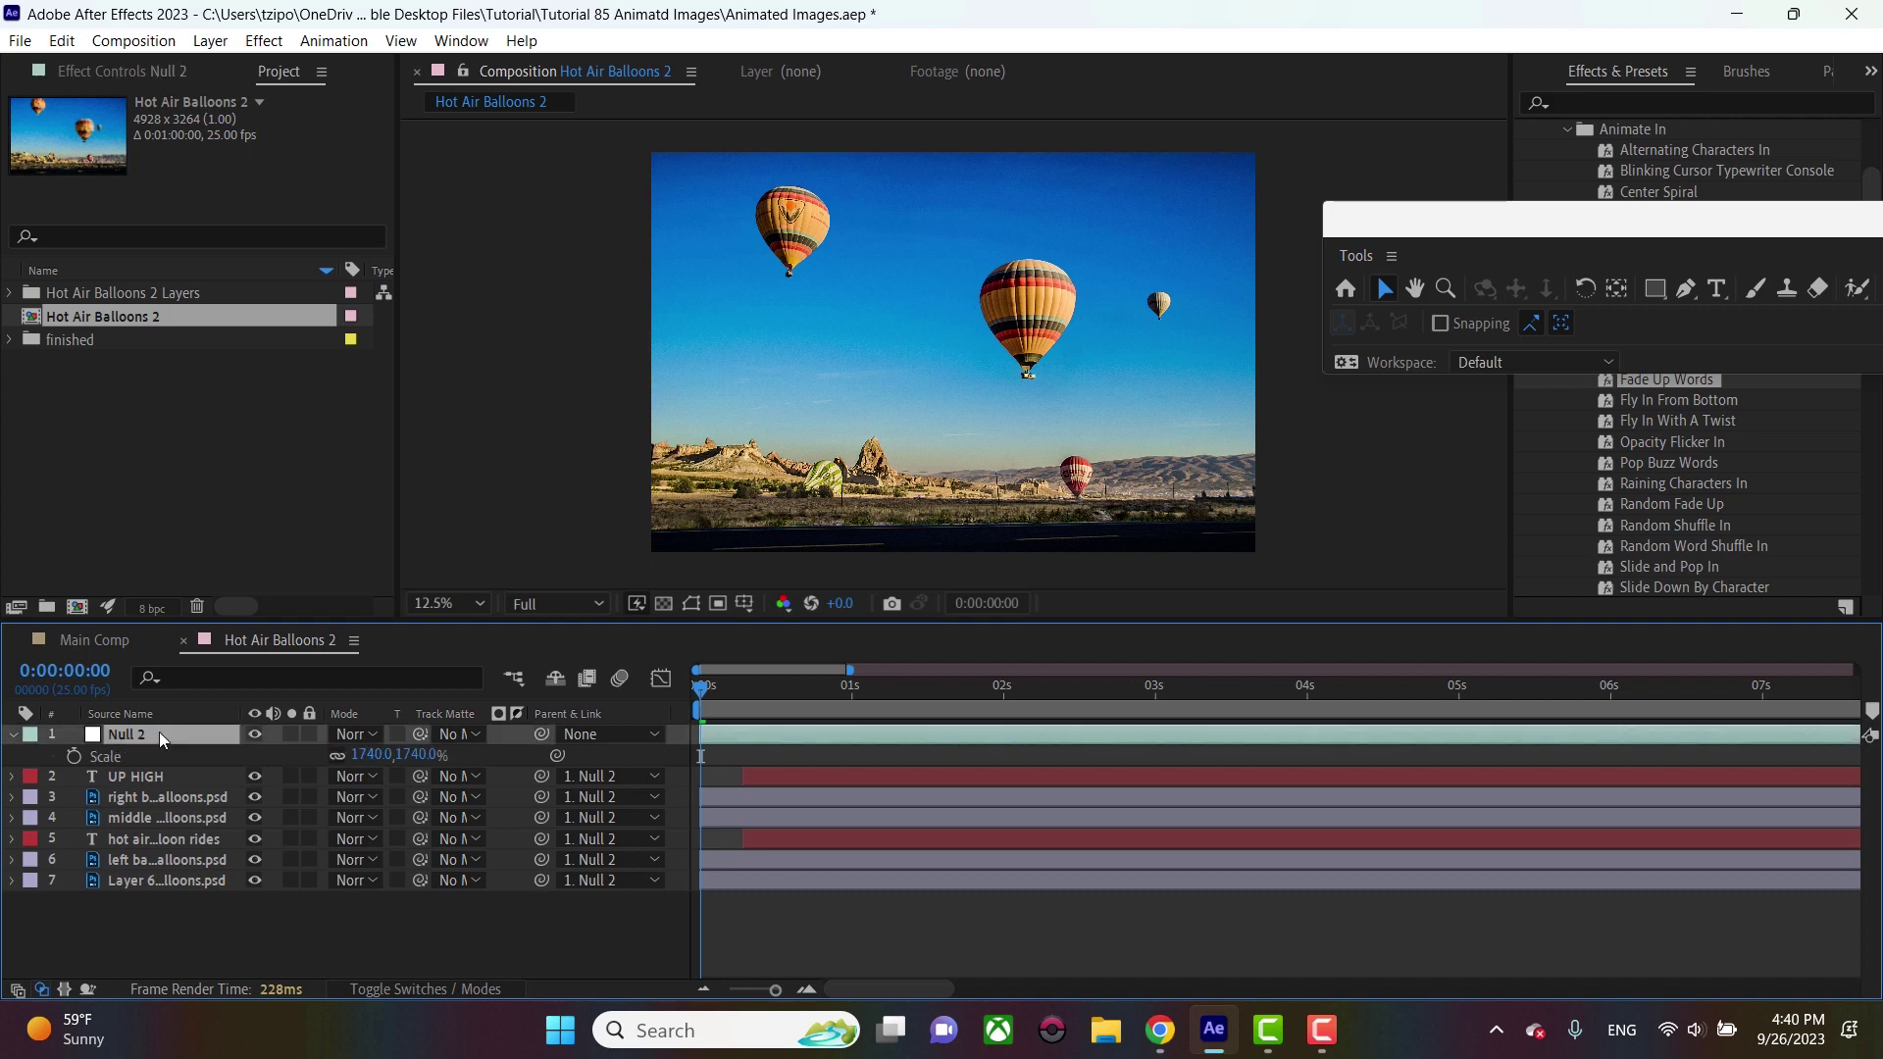
key(shift+p)
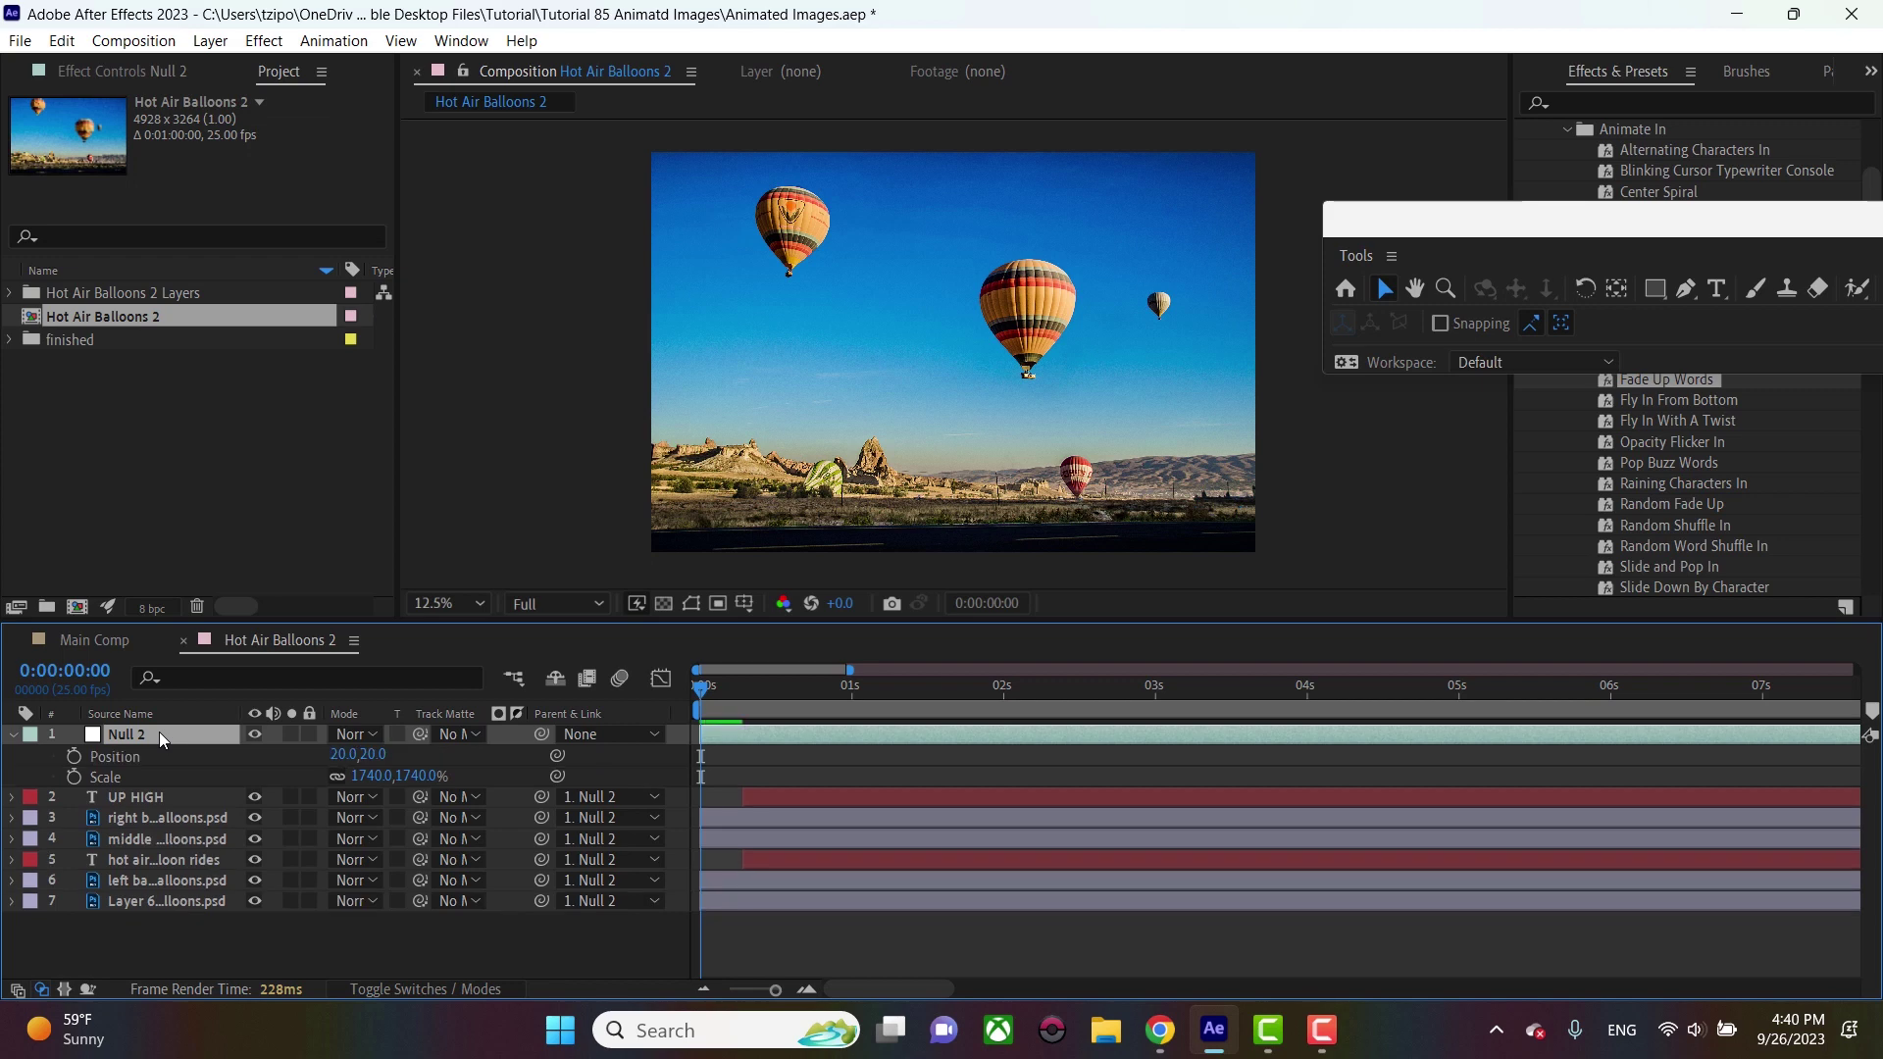
click(419, 780)
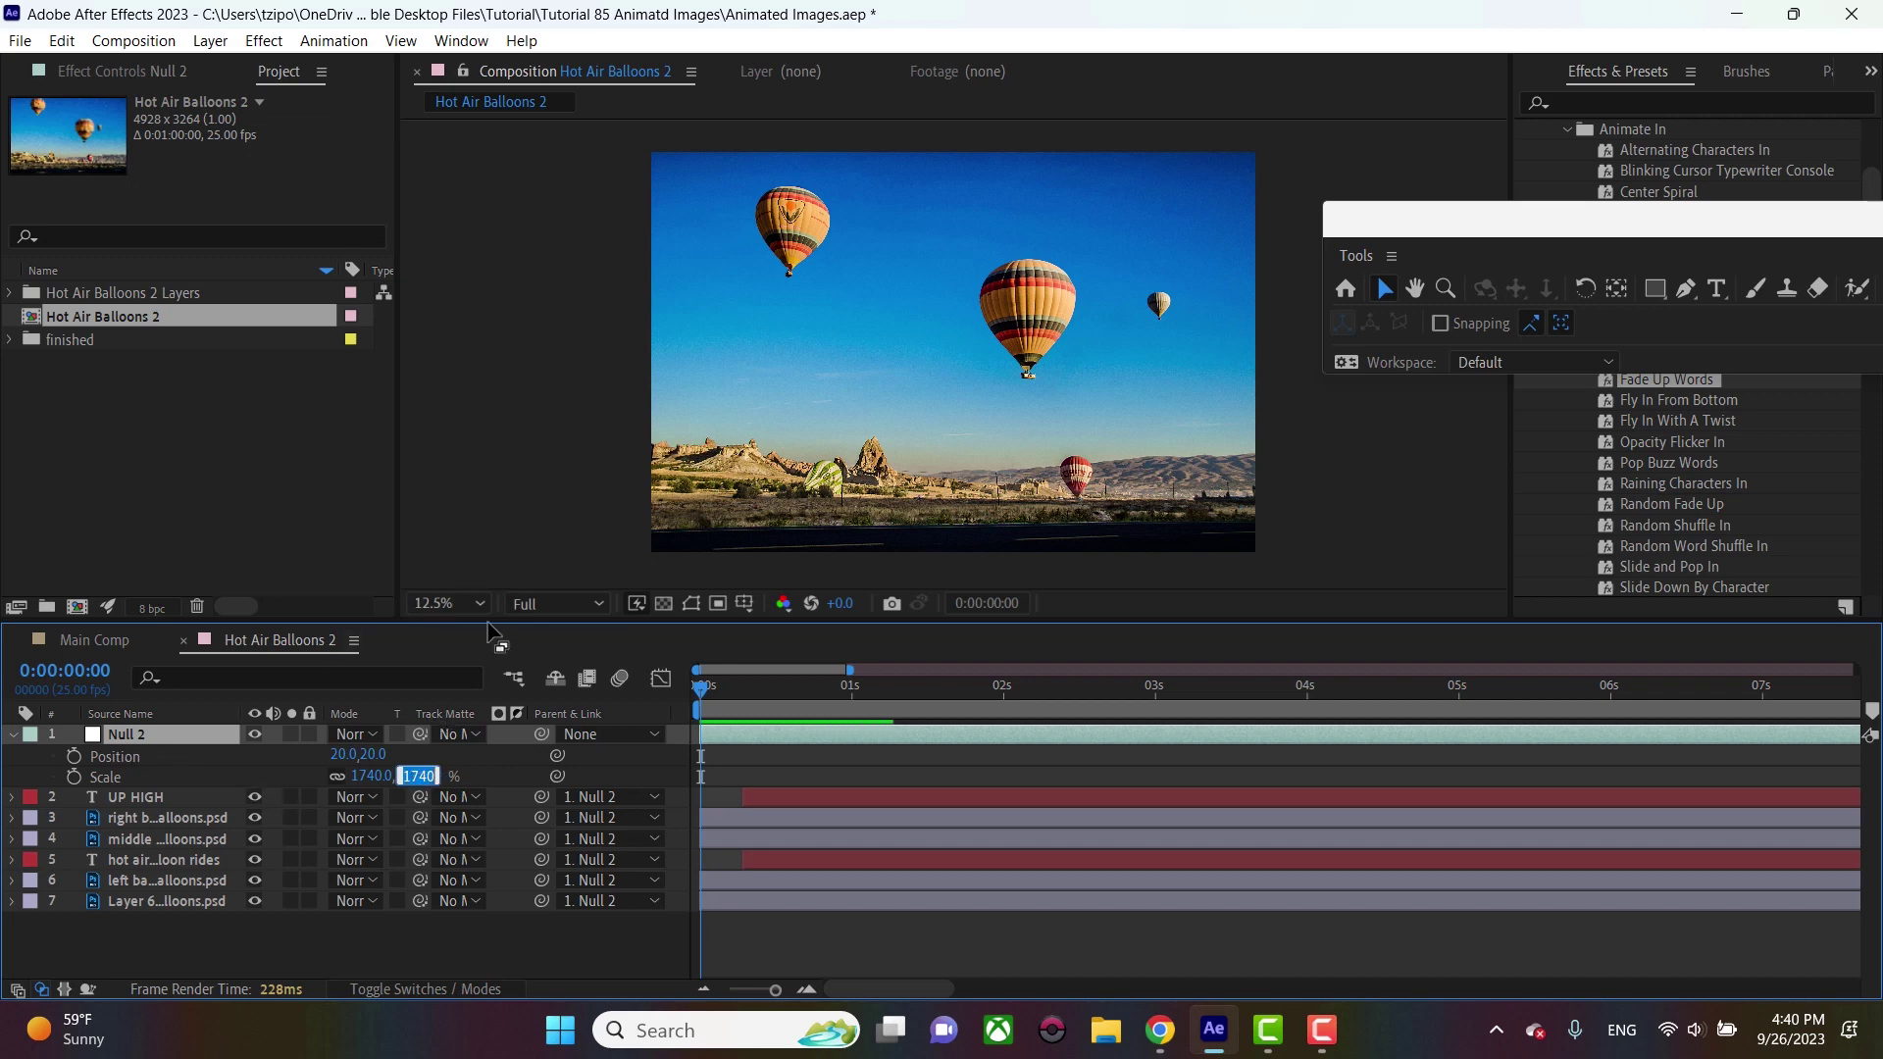
click(73, 776)
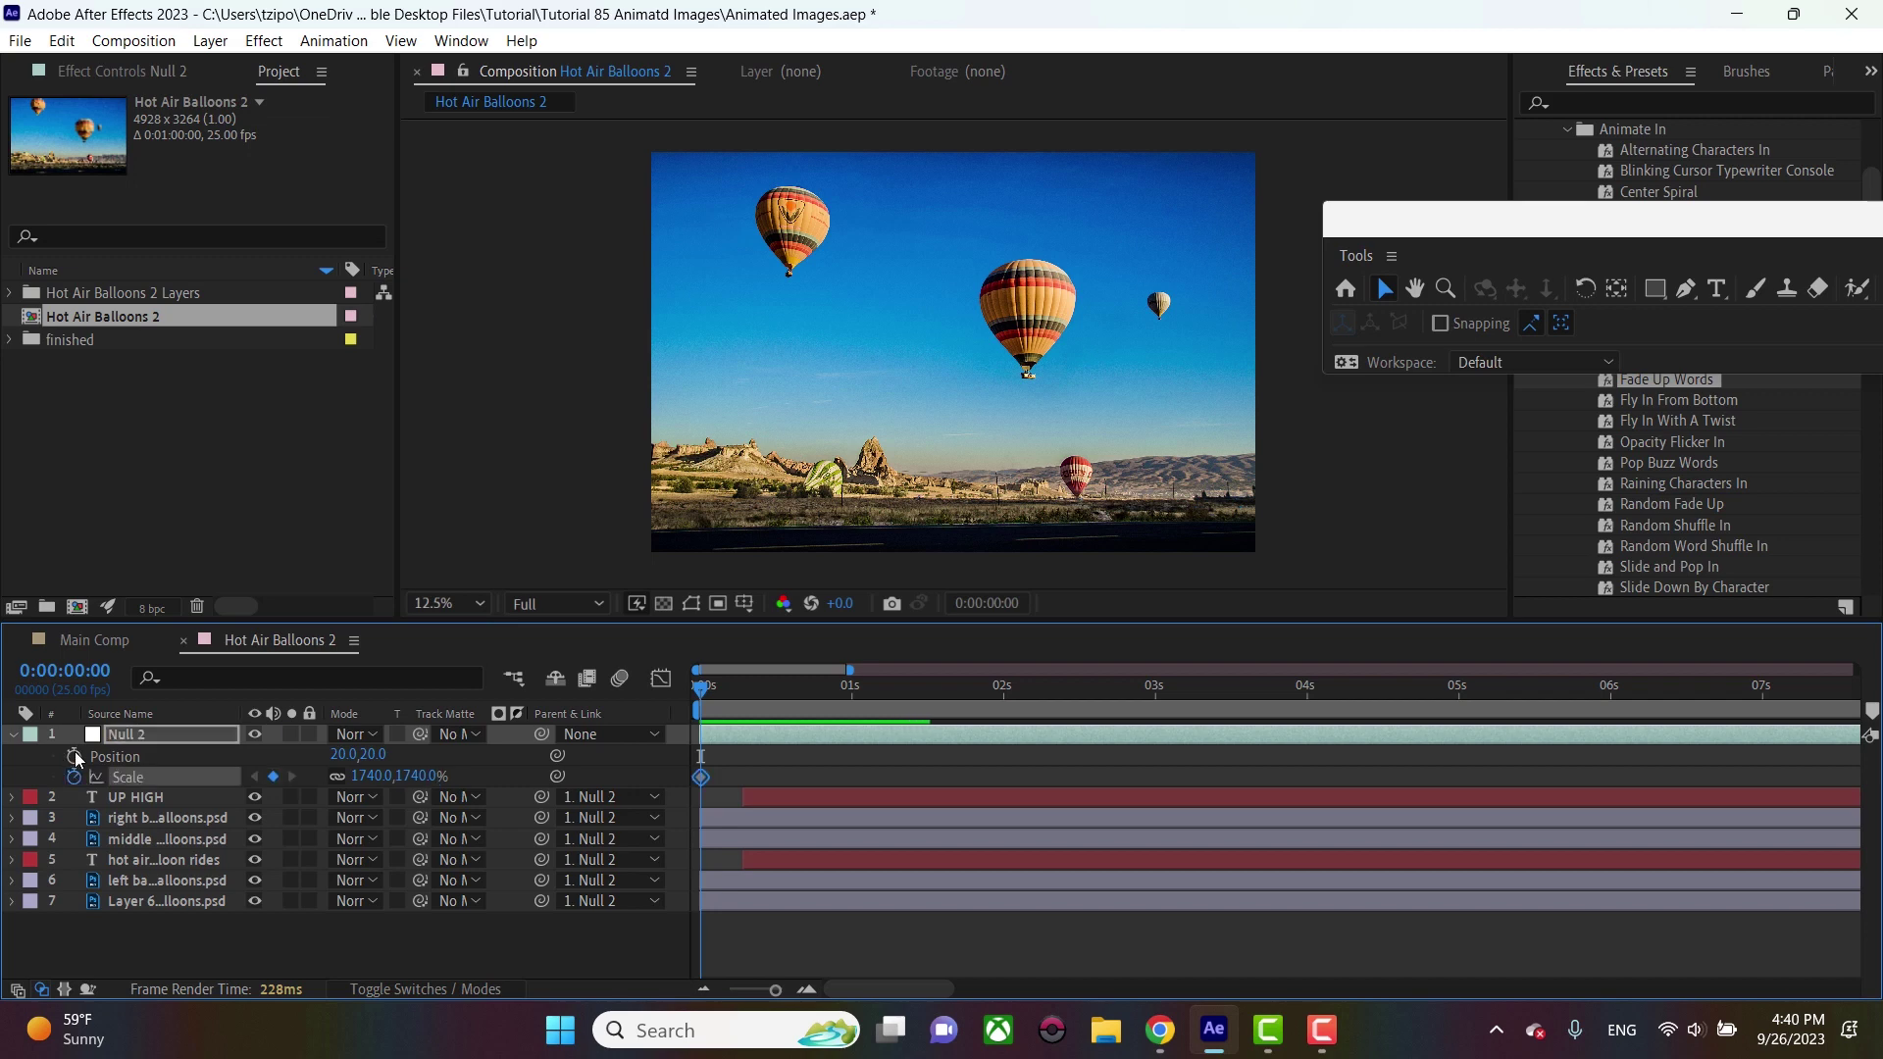
click(74, 756)
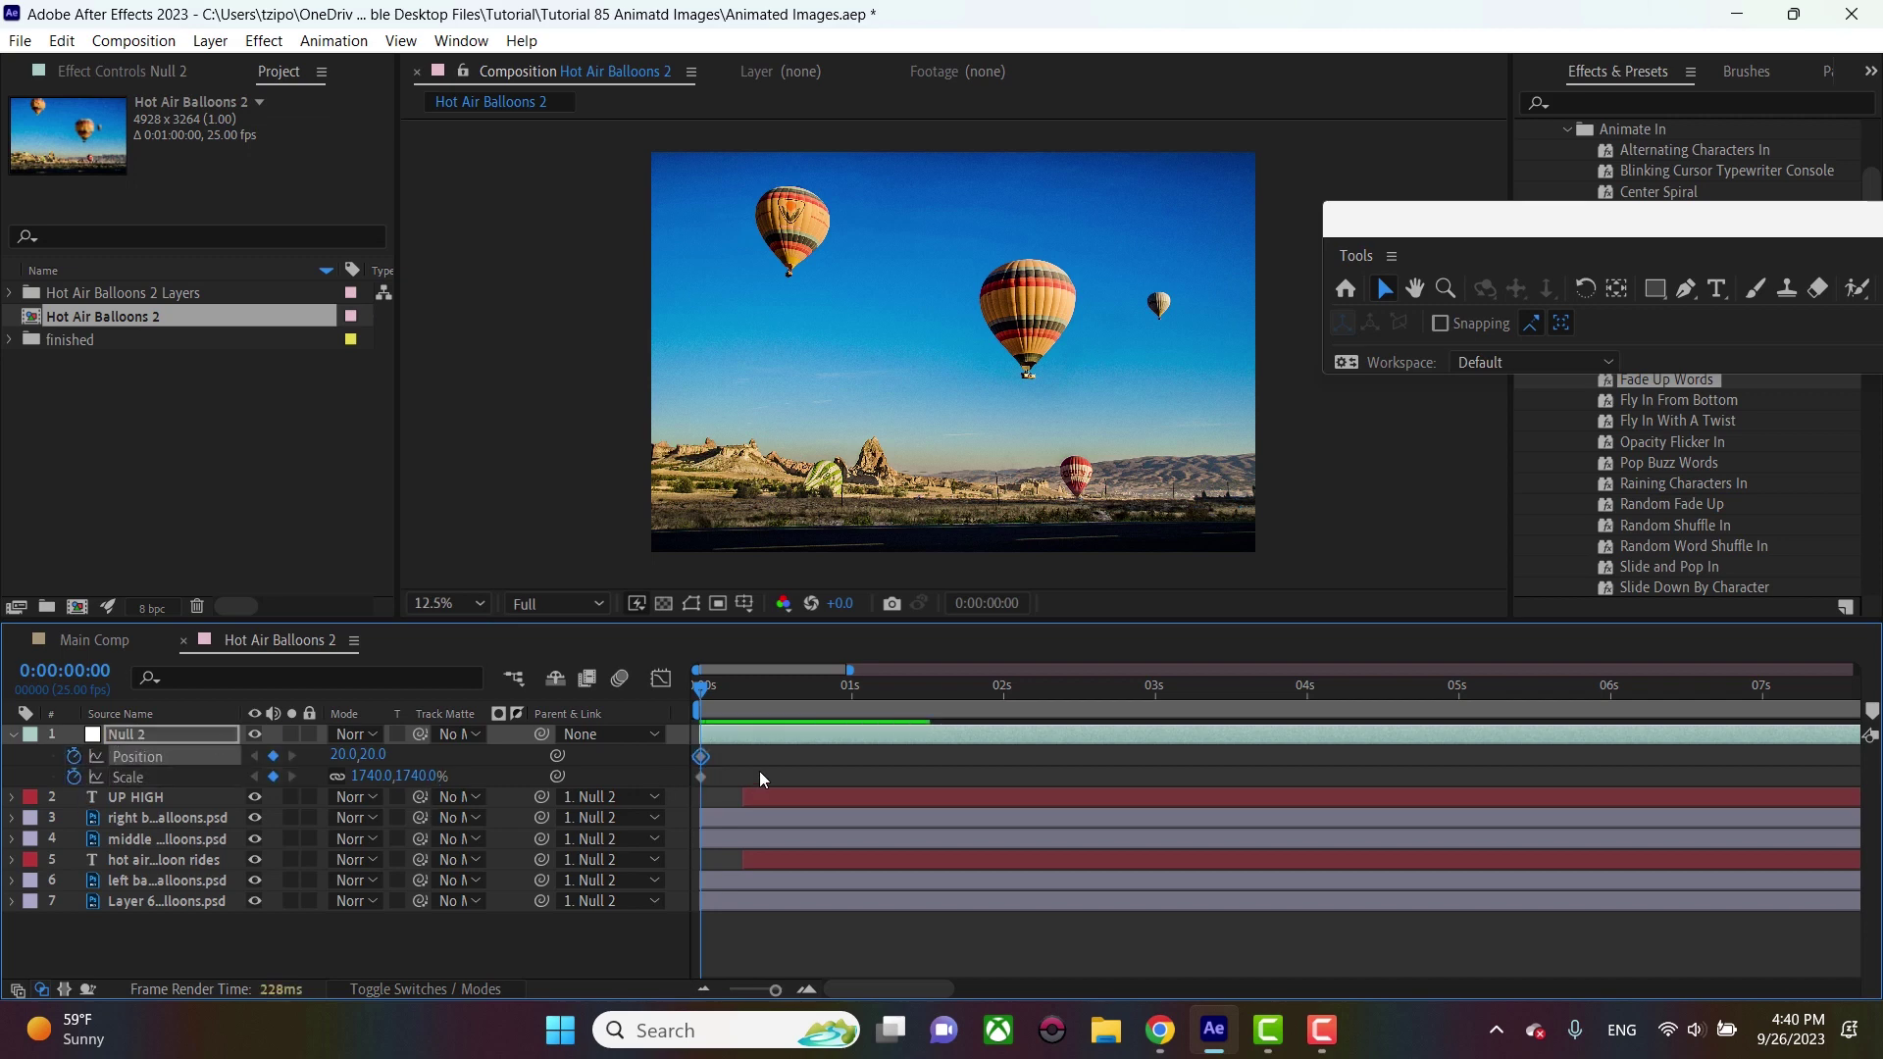
At 0:00:00:24, keyframe Null 2 at about 2437% Scale and Position -1028, 20 to zoom in on the balloons and titles
click(751, 683)
drag(753, 689, 849, 698)
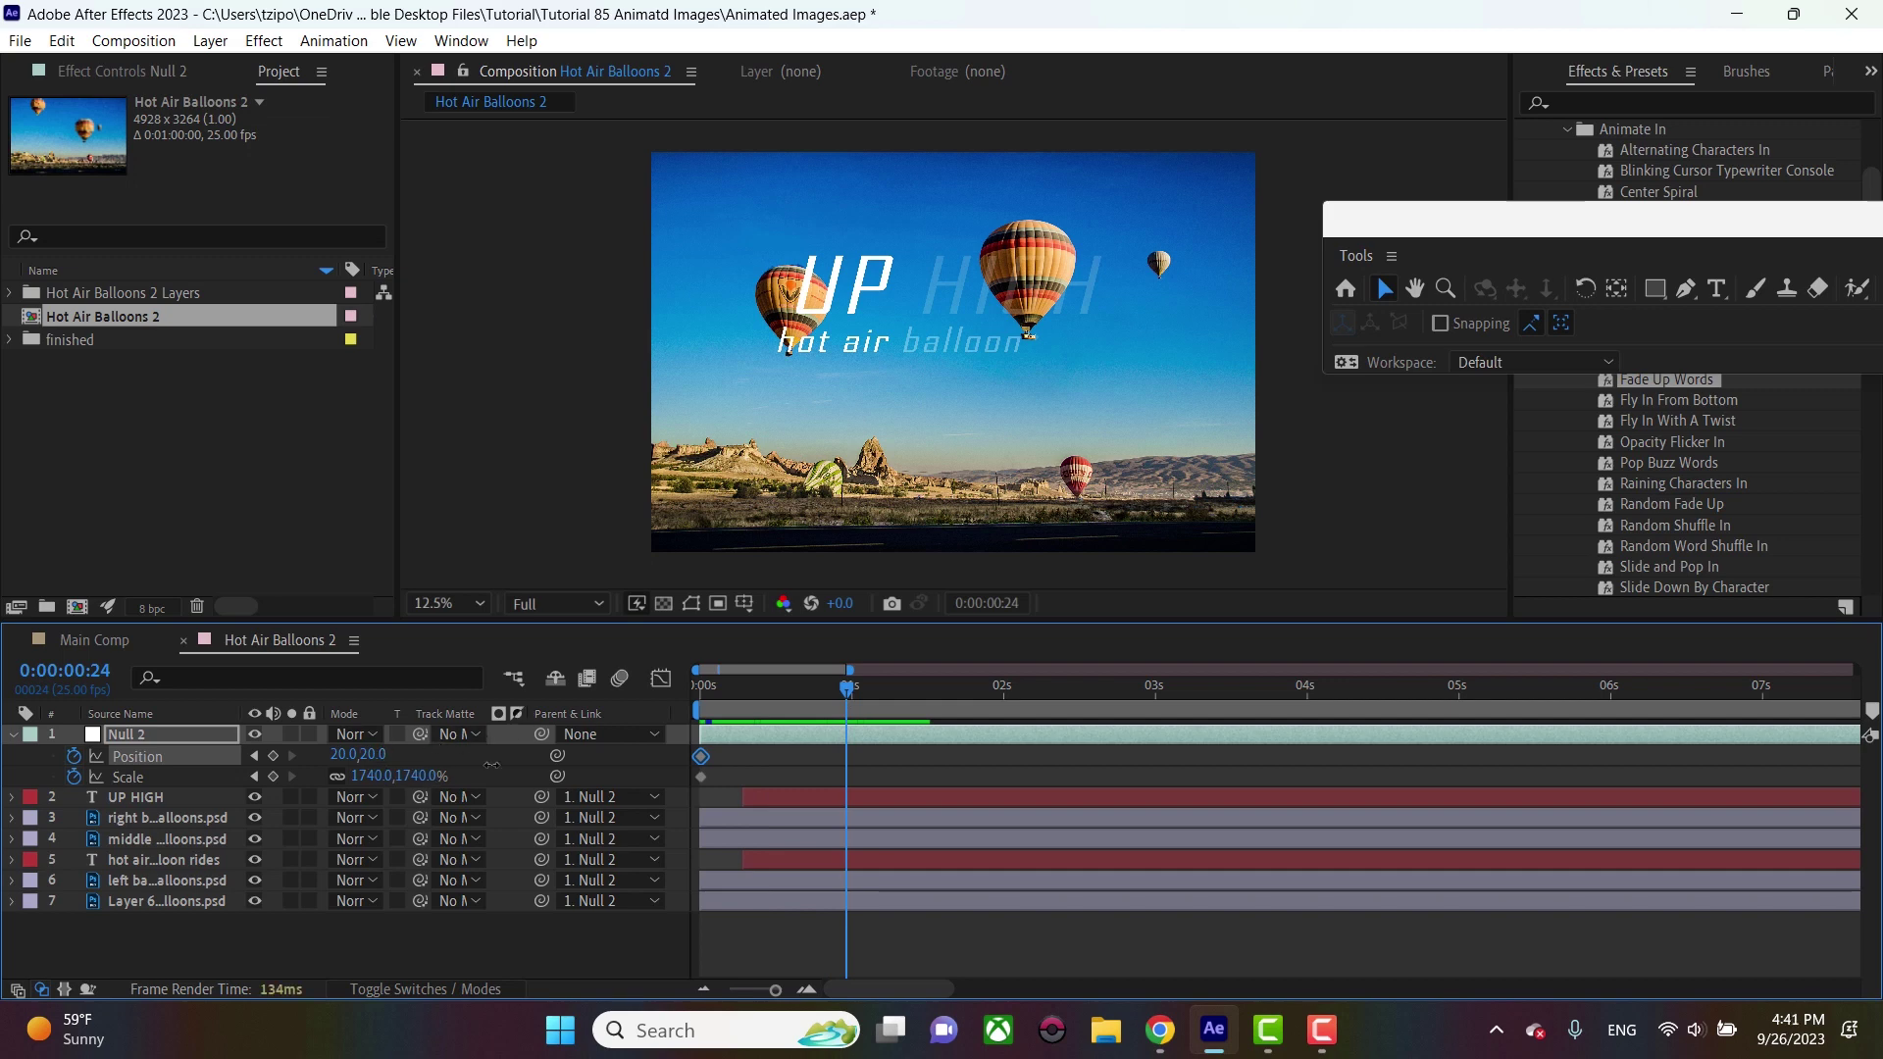
drag(421, 776, 1419, 768)
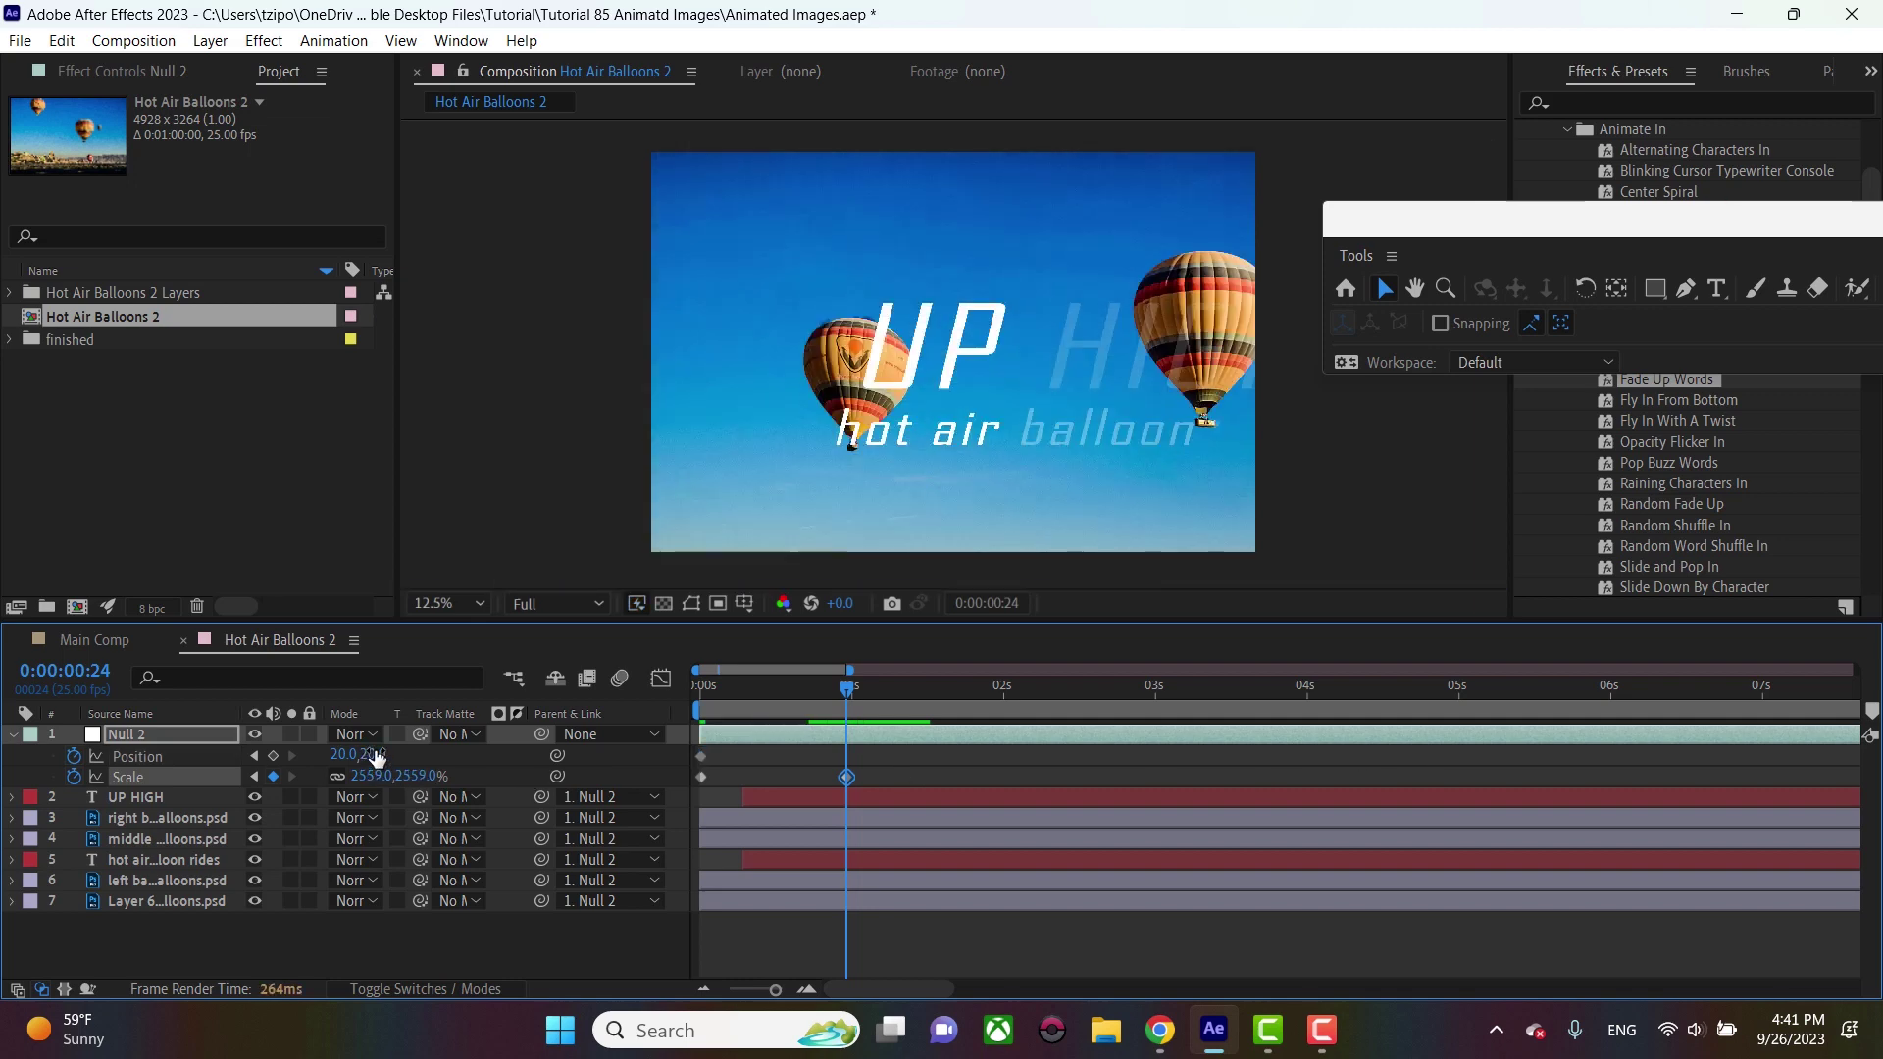
drag(377, 755, 44, 731)
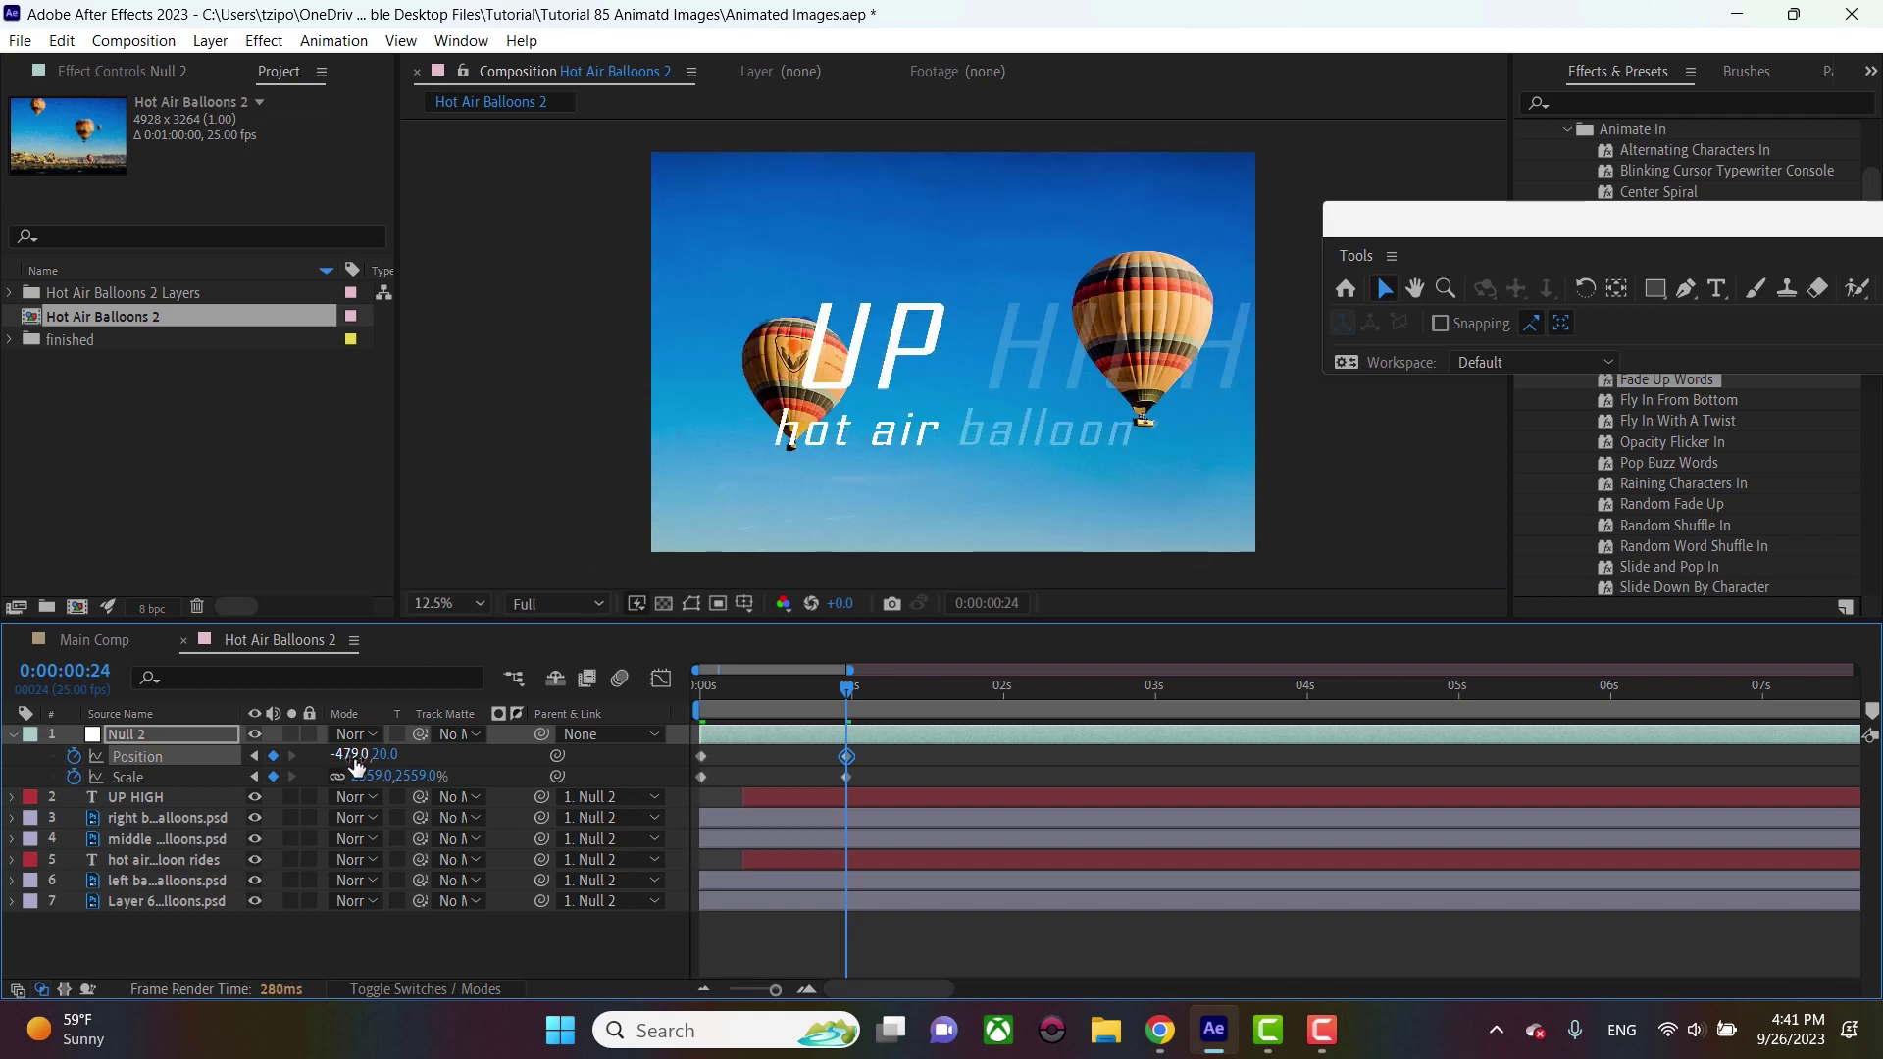
drag(355, 754, 206, 757)
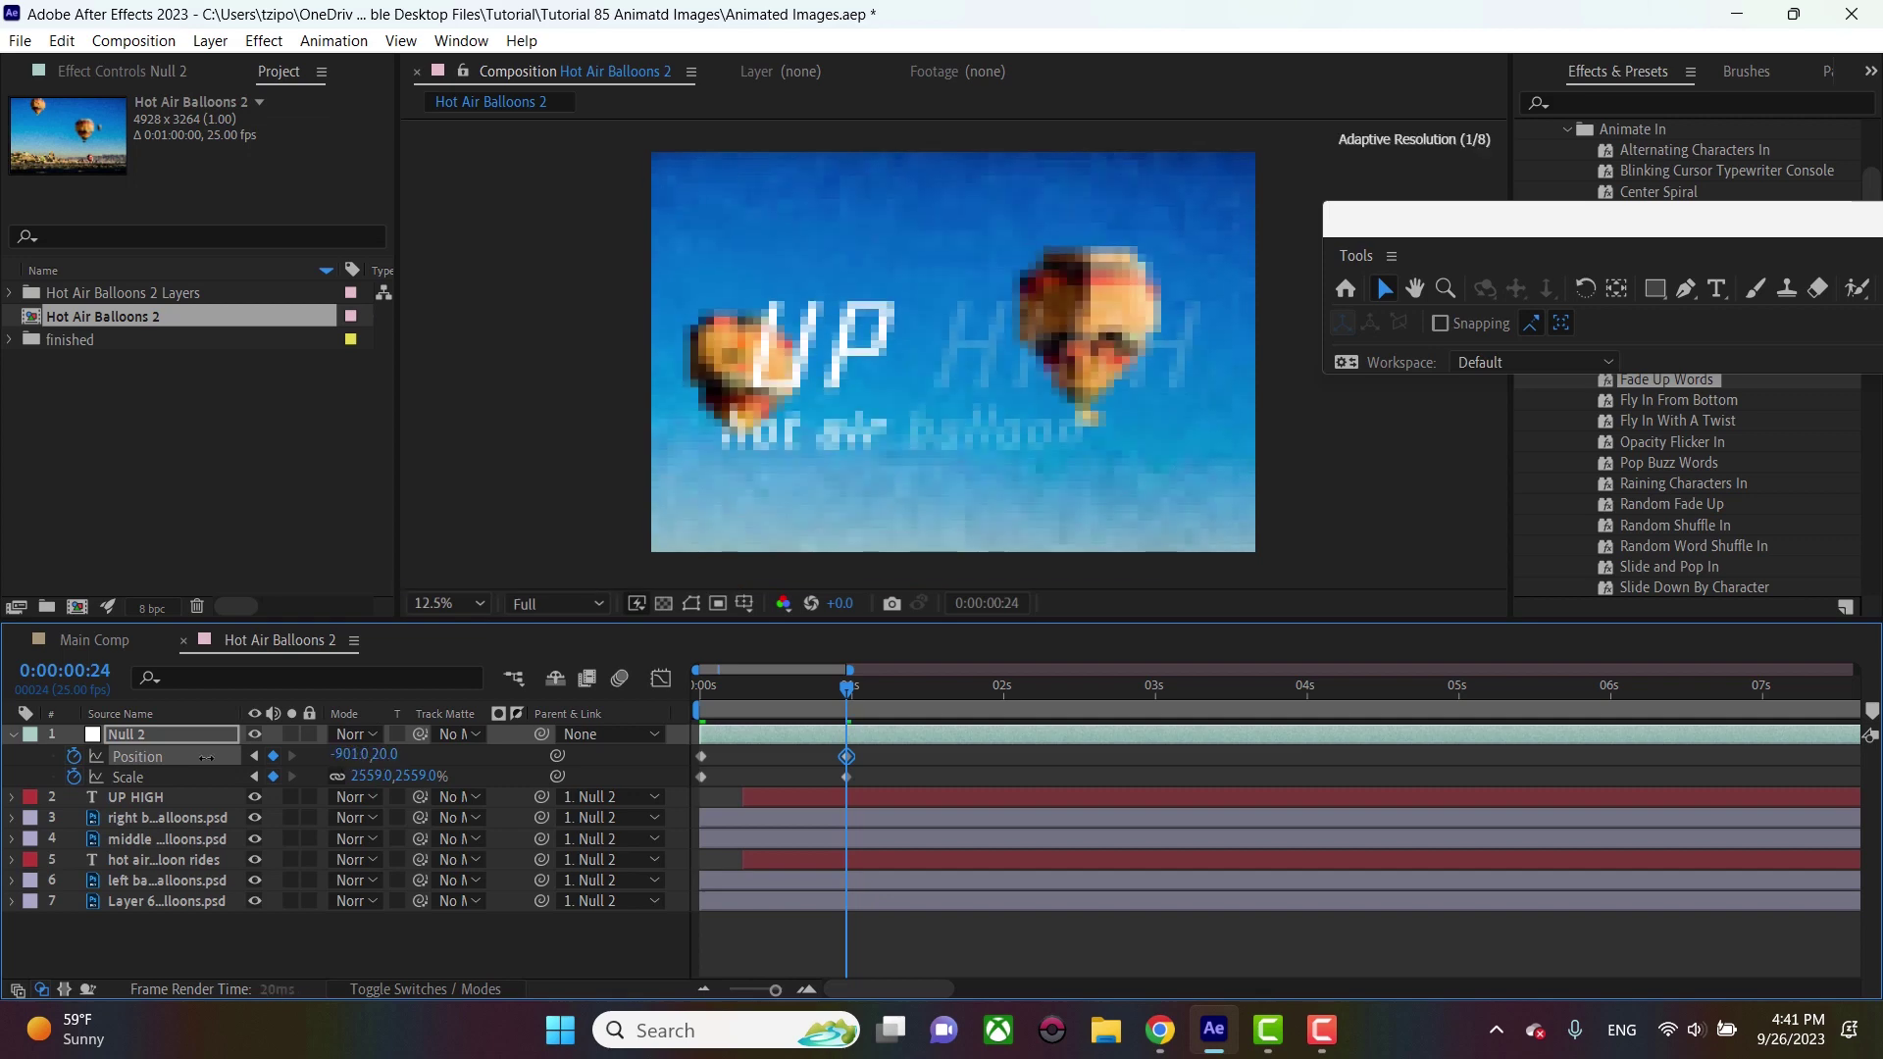
Move Null 2's second Position and Scale keyframes to about 1.5 seconds and set the current time to 0:00:02:00
key(space)
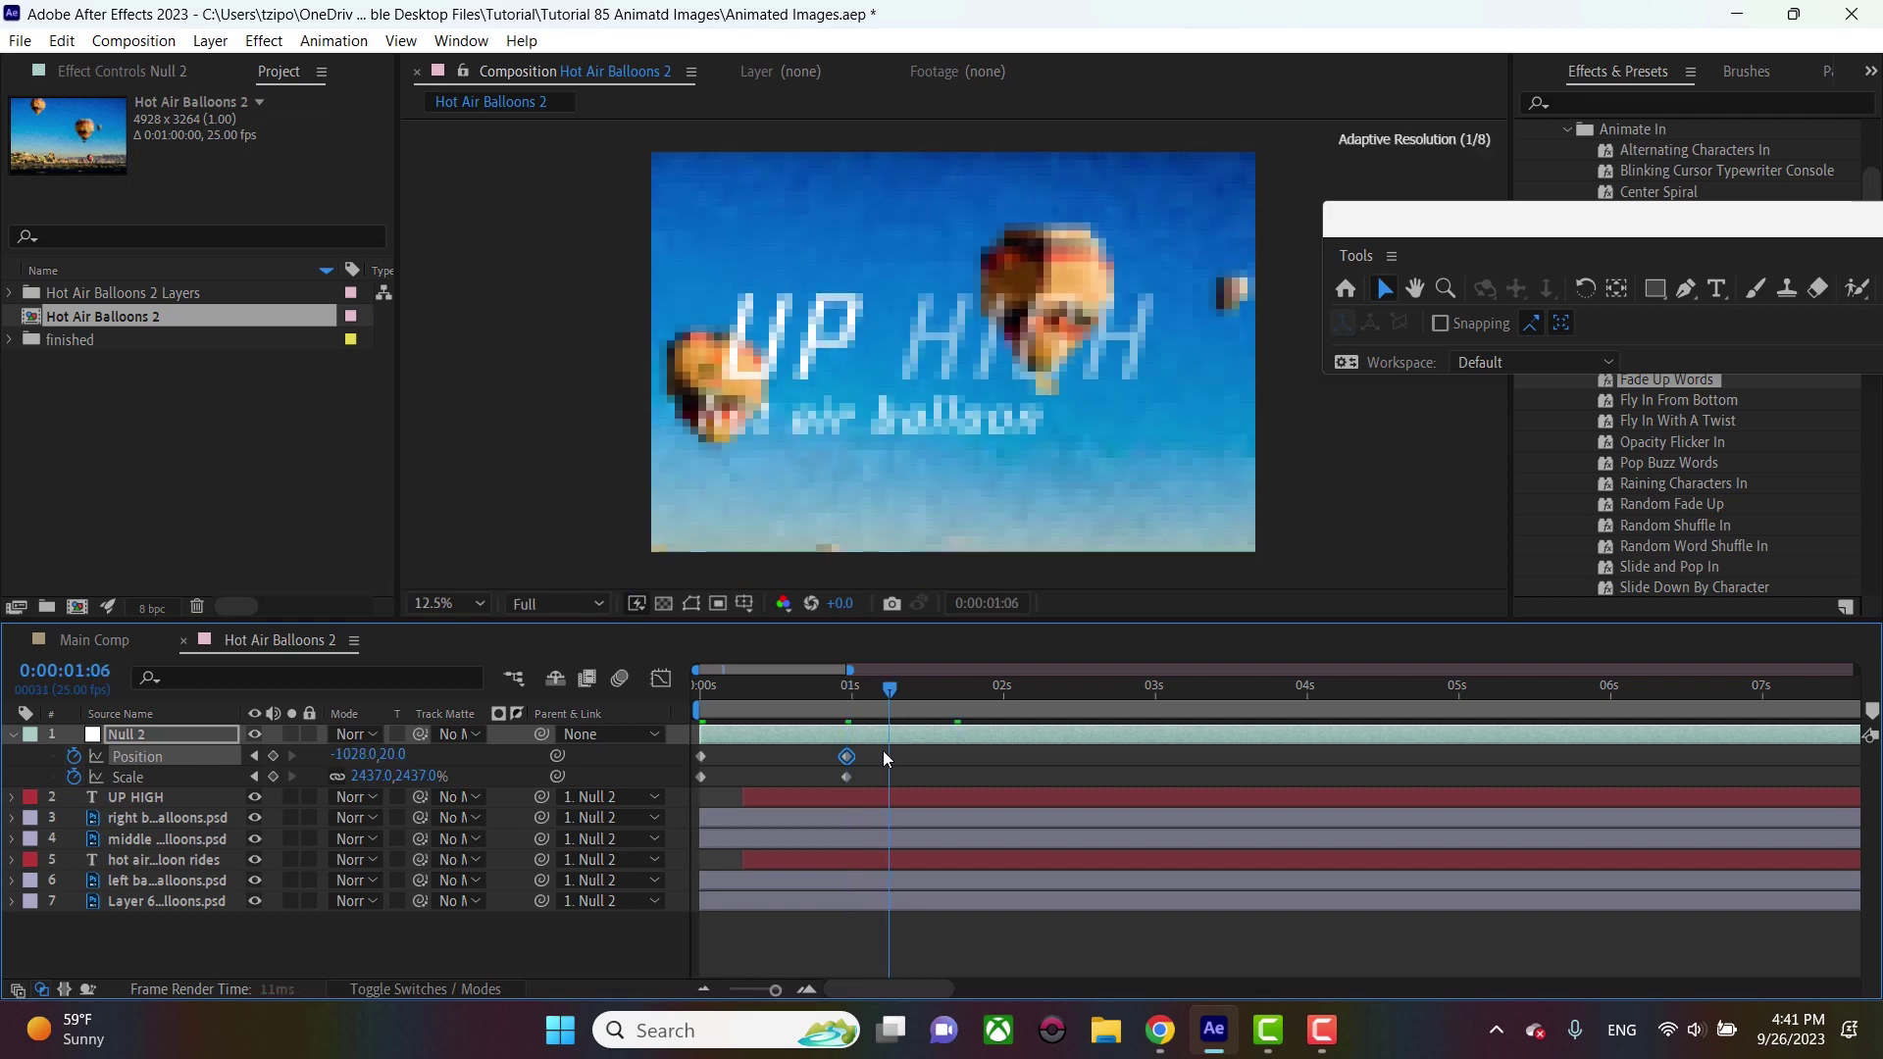
drag(819, 747, 1004, 720)
click(186, 949)
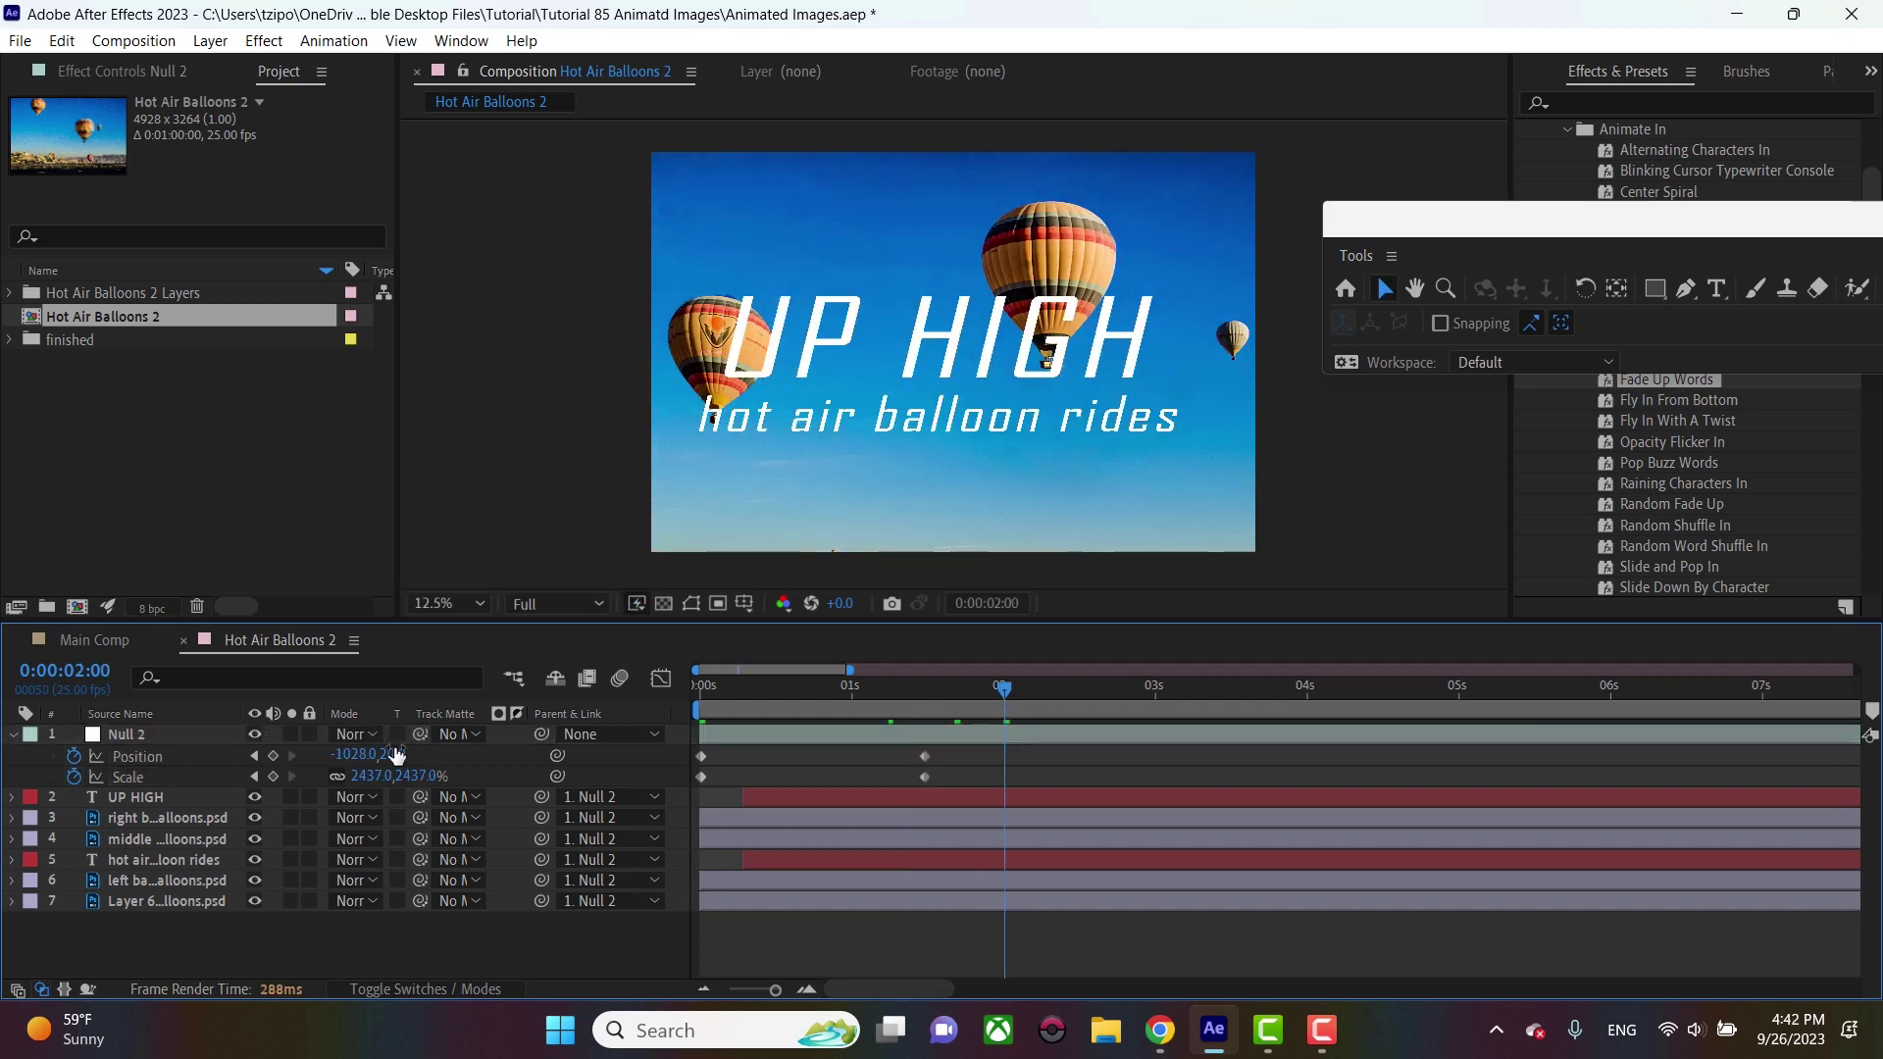
Add a Null 2 Position keyframe at -1028, 121 and move it to the 3-second mark
drag(396, 755, 495, 780)
mouse_move(1009, 757)
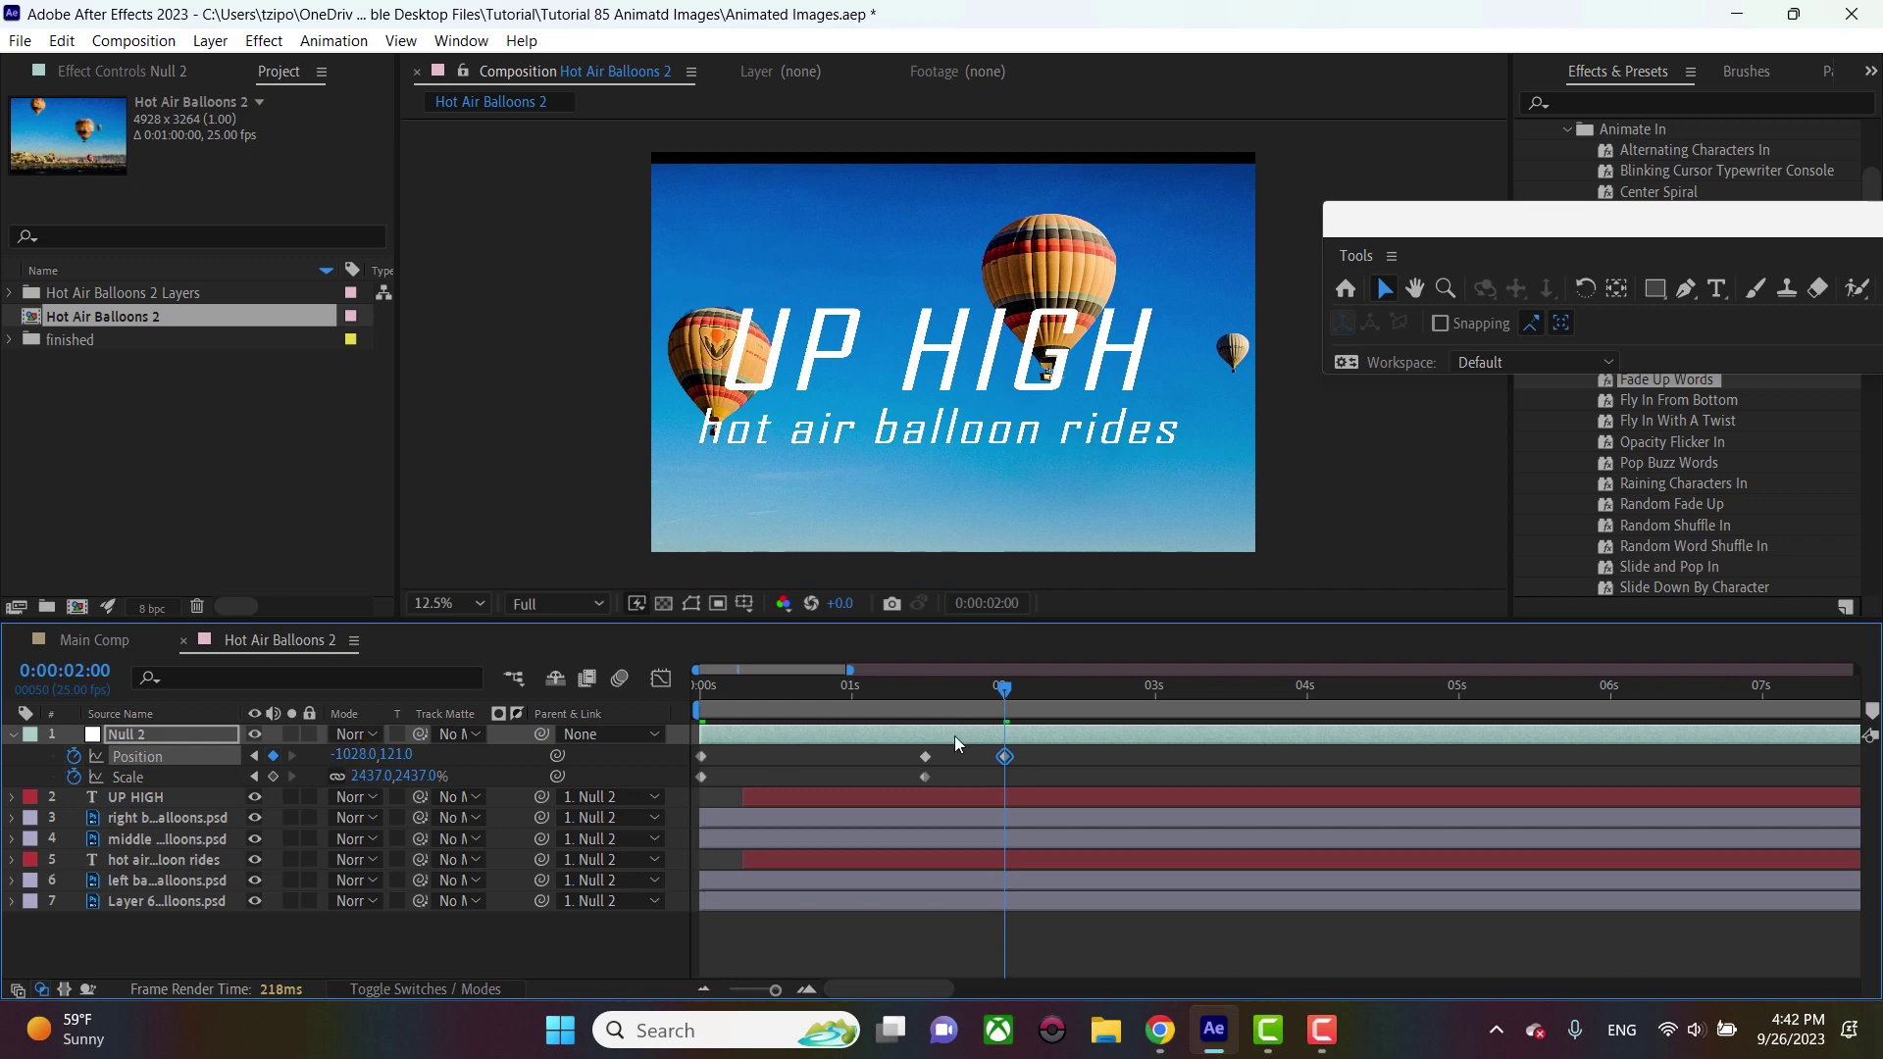
drag(1005, 756, 663, 745)
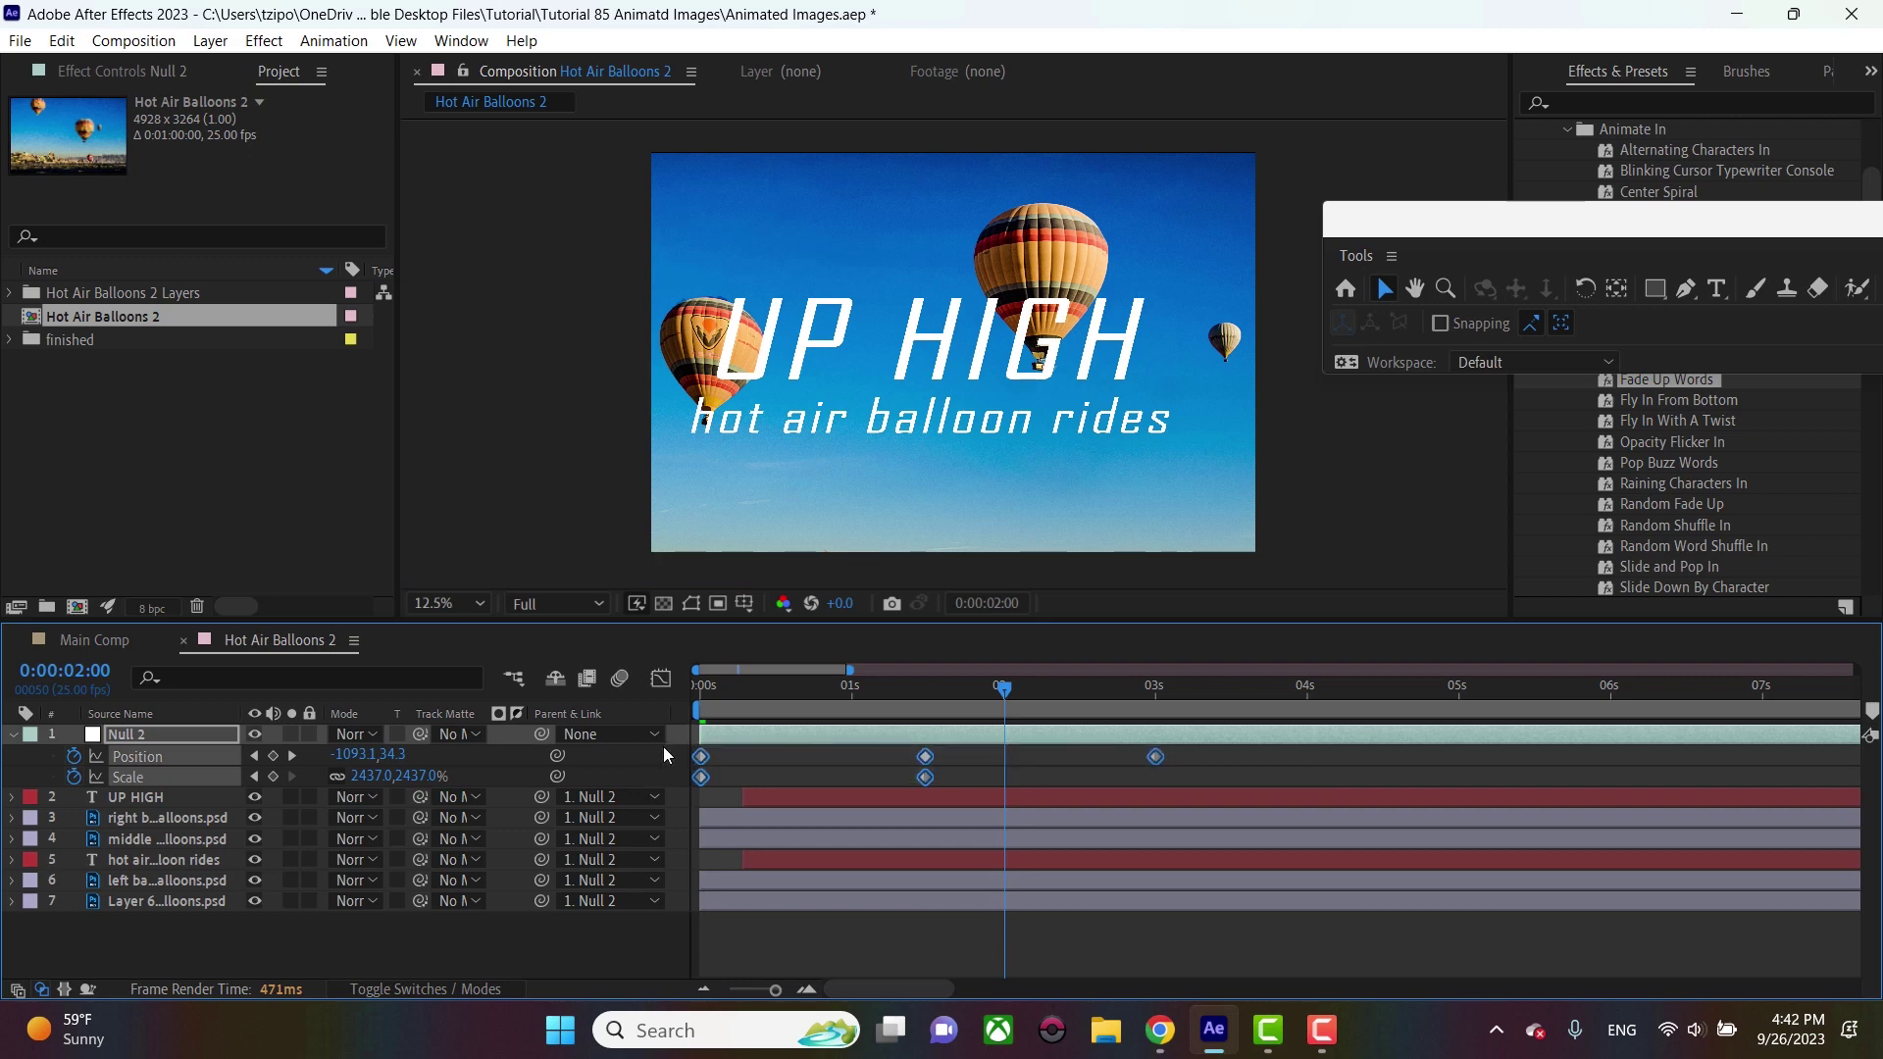
Apply Easy Ease to all of Null 2's Position and Scale keyframes and deselect them
right_click(702, 758)
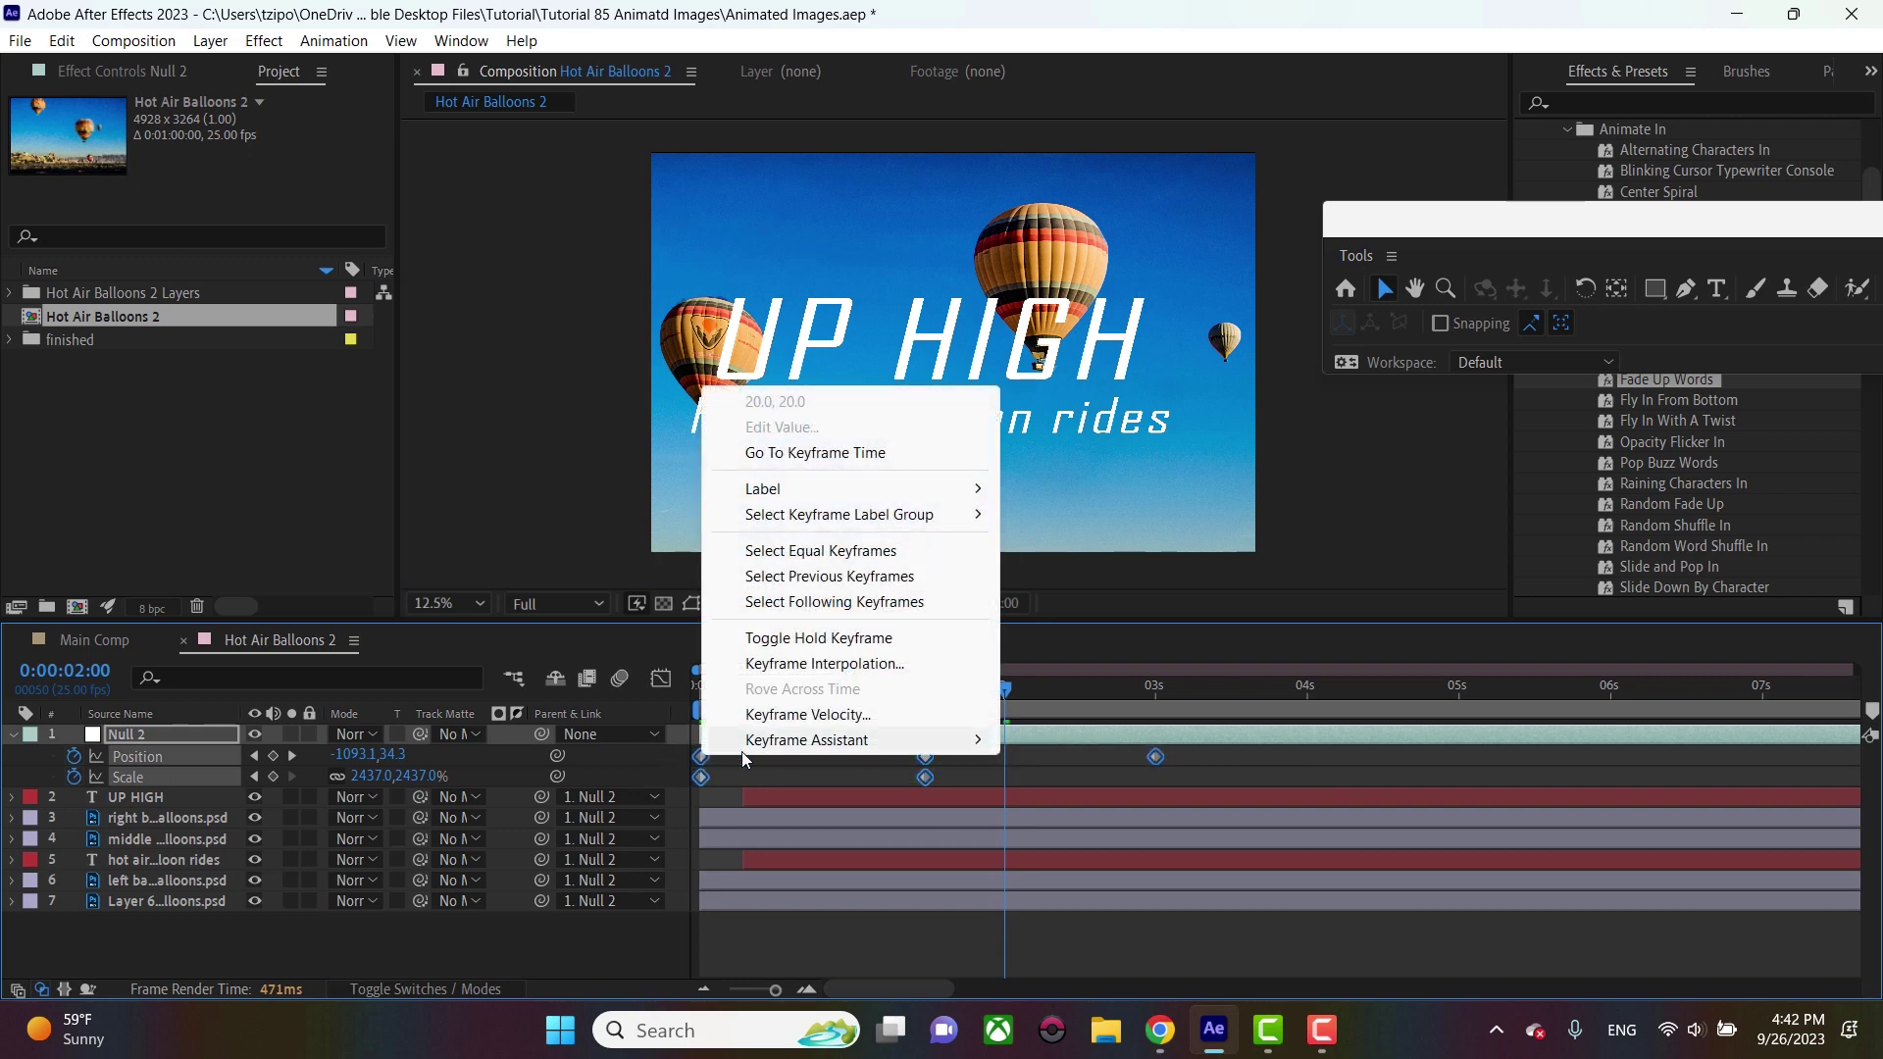
mouse_move(742, 751)
click(1115, 814)
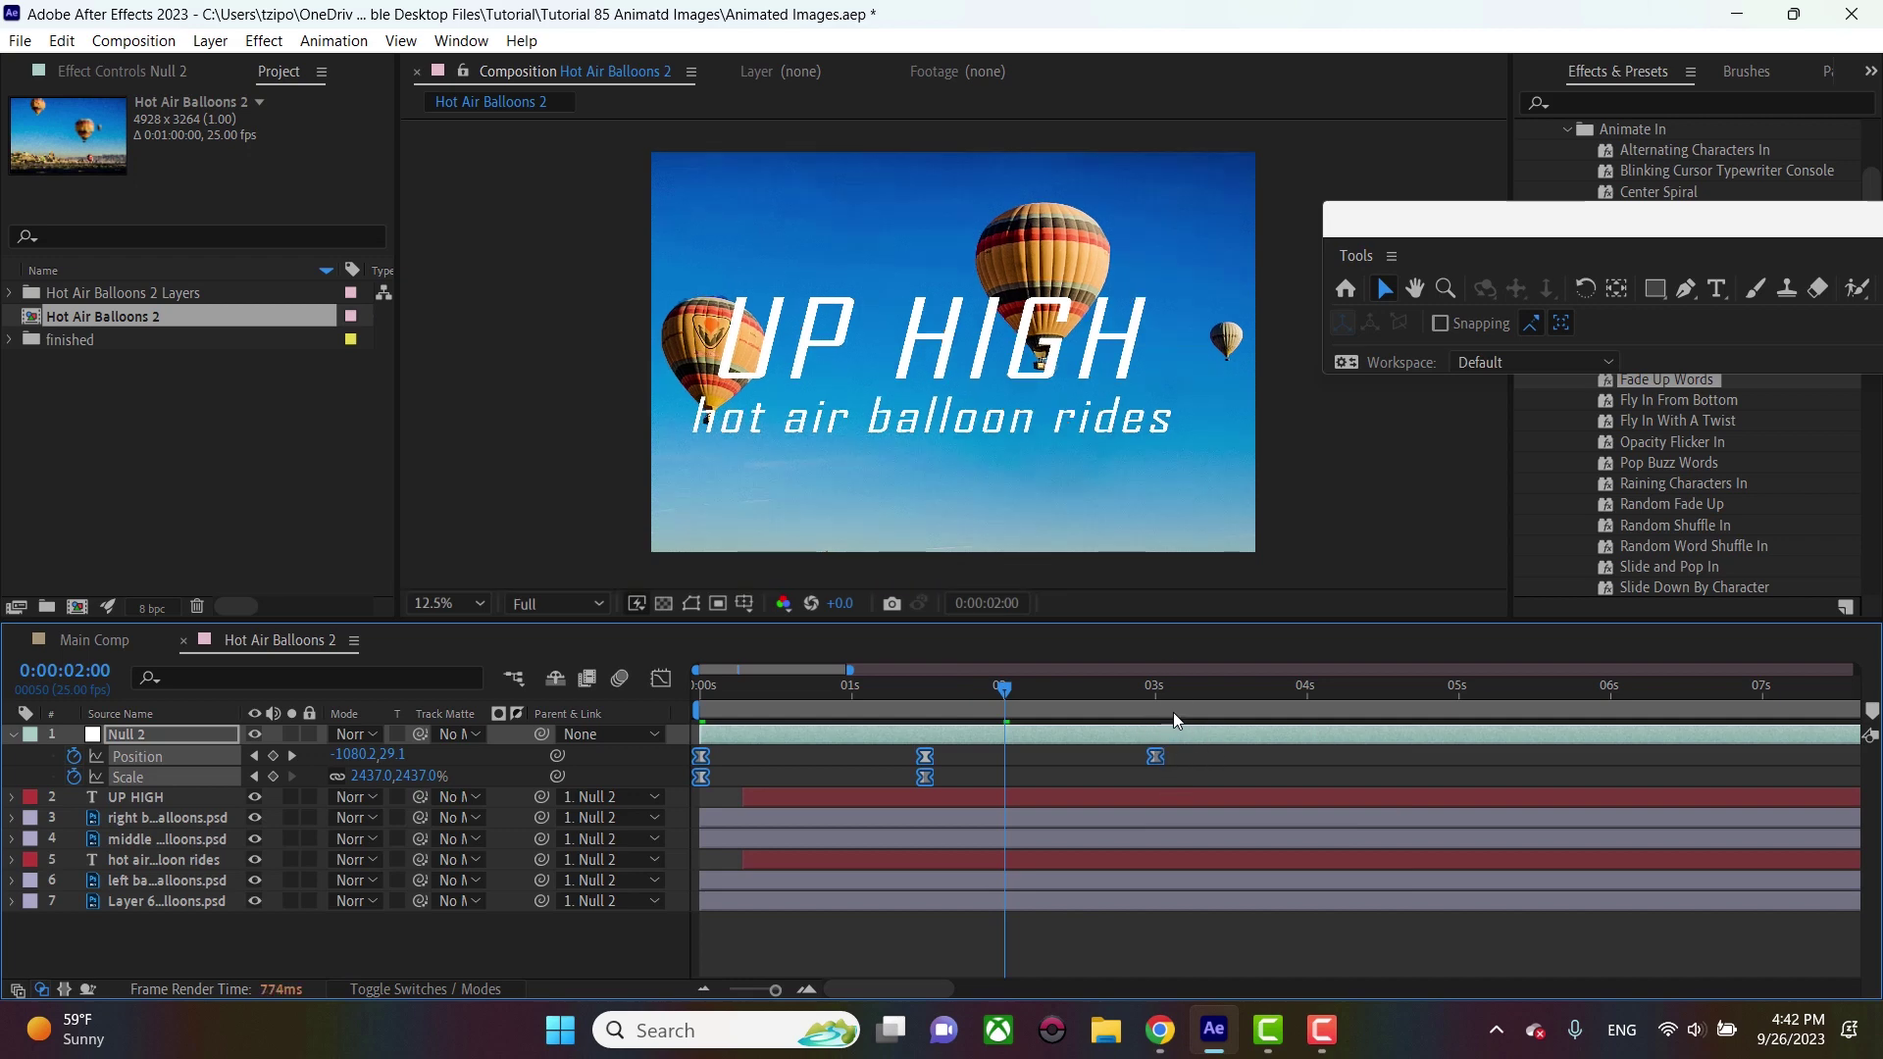
click(768, 965)
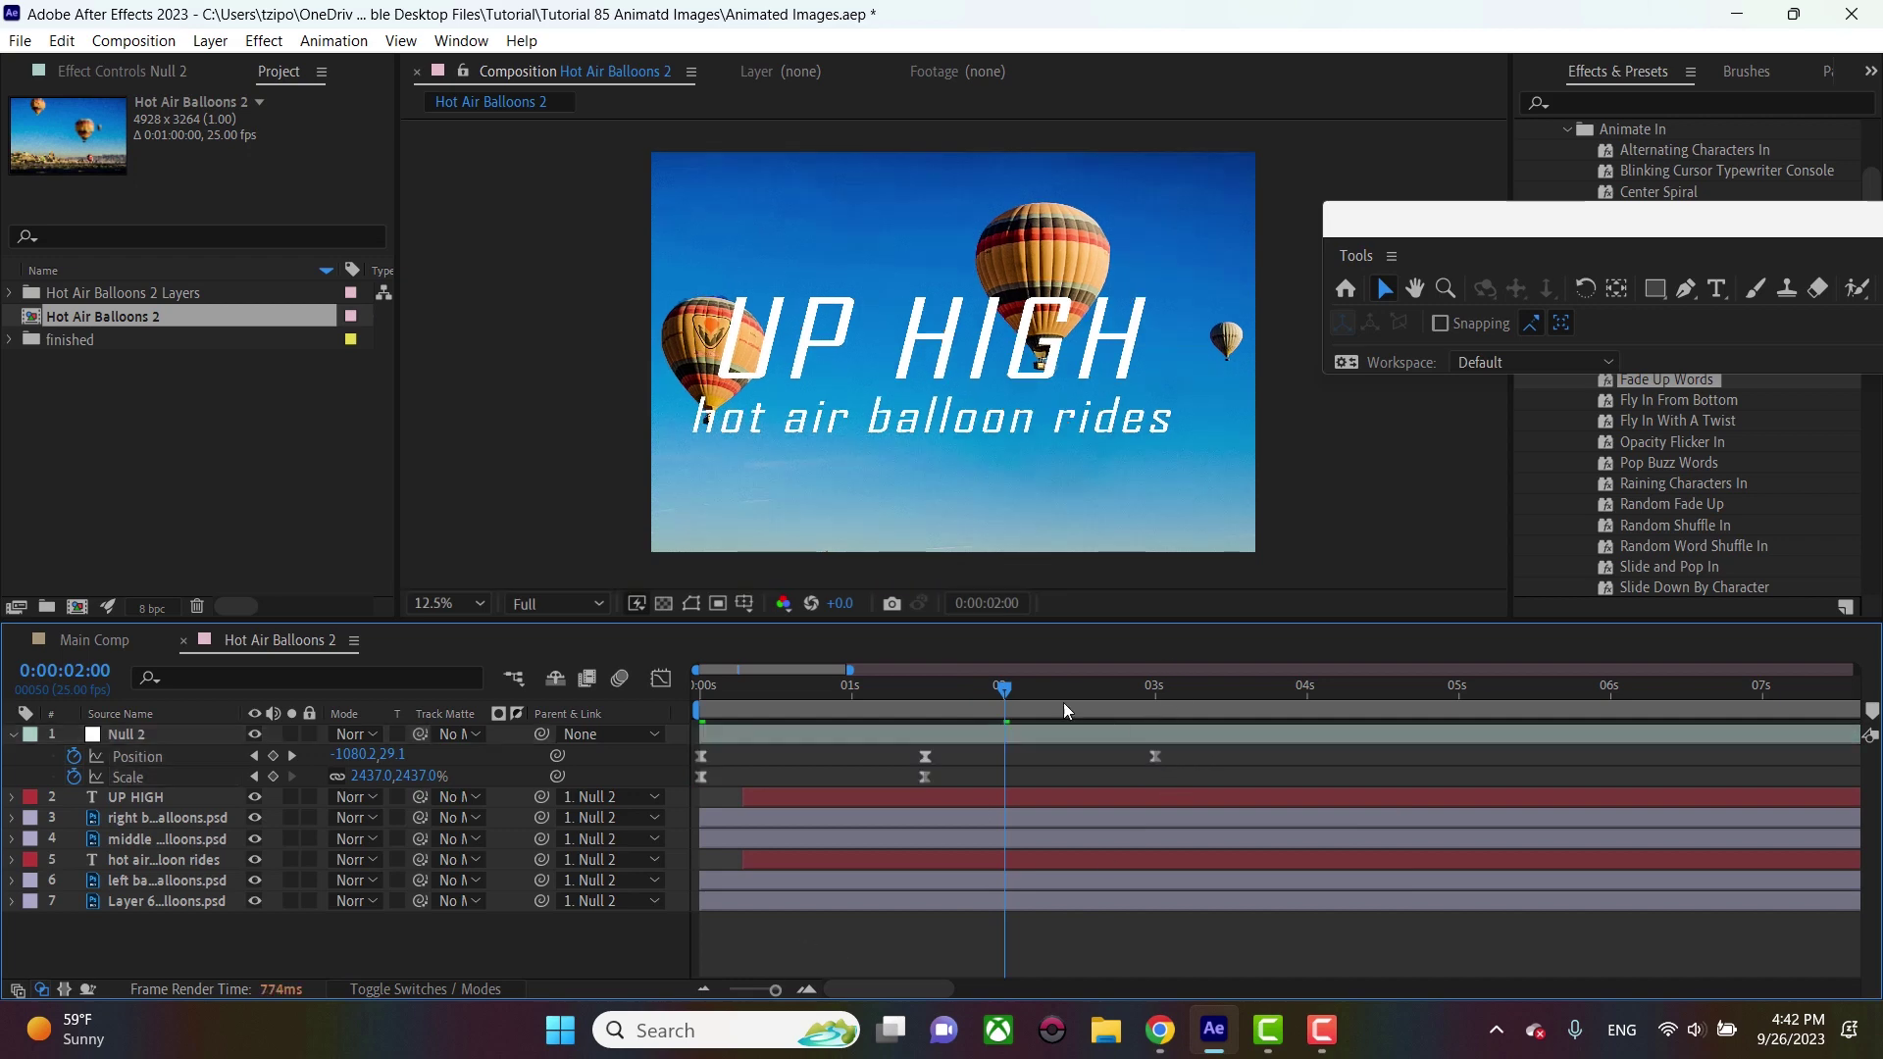
End the work area at 0:00:03:08 and preview the eased zoom from the start of the composition
drag(947, 681, 633, 684)
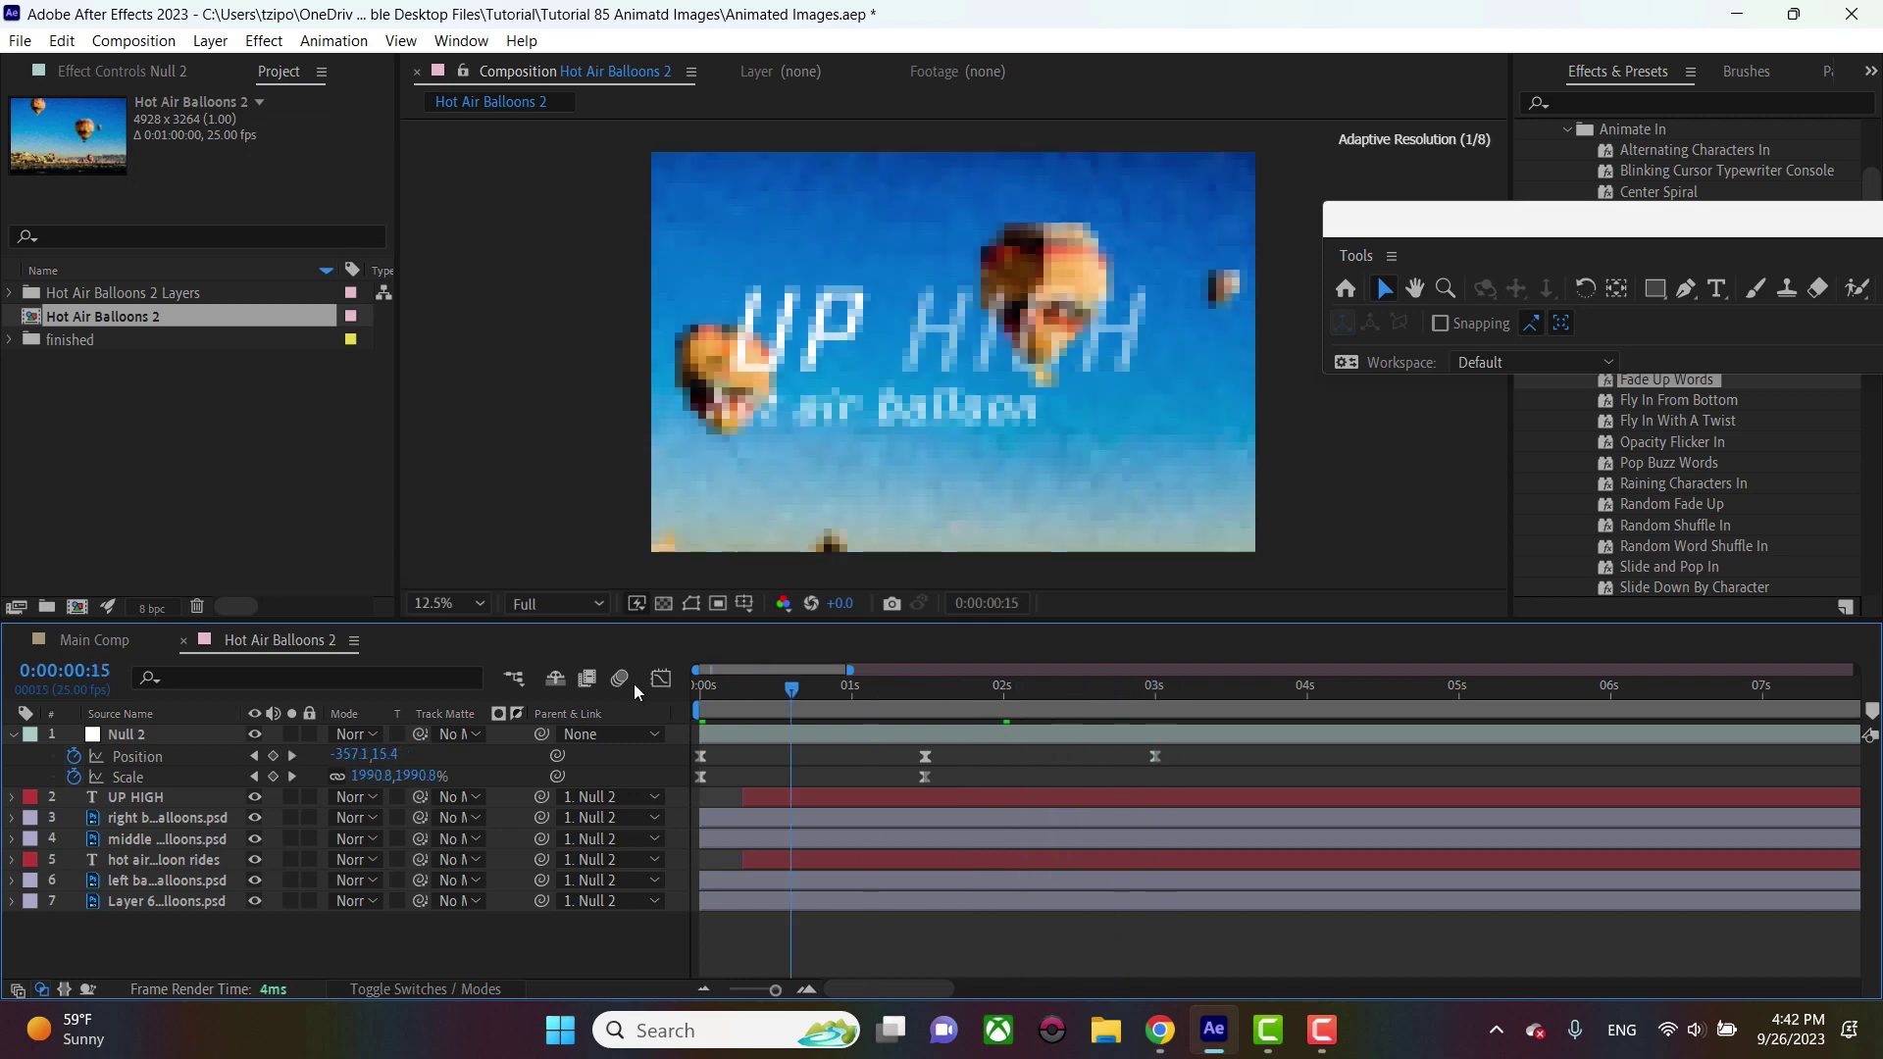
click(1204, 693)
key(n)
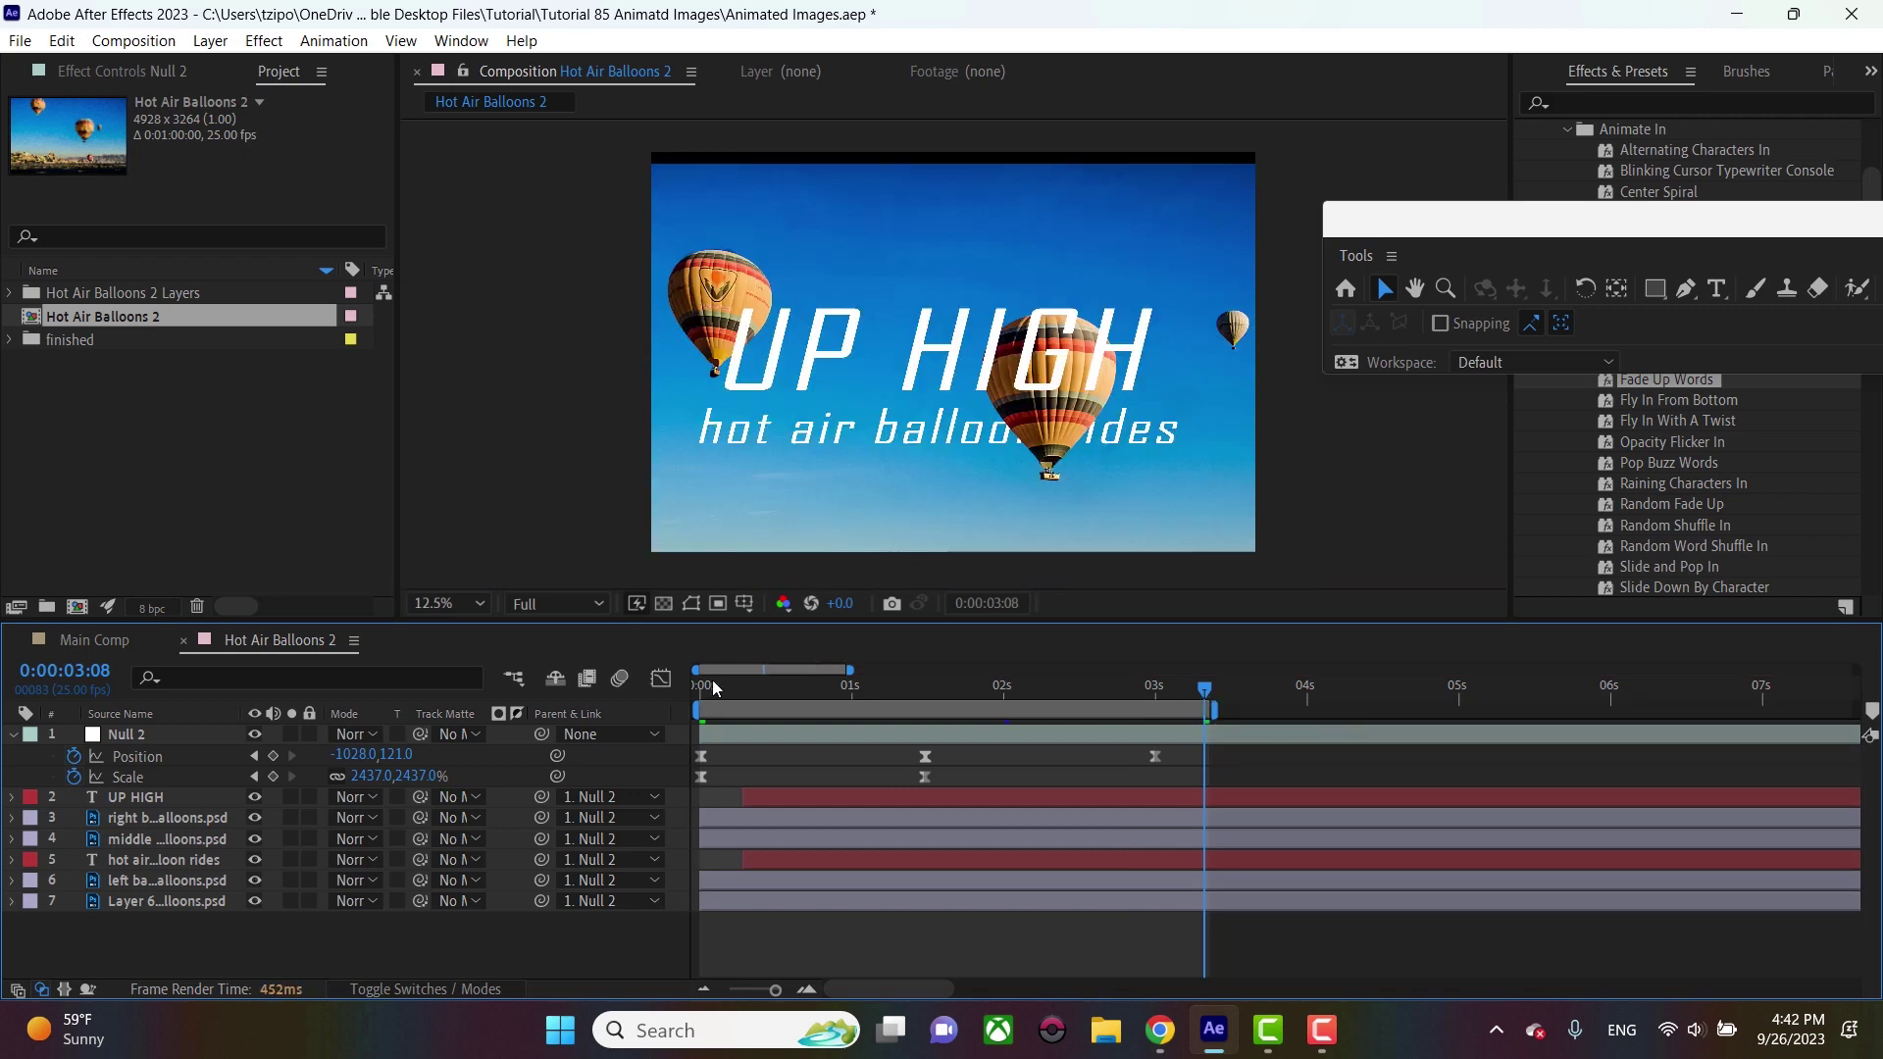
click(705, 692)
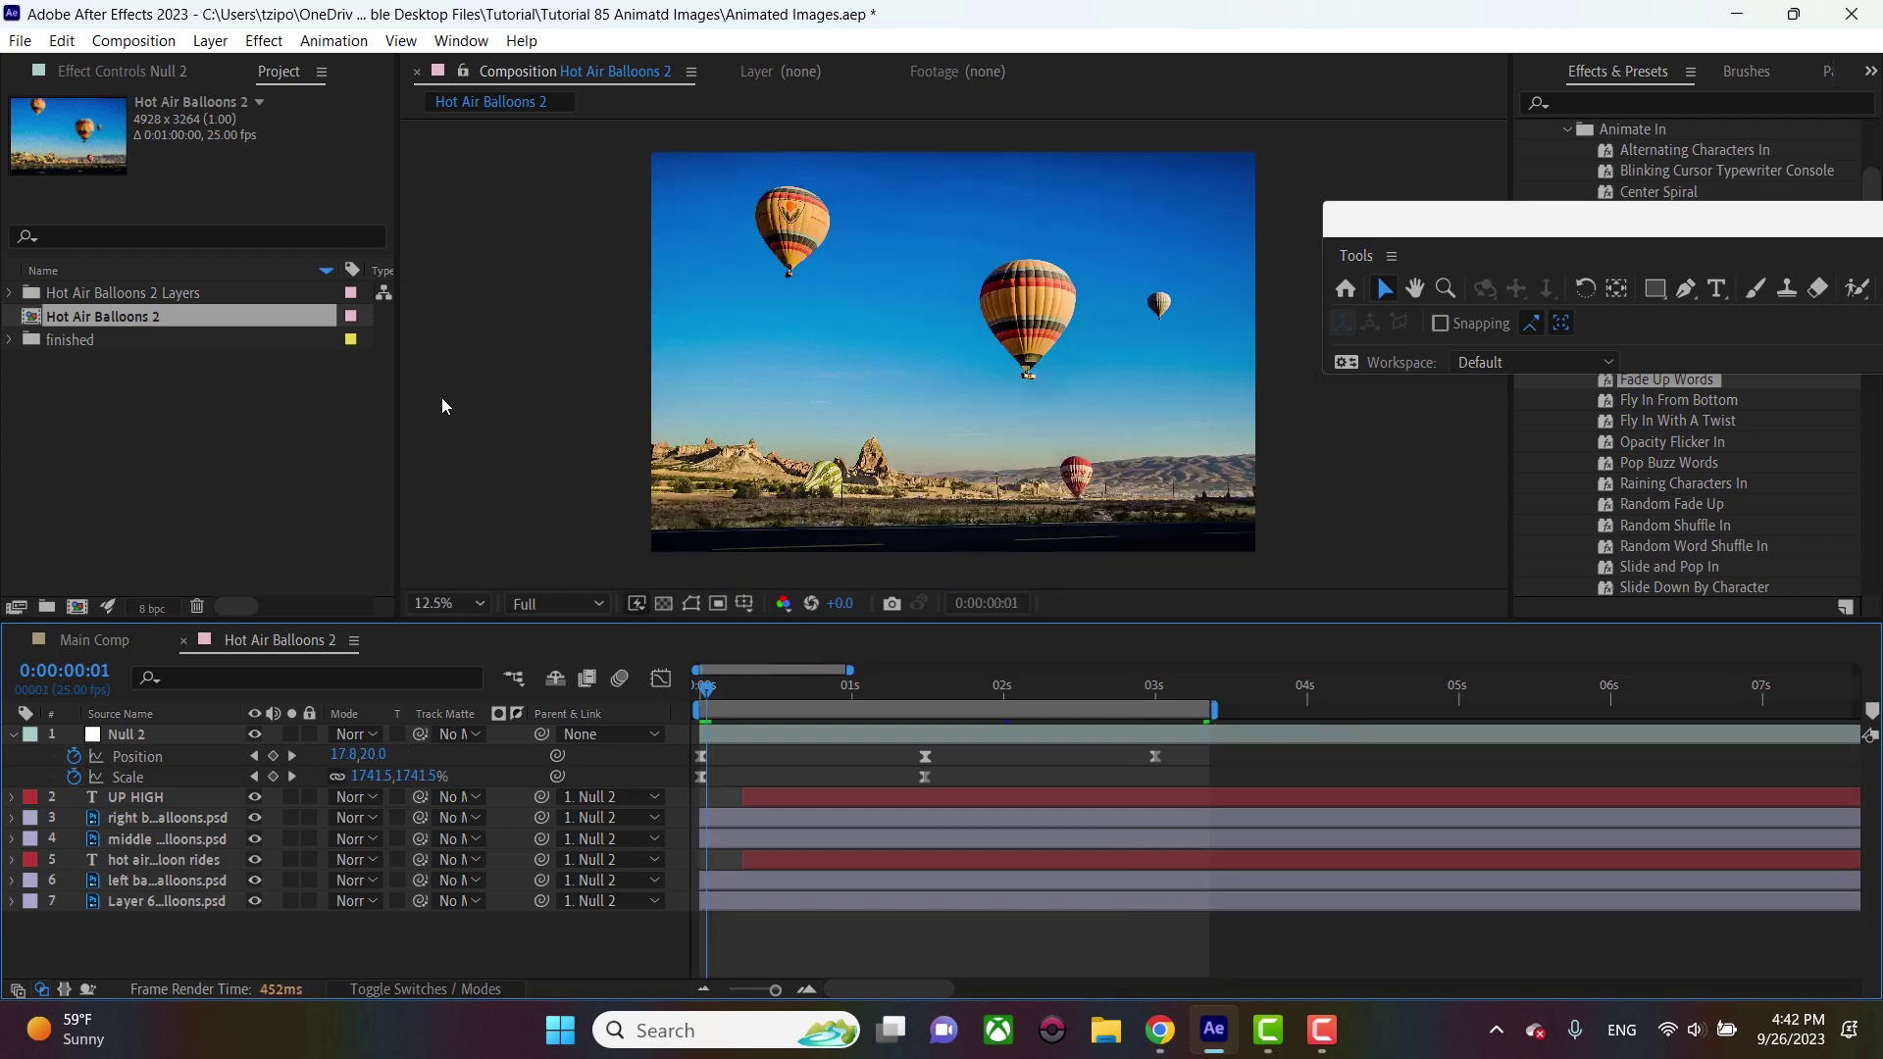
key(space)
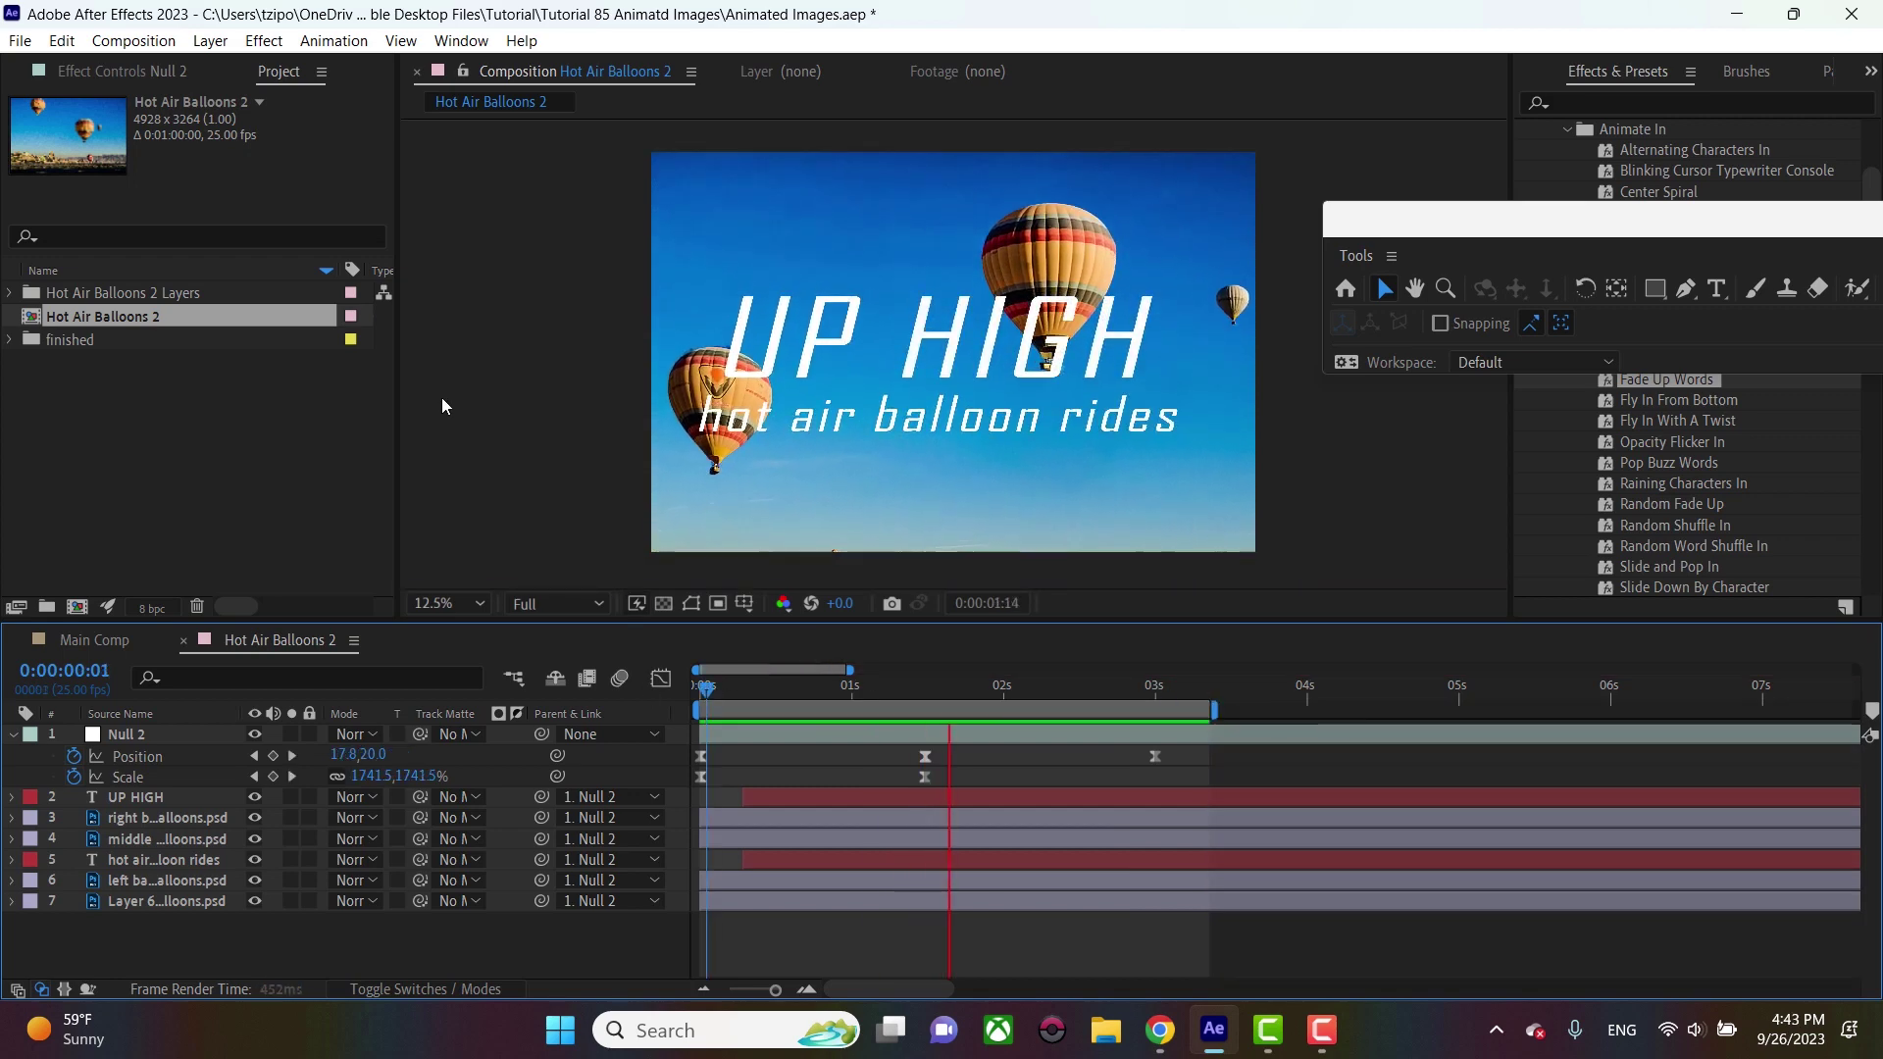